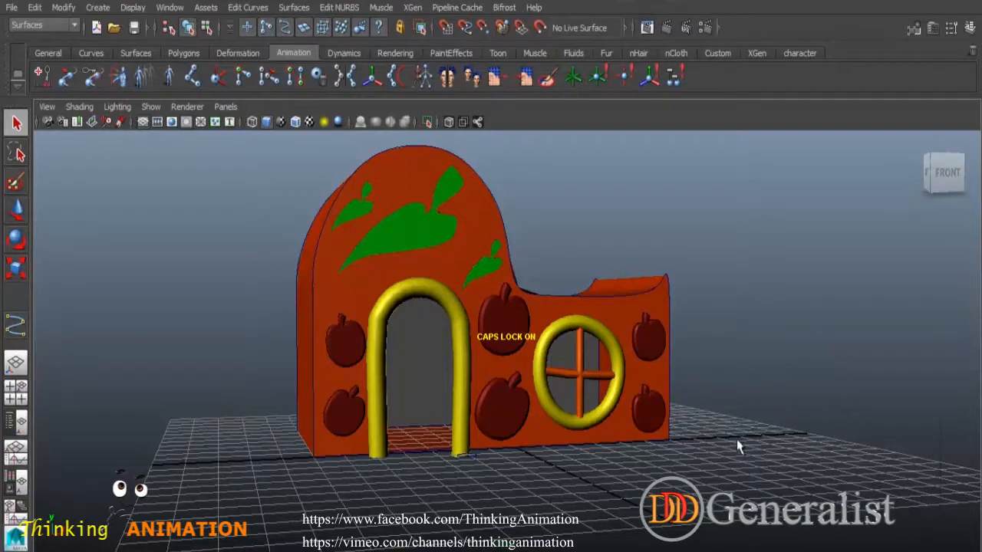
Step: Start a new empty scene in place of the finished orange house model
left_click_drag(693, 442, 636, 439, "alt")
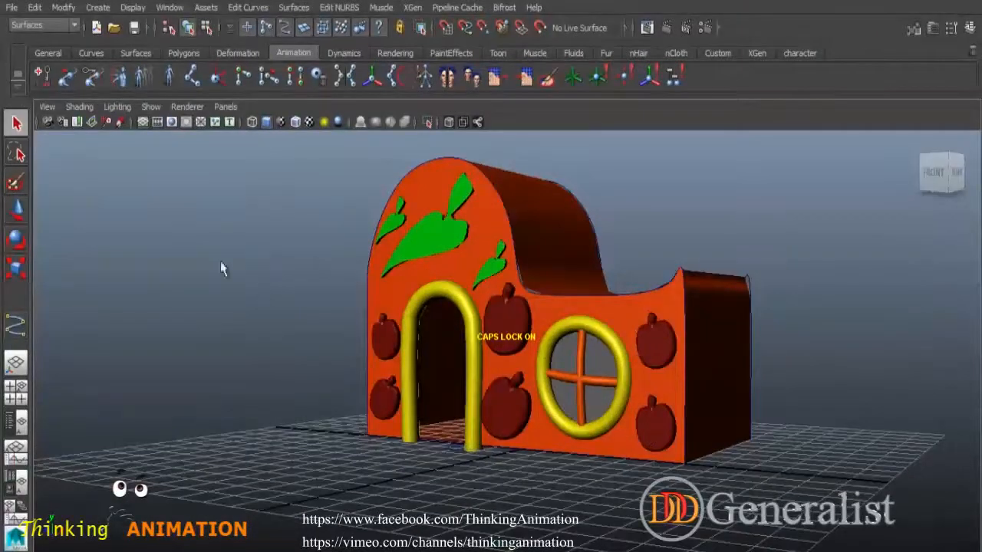
left_click(12, 9)
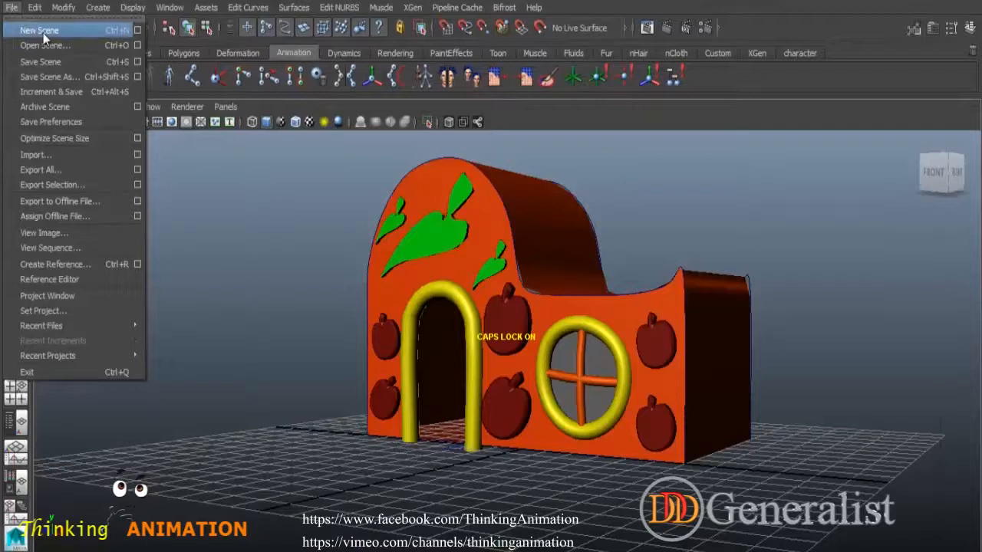
left_click(34, 28)
left_click(485, 290)
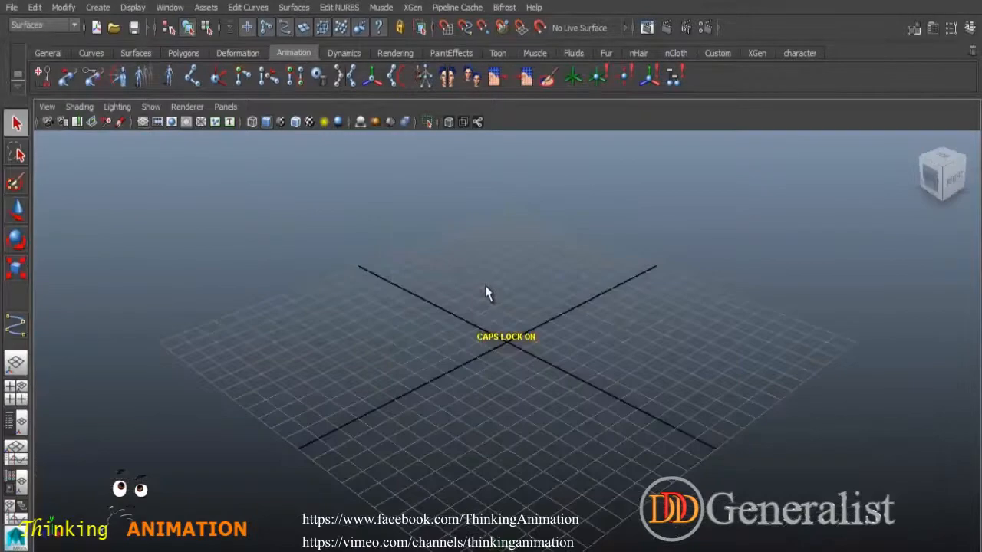
Step: Set the renderer of the perspective, top, front and side views to Legacy High Quality Viewport
left_click(196, 108)
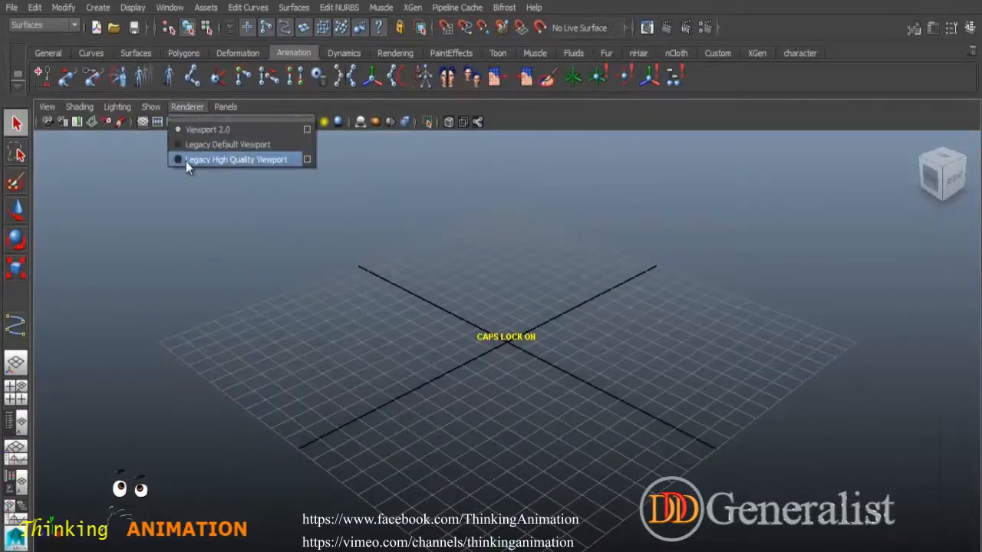
left_click(184, 160)
key("space")
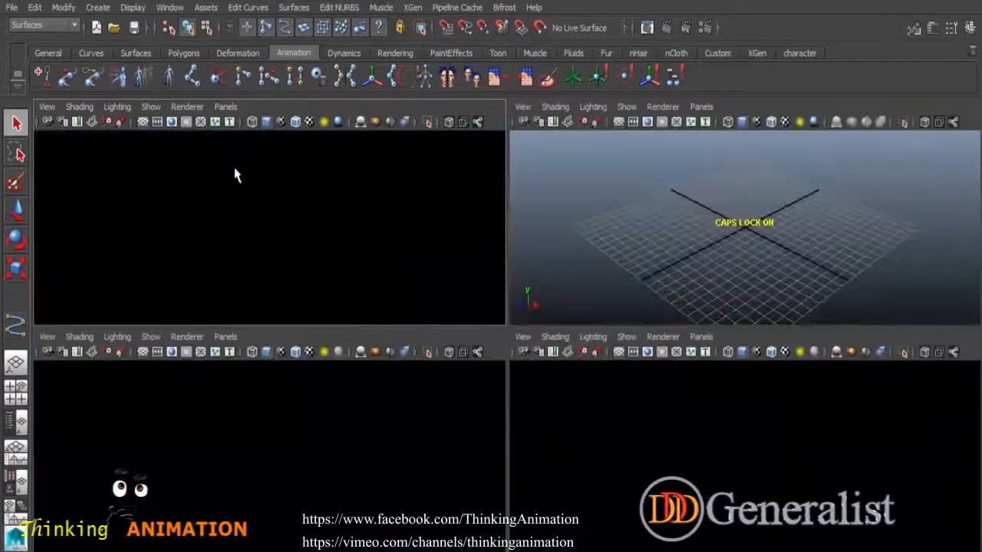
left_click(188, 107)
left_click(201, 160)
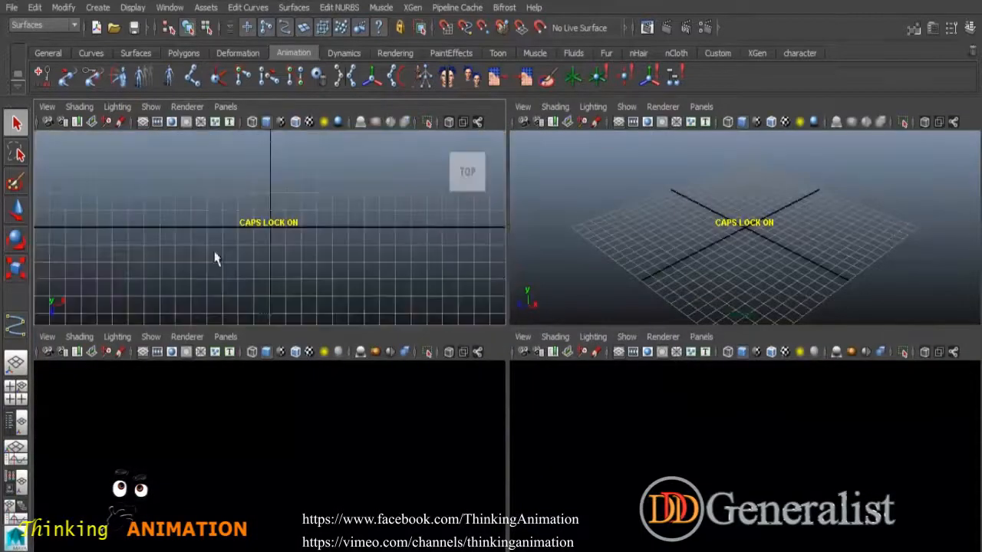
left_click(186, 338)
left_click(201, 388)
left_click(660, 339)
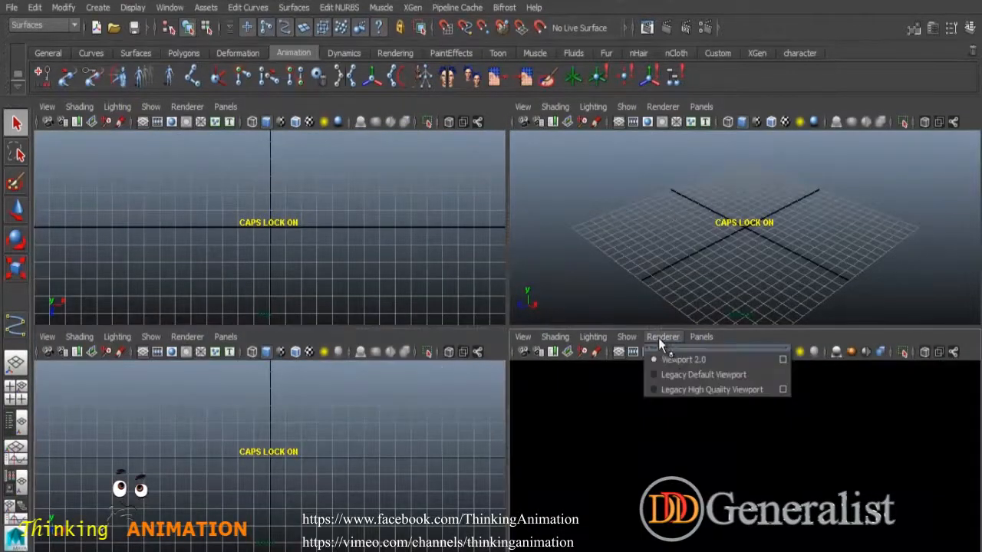
left_click(679, 387)
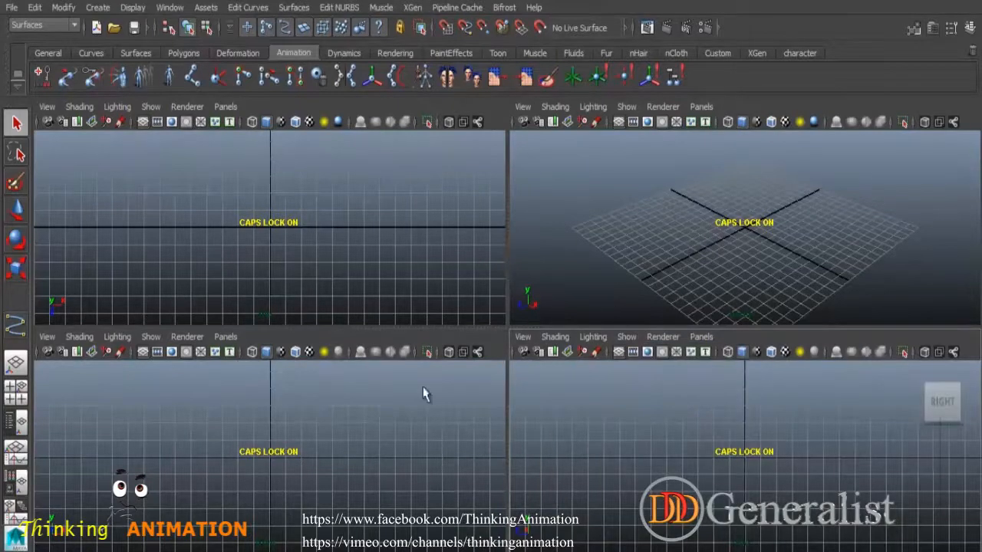
Step: Maximize the front view and set up the CV Curve Tool for a 3 Cubic curve
left_click(295, 455)
key("space")
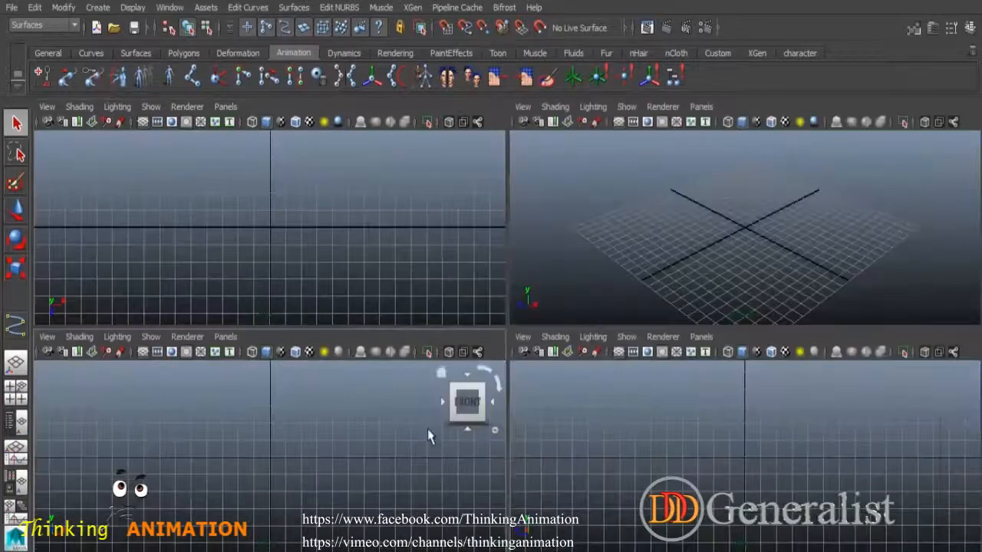
key("space")
middle_click_drag(515, 432, 571, 533, "alt")
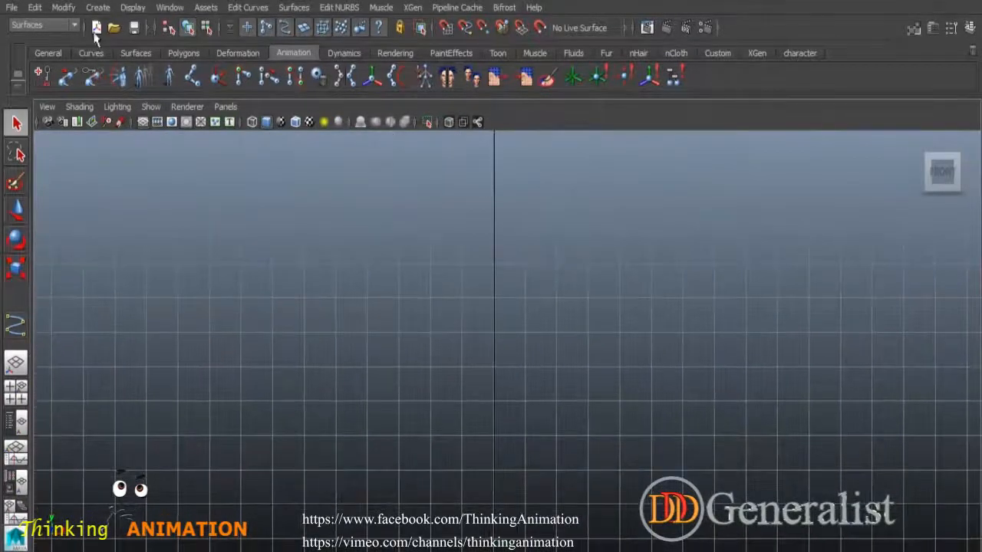
left_click(97, 7)
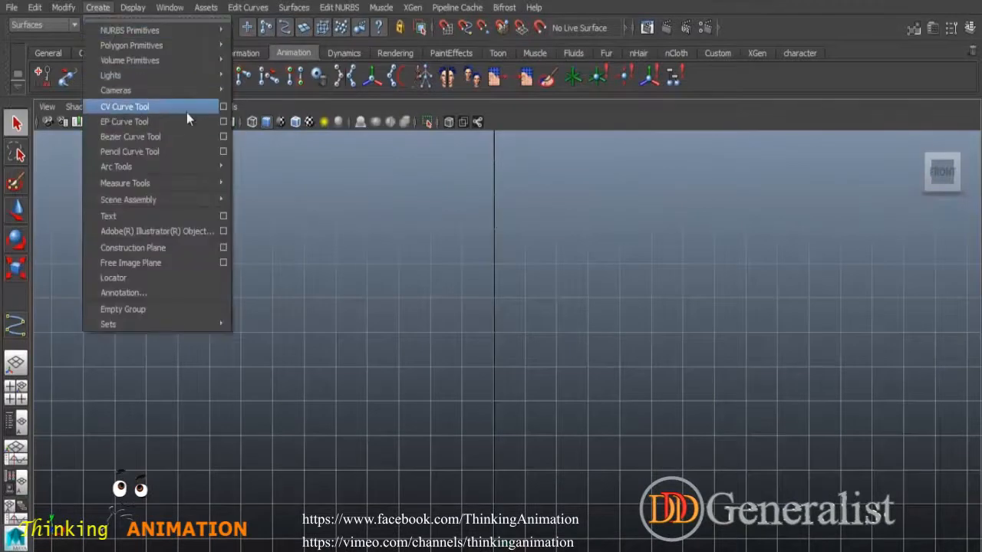
left_click(224, 107)
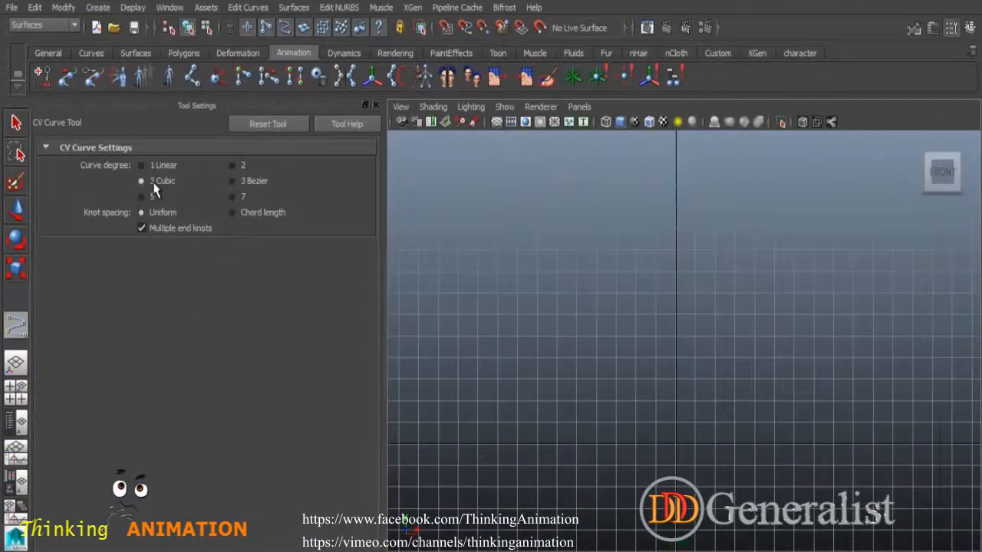
left_click(376, 105)
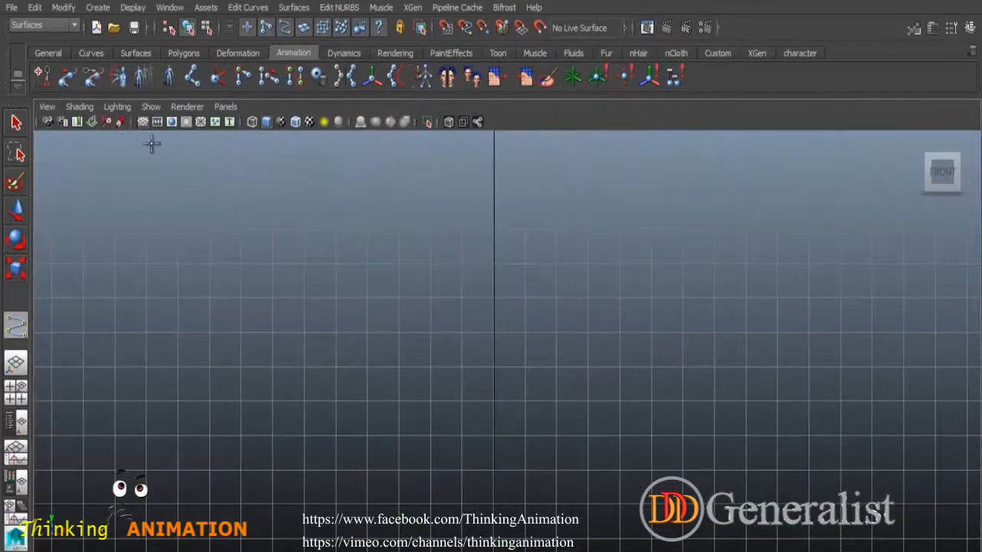
Step: Draw an arch curve about six grid squares wide, centred on the vertical axis, with its straight legs snapped to the grid down to the ground line
left_click(445, 28)
middle_click_drag(534, 487, 483, 477, "alt")
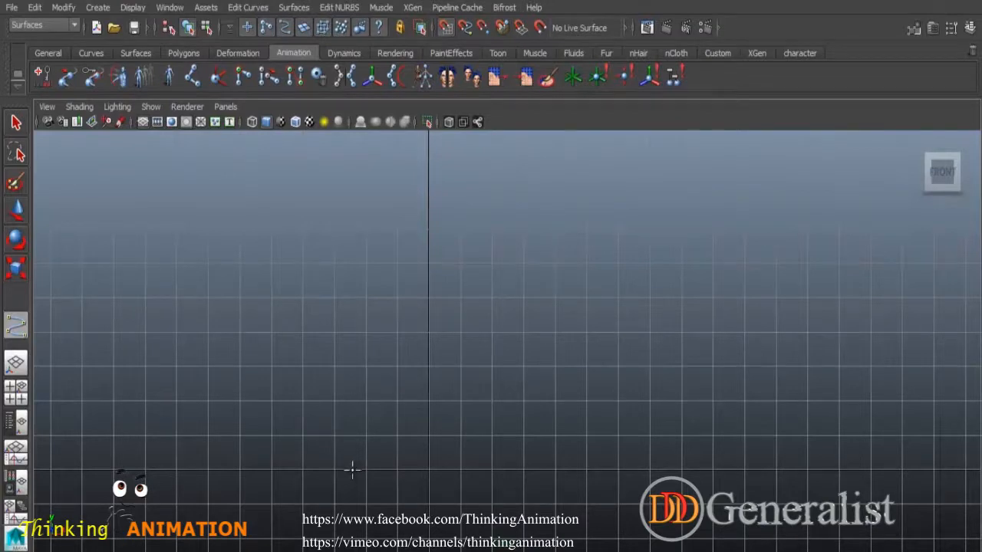
left_click(335, 366)
left_click_drag(334, 332, 336, 298)
left_click(338, 261)
mouse_move(356, 205)
left_mouse_down()
mouse_move(381, 184)
mouse_move(430, 170)
mouse_move(478, 182)
mouse_move(516, 223)
left_mouse_up()
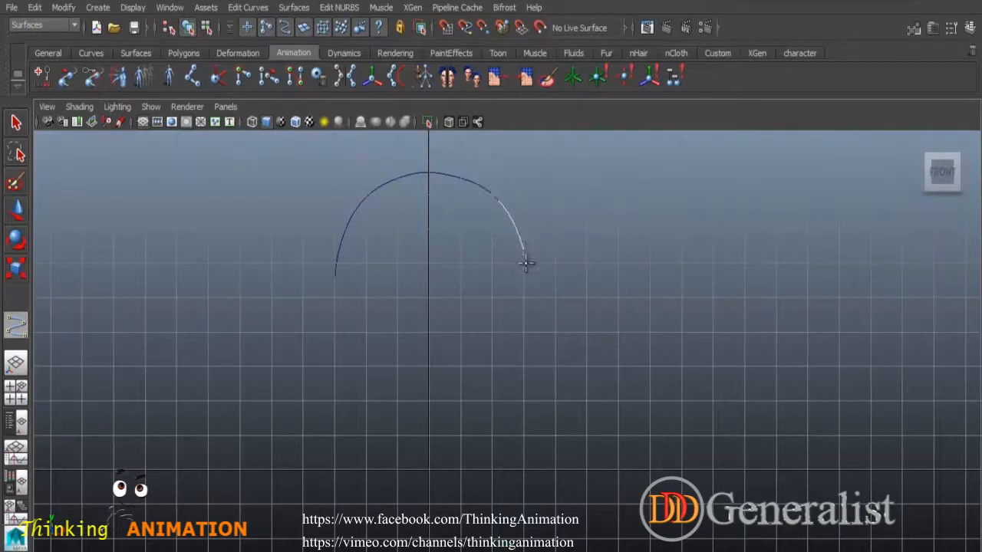
left_click_drag(526, 265, 527, 265)
left_click(445, 27)
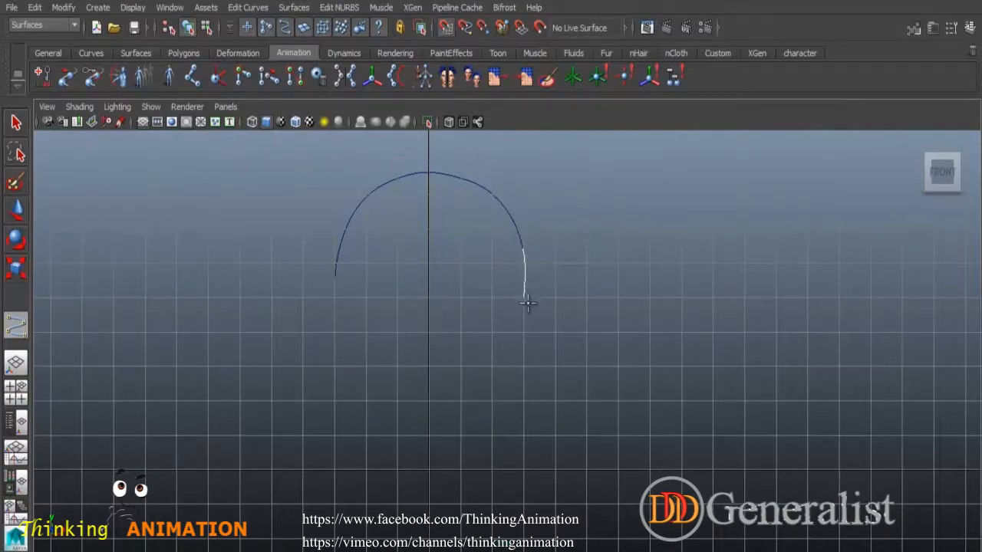
left_click_drag(527, 364, 522, 394)
key("q")
Step: Switch the arch curve to control-vertex editing with the Move tool and grid snapping off
right_click_drag(515, 233, 460, 227)
right_click_drag(522, 244, 475, 239)
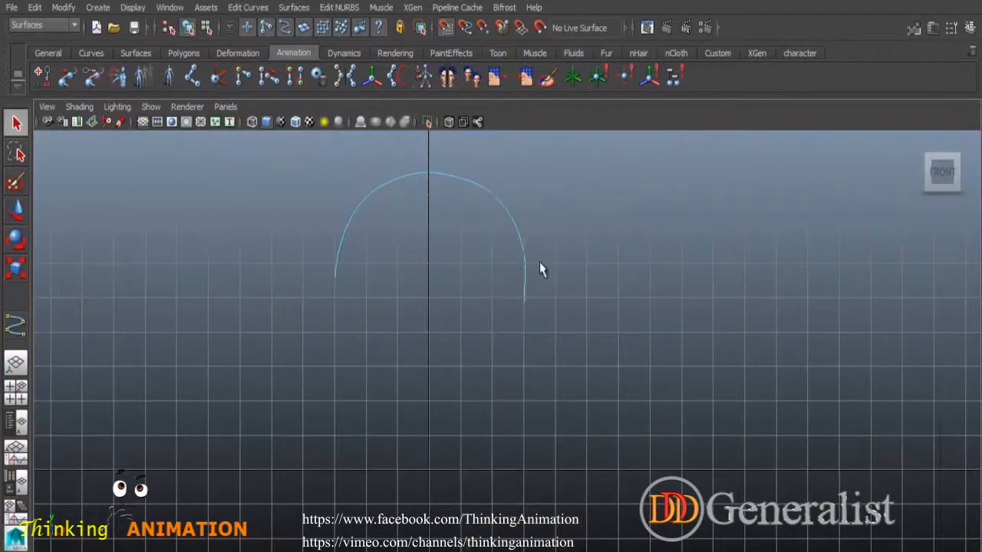
left_click(16, 205)
left_click_drag(508, 225, 575, 298)
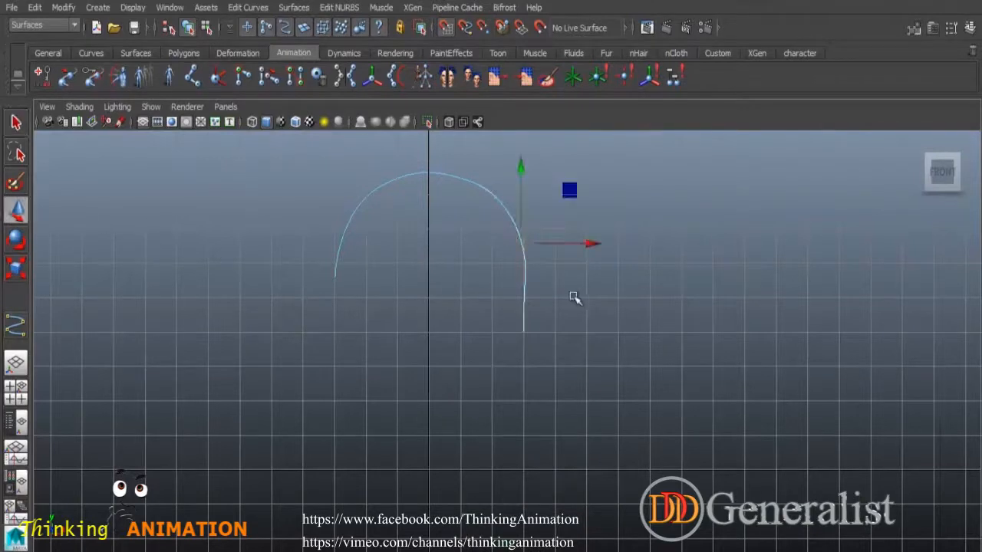
left_click(449, 29)
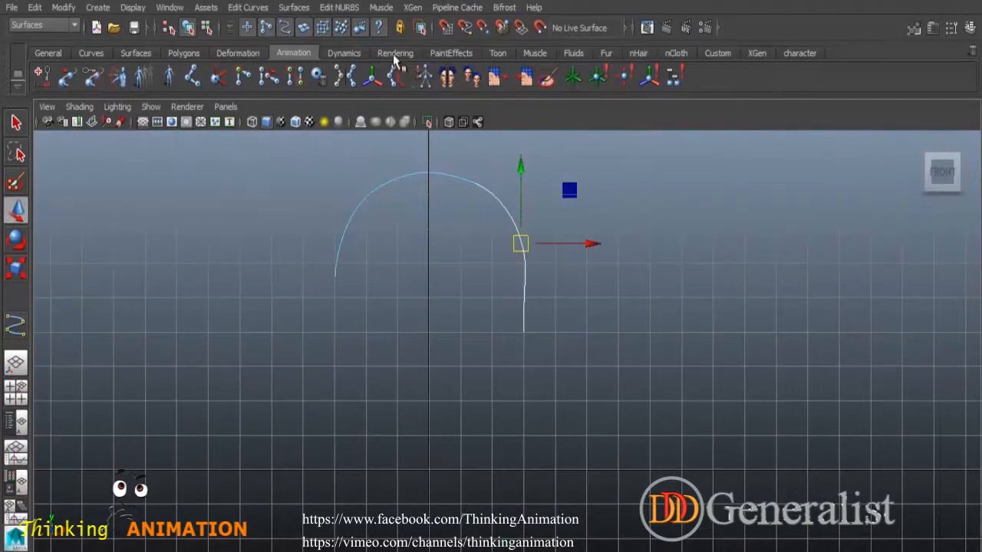
right_click_drag(617, 333, 649, 382, "alt")
middle_click_drag(602, 307, 588, 389, "alt")
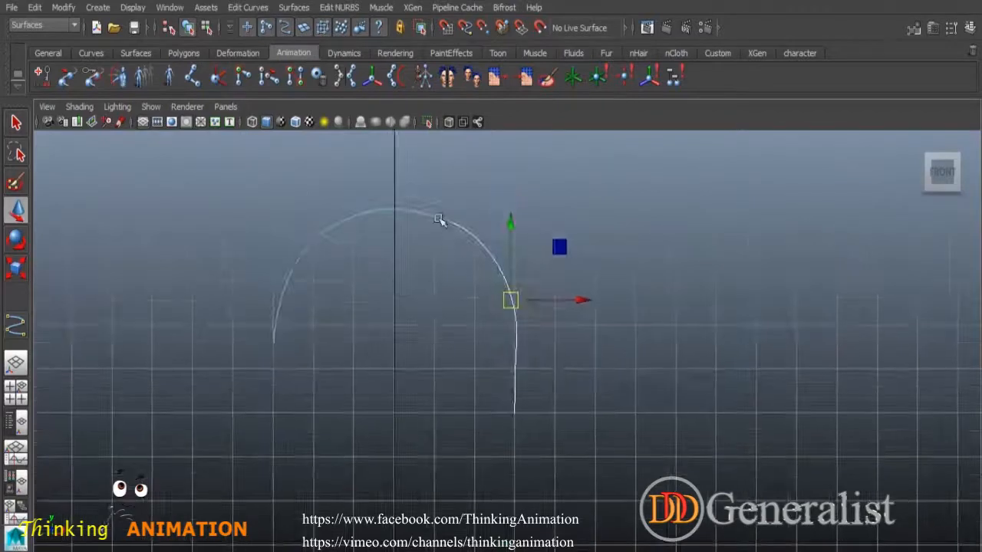
key("space")
key("space")
left_click_drag(639, 323, 583, 355, "alt")
right_click_drag(506, 236, 466, 232)
left_click(474, 223)
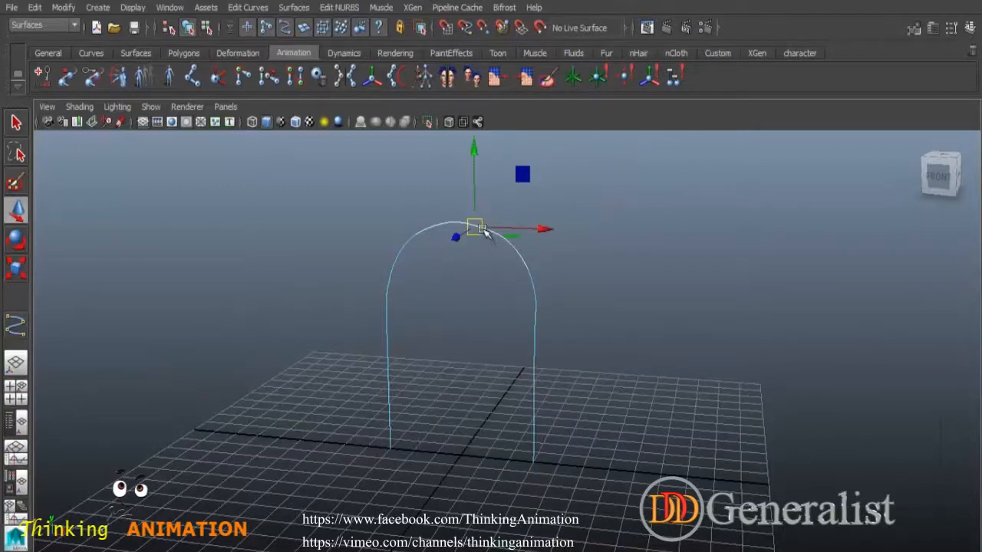
left_click(536, 294)
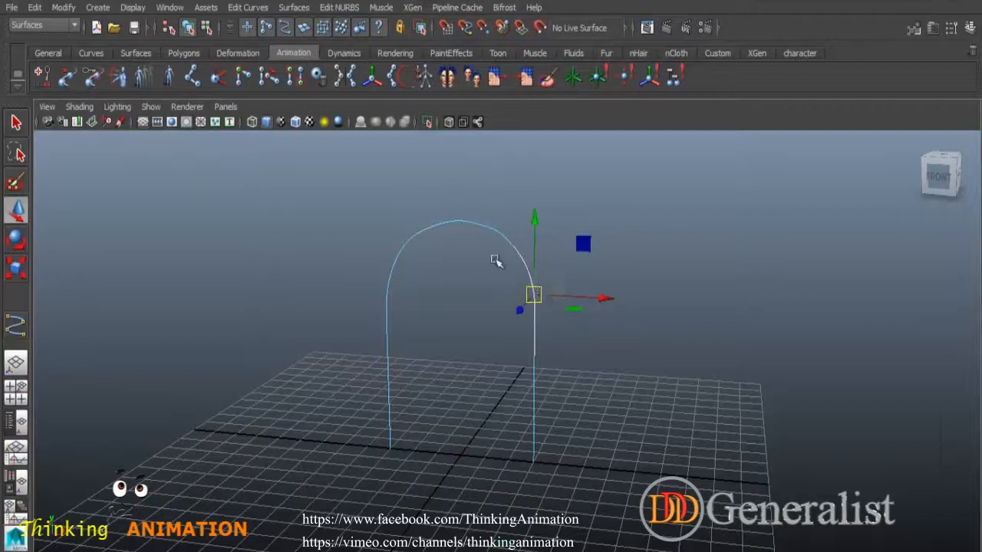
Step: Set the renderer of the perspective and front views to Legacy Default Viewport
left_click(194, 109)
left_click(209, 143)
left_click_drag(514, 284, 547, 272, "alt")
key("space")
key("space")
scroll(410, 356, "up", 2)
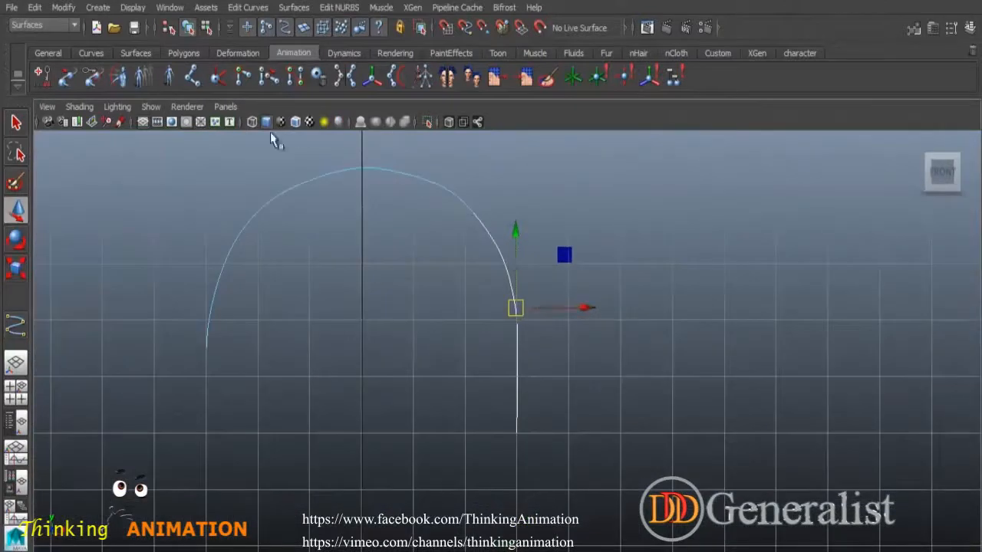
left_click(184, 107)
left_click(205, 144)
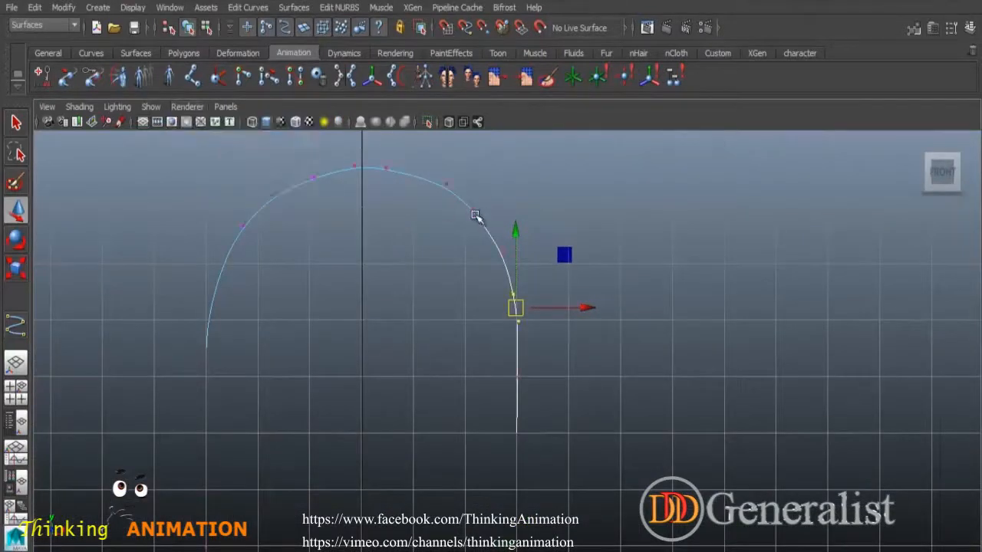
Step: Reposition the control vertices around the arch's crown to space them more evenly about the centre axis
left_click(395, 168)
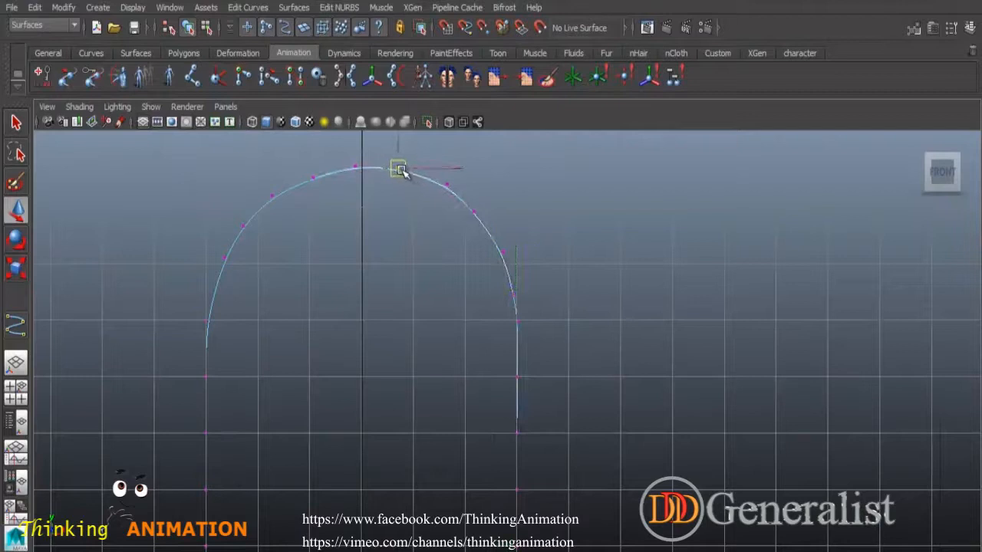
left_click(355, 166)
left_click(307, 177)
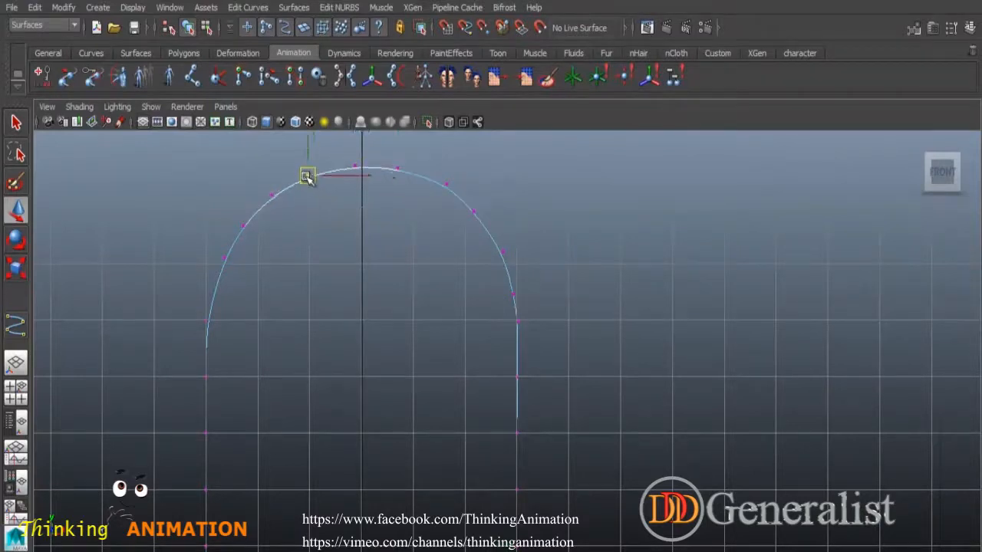
Step: Nudge the control vertices down the arch's right shoulder to match the curvature of the left side
left_click(476, 214)
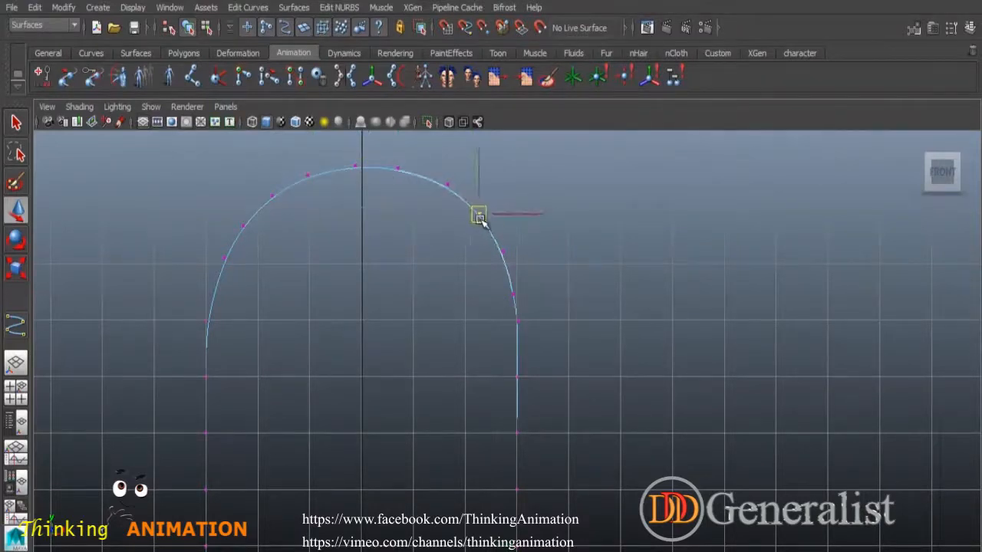
left_click(474, 238)
left_click(512, 294)
left_click(540, 306)
left_click(511, 292)
left_click(545, 322)
left_click(519, 321)
left_click_drag(524, 322, 521, 322)
left_click(444, 356)
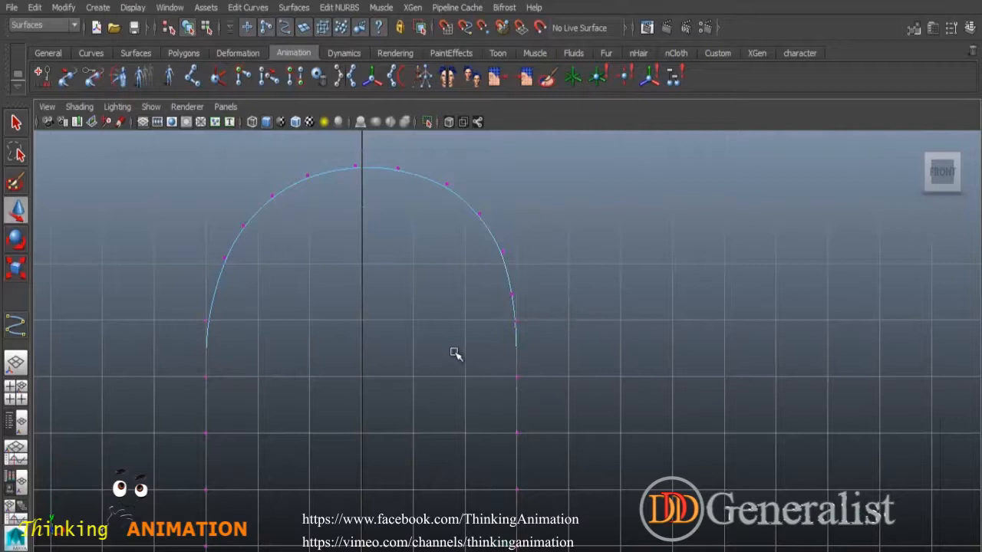
Step: Raise and spread the crown's control vertices slightly to smooth the top of the arch
left_click(356, 165)
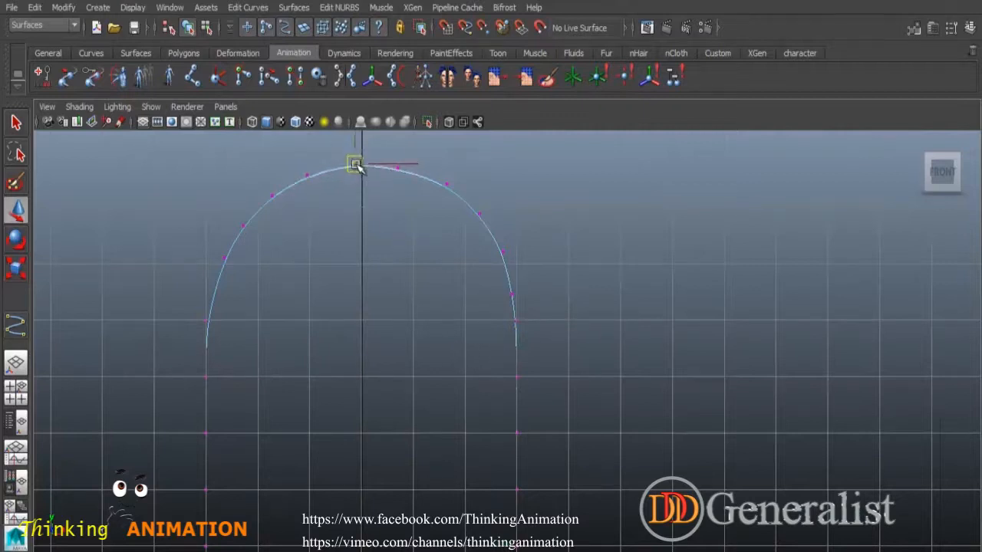
left_click(307, 175)
left_click_drag(306, 175, 303, 171)
left_click(398, 168)
left_click_drag(397, 168, 404, 167)
left_click(528, 213)
Step: Examine the arch curve's shape in the perspective view and return to the front view
key("space")
key("space")
left_click_drag(710, 286, 603, 388, "alt")
middle_click_drag(603, 389, 566, 302, "alt")
left_click_drag(566, 303, 500, 365, "alt")
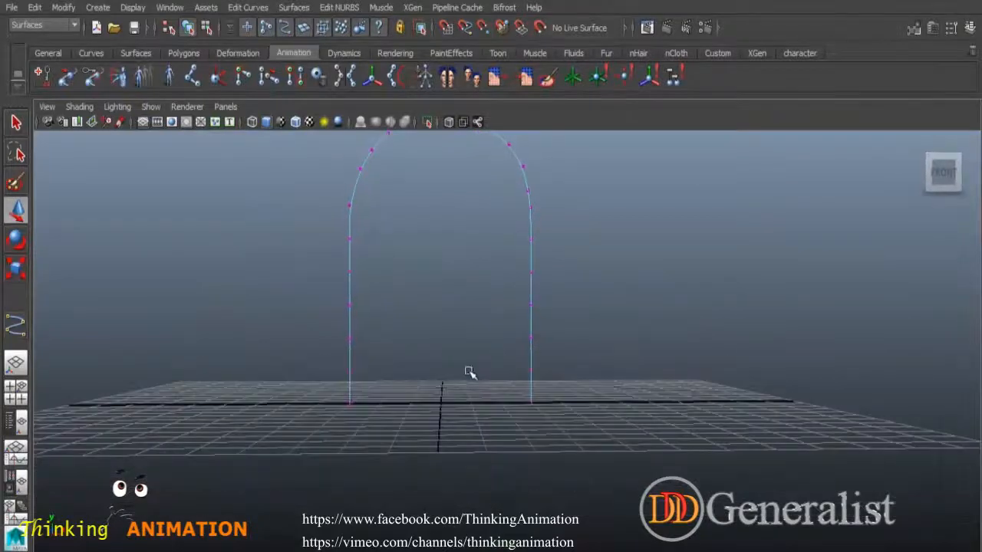
key("space")
key("space")
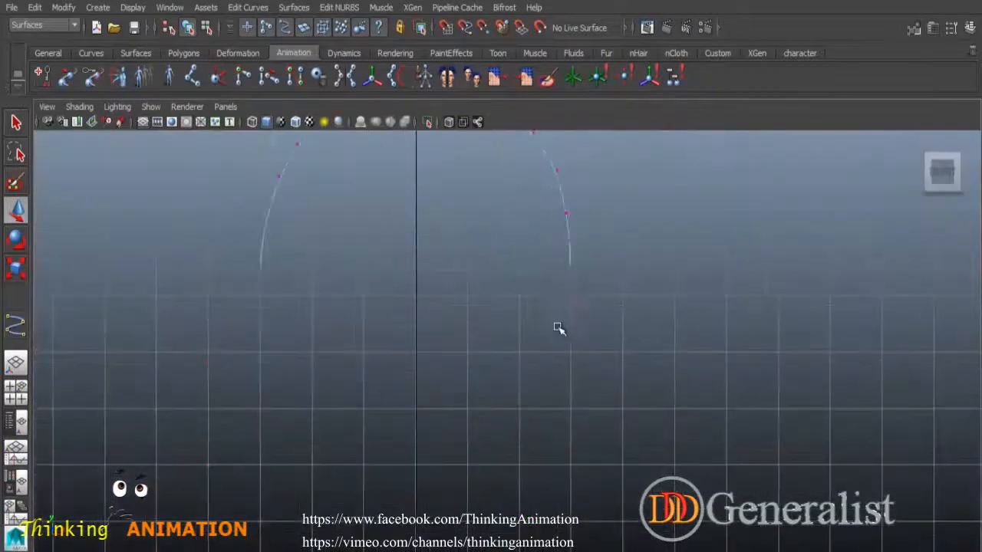
Step: Try to bulge the arch's legs outward by scaling their upper control vertex pairs horizontally, and undo the scaling
left_click_drag(229, 329, 622, 391)
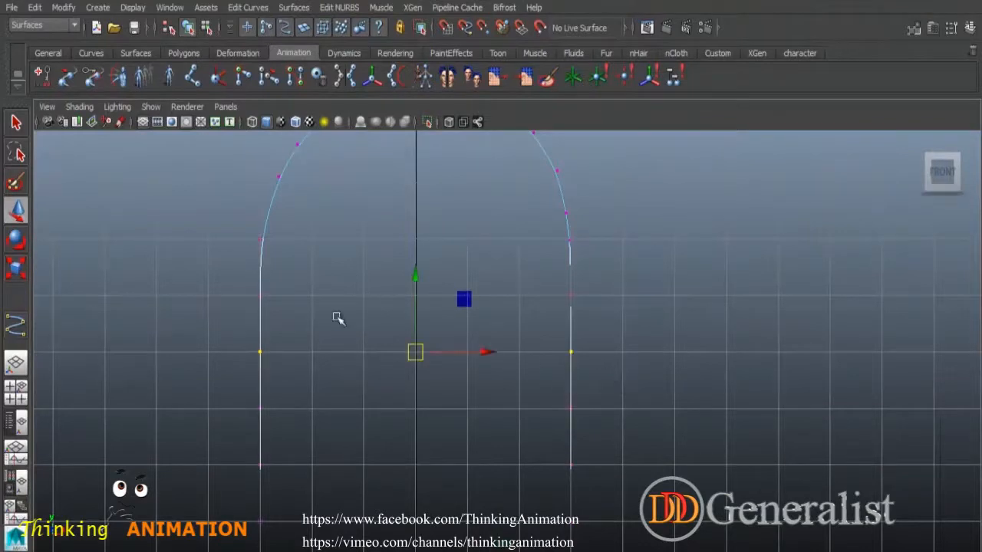
left_click(16, 268)
left_click_drag(350, 352, 347, 352)
left_click_drag(253, 278, 580, 325)
left_click_drag(354, 298, 349, 297)
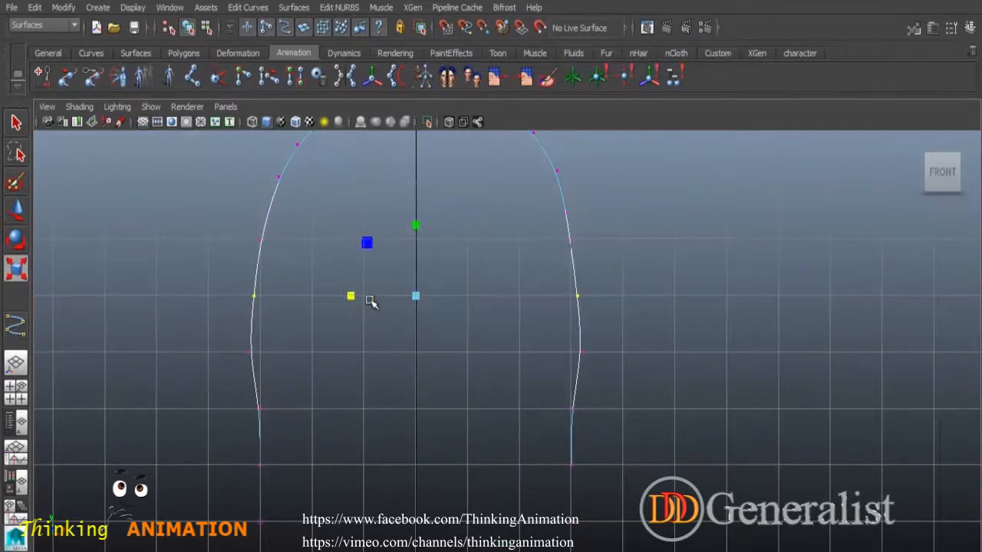
key("ctrl+z")
key("ctrl+z")
key("ctrl+z")
left_click(570, 441)
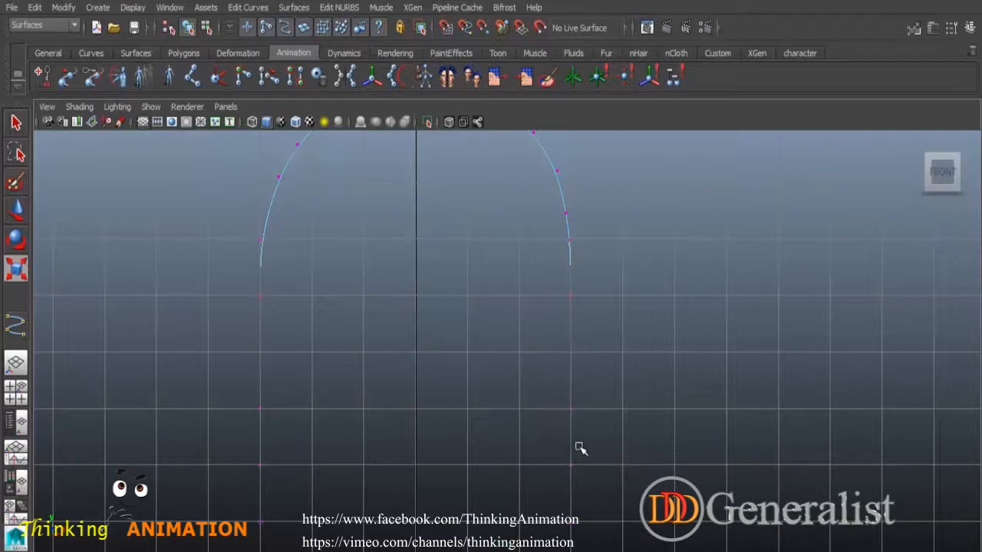
Step: Scale two pairs of control vertices midway down the arch's legs inward horizontally
middle_click_drag(637, 456, 657, 412, "alt")
left_click_drag(256, 353, 656, 475)
left_click_drag(384, 399, 376, 400)
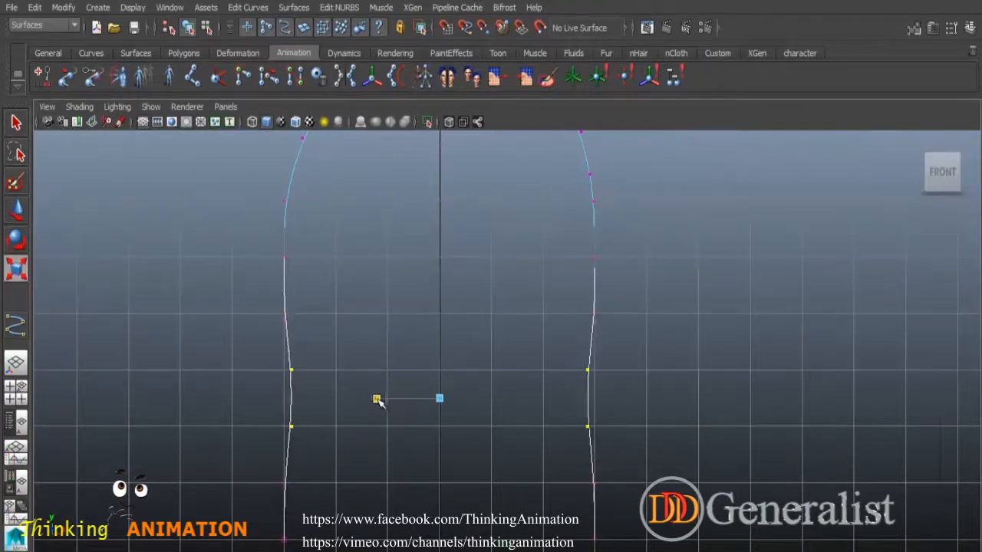
Step: Leave control vertex editing of the arch in the perspective view and select the whole curve as an object
left_click(691, 317)
key("space")
key("space")
left_click_drag(726, 371, 585, 357, "alt")
right_click_drag(585, 356, 598, 394, "alt")
left_click_drag(599, 394, 596, 428, "alt")
scroll(596, 427, "up", 2)
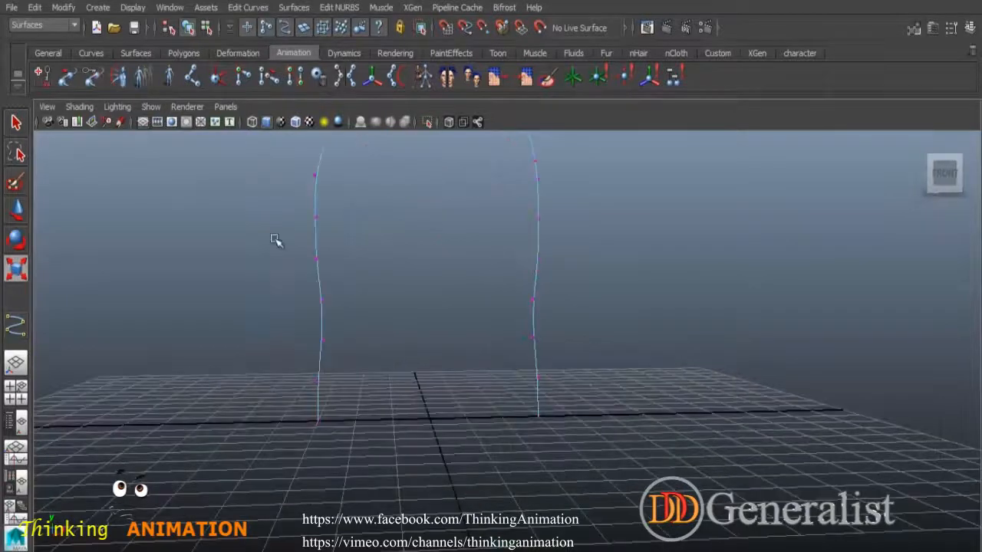
right_click_drag(315, 216, 362, 197)
left_click(321, 281)
left_click_drag(466, 399, 438, 415, "alt")
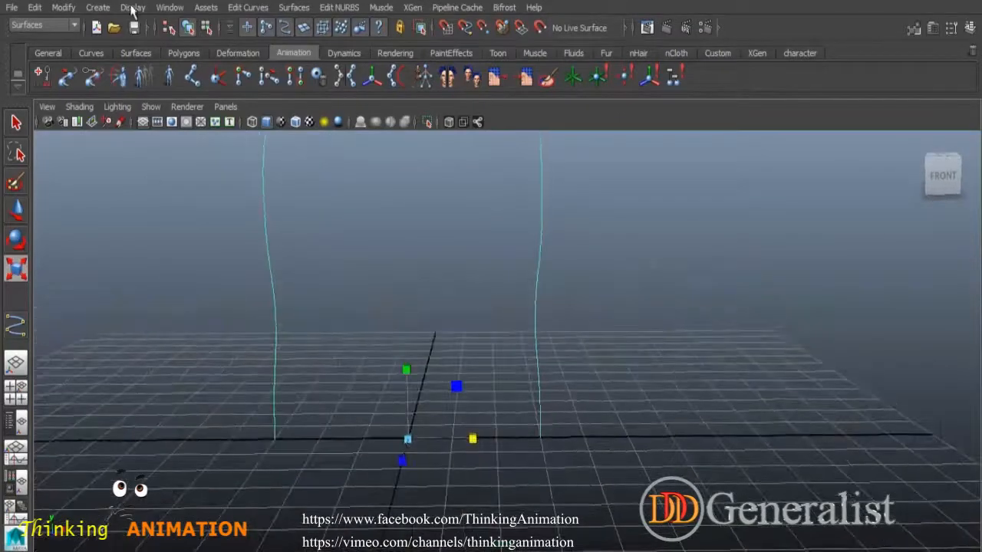
Step: Draw a linear CV curve snapped to the grid between the two feet of the arch
left_click(98, 8)
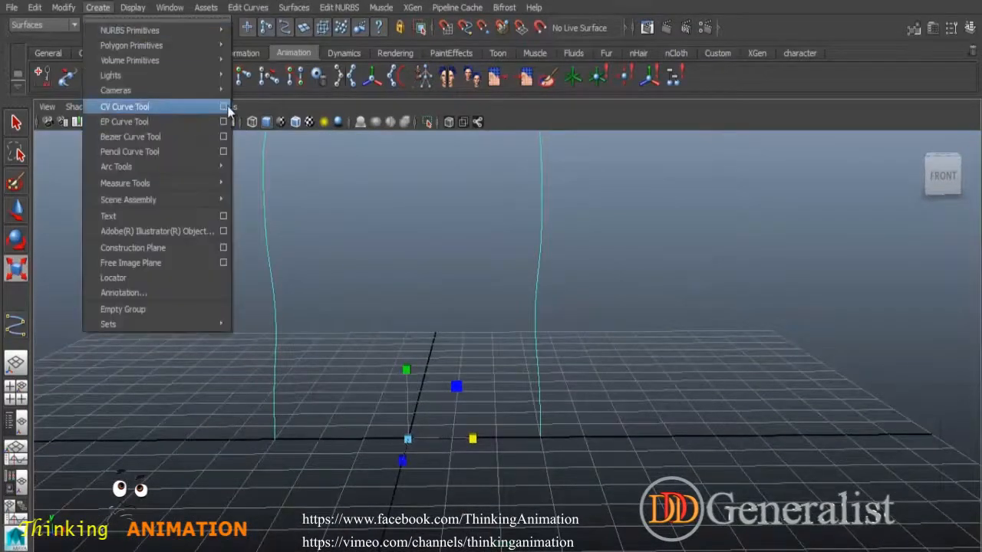
left_click(225, 108)
left_click(374, 105)
scroll(331, 415, "up", 3)
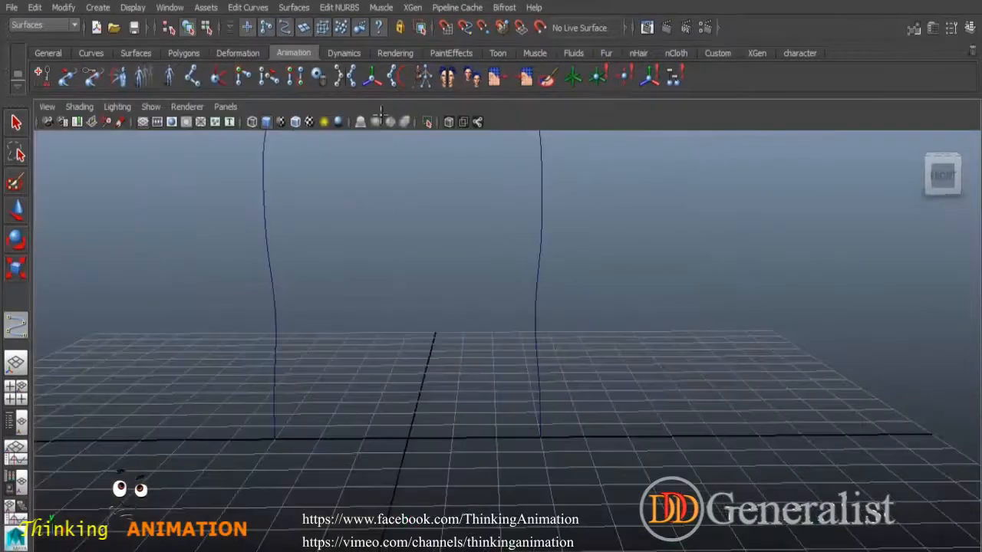
left_click(445, 28)
left_click(540, 438)
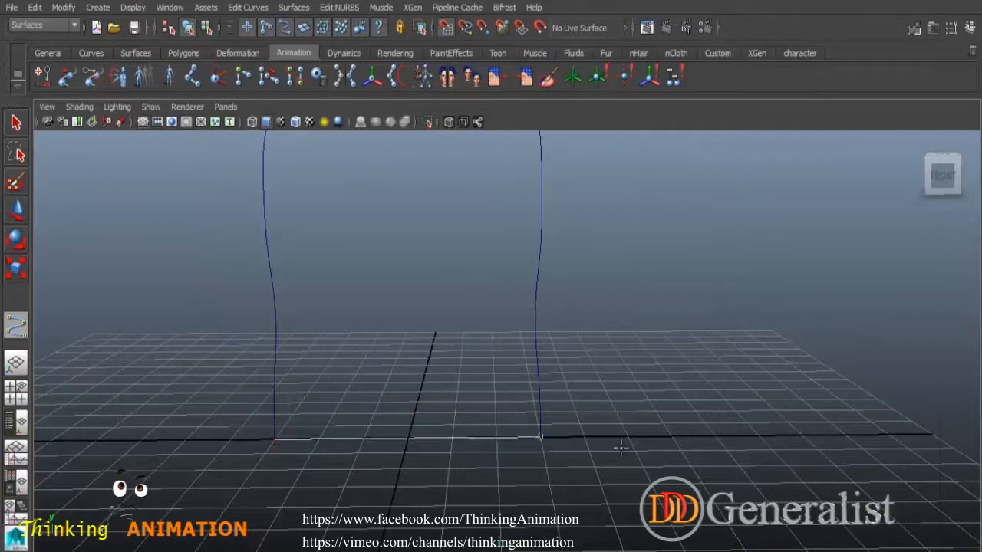
key("r")
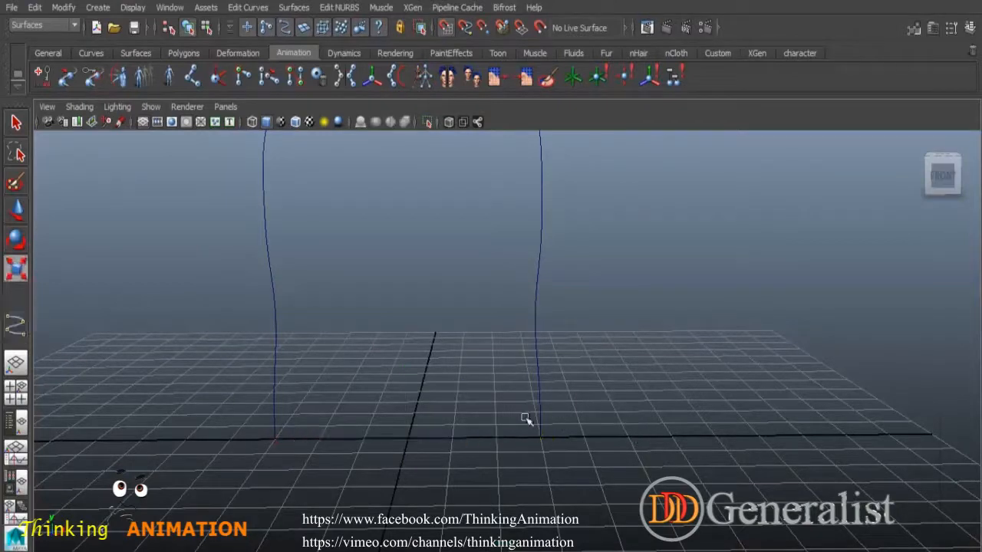
Step: Try to attach the base line to the arch using Connect with Keep originals off, and undo the attachment
left_click_drag(520, 261, 604, 298, "shift")
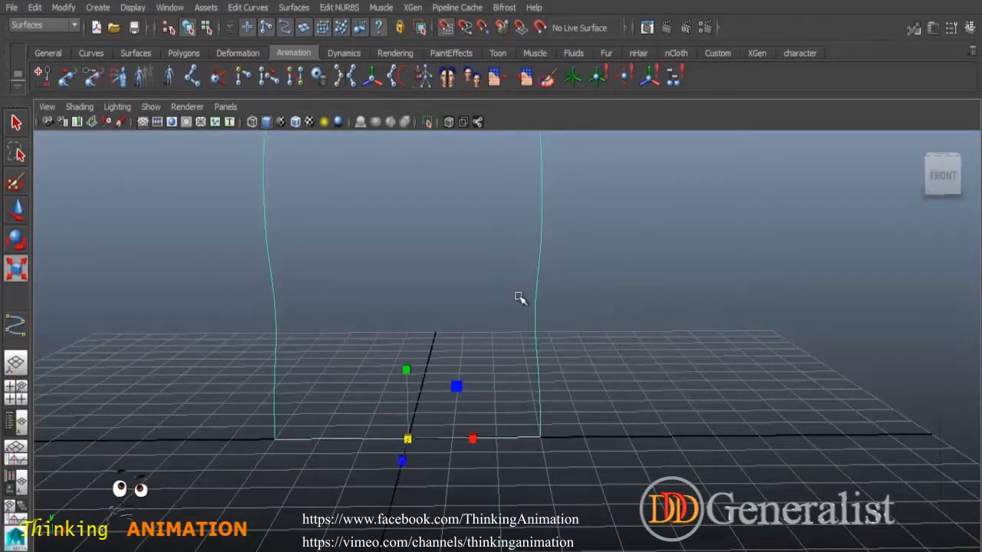
scroll(673, 397, "down", 3)
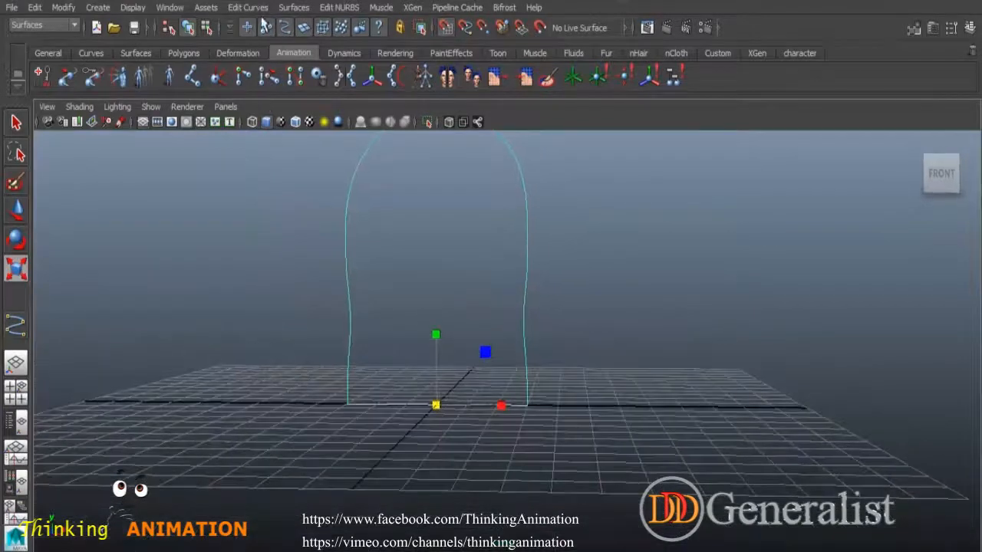
left_click(248, 7)
left_click(338, 47)
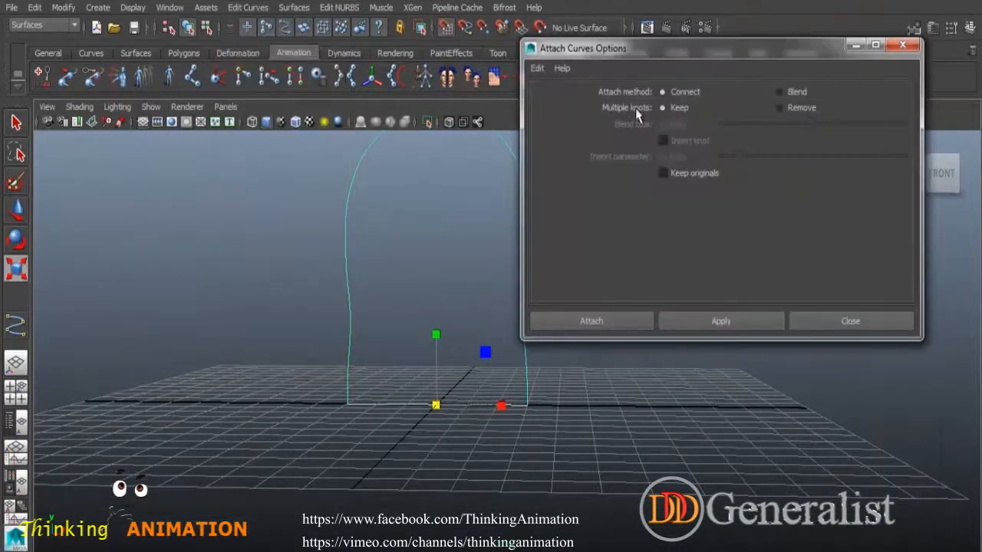
left_click(537, 68)
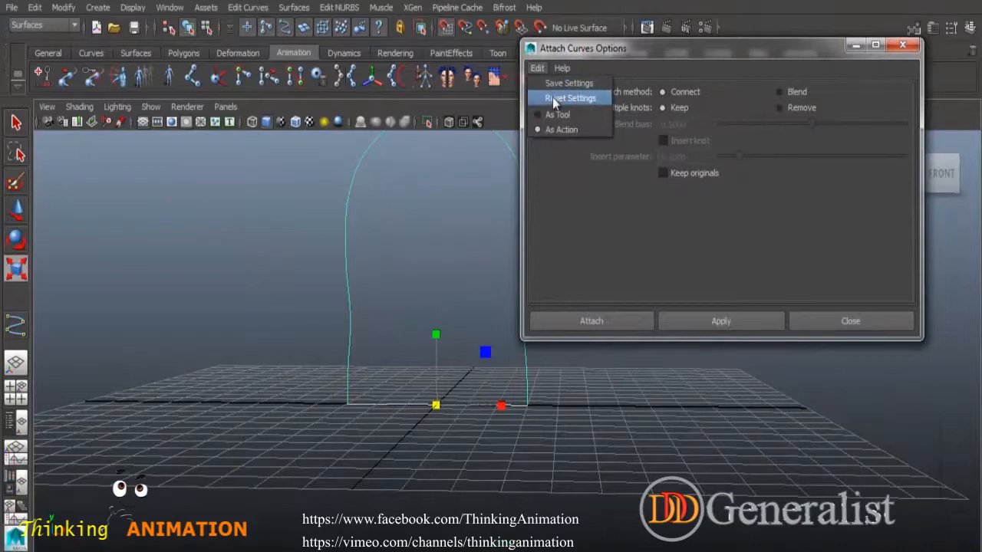
left_click(554, 96)
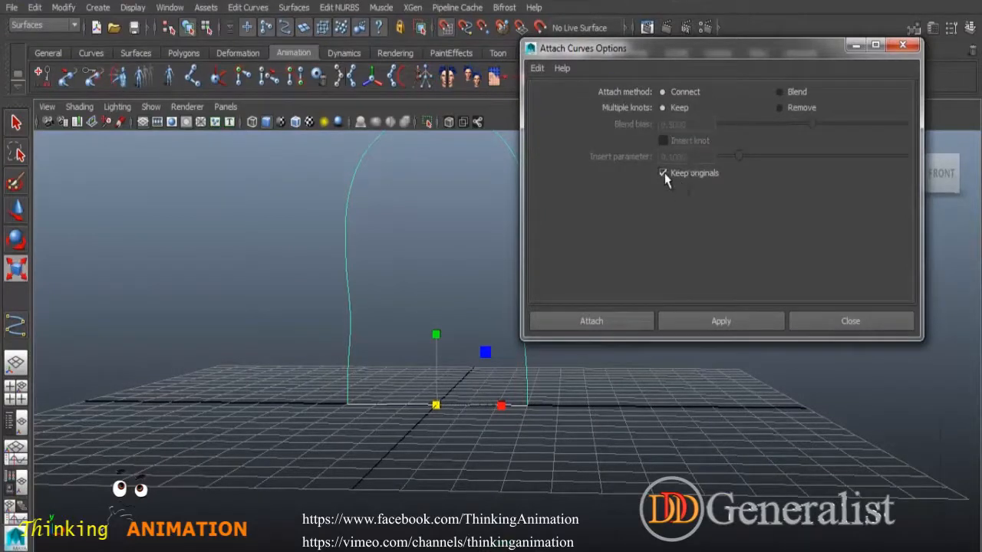
left_click(694, 325)
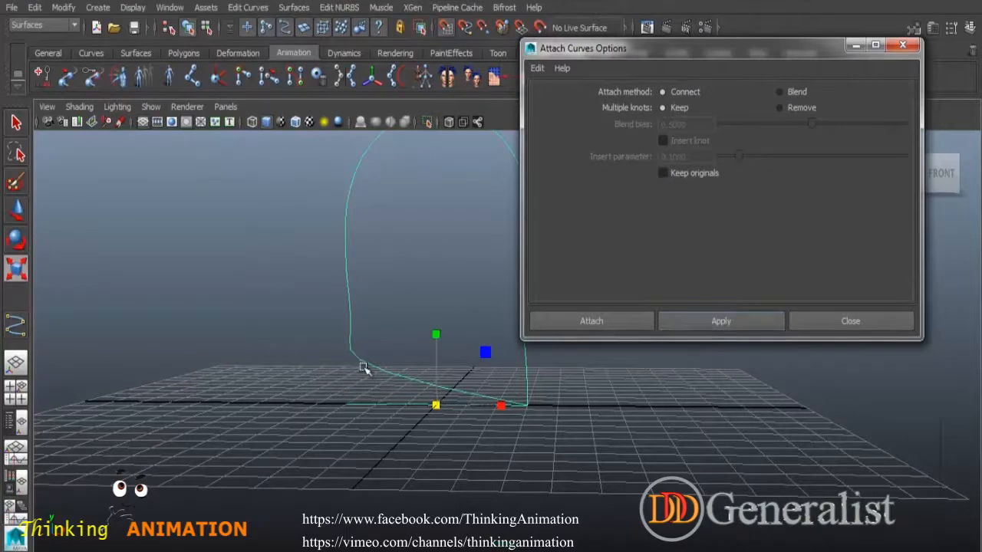
left_click(867, 328)
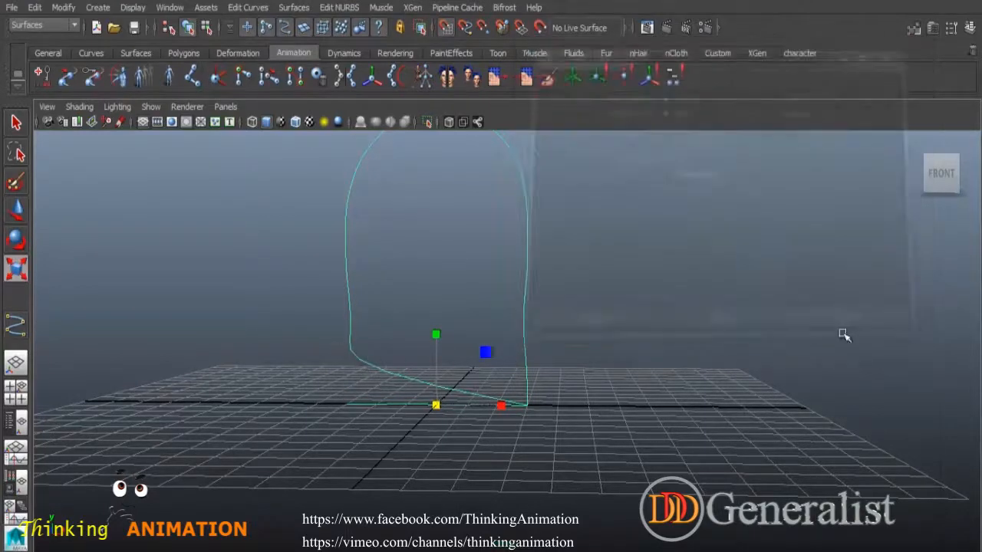
key("ctrl+z")
key("ctrl+z")
key("ctrl+z")
Step: Delete the construction history of the arch curve and of the base line
left_click_drag(499, 225, 577, 289)
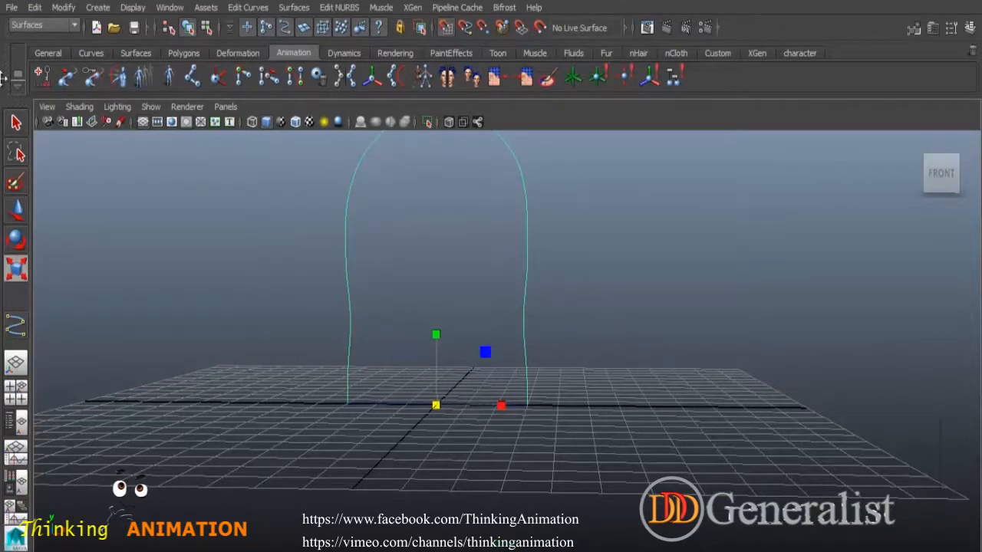
left_click(35, 7)
mouse_move(145, 172)
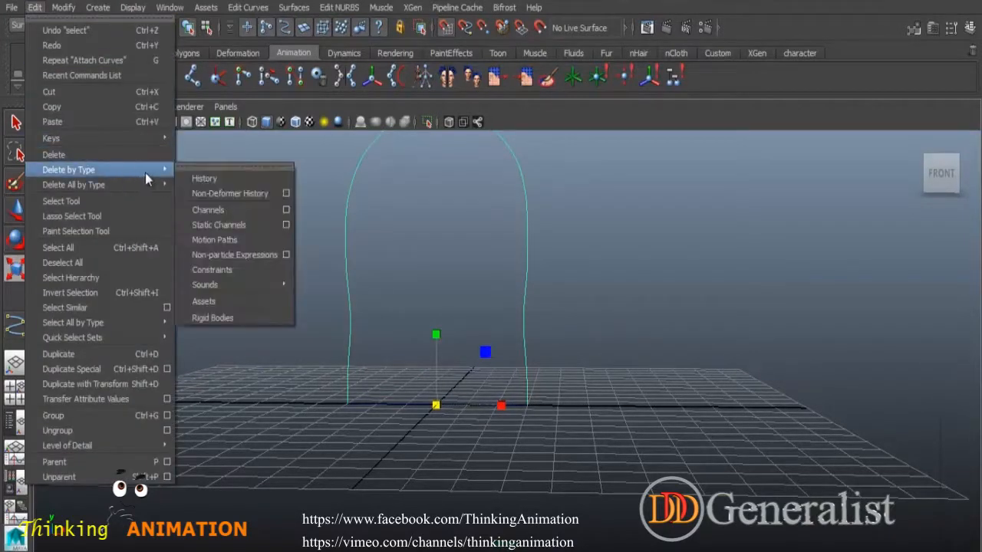
left_click(211, 174)
left_click(401, 405)
left_click(34, 6)
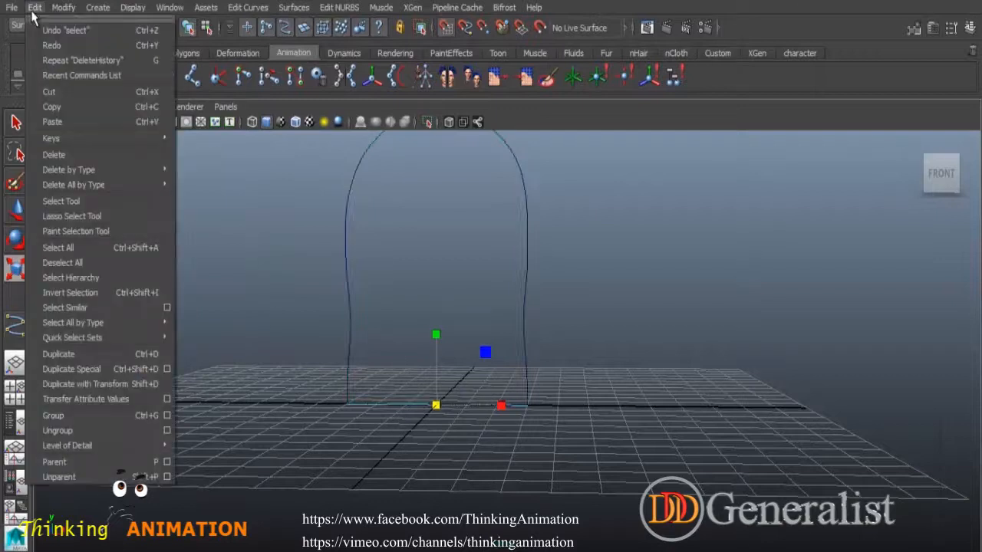
mouse_move(145, 167)
left_click(215, 178)
Step: Select the arch and the base line together and try attaching them again
left_click(323, 271)
left_click_drag(322, 271, 433, 420)
left_click(265, 7)
left_click(268, 46)
left_click_drag(581, 420, 603, 399, "alt")
left_click(635, 409)
left_click(636, 411)
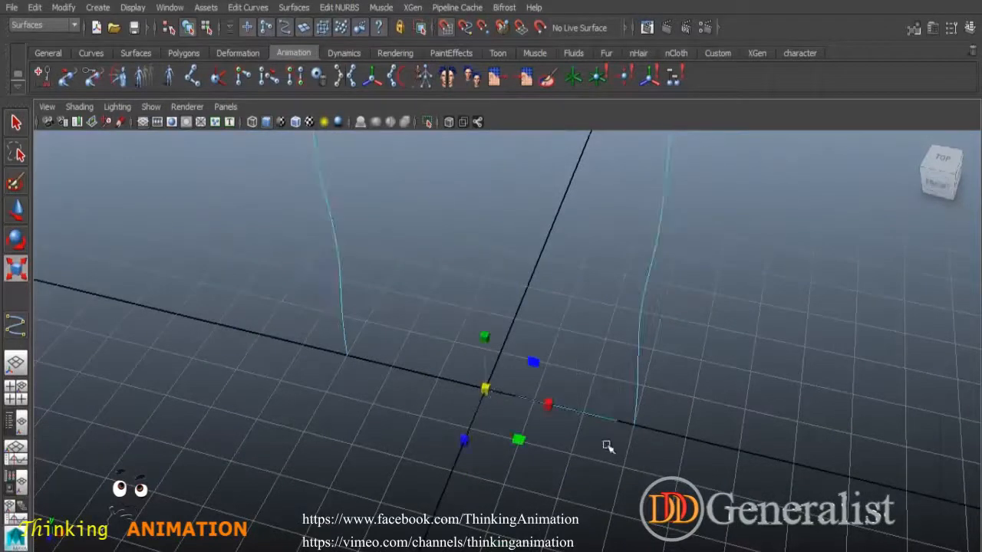
Step: Try raising the attached curve to test the join, and undo both the move and the attachment
left_click(395, 437)
left_click_drag(552, 376, 602, 450)
left_click(555, 446)
key("ctrl+z")
left_click(16, 210)
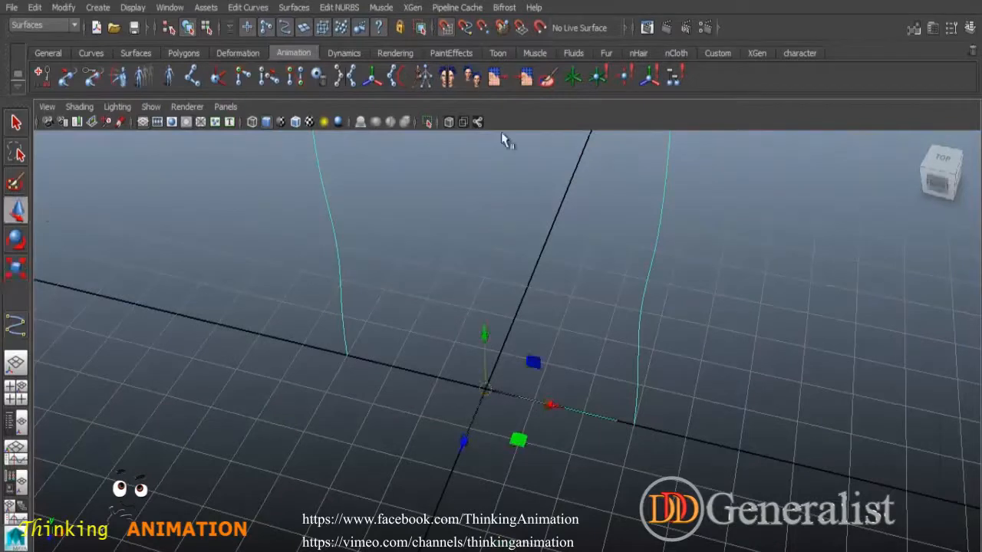
left_click_drag(486, 322, 491, 287)
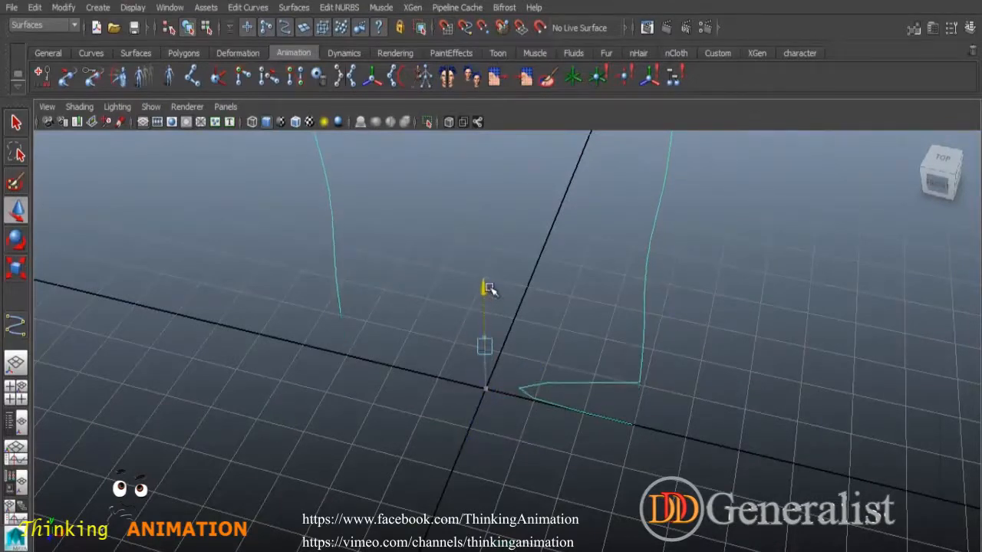
key("ctrl+z")
left_click(503, 286)
key("ctrl+z")
left_click(507, 284)
key("ctrl+z")
left_click(507, 285)
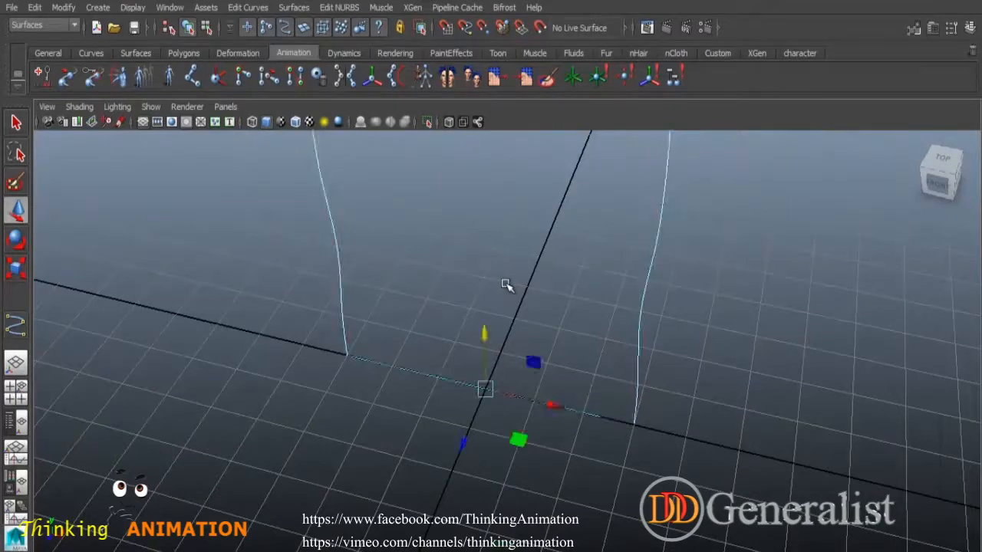
Step: Reverse the curve direction of the arch
left_click_drag(565, 379, 623, 430, "alt")
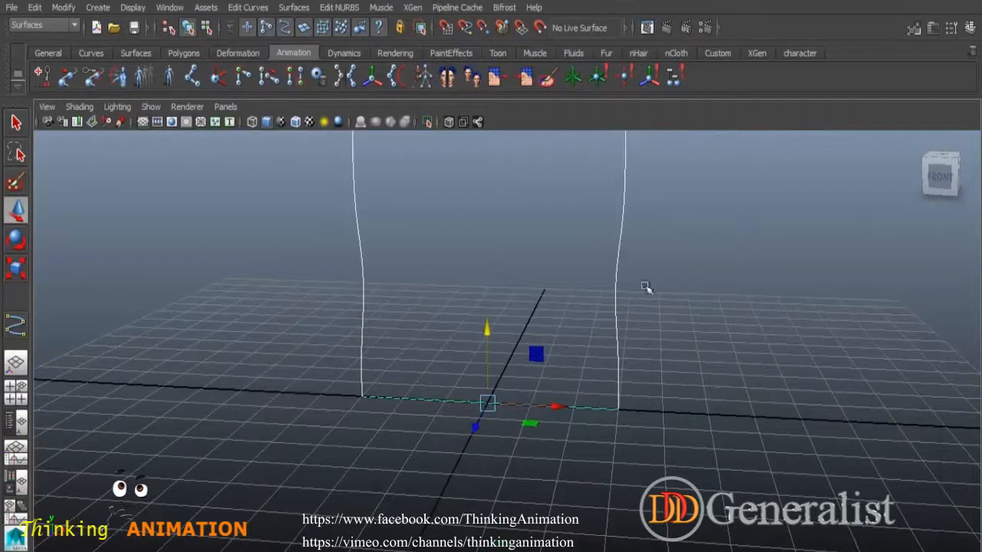
left_click(244, 7)
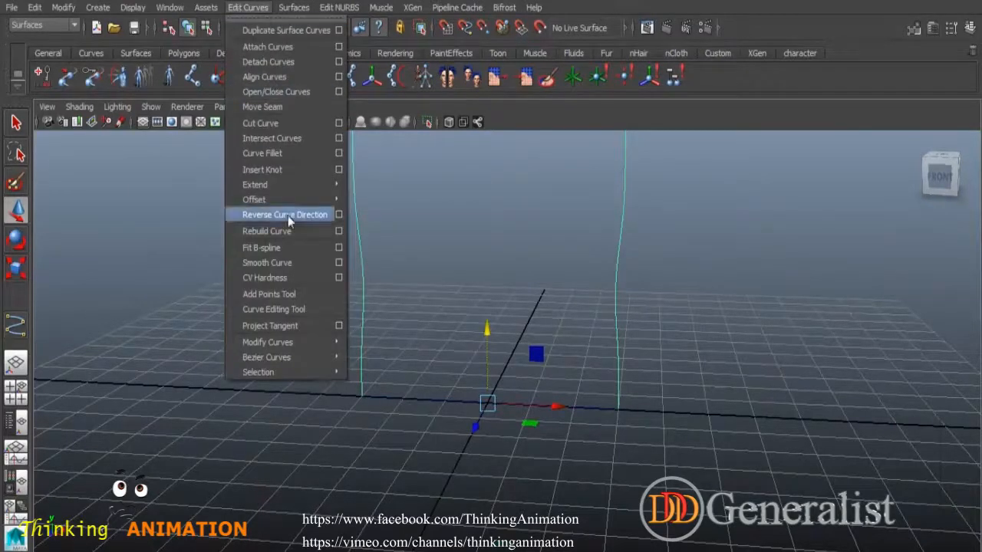
left_click(263, 215)
Step: Attach the reversed arch and the base line into one outline
left_click(562, 324)
left_click_drag(595, 281, 655, 351)
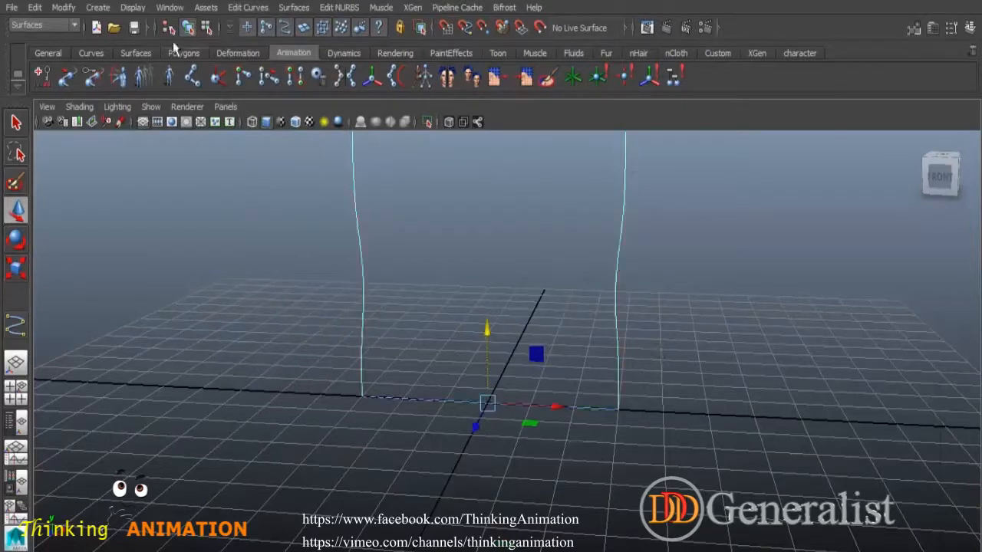
left_click(260, 13)
left_click(268, 48)
left_click(550, 318)
left_click_drag(549, 318, 640, 430)
scroll(604, 345, "down", 3)
left_click_drag(603, 345, 521, 326, "alt")
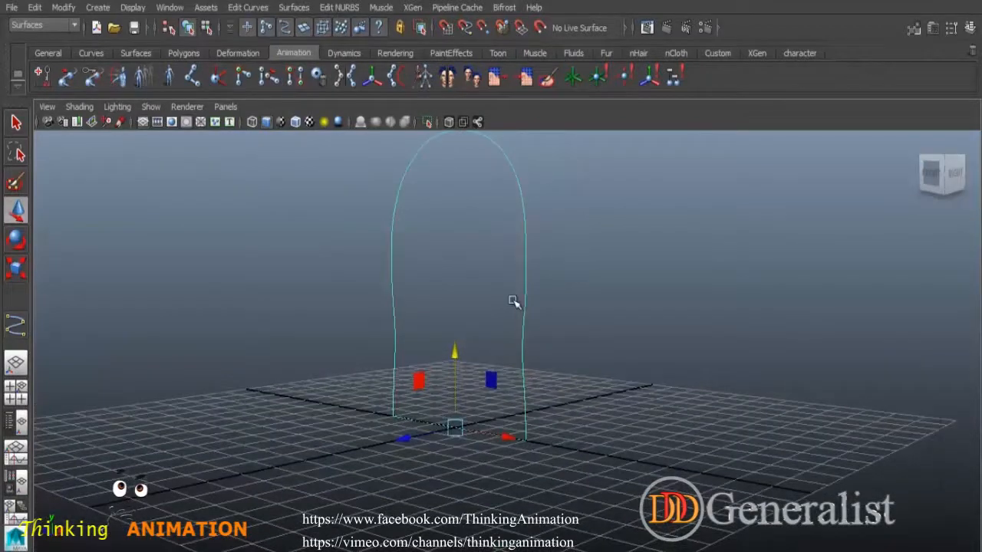
Step: Duplicate the arch outline and move the copy along the Z axis to sit behind the original
key("ctrl+d")
left_click_drag(408, 435, 521, 460)
left_click_drag(598, 410, 561, 412)
left_click_drag(529, 450, 629, 448, "alt")
Step: Examine the arch outlines in the front view and check the viewport renderer choices
left_click(692, 356)
key("space")
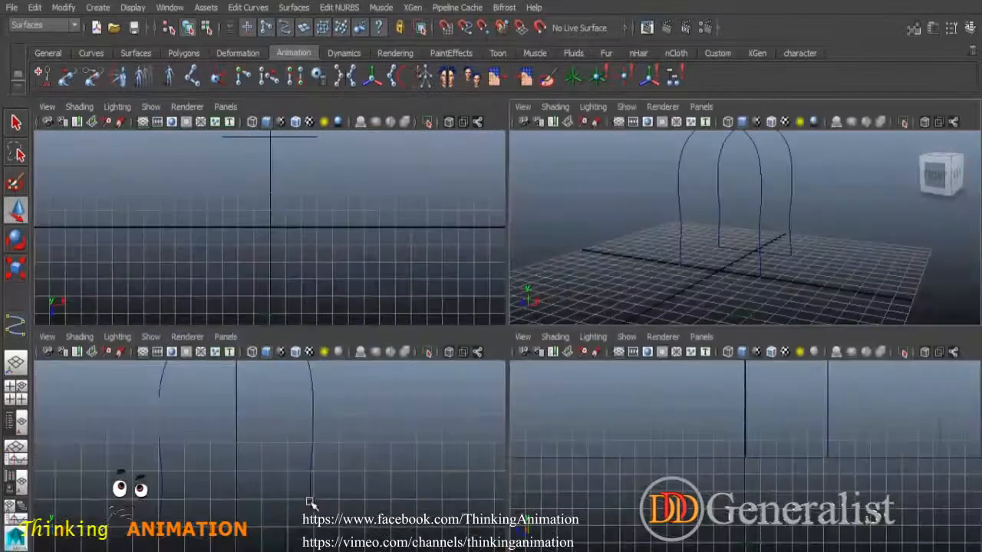
key("space")
scroll(450, 340, "down", 4)
left_click_drag(463, 428, 465, 424, "alt")
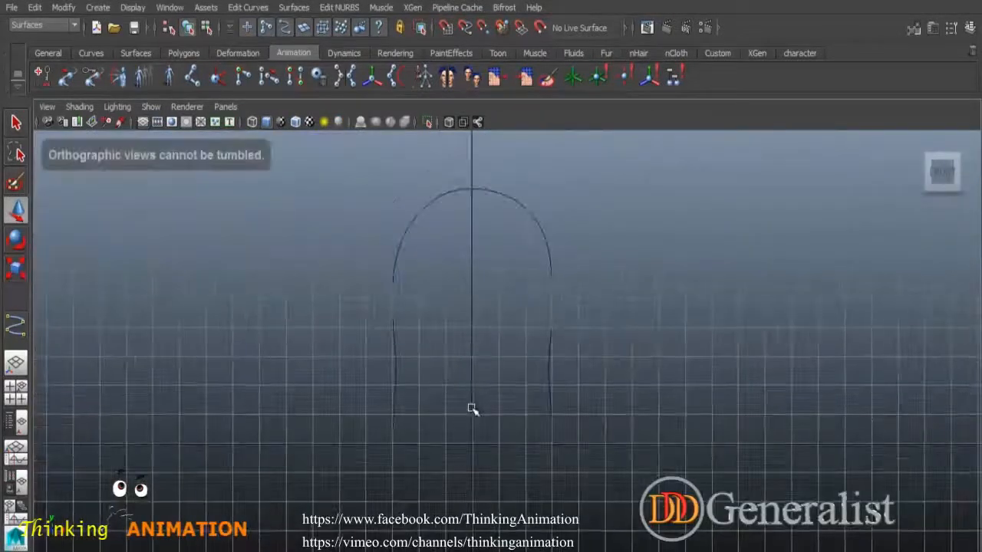
key("space")
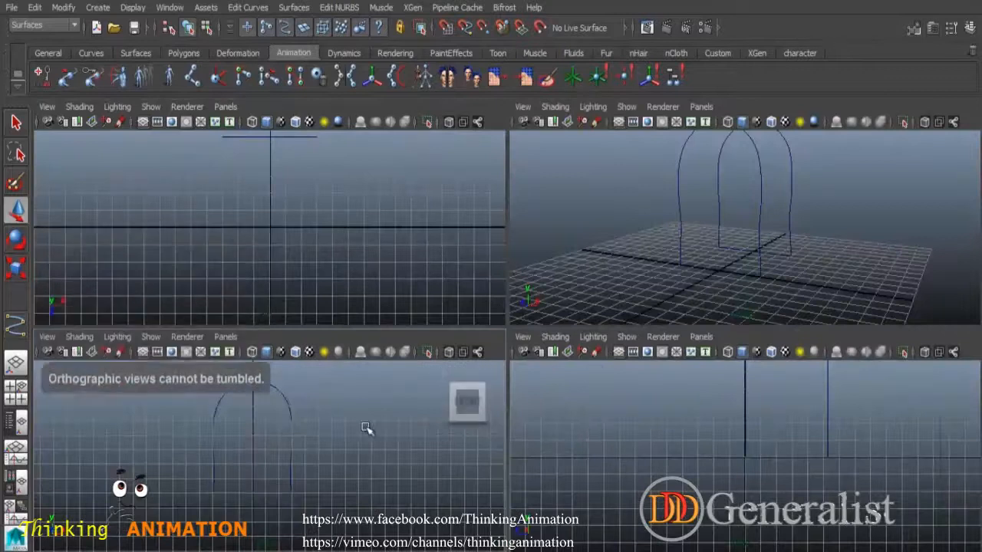
key("space")
left_click(183, 108)
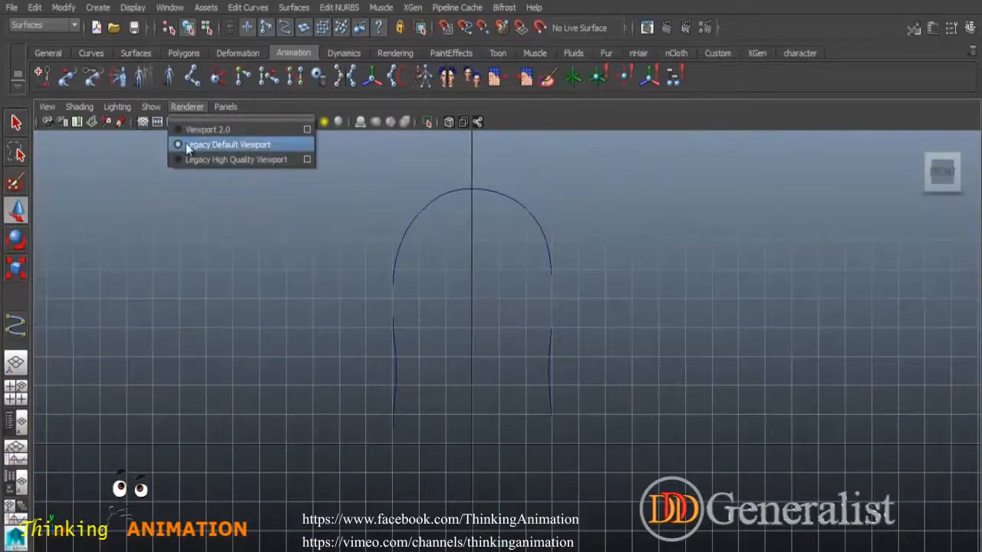
left_click(284, 224)
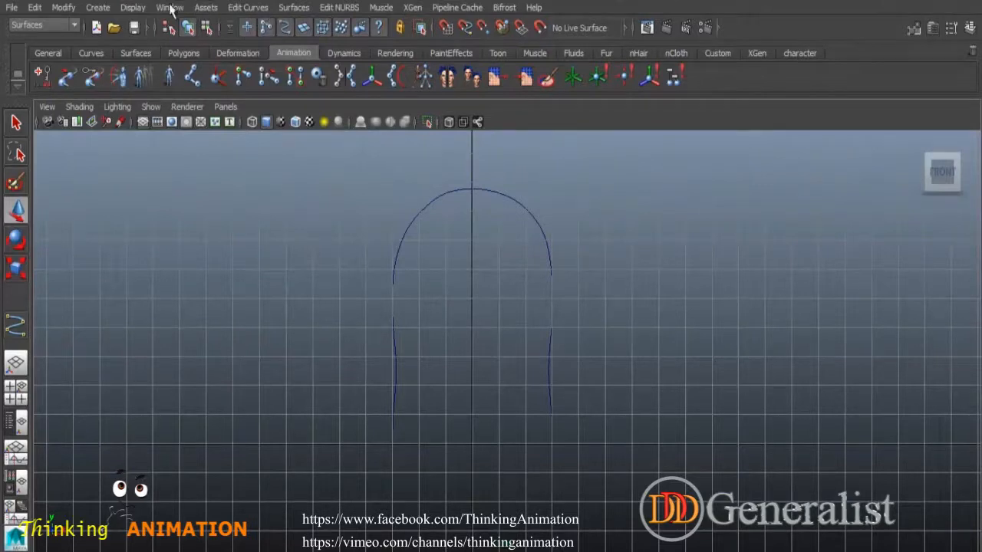
Step: Draw a grid-snapped linear CV curve as a U-shaped door outline, 2 grid units wide and 4 high, centred between the arch's legs
left_click(101, 8)
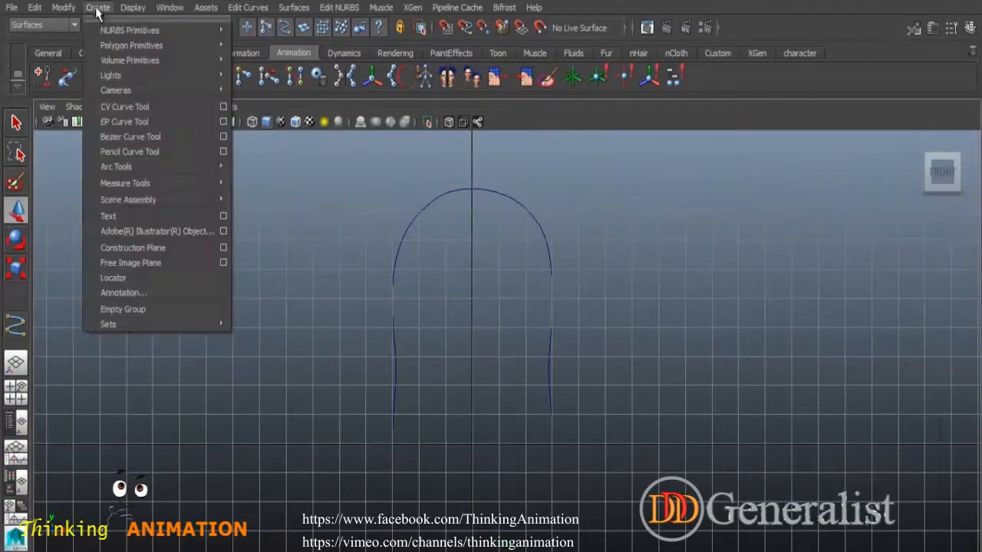
left_click(222, 108)
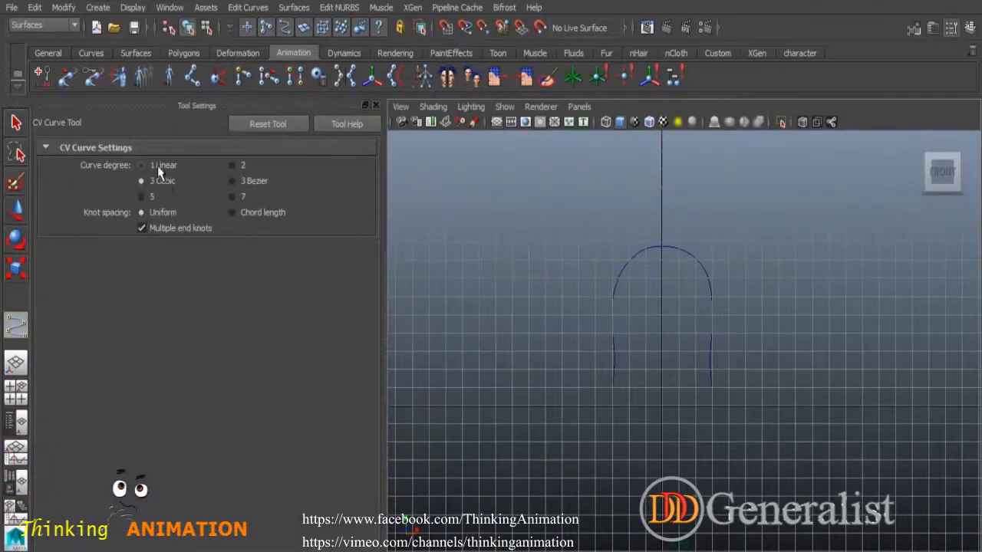
left_click(376, 105)
scroll(537, 330, "up", 3)
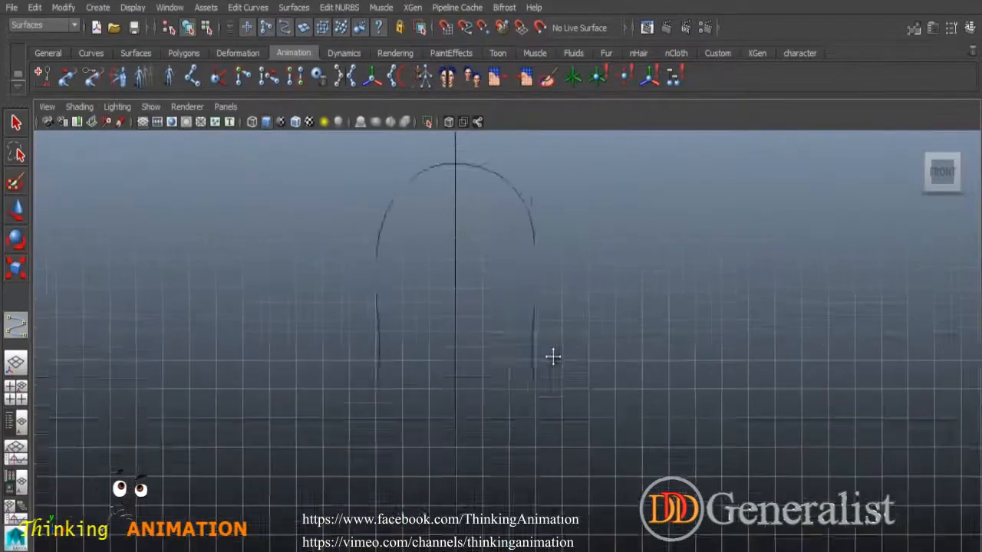
left_click(426, 260)
left_click(426, 291)
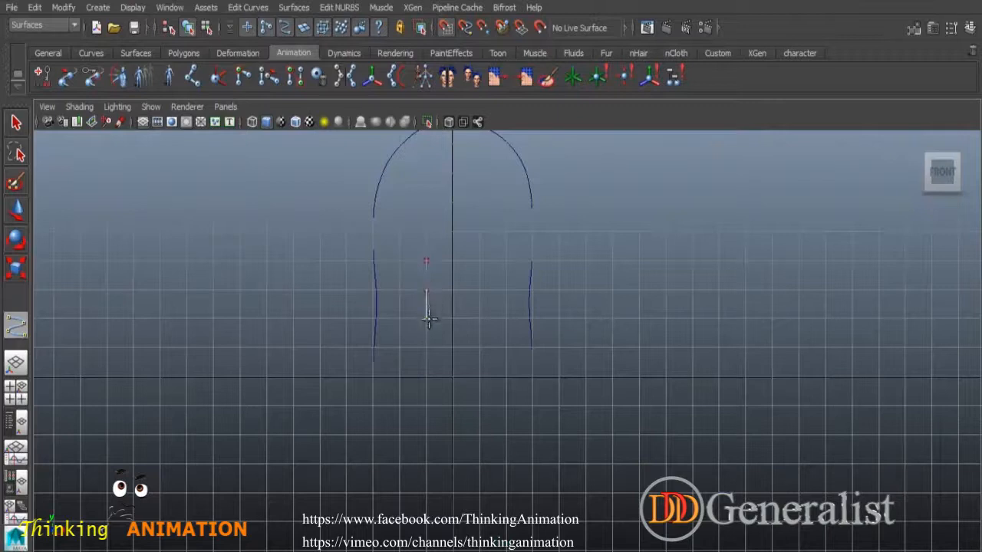
left_click(453, 377)
left_click(479, 376)
left_click(481, 350)
left_click(485, 290)
left_click(485, 261)
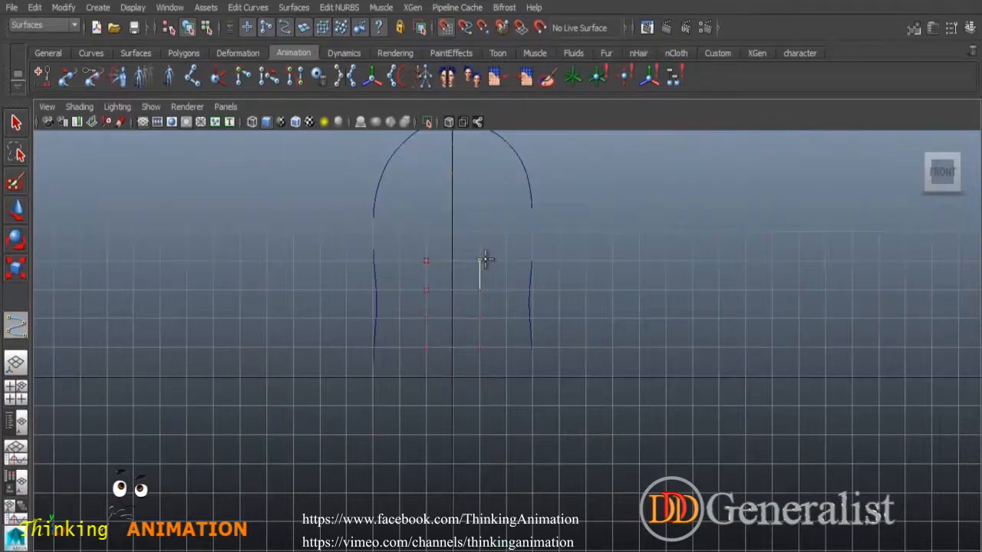
key("w")
Step: Draw a two-point circular arc of 1 cm radius between the tops of the door outline's two legs
left_click(104, 10)
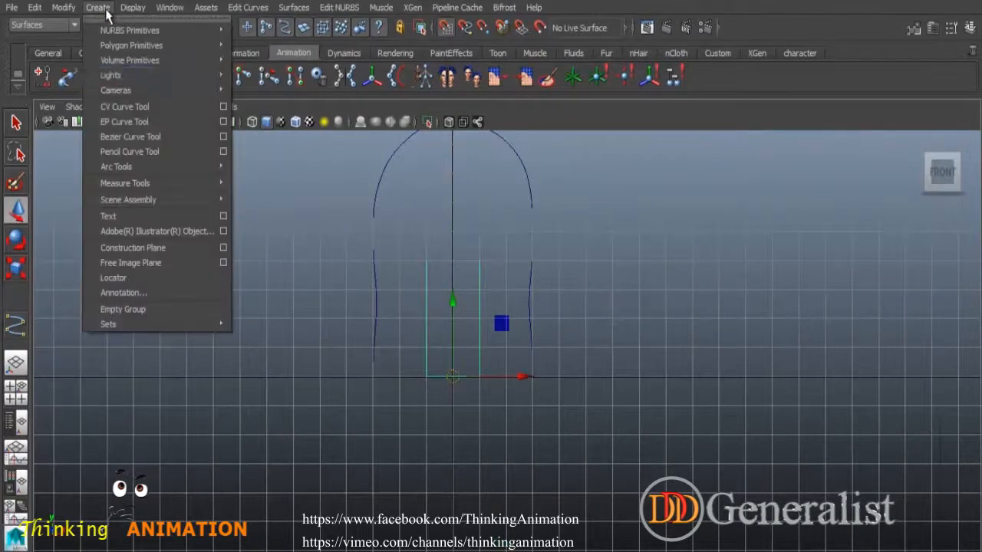
mouse_move(126, 166)
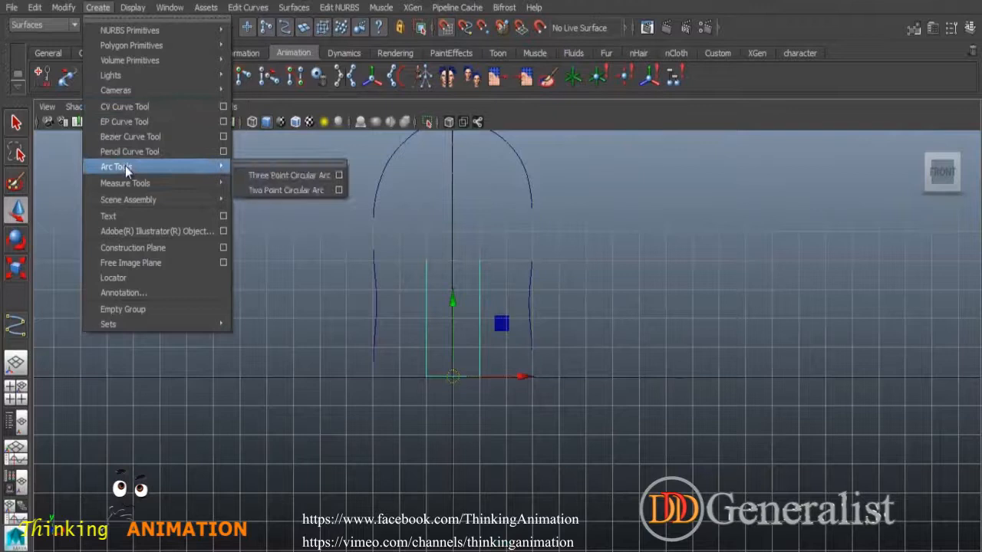
left_click(290, 190)
left_click(427, 260)
left_click(452, 246)
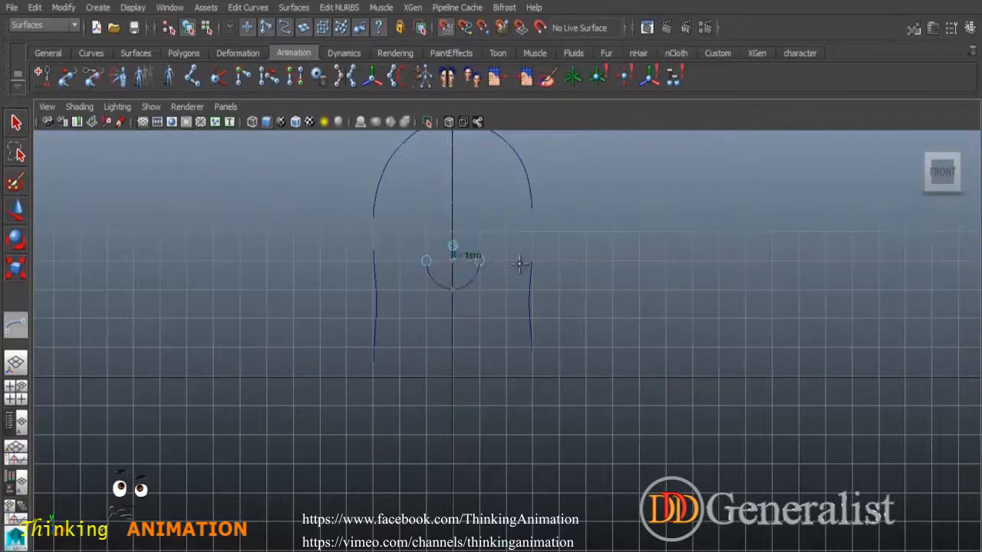
key("w")
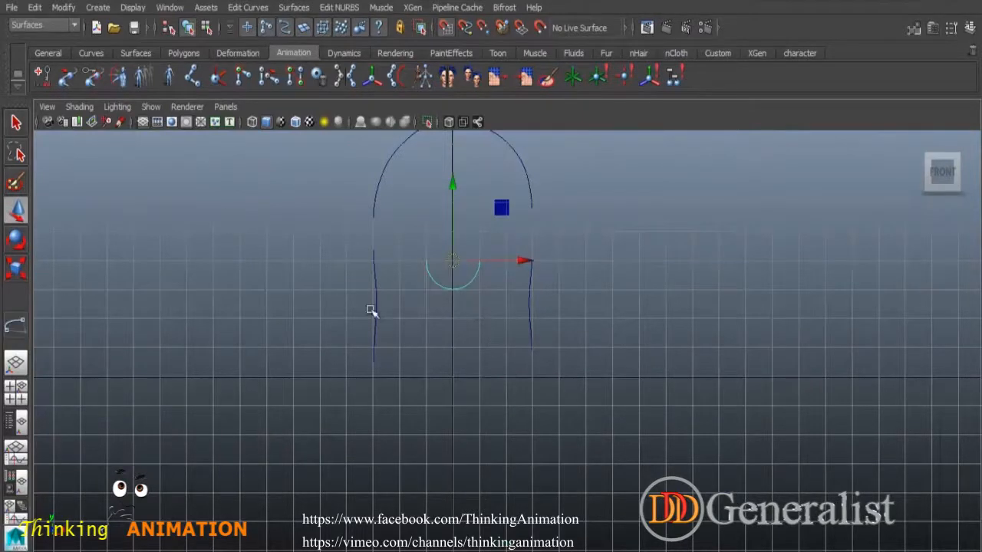
Step: Flip the arc to curve upward over the door outline by setting its Rotate X to -180
key("e")
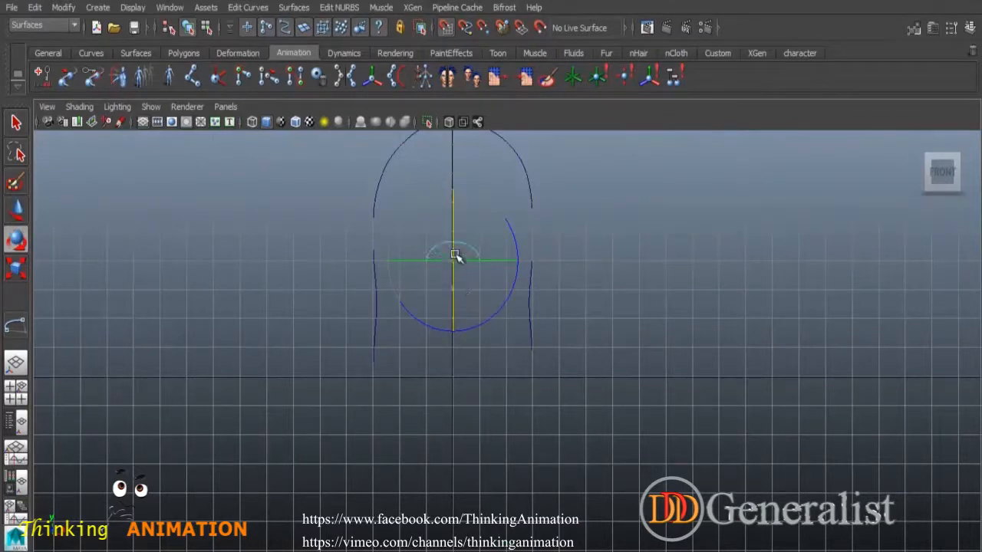
left_click(968, 28)
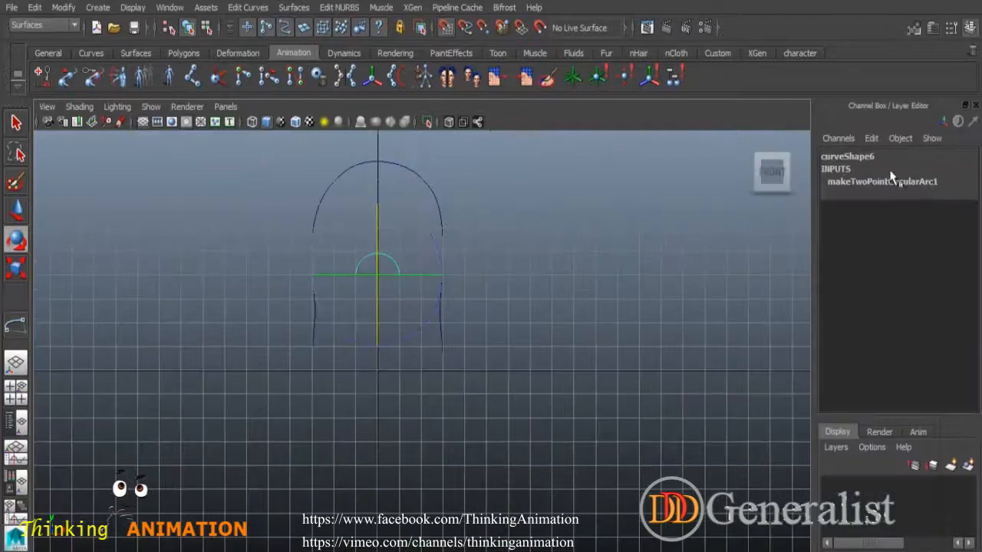
left_click(559, 237)
left_click(392, 263)
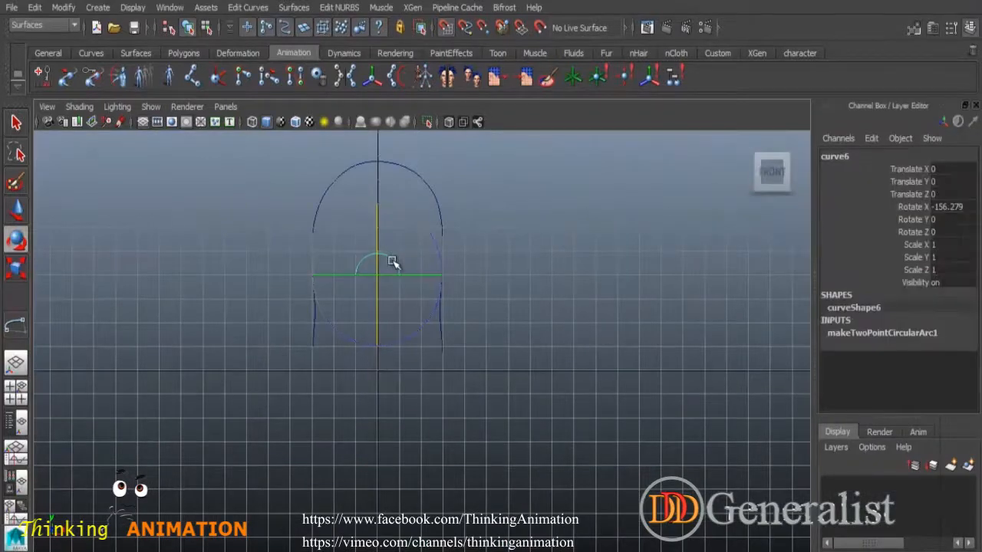
double_click(951, 207)
type("-180")
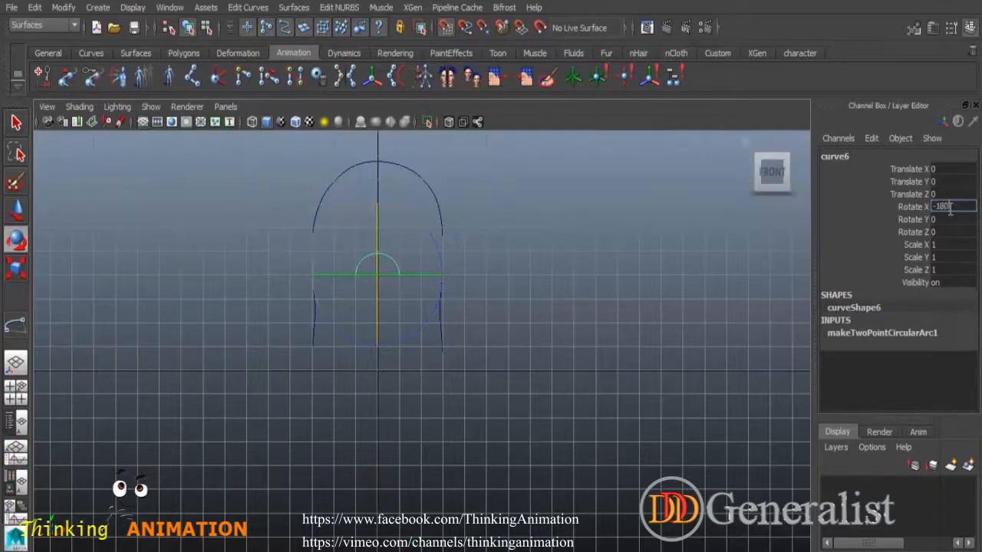
key("Return")
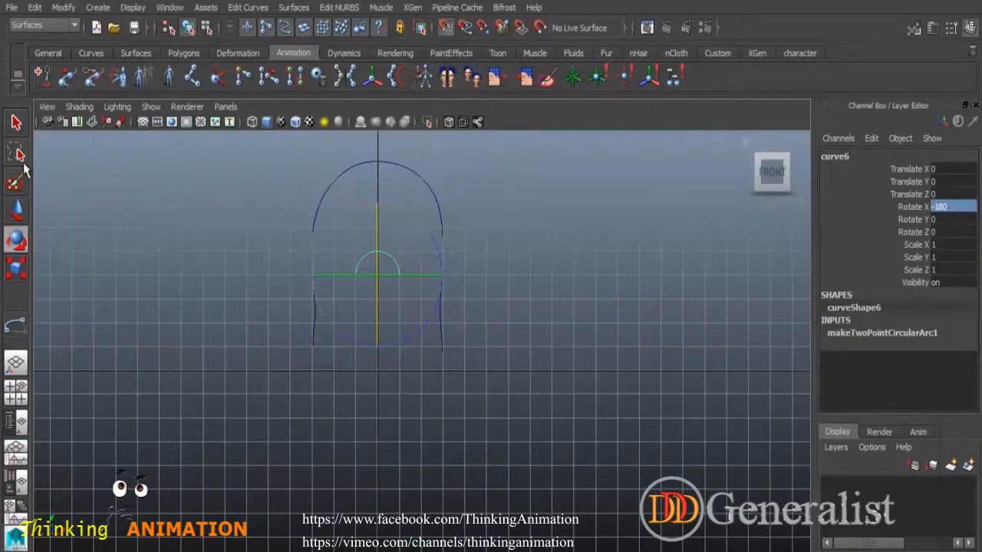
Step: Draw a second two-point circular arc over the door legs, from the right leg's top to the left one, and inspect it in perspective
left_click(15, 123)
left_click(522, 327)
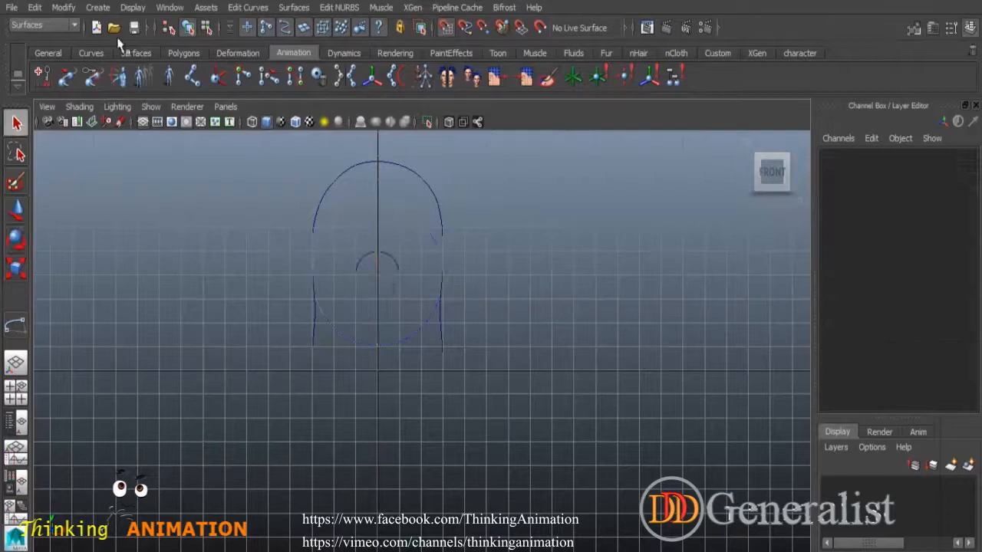
left_click(98, 8)
mouse_move(135, 169)
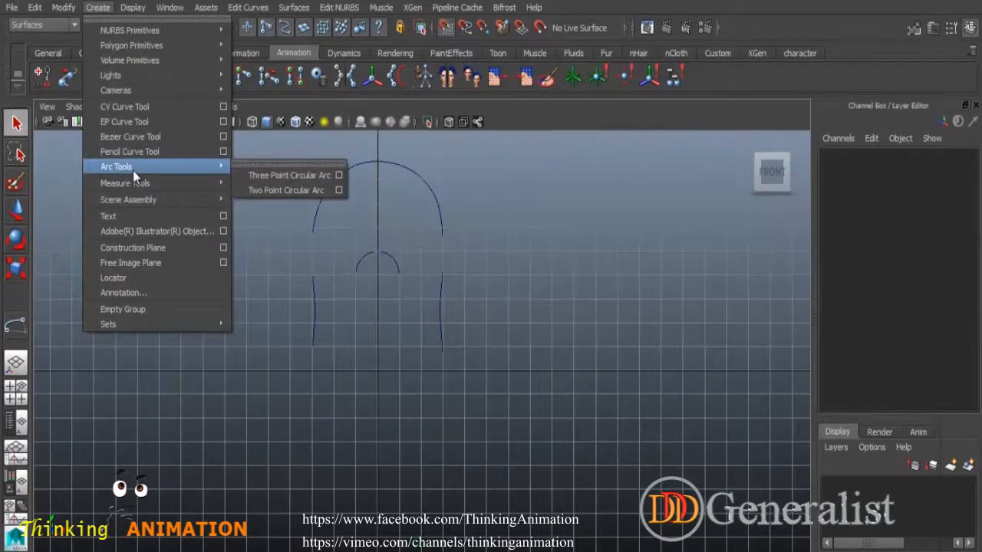
left_click(278, 190)
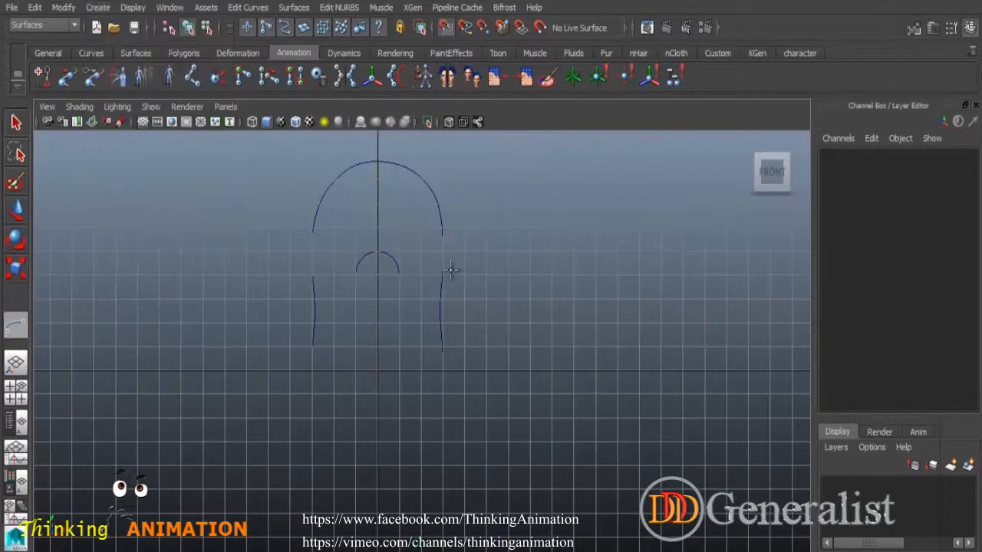
left_click(398, 274)
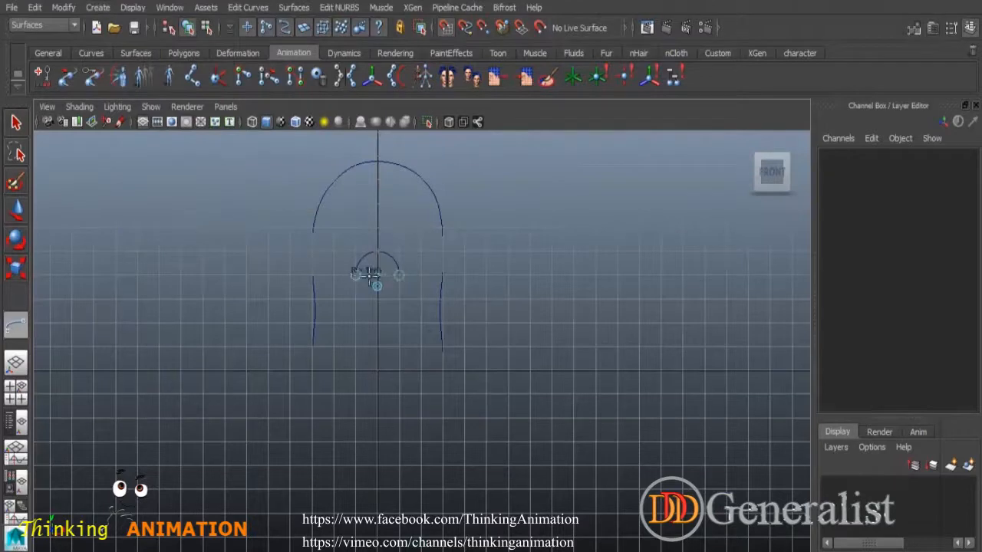
key("Return")
key("space")
left_click_drag(596, 232, 507, 310)
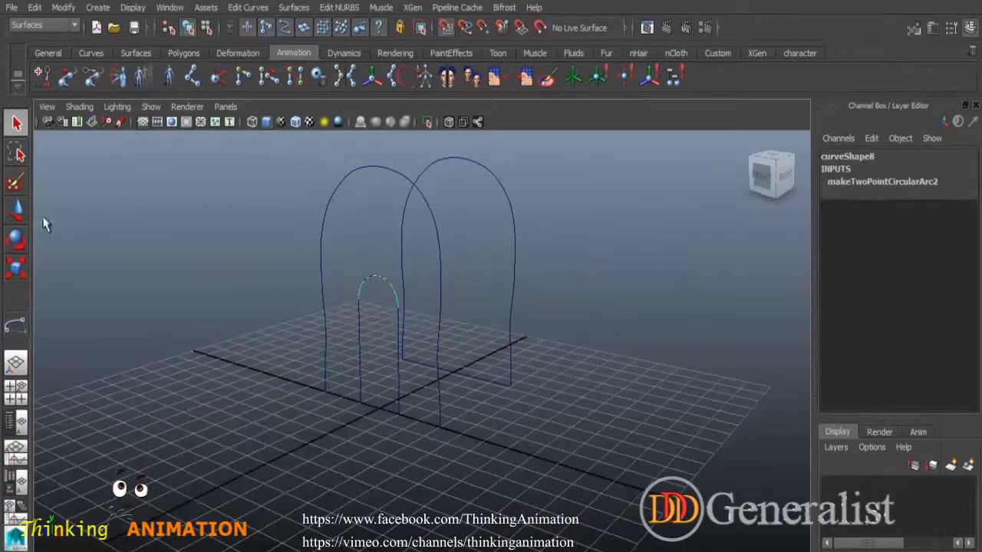
Step: Turn off grid snapping and remove the overlapping second arc from the door top
left_click(17, 210)
left_click(448, 28)
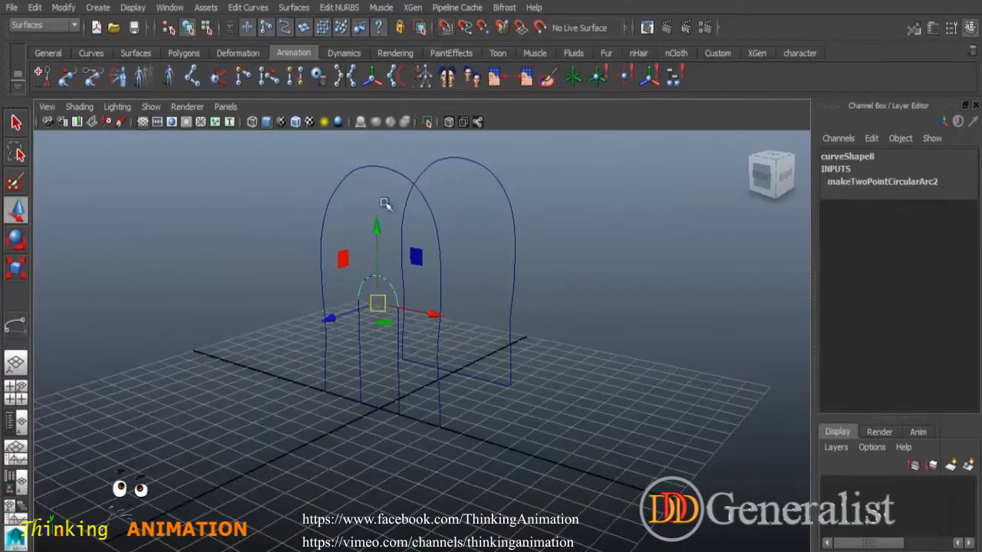
left_click(370, 282)
left_click(381, 280)
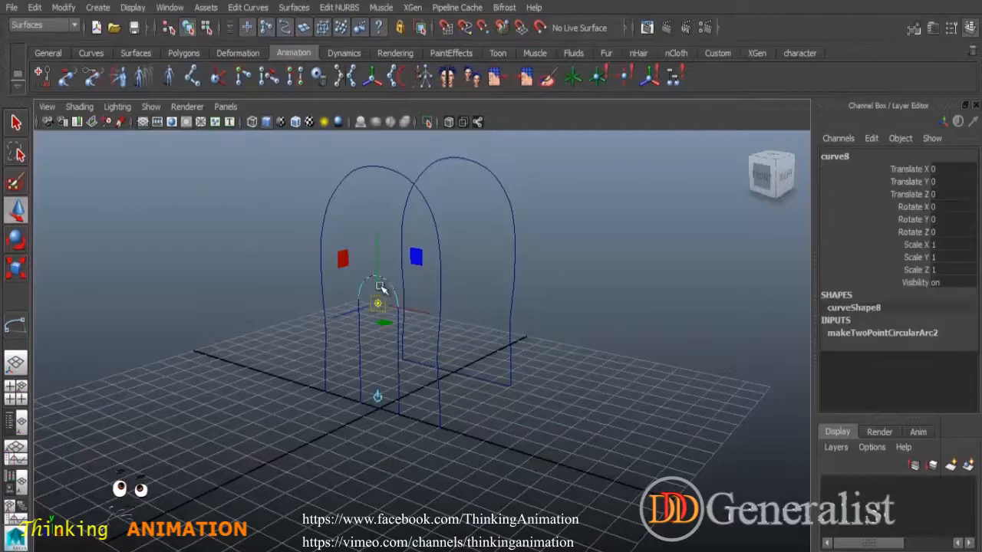
left_click(420, 148)
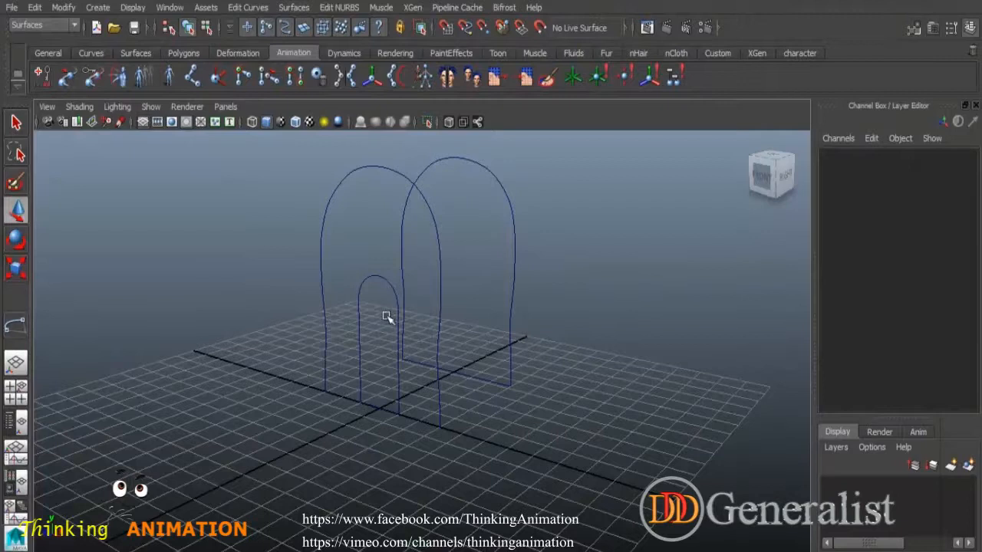
Step: Try to attach the door arc to the U-shaped outline in the front view, selecting the arc first and the left leg second
key("space")
key("space")
scroll(572, 375, "up", 4)
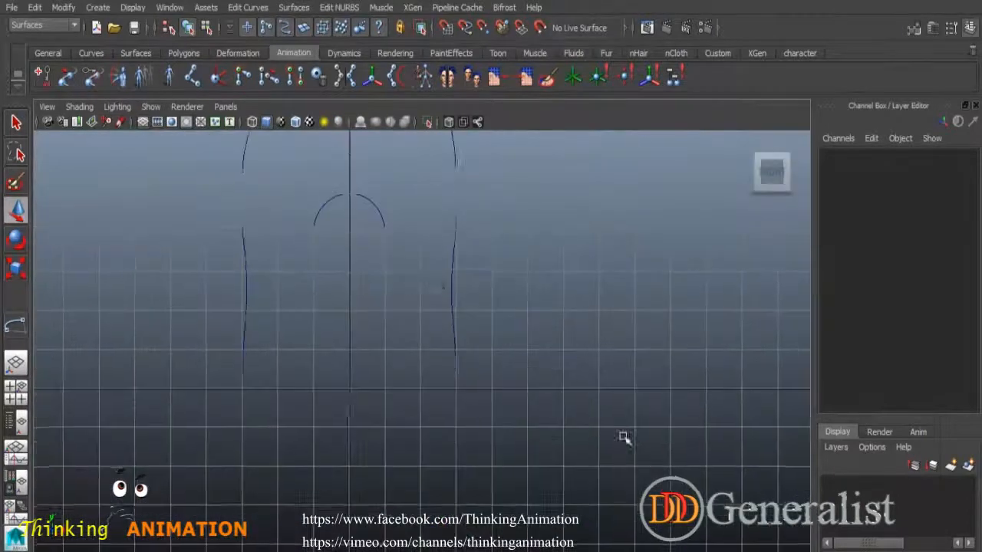
left_click(376, 215)
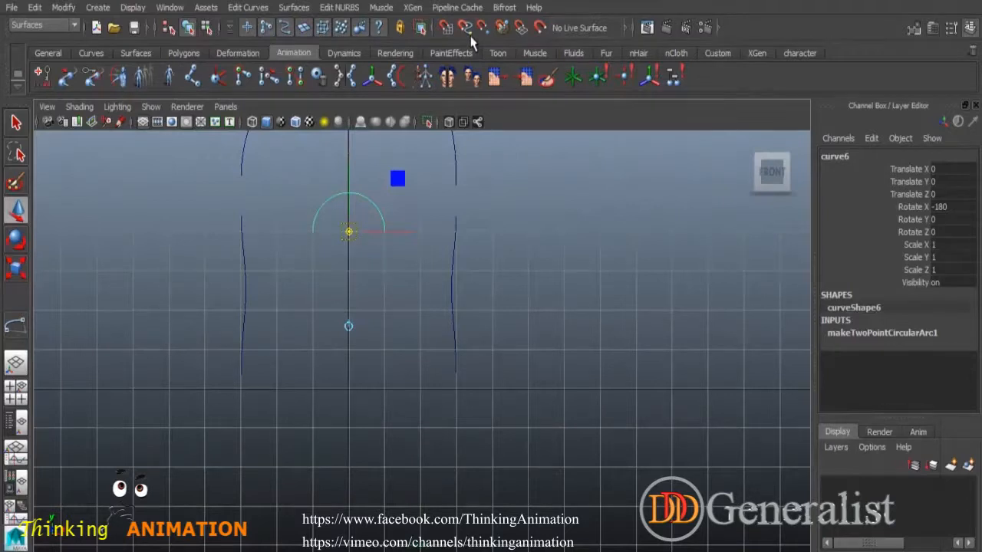
key("Insert")
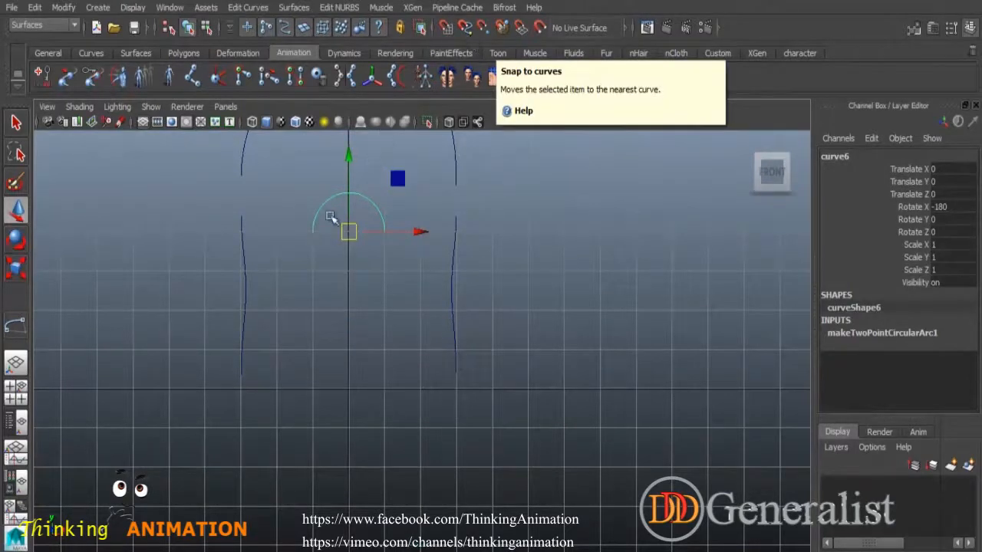
left_click(313, 260, "shift")
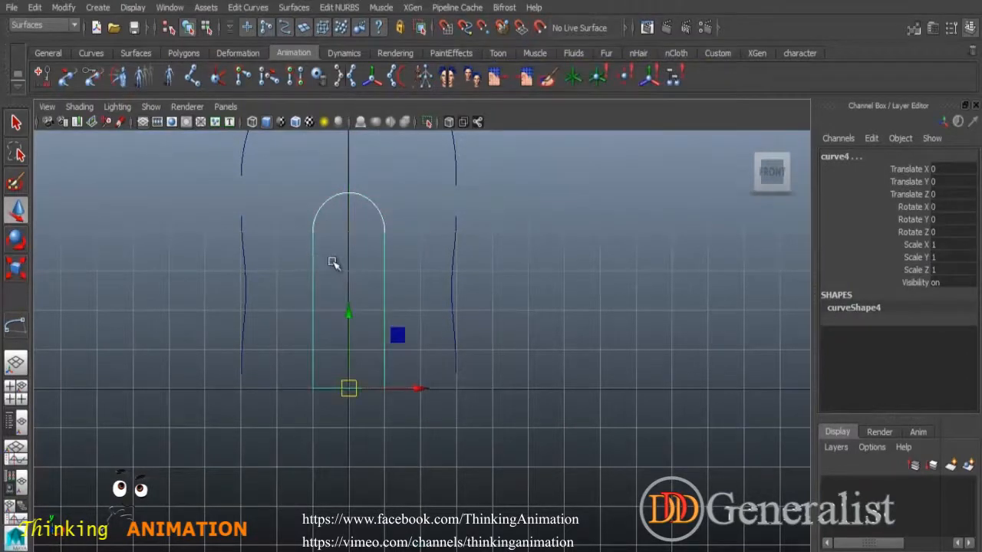
left_click(253, 7)
left_click(269, 47)
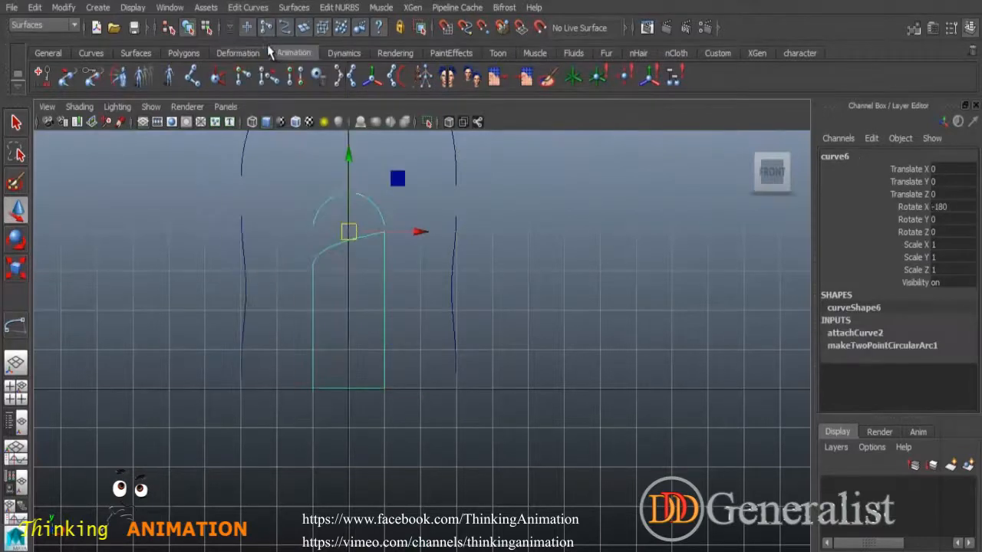
key("ctrl+z")
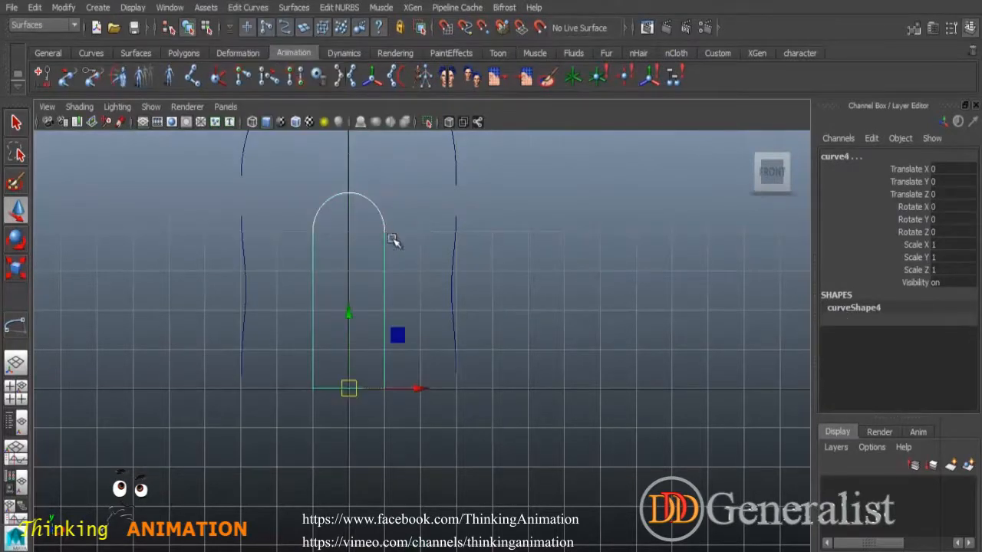
Step: Try attaching the curves with the U-shaped outline selected first and the arc second, and check the resulting door outline
left_click(394, 253)
left_click(384, 248)
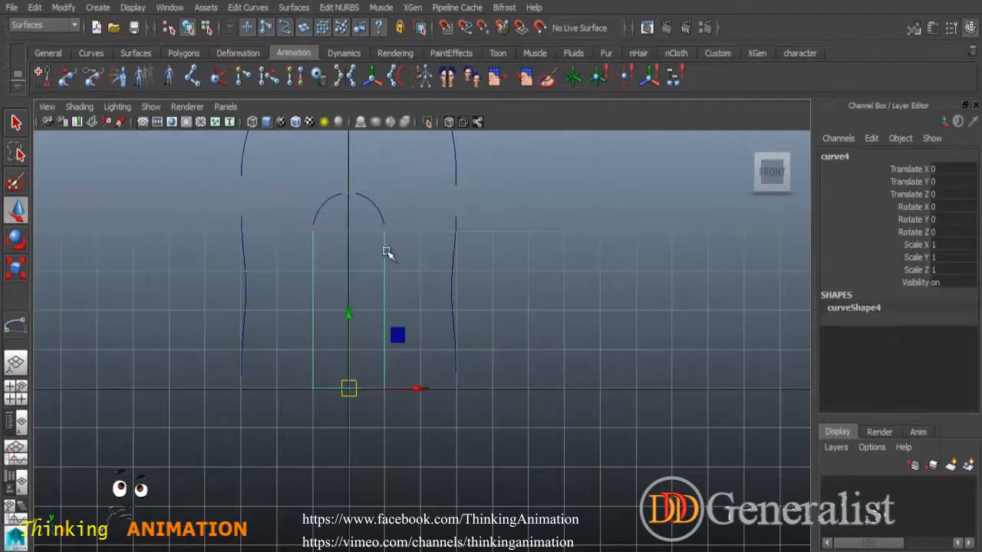
left_click(249, 7)
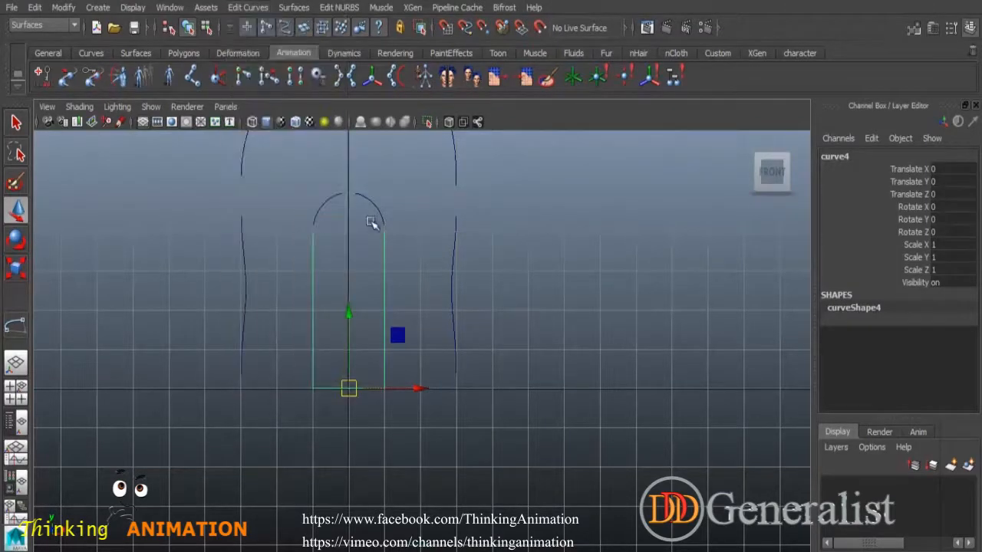
left_click(369, 201)
left_click(253, 7)
left_click(271, 48)
left_click(415, 240)
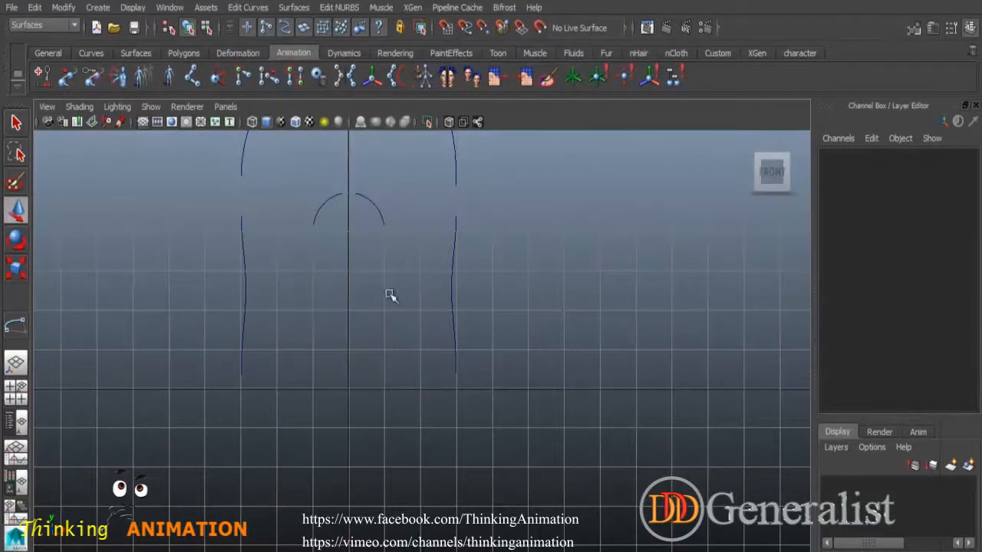
left_click(364, 201)
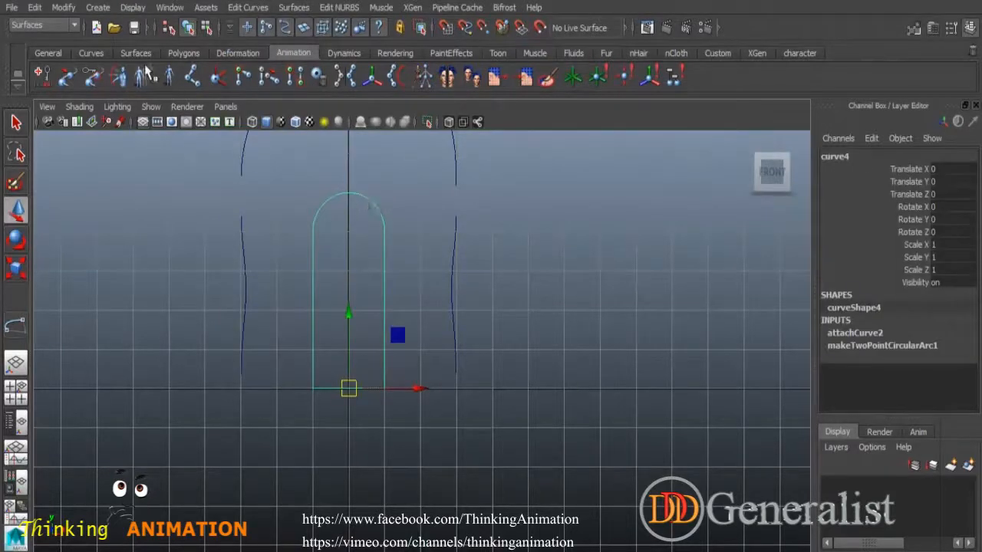
Step: Try scaling the attached door outline along X, and undo back to the separate arc and U-shaped outline
left_click(23, 268)
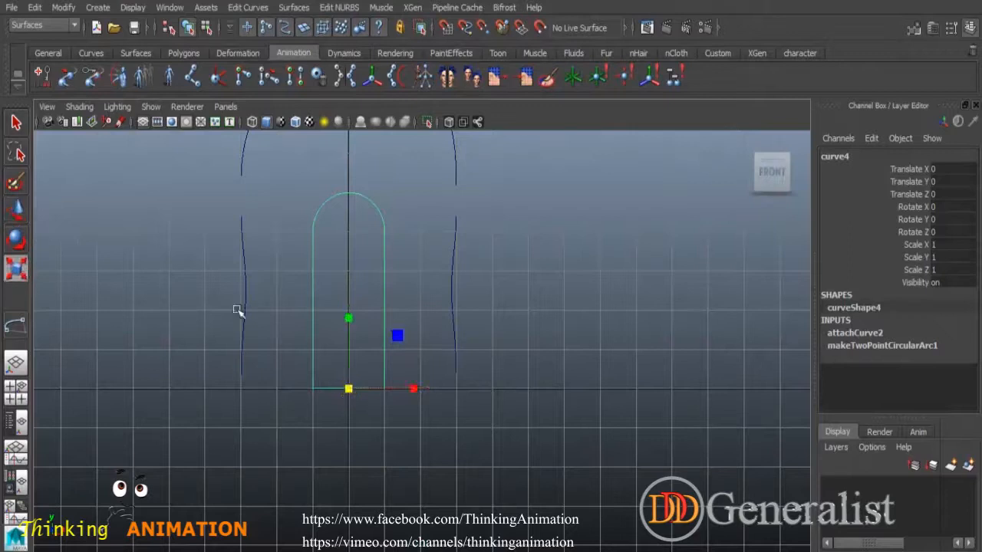
left_click_drag(410, 389, 414, 394)
key("ctrl+z")
key("Delete")
key("ctrl+z")
key("shift+z")
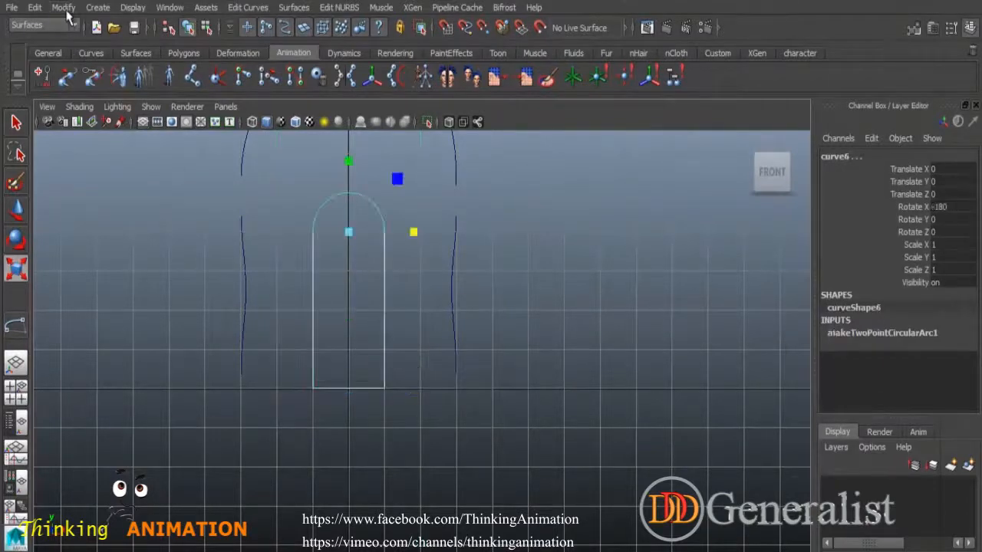
Step: Attach the arc to the U-shaped outline, selecting the arc first and the right leg second, and delete the door outline's history
left_click(414, 281)
left_click(375, 205)
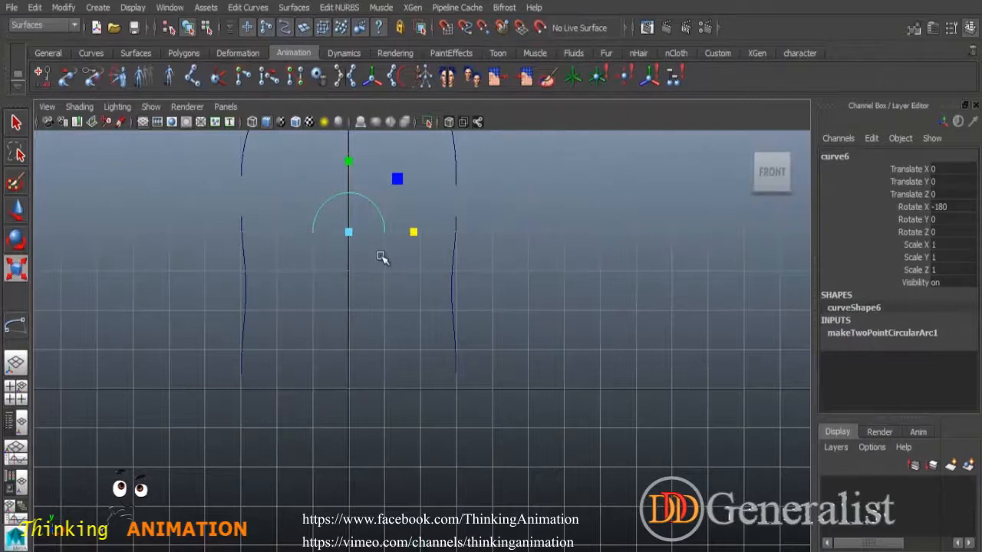
left_click(385, 258, "shift")
left_click(246, 7)
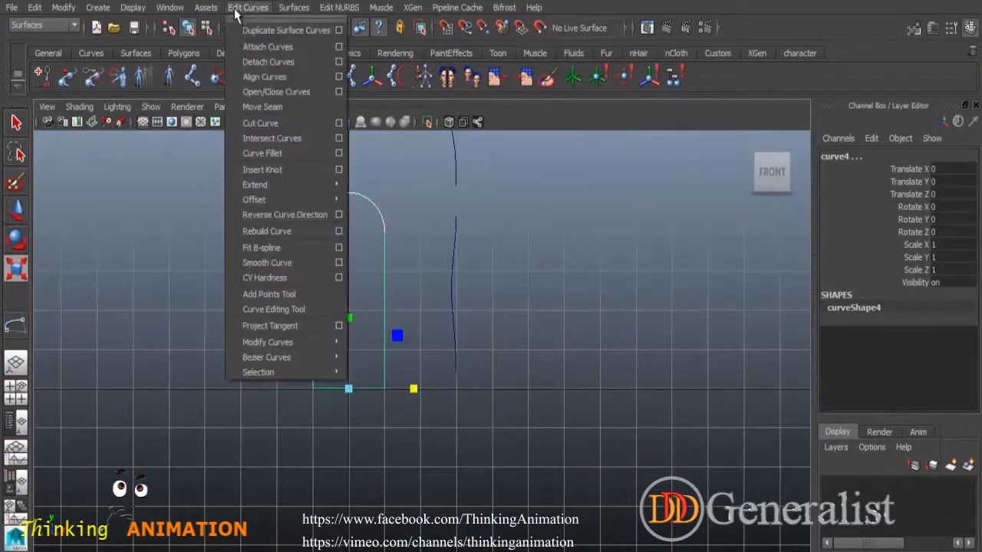
left_click(254, 46)
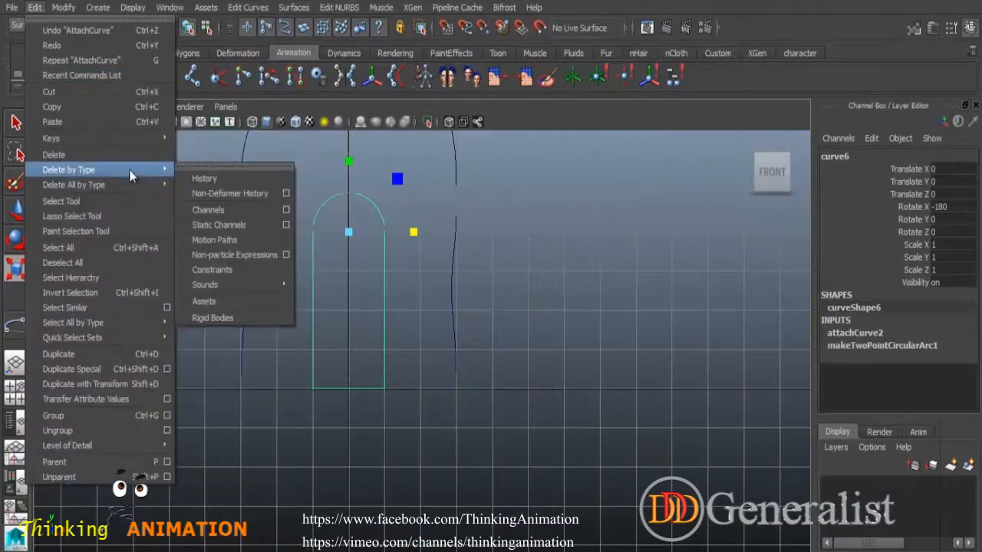
mouse_move(168, 170)
left_click(204, 179)
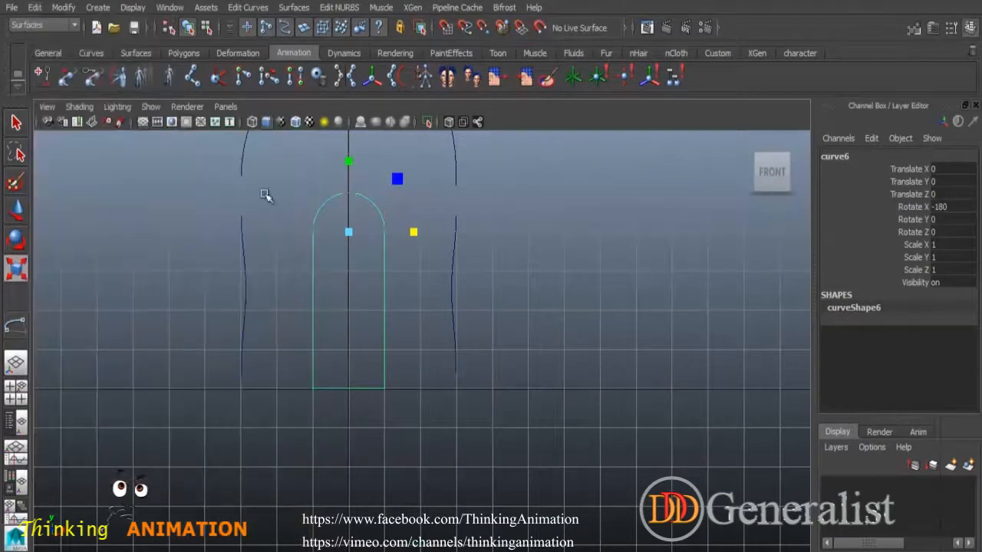
Step: Scale the attached door outline along X to about 3 grid units wide
left_click_drag(414, 231, 445, 227)
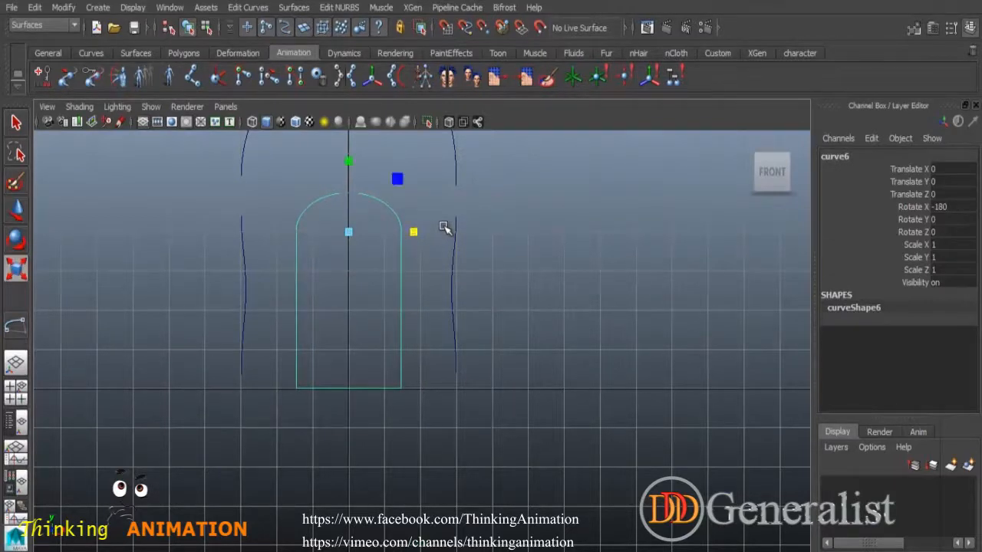
left_click(508, 241)
left_click(394, 207)
scroll(412, 340, "up", 5)
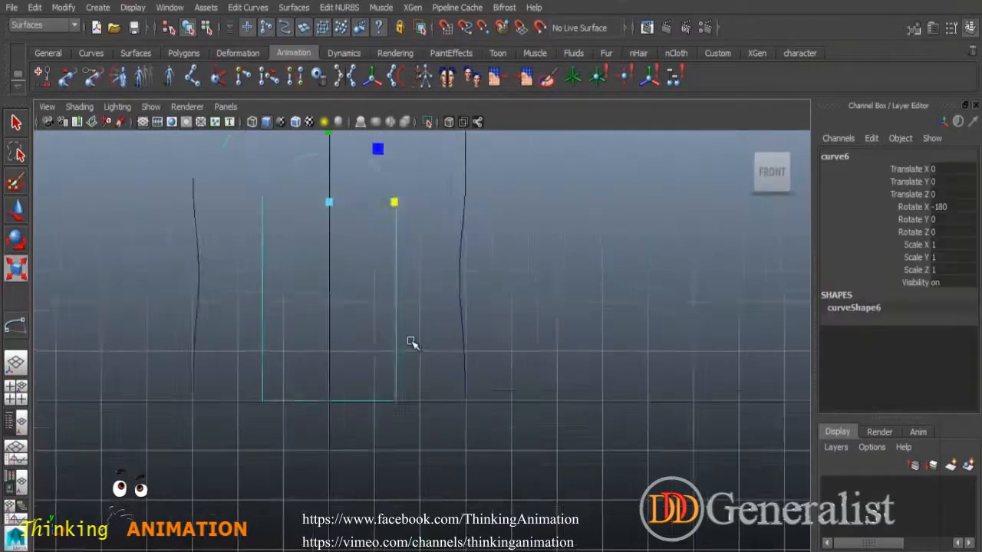
Step: Raise the door outline slightly to Translate Y 0.025 and check it against the house outlines in perspective
left_click(16, 209)
left_click_drag(358, 137, 362, 138)
key("space")
key("space")
left_click(574, 301)
mouse_move(571, 367)
left_mouse_down("alt")
mouse_move(465, 368)
mouse_move(560, 356)
left_mouse_up("alt")
key("space")
key("space")
middle_click_drag(461, 158, 415, 400, "alt")
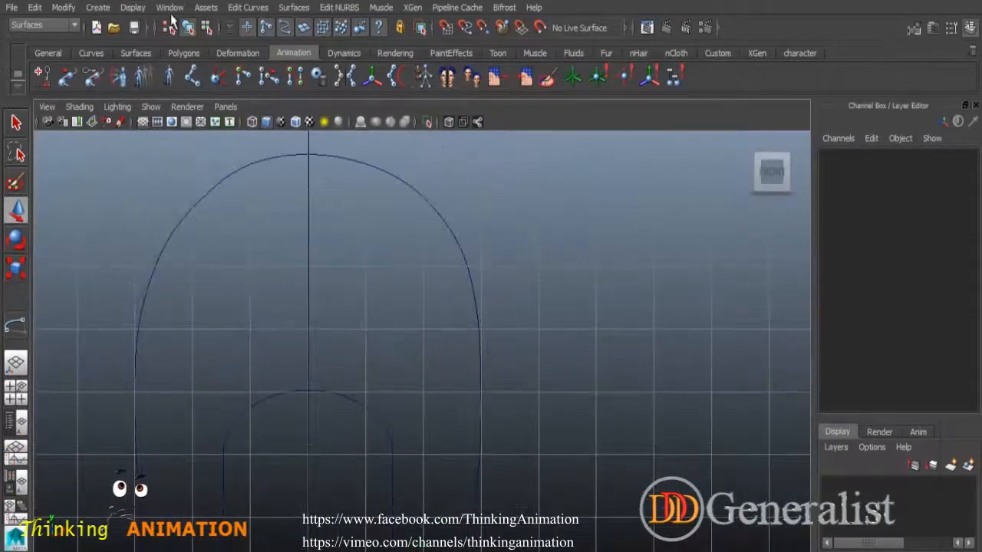
Step: Create a NURBS circle for the window and raise it to Translate Y 6.834 inside the arch
left_click(106, 9)
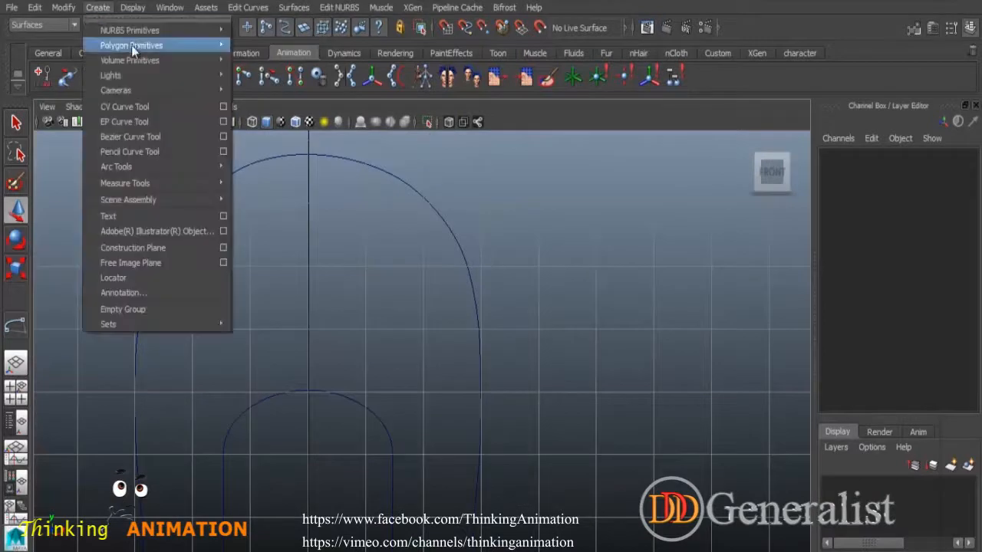
mouse_move(131, 30)
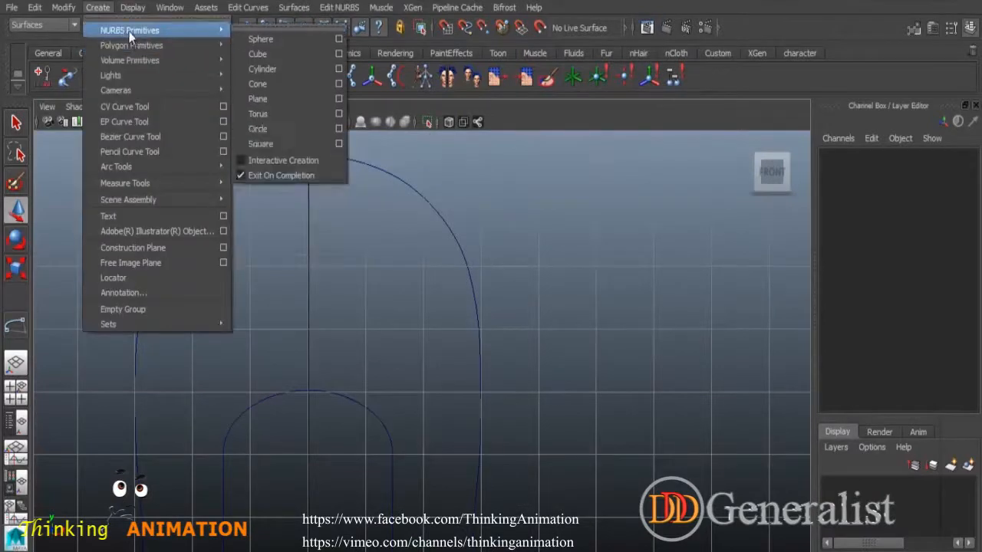
left_click(275, 128)
scroll(353, 395, "down", 4)
left_click_drag(385, 391, 631, 310)
Step: Set the window circle's Rotate X to 90 and scale it uniformly to about 2.3 grid units wide
left_click(15, 242)
left_click(951, 208)
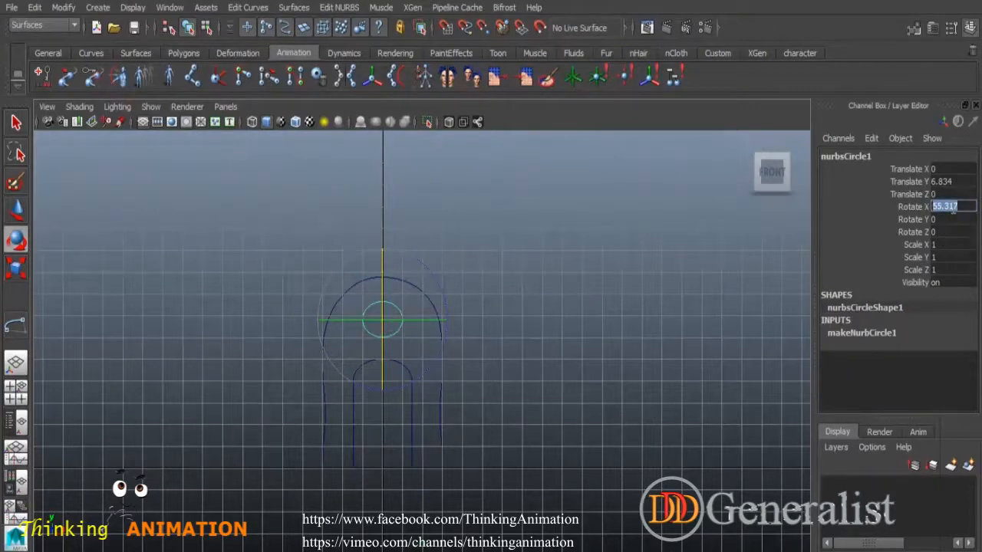
key("Return")
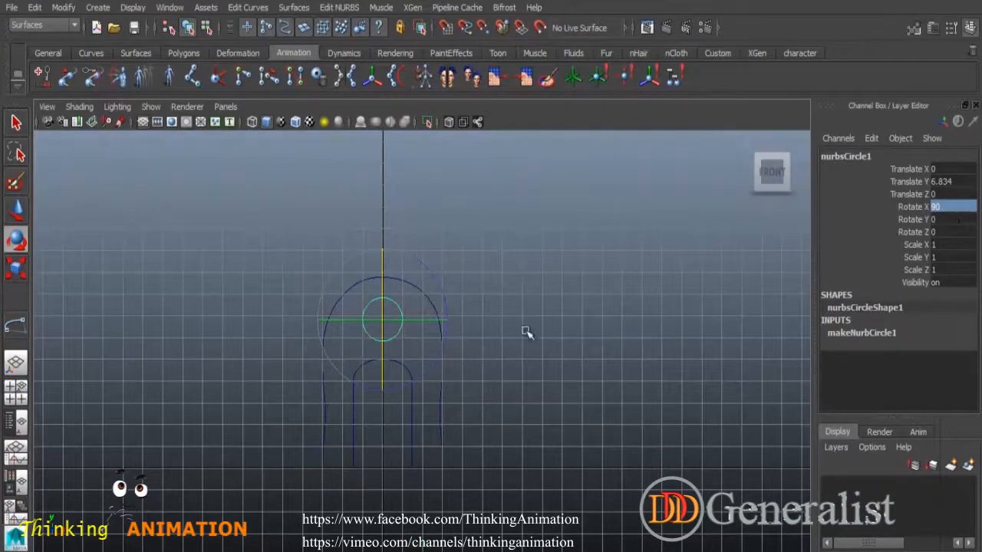
left_click(16, 267)
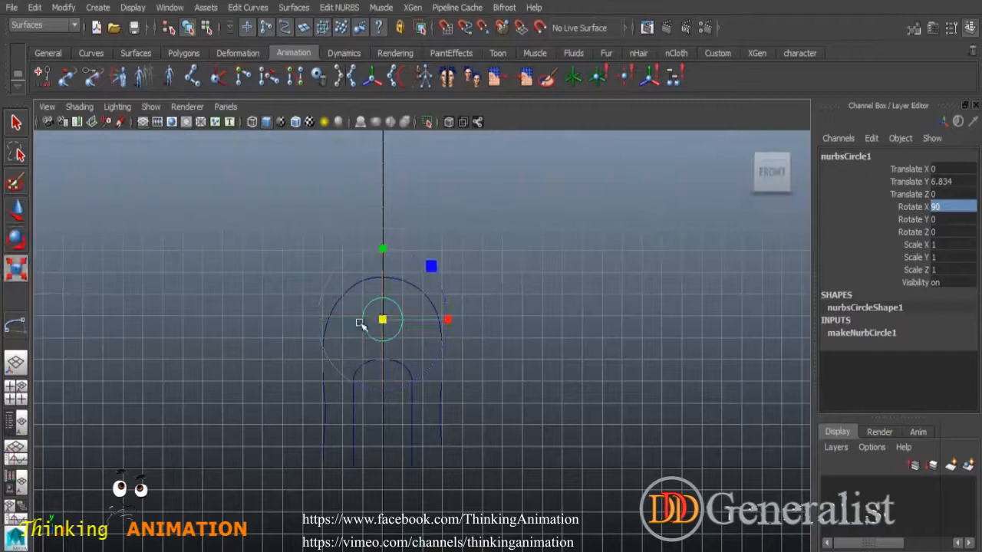
mouse_move(383, 321)
left_mouse_down()
mouse_move(392, 325)
mouse_move(385, 318)
left_mouse_up()
Step: Move the window circle's upper-left and top control vertices up and to the left, and raise the upper-right one
right_click_drag(397, 255, 340, 254)
scroll(485, 366, "up", 3)
scroll(480, 364, "up", 2)
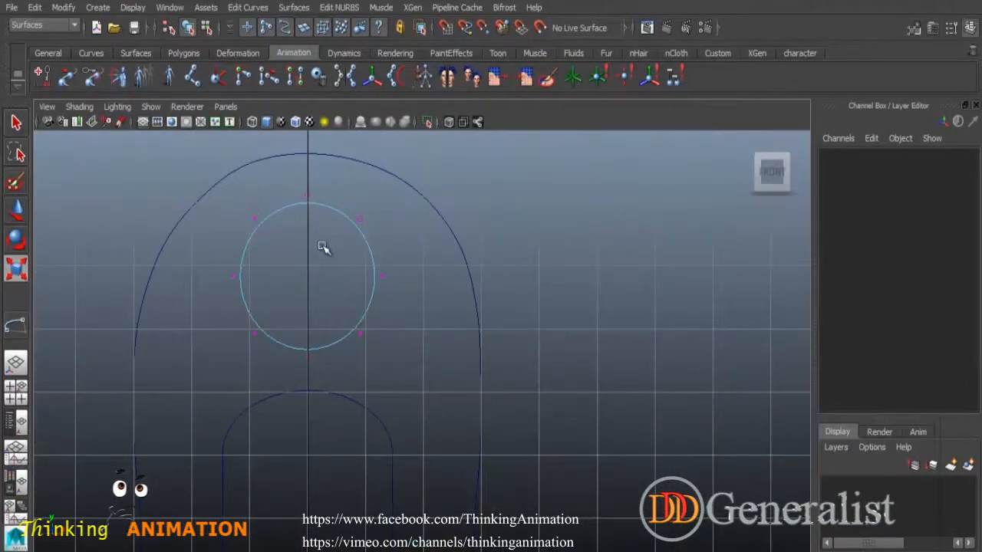
left_click(254, 219)
left_click(15, 209)
left_click_drag(261, 220, 279, 201)
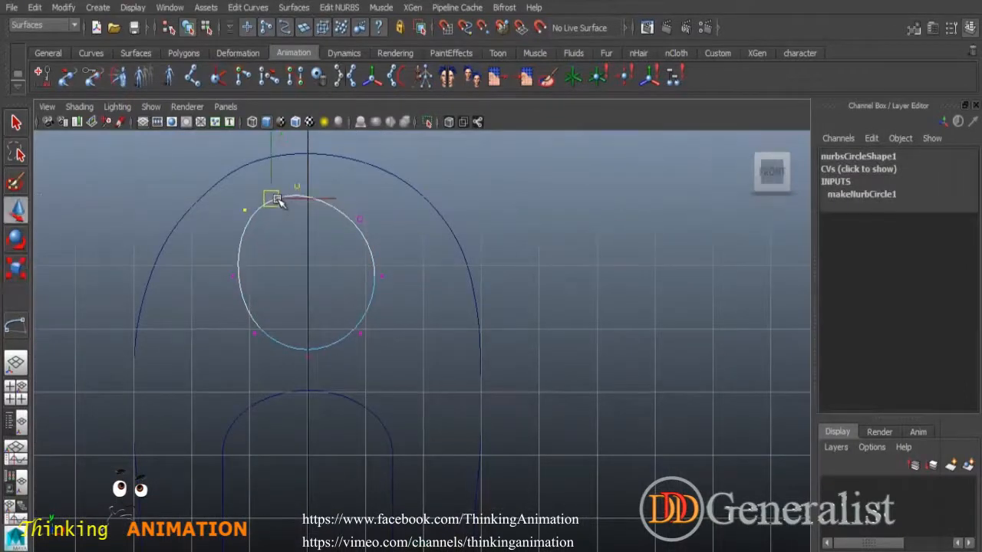
left_click(361, 218)
left_click_drag(363, 220, 363, 201)
Step: Adjust the circle's left, lower-left, right and top control vertices into a slightly irregular oval, and return to object mode
left_click(423, 242)
mouse_move(224, 256)
left_mouse_down()
mouse_move(253, 295)
mouse_move(229, 273)
left_mouse_up()
left_click(292, 313)
left_click(251, 330)
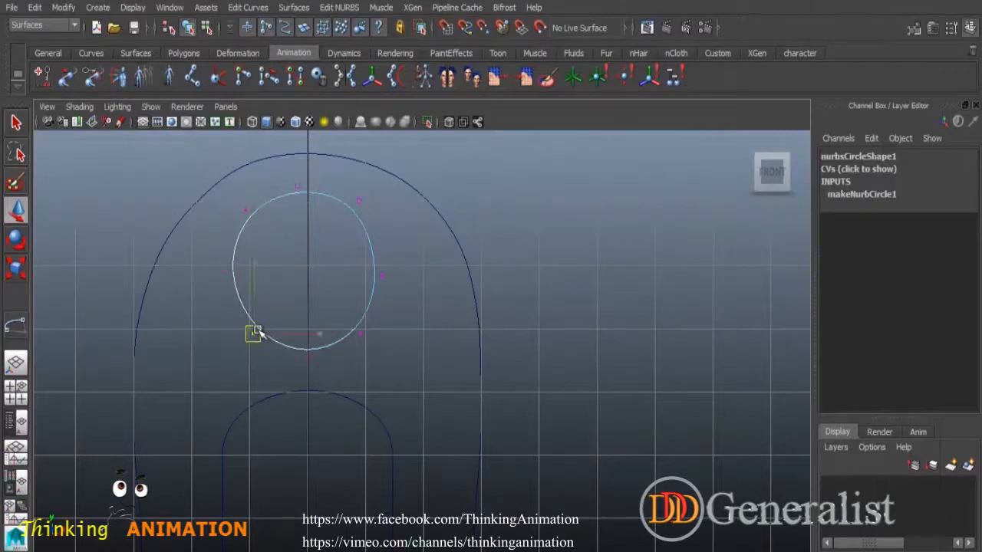
left_click_drag(368, 263, 398, 293)
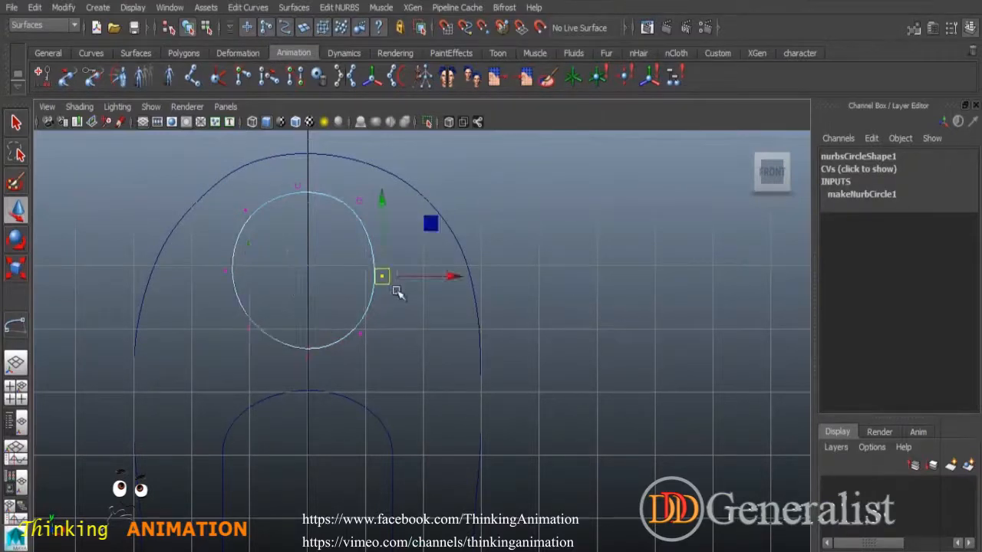
left_click_drag(382, 257, 402, 294)
left_click_drag(371, 239, 368, 232)
left_click(293, 167)
mouse_move(292, 167)
left_mouse_down()
mouse_move(313, 208)
mouse_move(292, 178)
left_mouse_up()
left_click(441, 314)
scroll(440, 316, "down", 5)
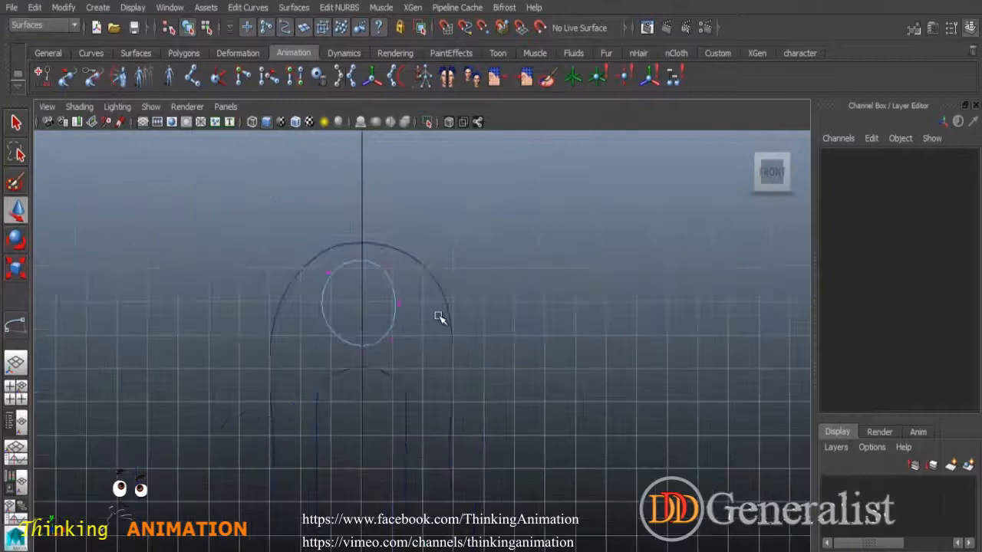
left_click(16, 123)
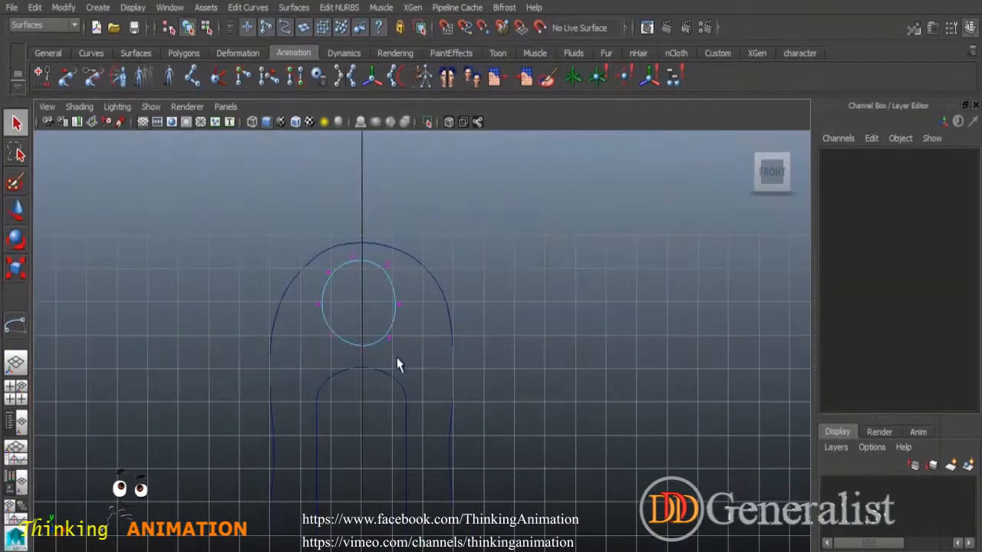
right_click_drag(389, 290, 453, 234)
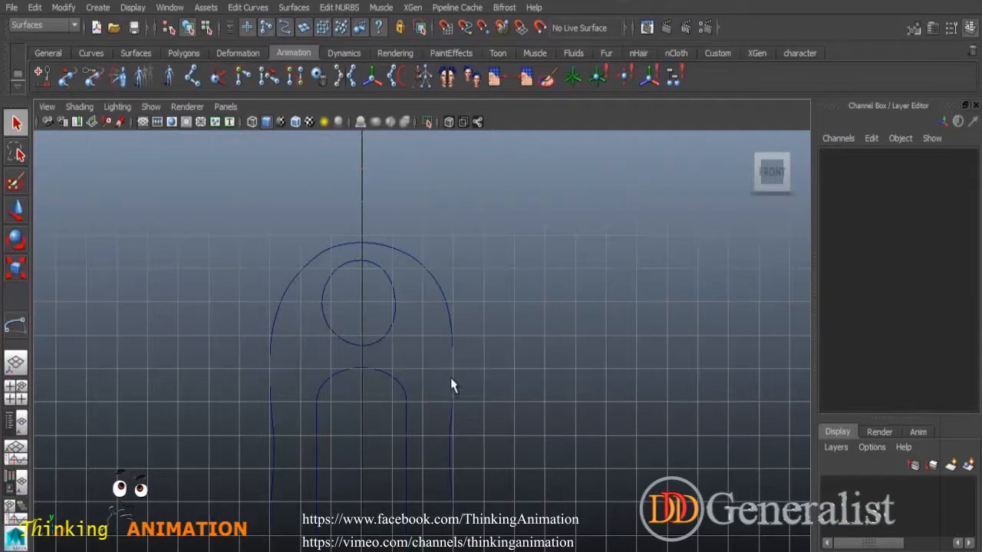
middle_click_drag(428, 356, 493, 369, "alt")
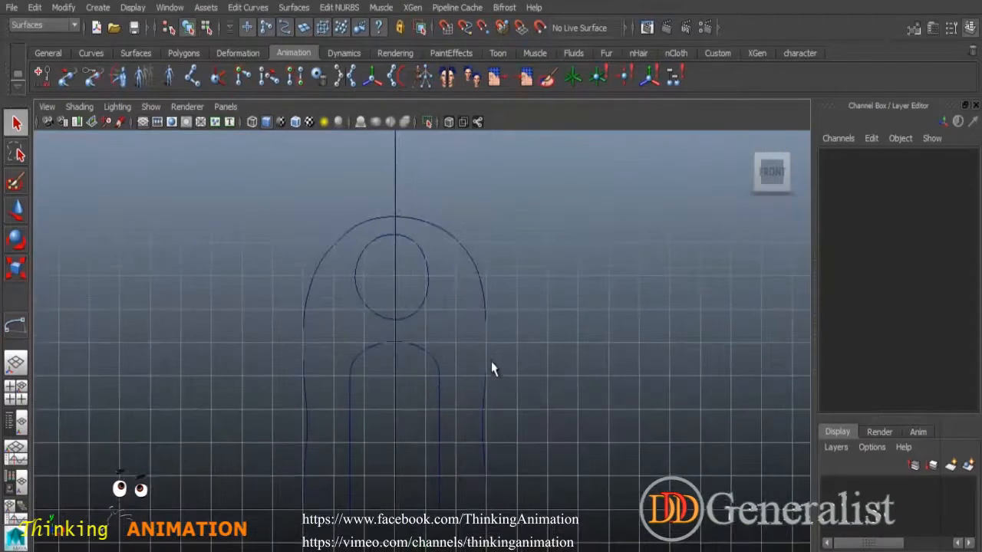
Step: Create a NURBS torus for the window frame and set its Rotate X to 90
left_click(102, 8)
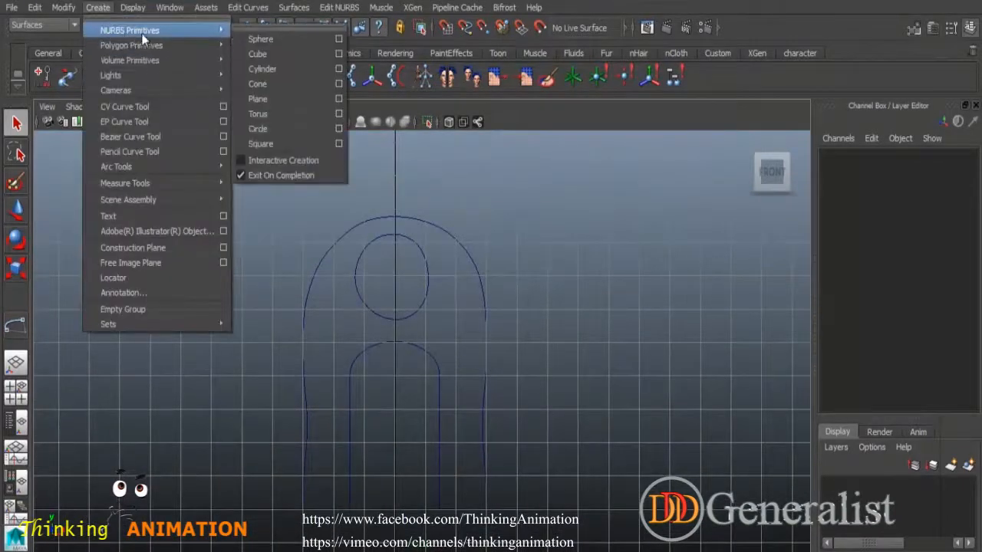
mouse_move(223, 29)
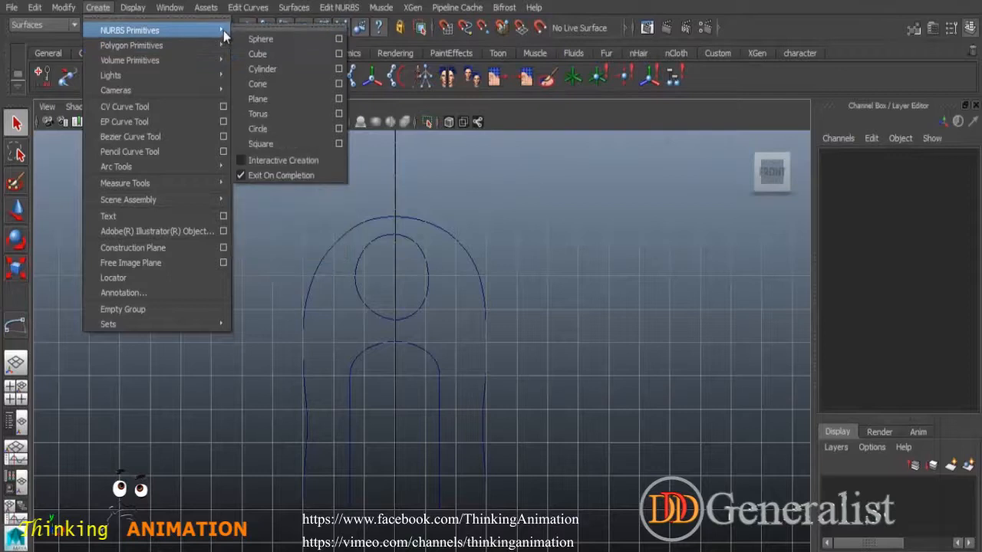
left_click(265, 114)
left_click(16, 241)
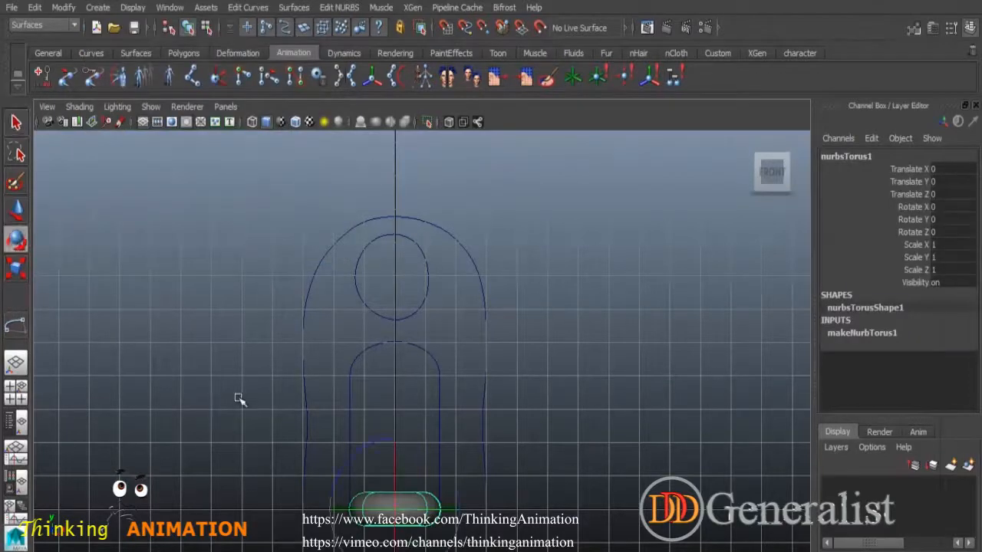
left_click_drag(396, 450, 407, 513)
left_click(958, 208)
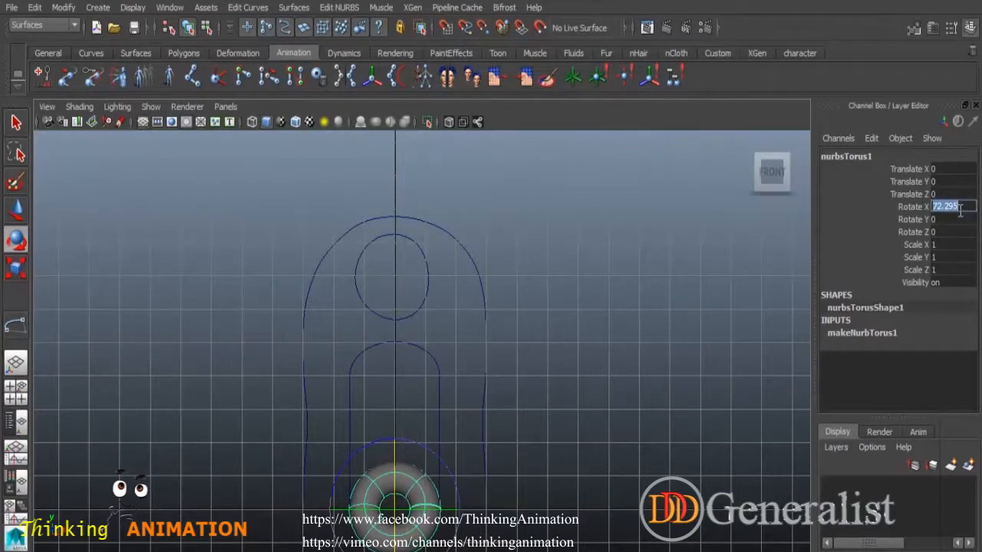
key("Return")
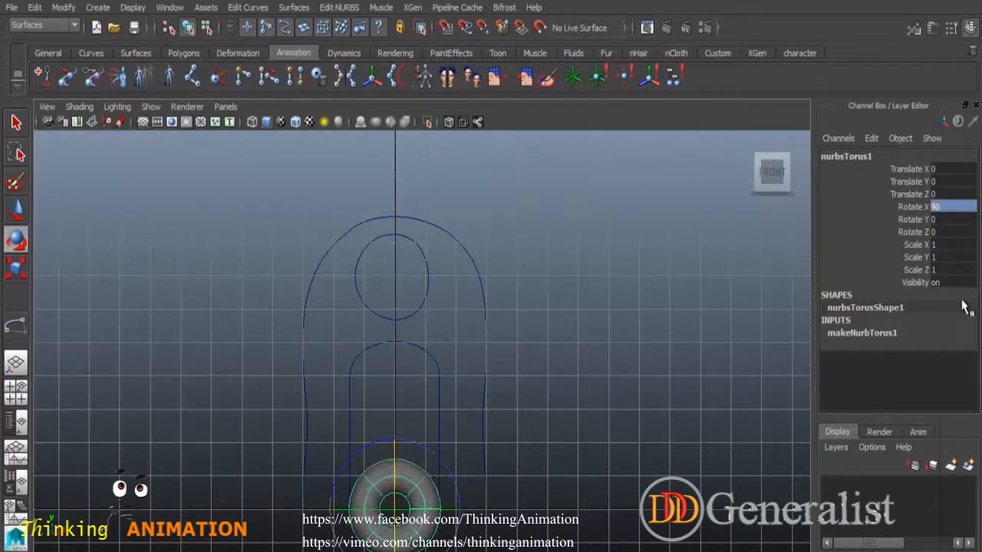
Step: Set the torus's Height Ratio to 0.2 in its construction inputs
left_click(852, 333)
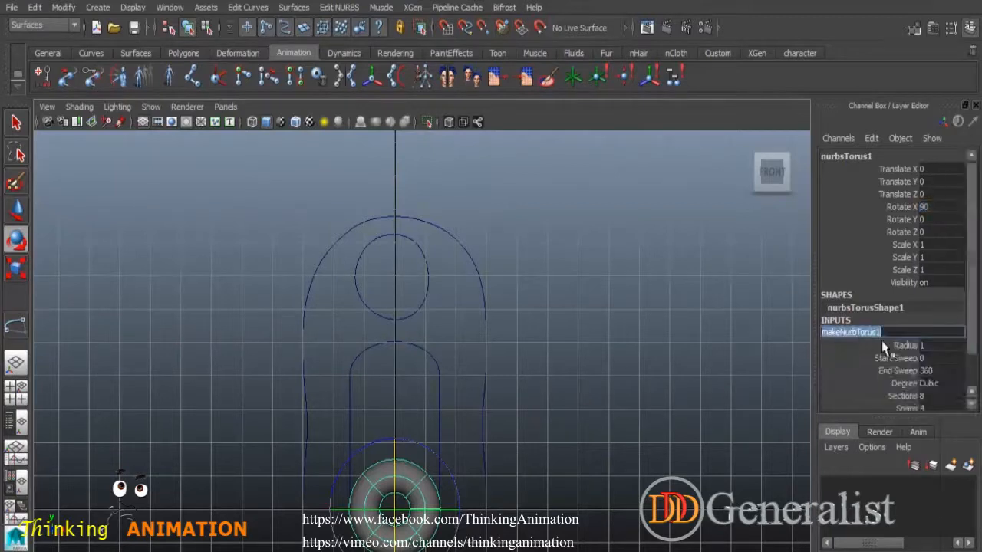
scroll(976, 265, "down", 2)
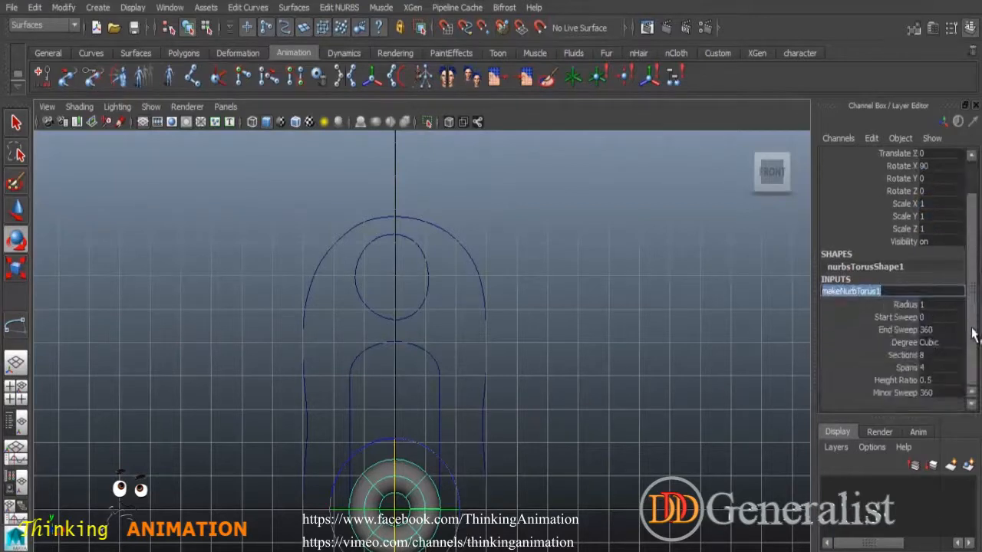
left_click(895, 380)
middle_click_drag(664, 380, 664, 384)
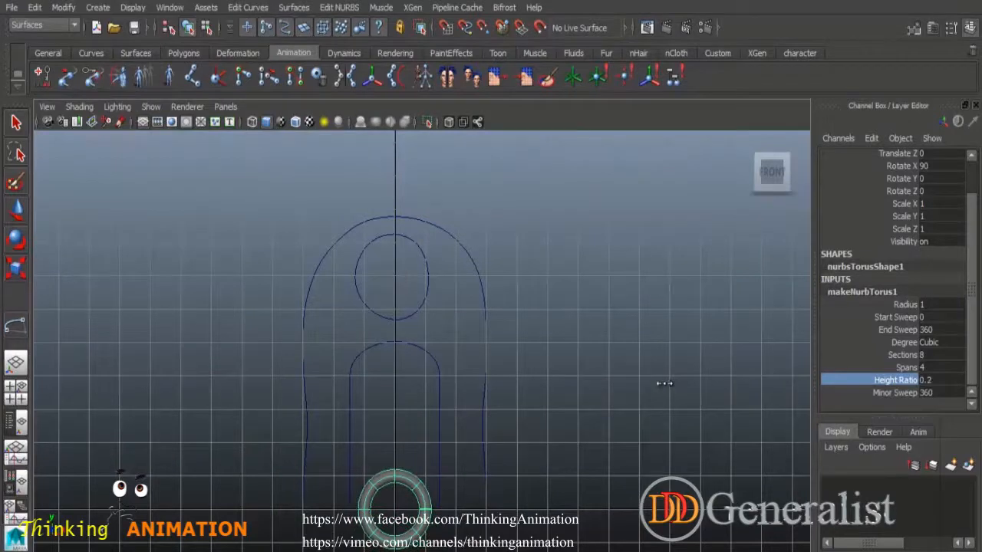
Step: Move the torus over the window circle at Translate X -0.094 and Y 6.969, and switch to wireframe display
left_click(15, 209)
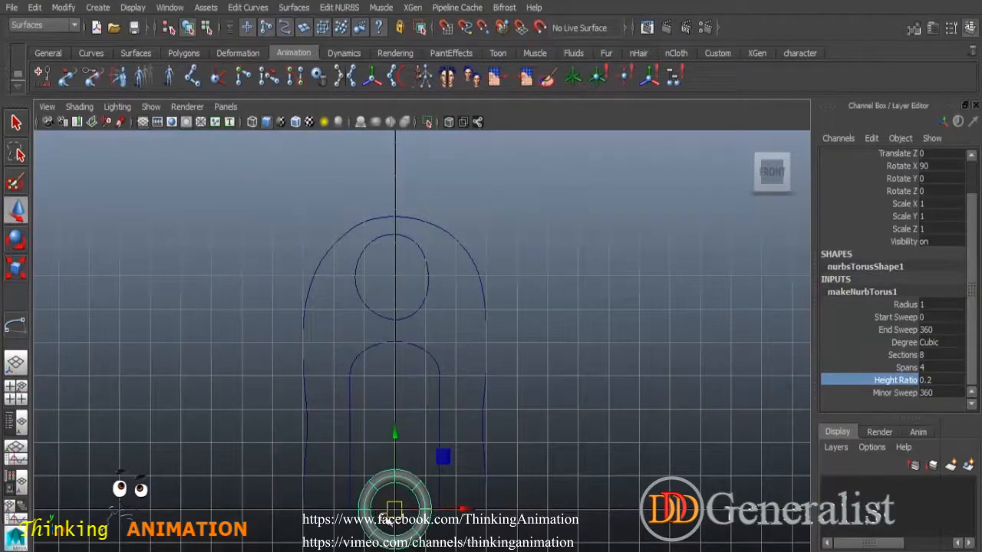
left_click_drag(397, 503, 395, 274)
key("4")
right_click_drag(432, 311, 493, 353, "alt")
middle_click_drag(443, 248, 547, 399, "alt")
scroll(547, 399, "up", 3)
middle_click_drag(577, 289, 575, 350, "alt")
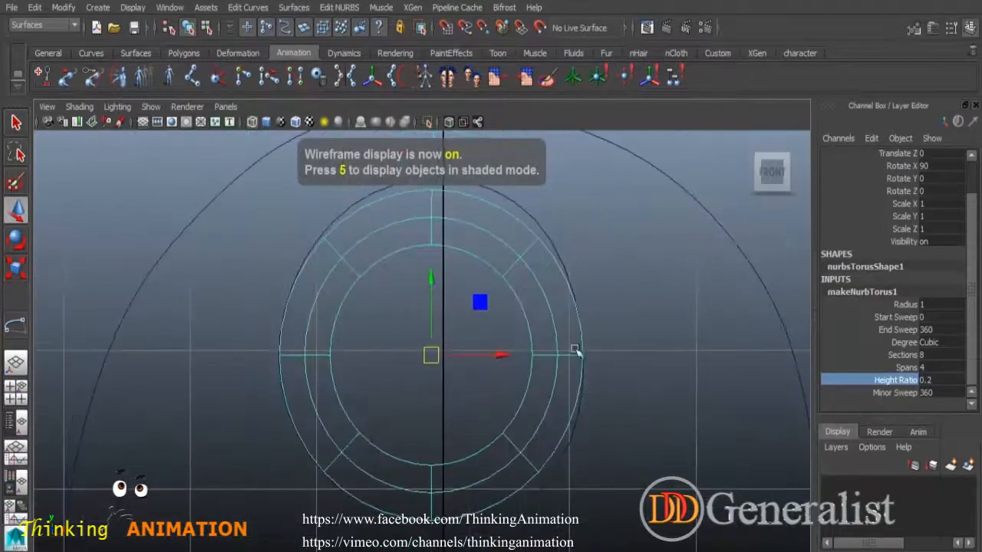
Step: Raise the torus's top control vertices and move its upper-right and right ones outward to follow the window circle
right_click_drag(536, 241, 471, 244)
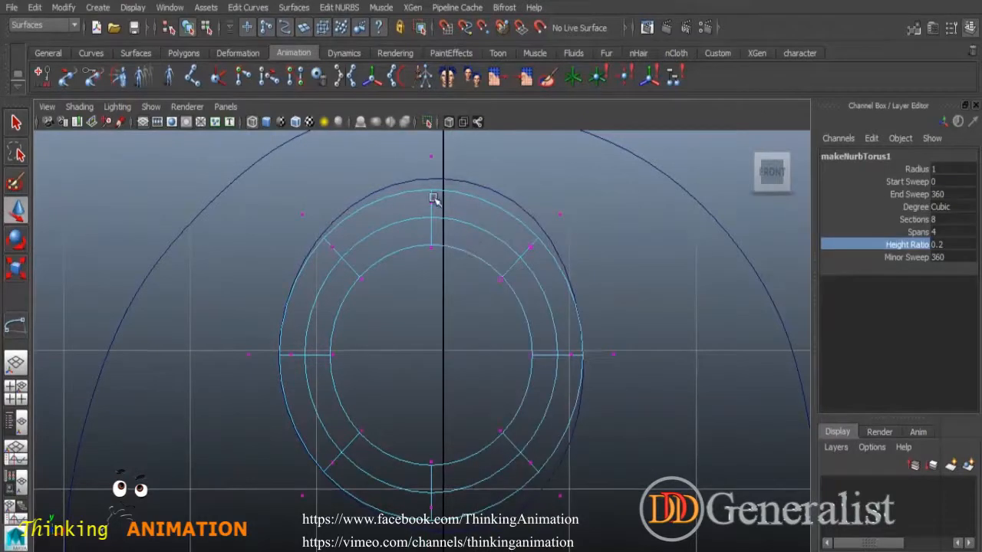
left_click_drag(417, 149, 462, 276)
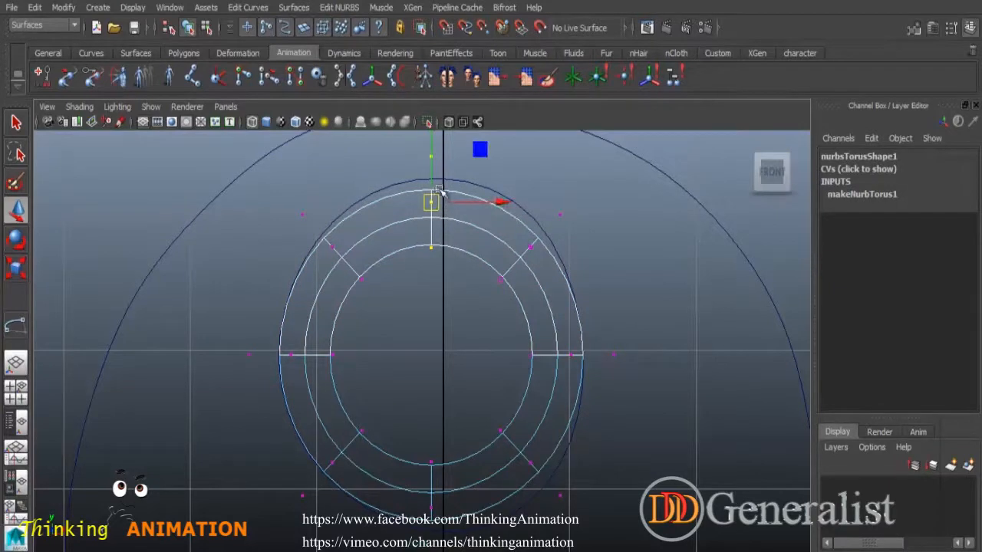
left_click_drag(437, 200, 437, 141)
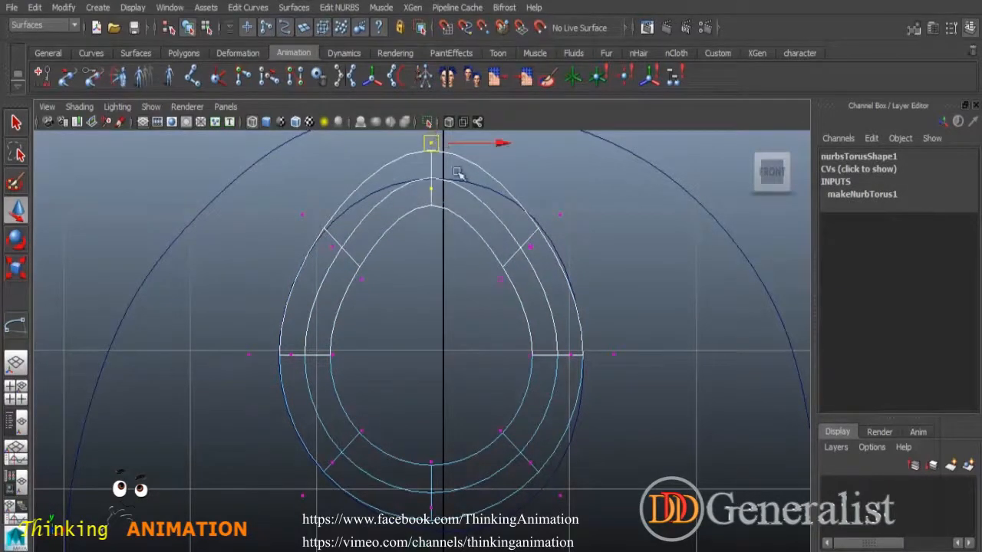
left_click_drag(485, 204, 614, 321)
left_click_drag(535, 245, 571, 223)
left_click_drag(515, 326, 665, 408)
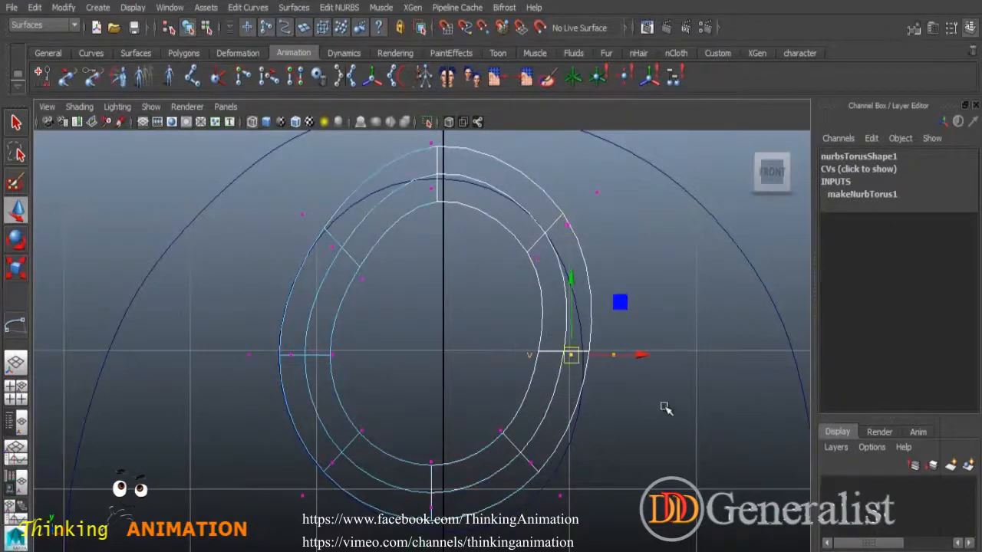
left_click_drag(574, 357, 597, 387)
Step: Move the torus's lower-right and bottom control vertices to follow the lower edge of the window circle
left_click_drag(478, 416, 564, 500)
left_click_drag(537, 469, 549, 521)
left_click_drag(411, 456, 453, 540)
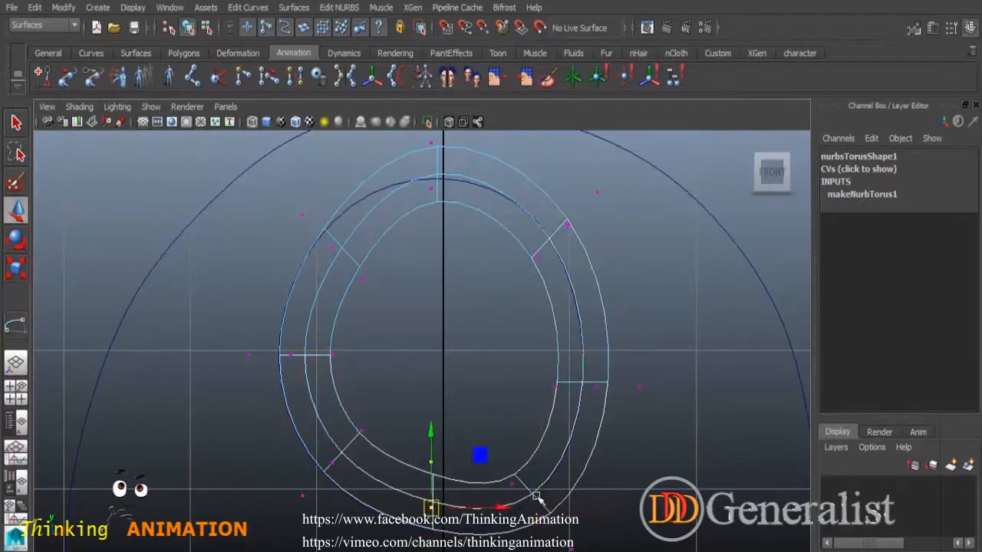
middle_click_drag(537, 499, 506, 334, "alt")
left_click_drag(461, 326, 438, 363)
middle_click_drag(527, 374, 593, 456, "alt")
Step: Fit the torus's lower-left, upper-left and left control vertices to the window circle, and recenter the top ones on the vertical axis
left_click_drag(500, 441, 350, 234)
middle_click_drag(481, 269, 481, 427, "alt")
left_click_drag(471, 336, 487, 349)
left_click_drag(419, 296, 402, 270)
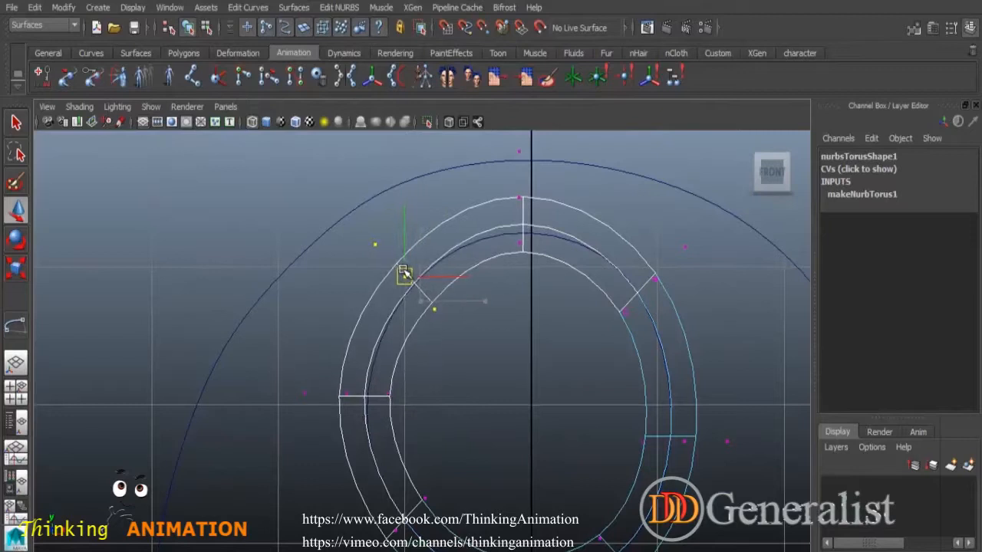
left_click_drag(284, 373, 409, 437)
left_click_drag(348, 391, 352, 394)
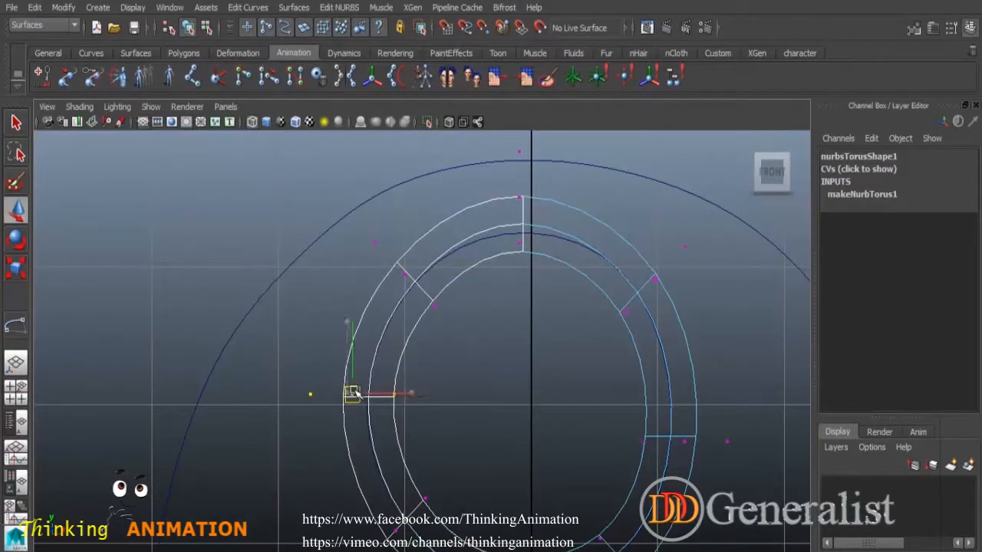
left_click_drag(583, 292, 535, 209)
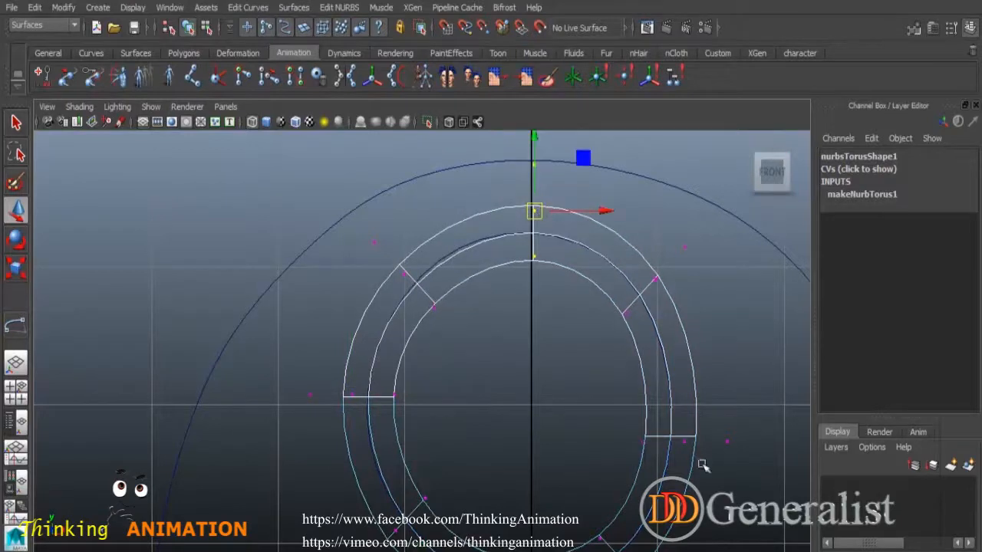
Step: Return the torus to object mode in the perspective view, check its shape against the house outlines, and select the door outline
middle_click_drag(702, 465, 704, 332, "alt")
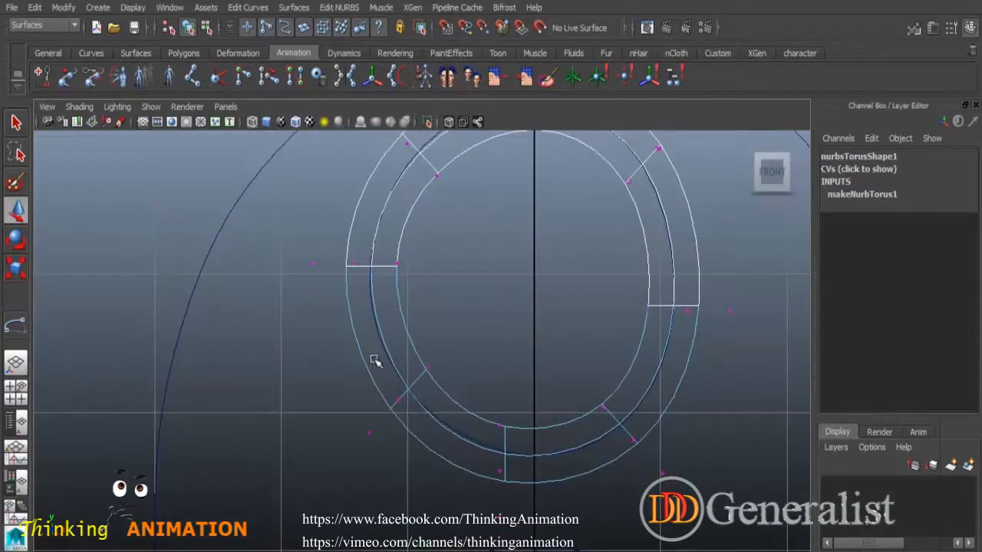
key("space")
key("space")
left_click_drag(563, 290, 484, 330, "alt")
right_click_drag(443, 298, 512, 327, "alt")
middle_click_drag(512, 327, 544, 461, "alt")
left_click_drag(522, 436, 532, 393, "alt")
right_click_drag(447, 335, 500, 221)
left_click(442, 336)
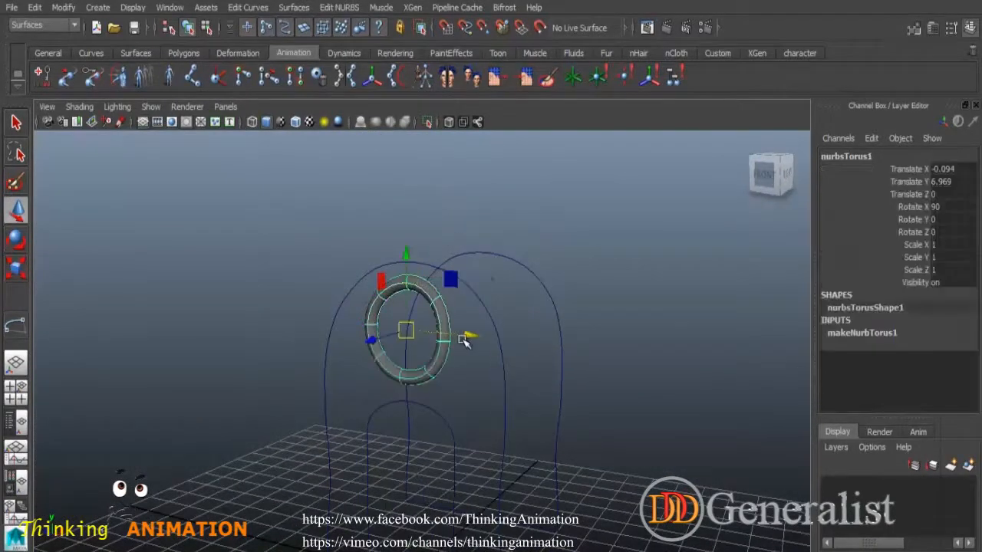
left_click_drag(587, 435, 544, 394, "alt")
left_click(449, 405)
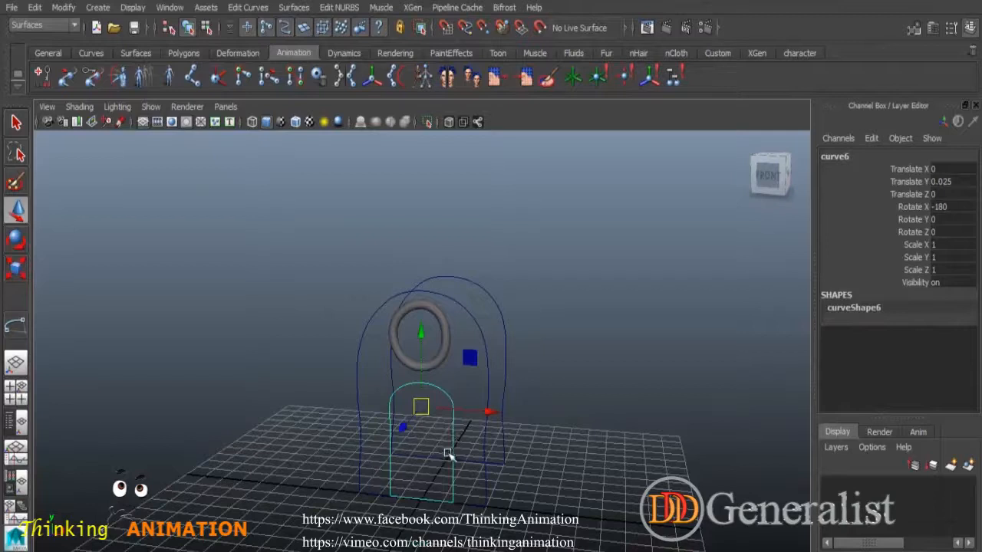
Step: Duplicate the arched door outline and move the copy forward to Translate Z 1.248
left_click_drag(487, 493, 512, 477, "alt")
scroll(478, 368, "up", 3)
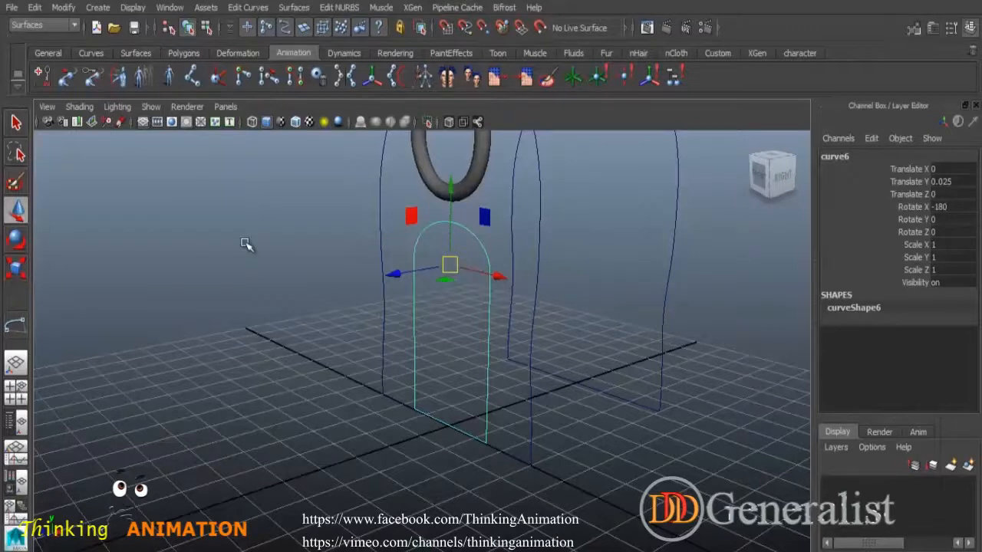
key("ctrl+d")
left_click_drag(391, 274, 352, 283)
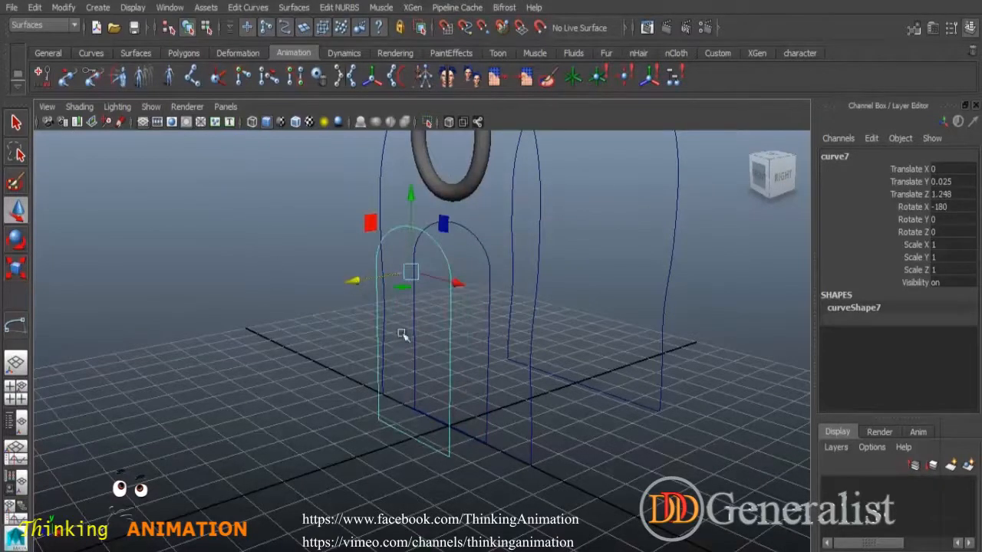
Step: Detach the copied door curve at its lower-left corner point
left_click_drag(401, 335, 449, 396, "alt")
right_click_drag(411, 355, 394, 293)
left_click(390, 415)
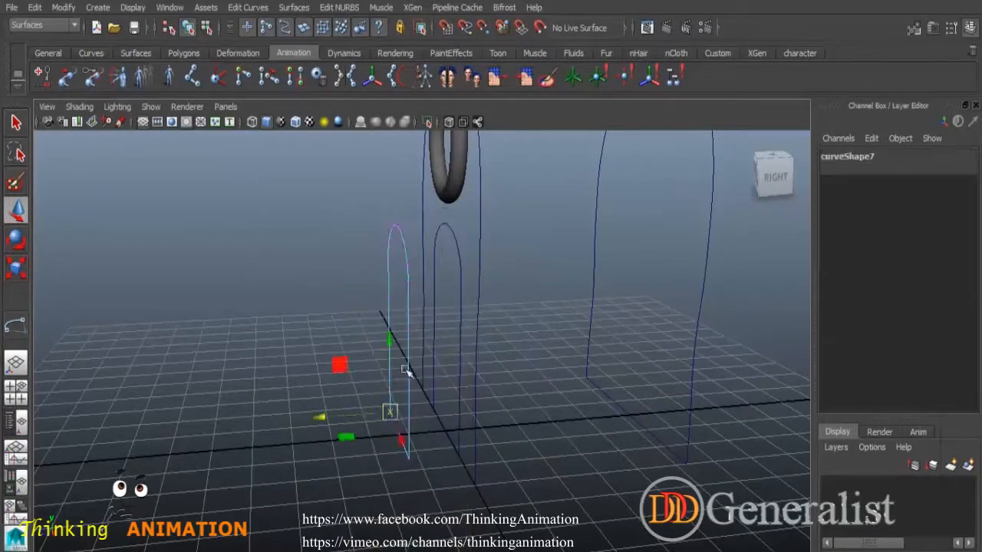
left_click(254, 7)
left_click(272, 63)
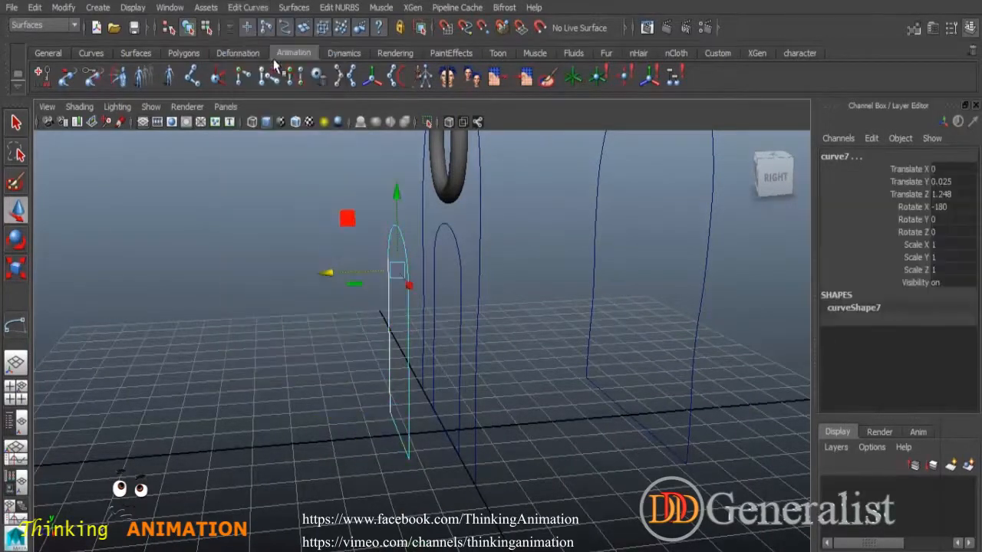
Step: Detach the copied door curve at its lower-right corner point and delete the straight bottom segment
right_click_drag(411, 437, 407, 292)
left_click(404, 463)
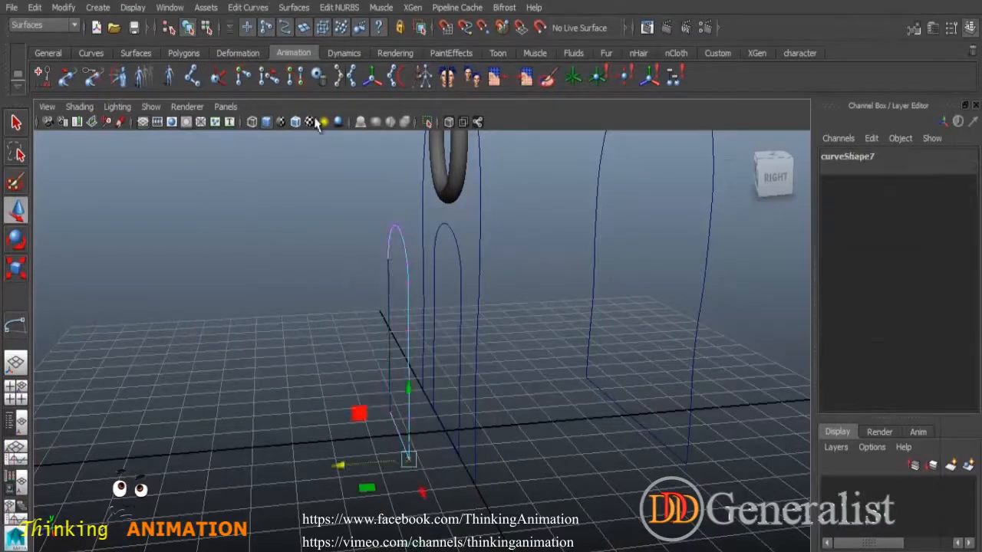
left_click(249, 7)
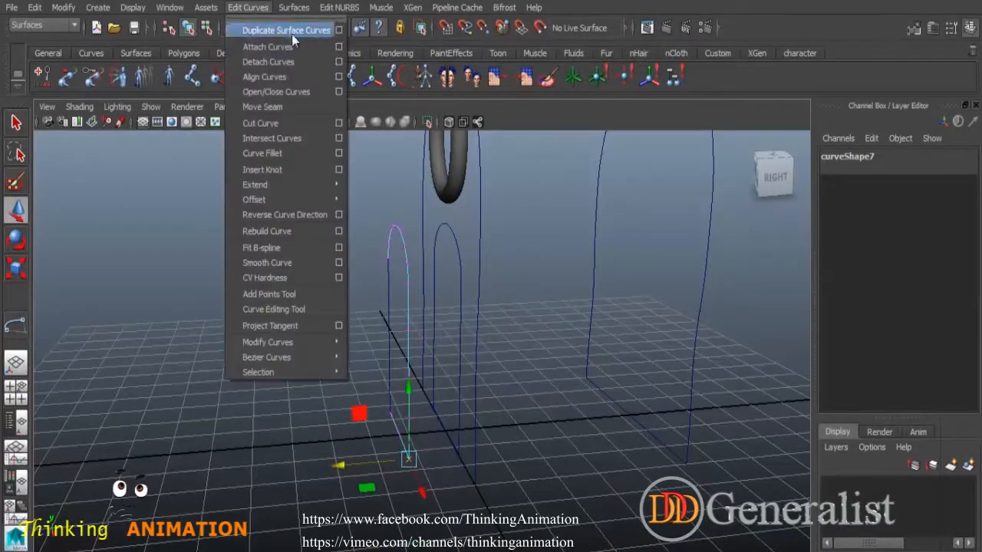
left_click(281, 61)
left_click(403, 435)
left_click(396, 433)
key("Delete")
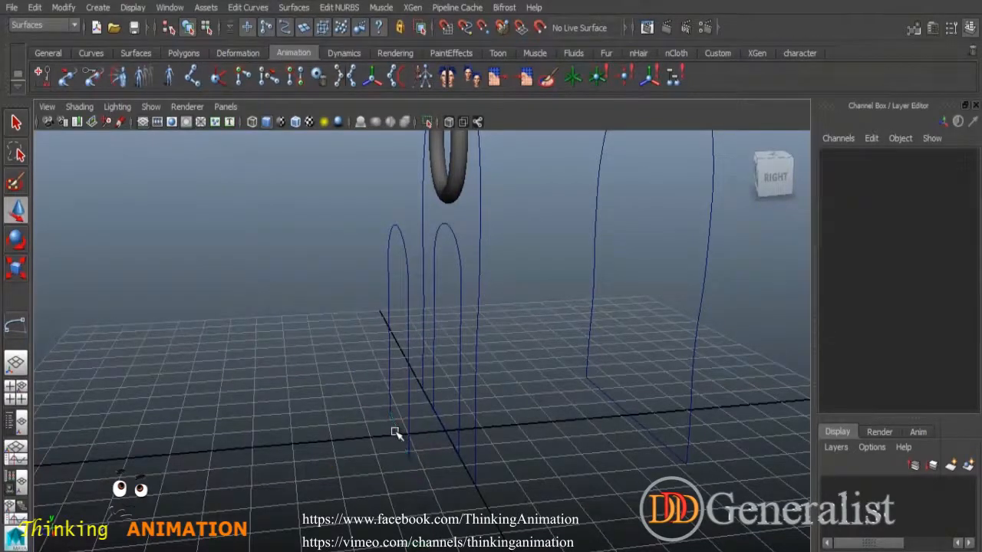
Step: Try to attach the door copy's arch segment to its left side segment, and undo the attachment
left_click(401, 236)
left_click(389, 305)
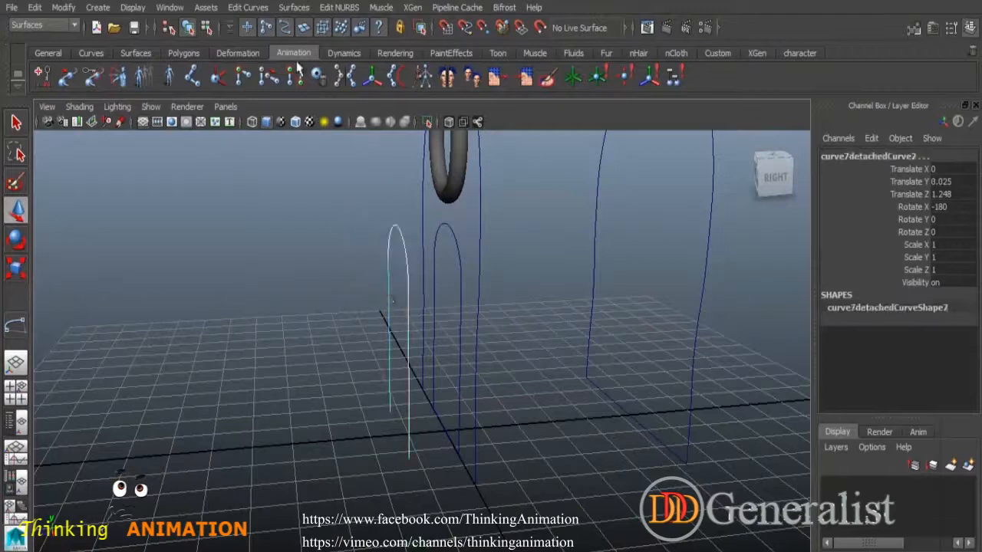
left_click(261, 13)
left_click(263, 44)
left_click(259, 149)
left_click_drag(361, 322, 366, 388, "alt")
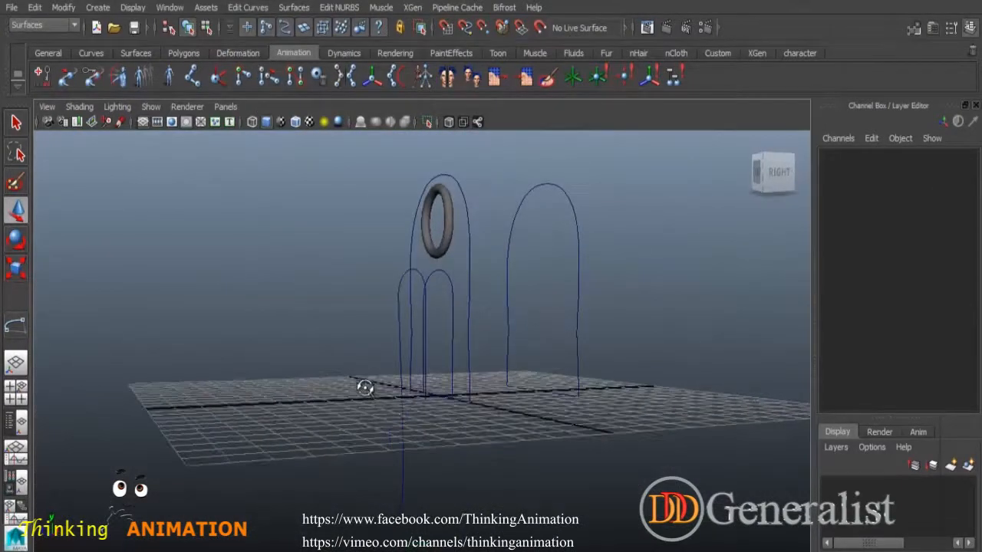
left_click(365, 388)
left_click(377, 391)
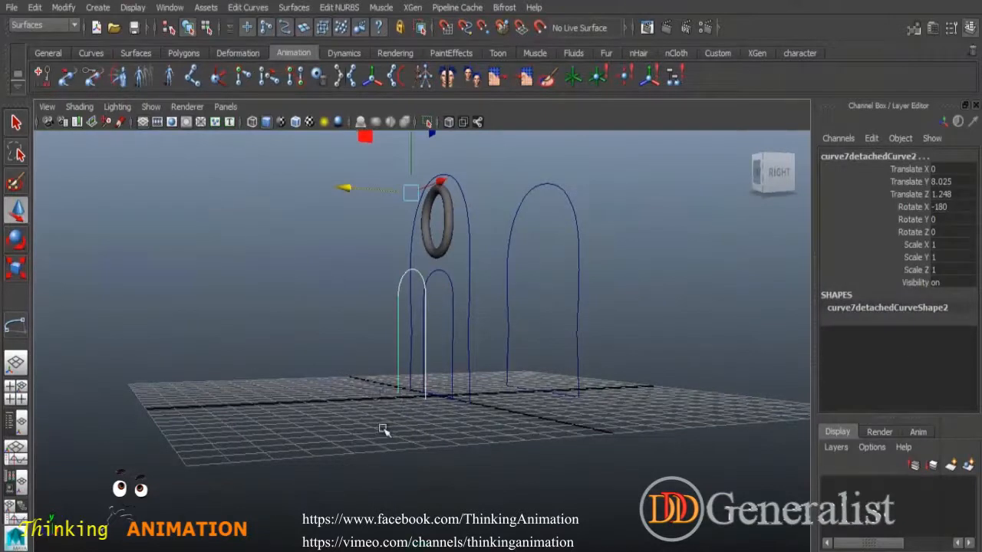
Step: Delete the construction history of the door copy's remaining curve segments
left_click(384, 429)
left_click(402, 310)
left_click(34, 6)
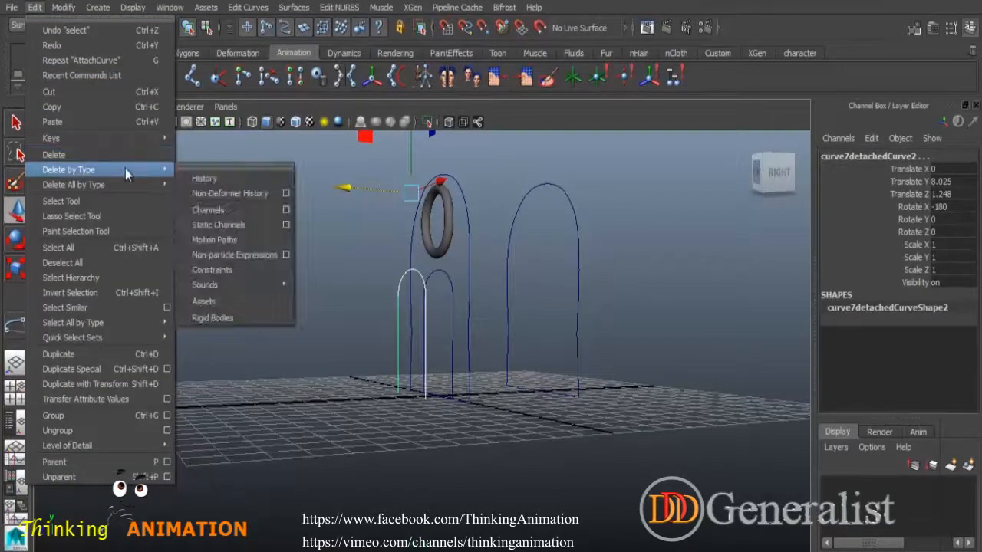
mouse_move(159, 171)
left_click(198, 178)
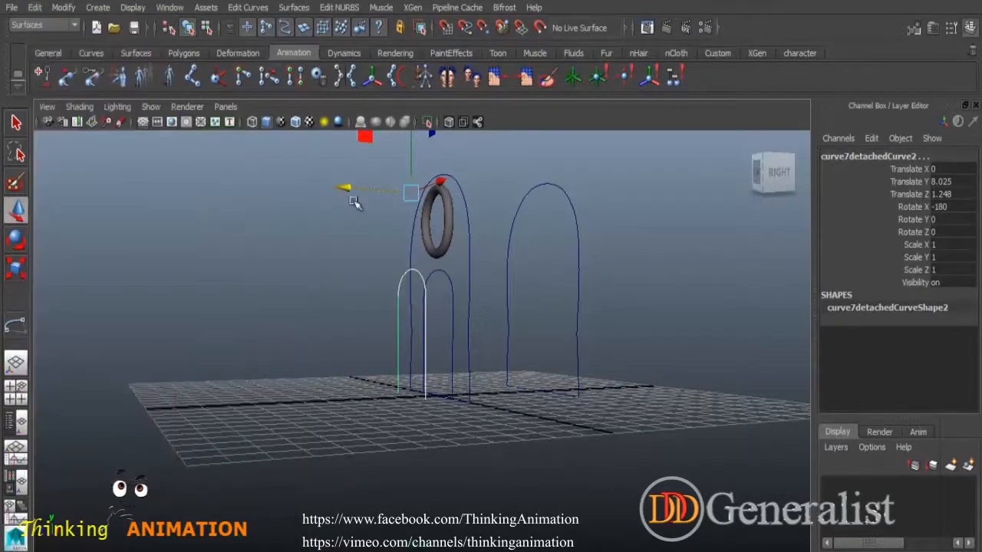
Step: Try attaching the two history-free door segments once more, and undo it
left_click(239, 8)
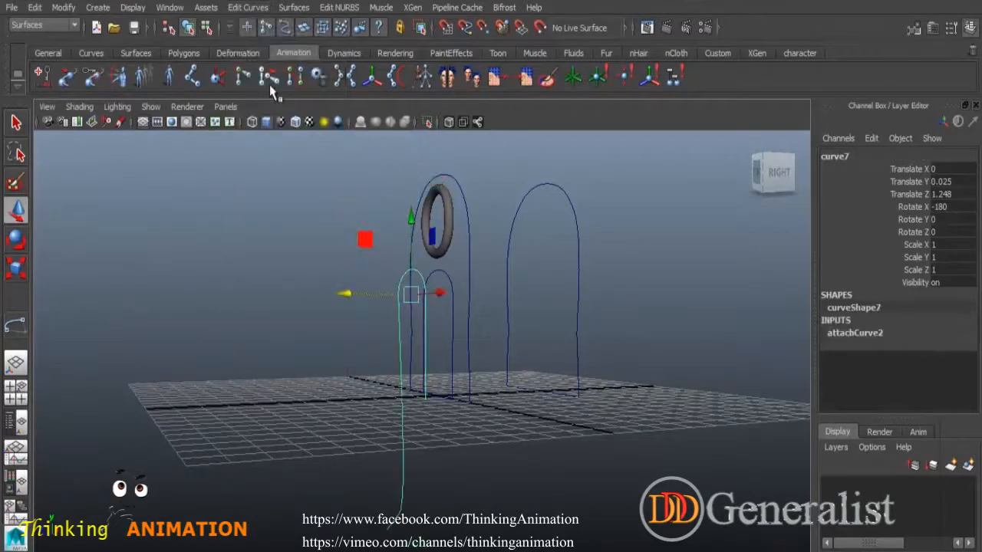
left_click(269, 85)
left_click(386, 427)
Step: Reverse the curve direction of the door copy's arch segment
left_click(398, 317)
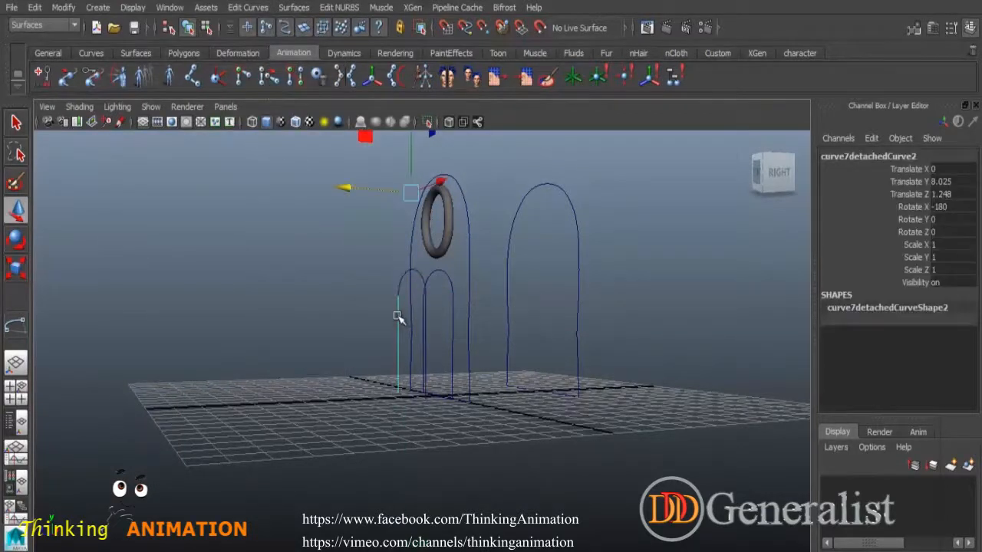
left_click(416, 274)
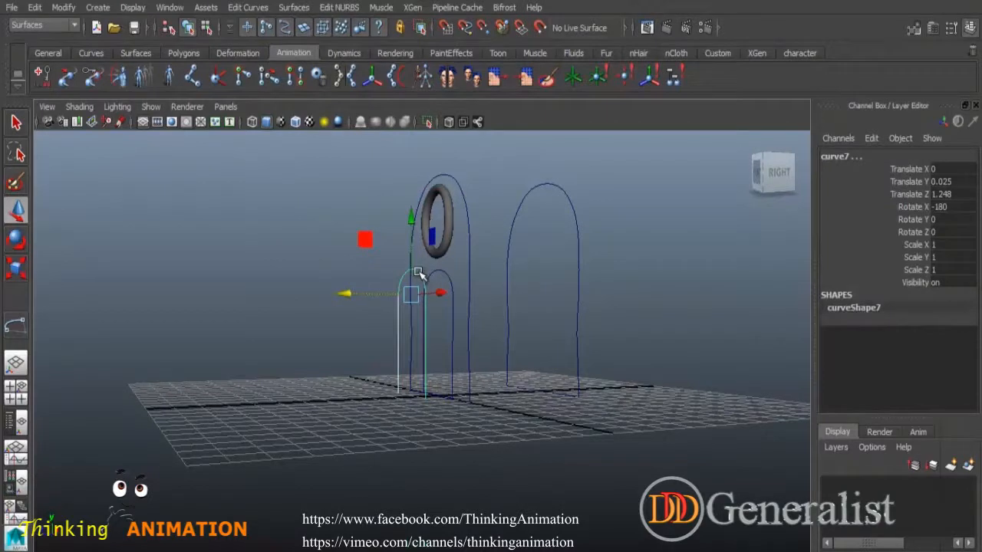
left_click(248, 7)
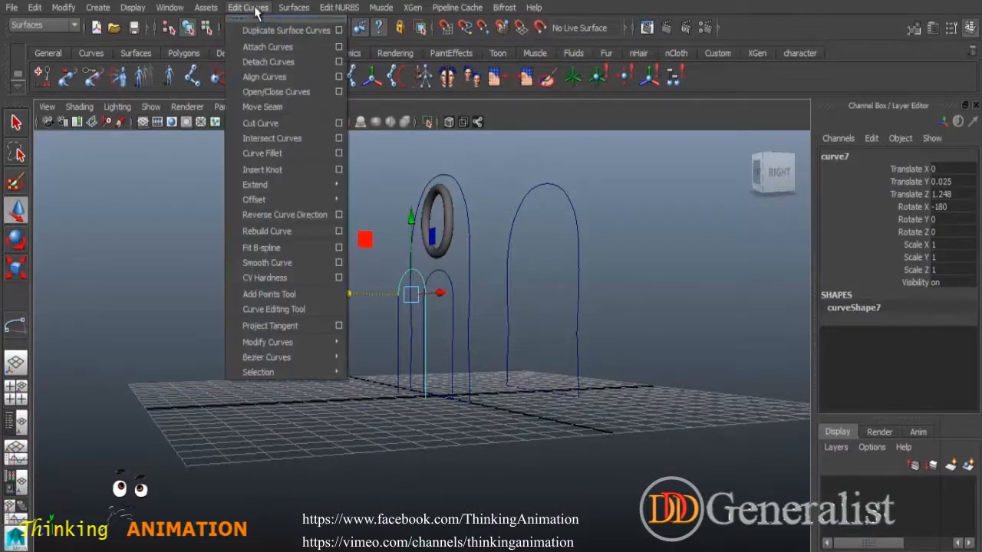
left_click(284, 215)
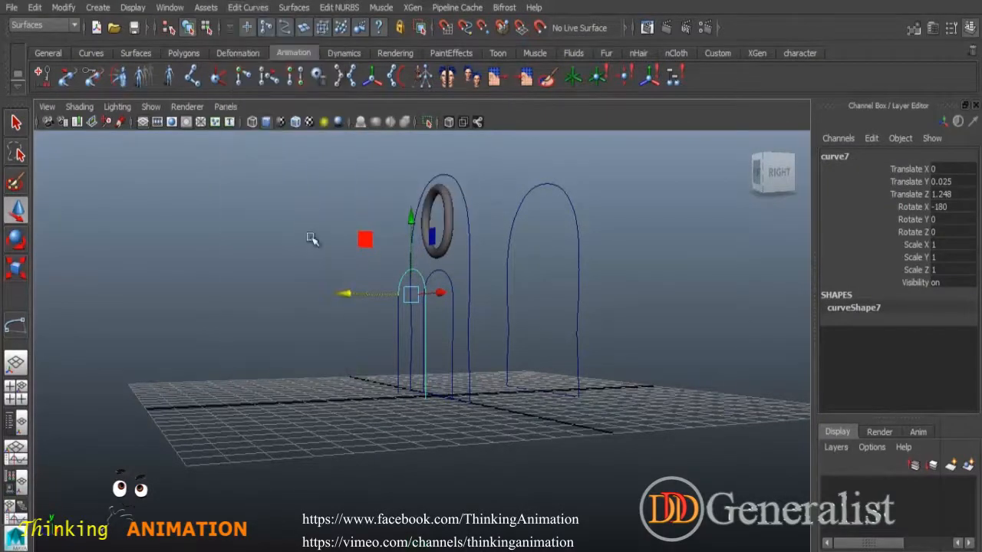
Step: Attach the reversed arch segment to the left side segment and center the pivot of the joined door curve
left_click(412, 328)
left_click(398, 311)
left_click(246, 8)
left_click(261, 45)
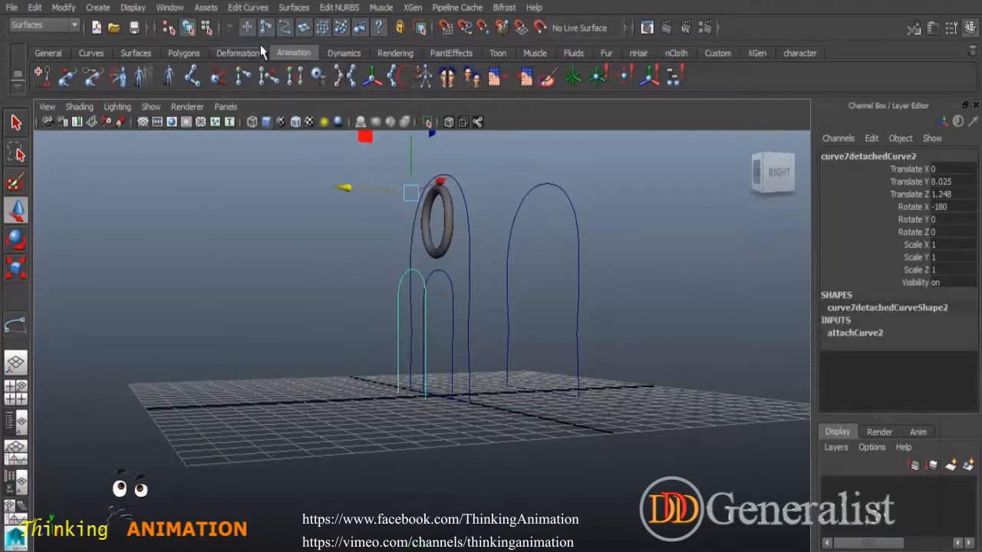
left_click(61, 9)
left_click(104, 154)
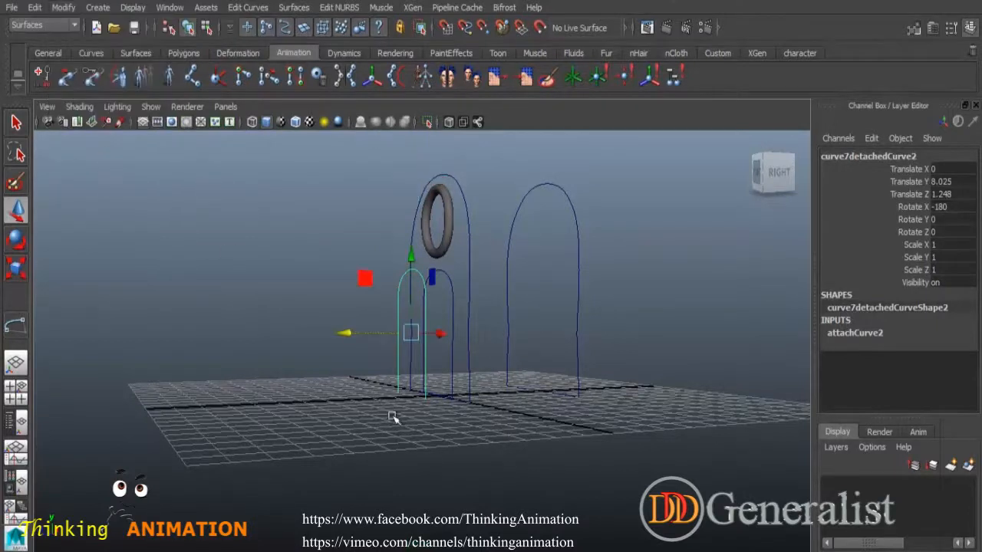
Step: Create a NURBS circle as the profile for the door frame
left_click_drag(421, 456, 438, 475, "alt")
right_click_drag(370, 432, 458, 500, "alt")
left_click_drag(458, 500, 435, 461, "alt")
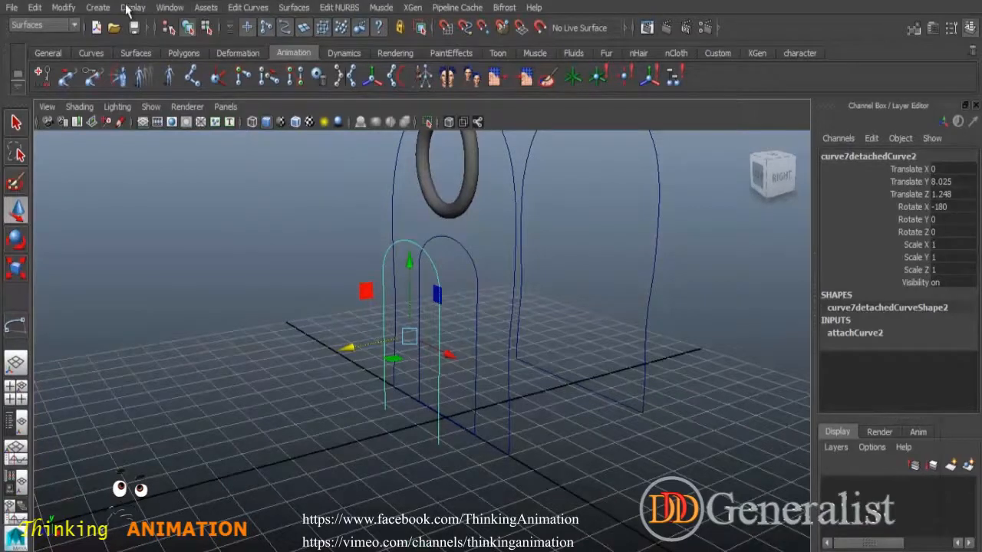
left_click(97, 7)
mouse_move(220, 33)
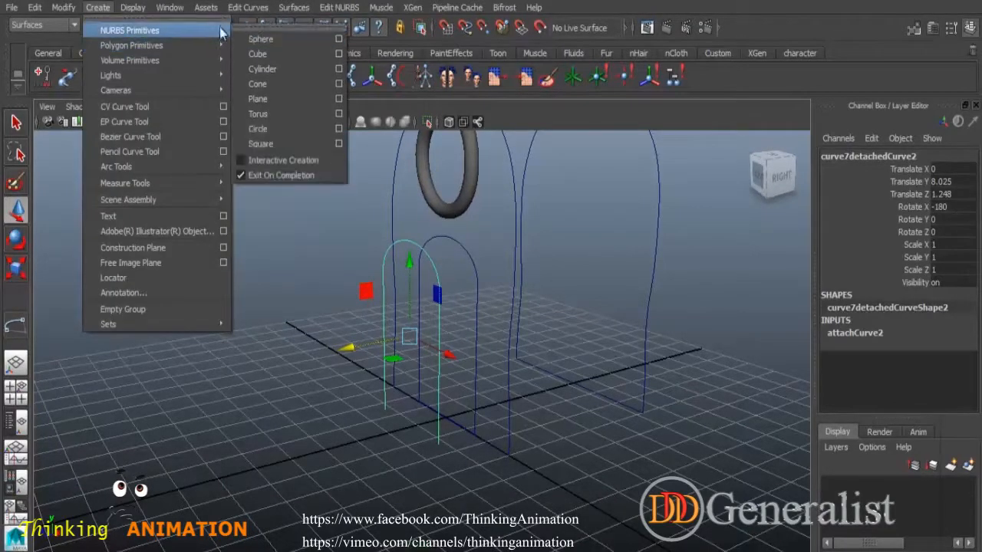
left_click(273, 129)
left_click_drag(450, 463, 538, 459, "alt")
key("Delete")
Step: Move the circle to the door curve's right foot at Translate X 1.303, Z 1.174, and scale it uniformly to 0.276
left_click(512, 451)
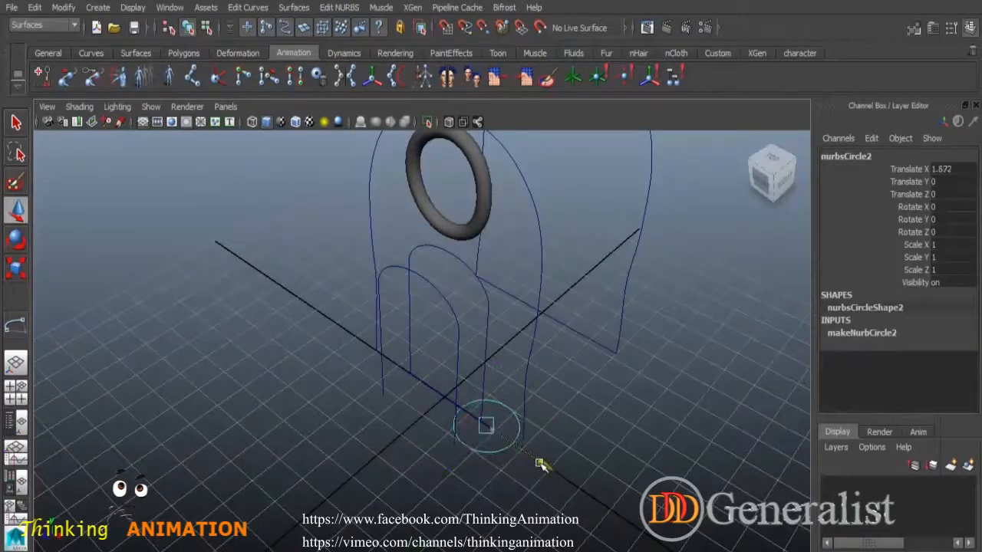
left_click_drag(442, 460, 417, 480)
left_click_drag(516, 486, 498, 473)
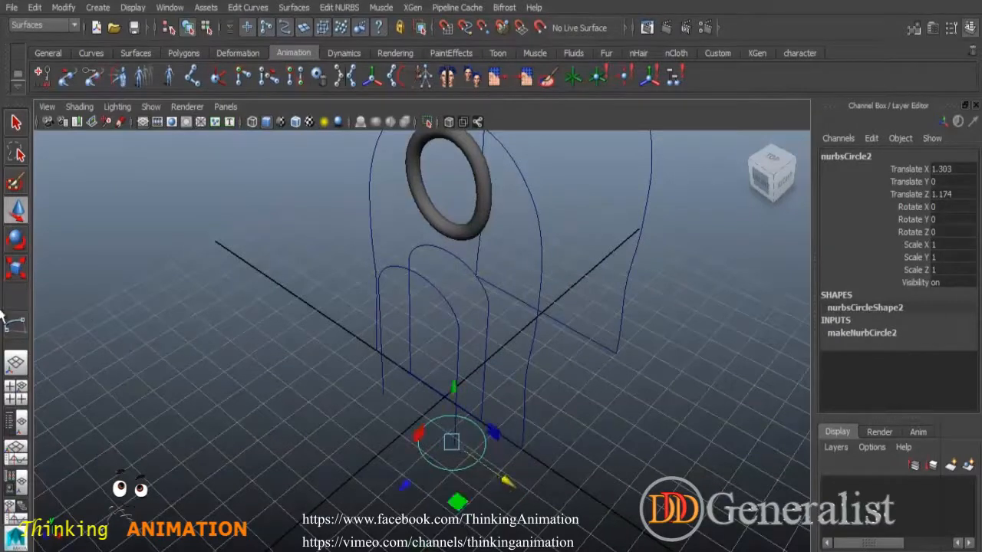
left_click(17, 268)
left_click_drag(451, 441, 407, 417)
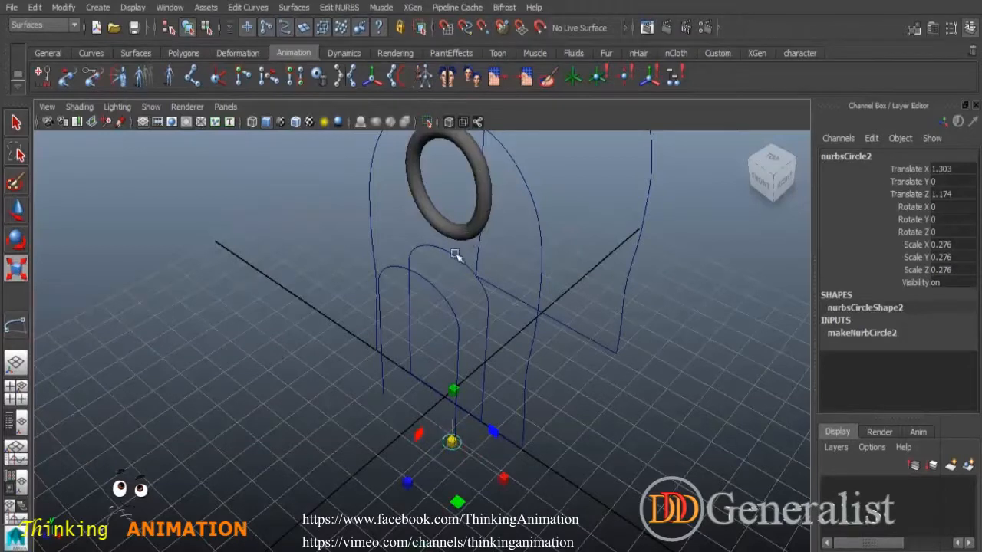
Step: Try extruding the circle along the door curve as a tube at path with path-direction orientation, and undo the extrusion
left_click(449, 301)
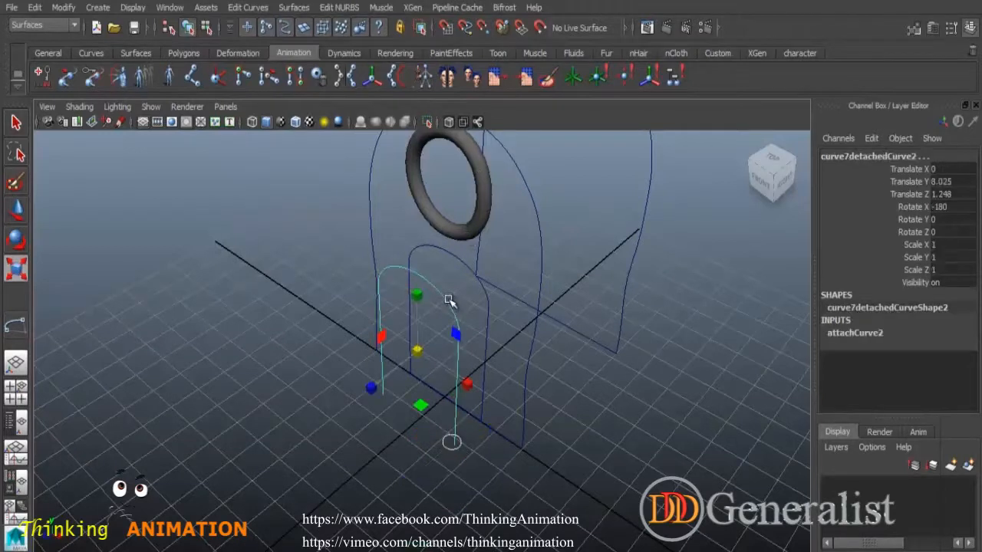
left_click(296, 8)
left_click(336, 71)
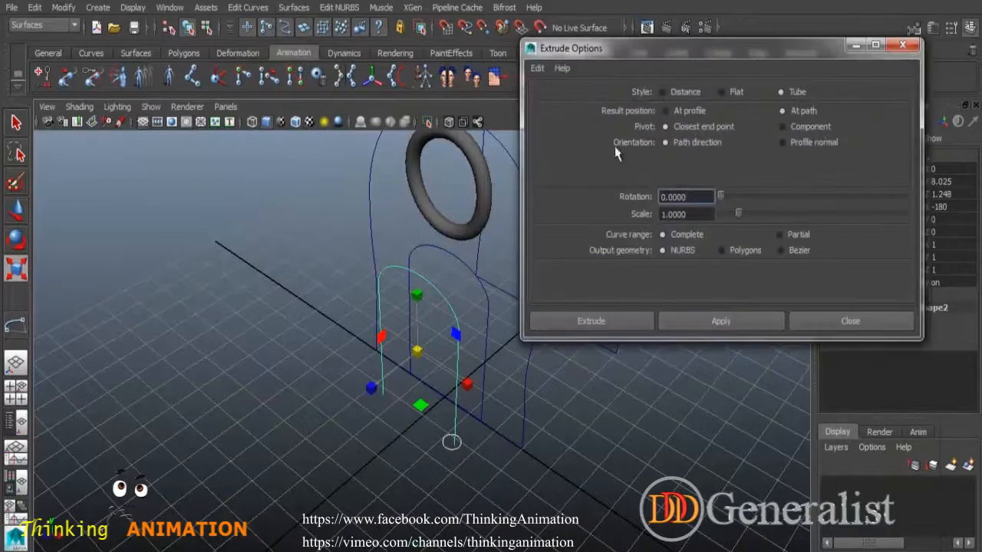
left_click(537, 68)
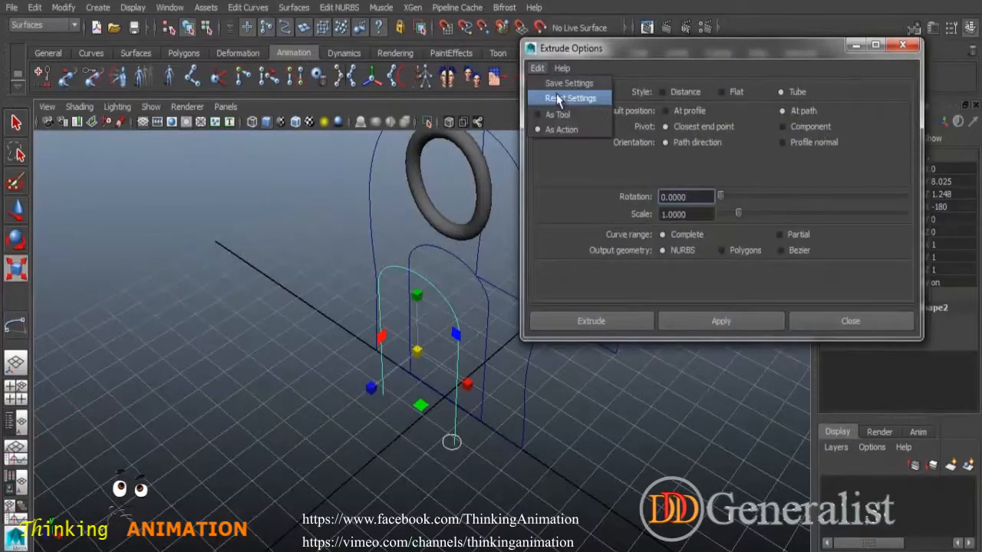
left_click(560, 96)
left_click(802, 113)
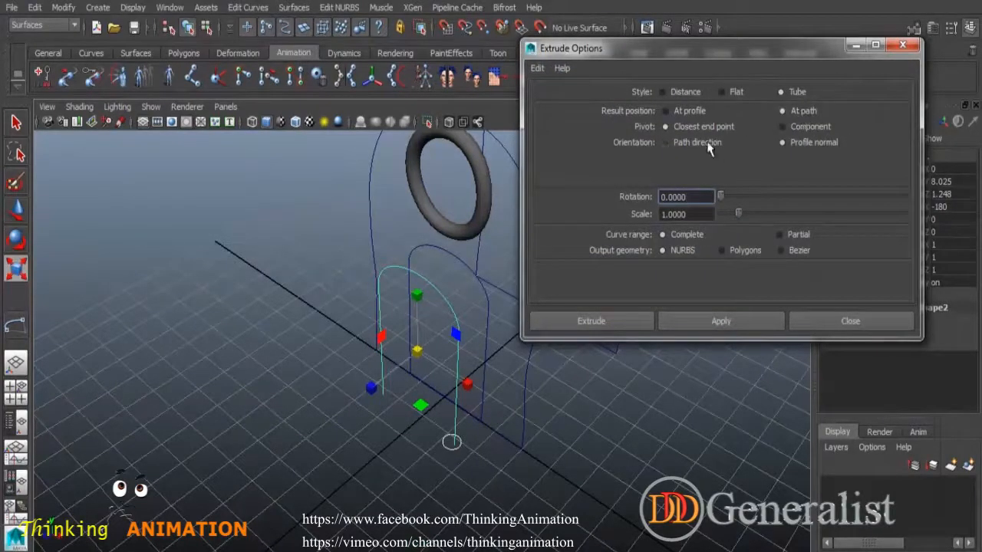
left_click(712, 323)
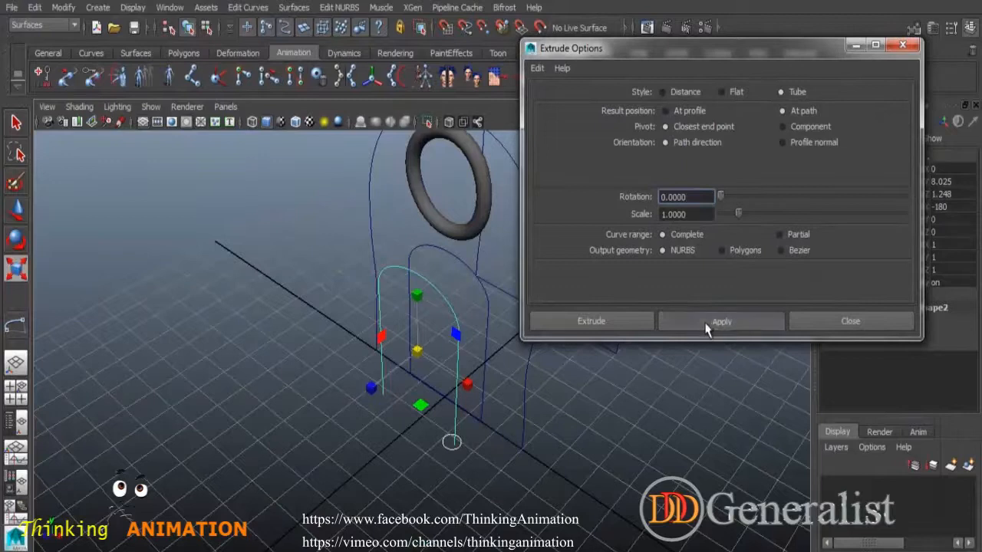
left_click(825, 329)
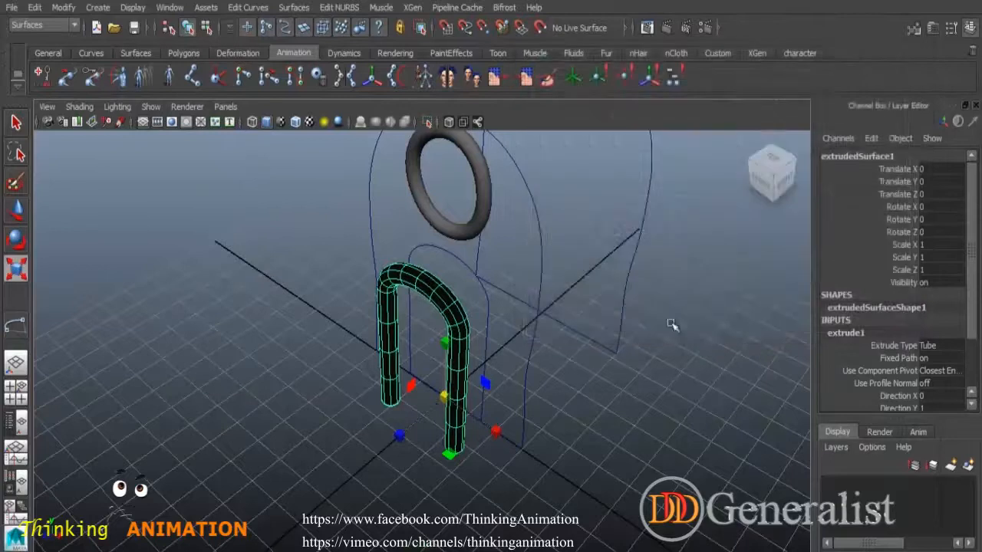
left_click_drag(550, 434, 325, 363, "alt")
key("ctrl+z")
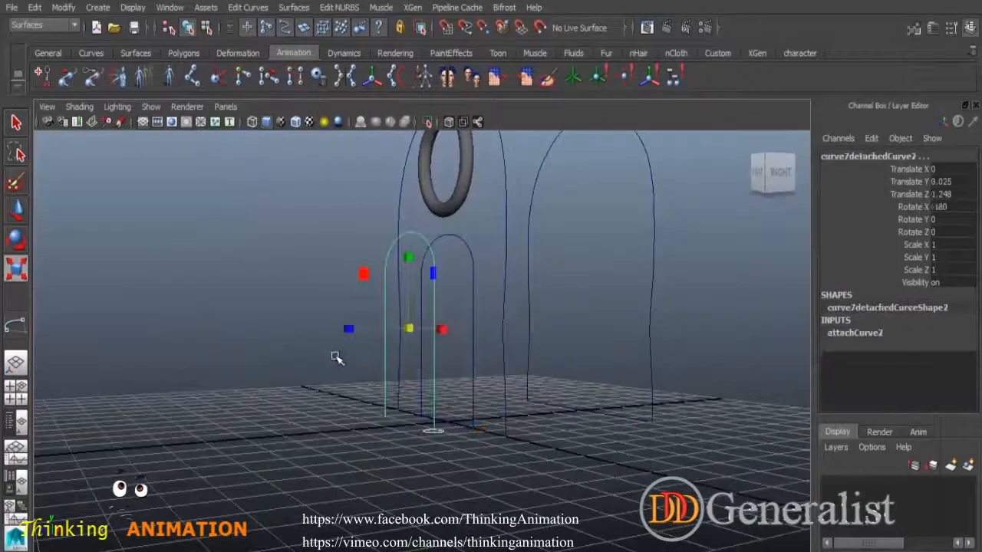
Step: Reset the Extrude options and extrude the circle along the door curve as a NURBS tube at path with profile-normal orientation
left_click(294, 7)
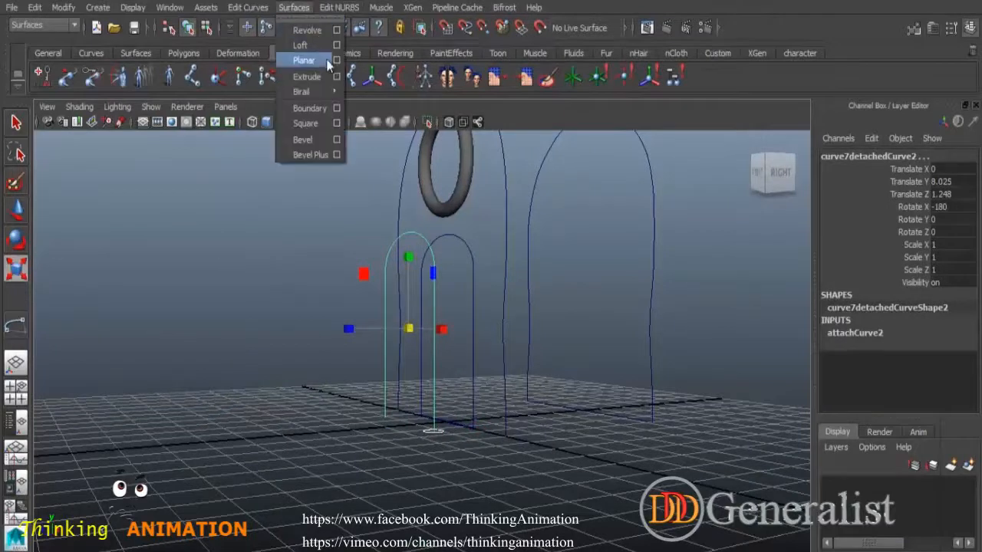
left_click(337, 77)
left_click(537, 67)
left_click(552, 92)
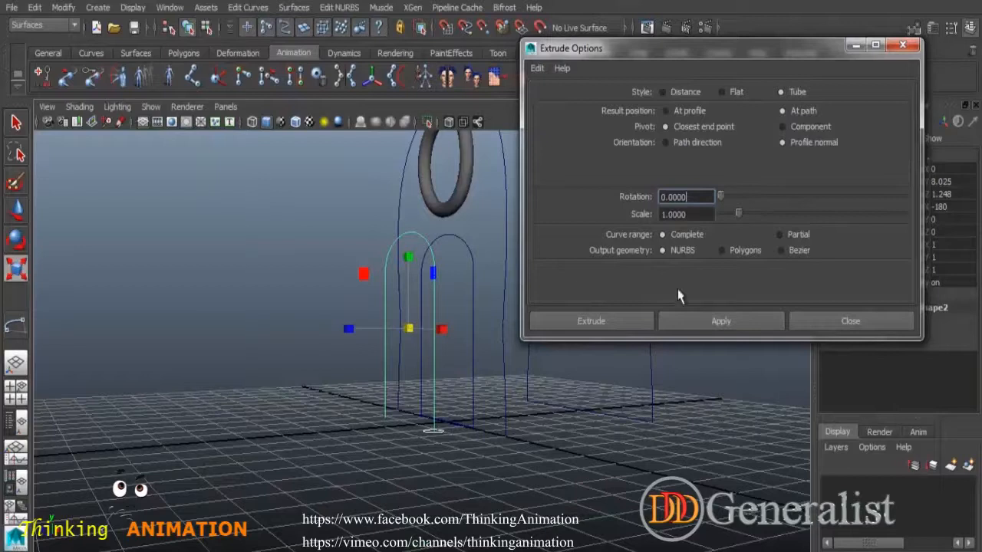
left_click(695, 316)
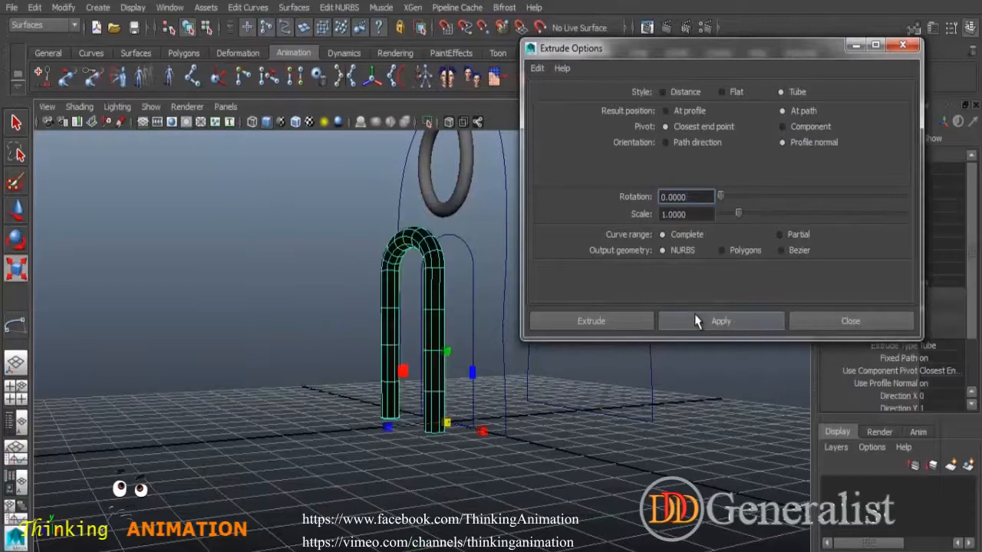
left_click(827, 323)
Step: Move the extruded door frame back onto the house front at Translate Z -1.247
left_click_drag(454, 427, 403, 384, "alt")
left_click(441, 299)
left_click_drag(441, 299, 554, 363, "alt")
left_click(17, 212)
left_click_drag(360, 381, 184, 399, "alt")
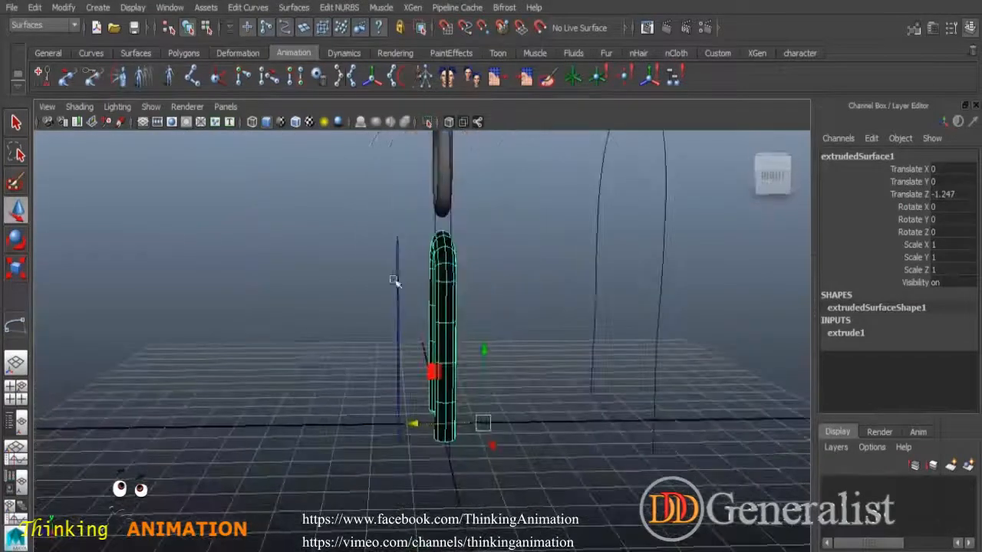
Step: Try to scale the middle control vertices of both door frame legs wider in the front view
left_click(399, 257)
left_click(412, 265)
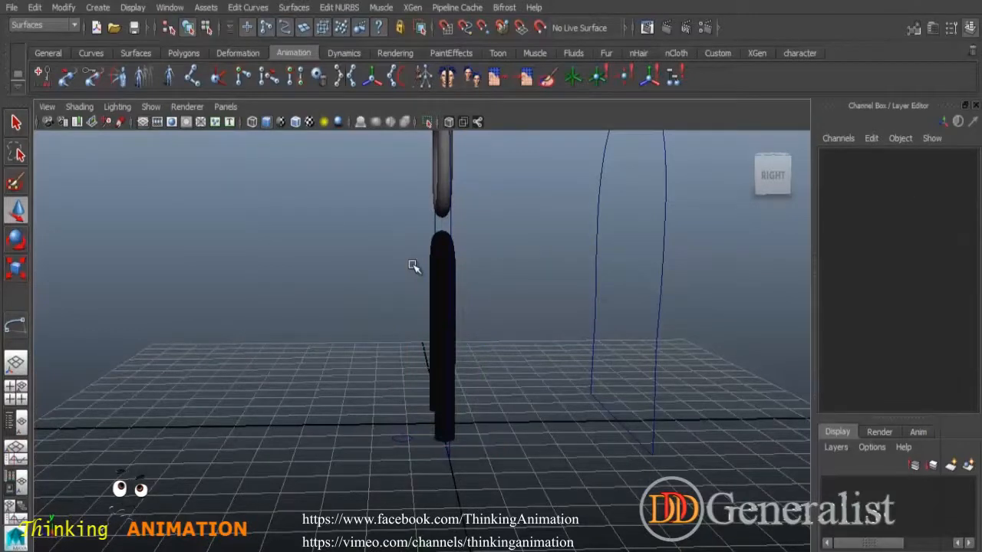
key("space")
key("space")
scroll(399, 429, "down", 3)
scroll(437, 368, "up", 5)
right_click_drag(489, 240, 426, 244)
right_click_drag(489, 318, 541, 274)
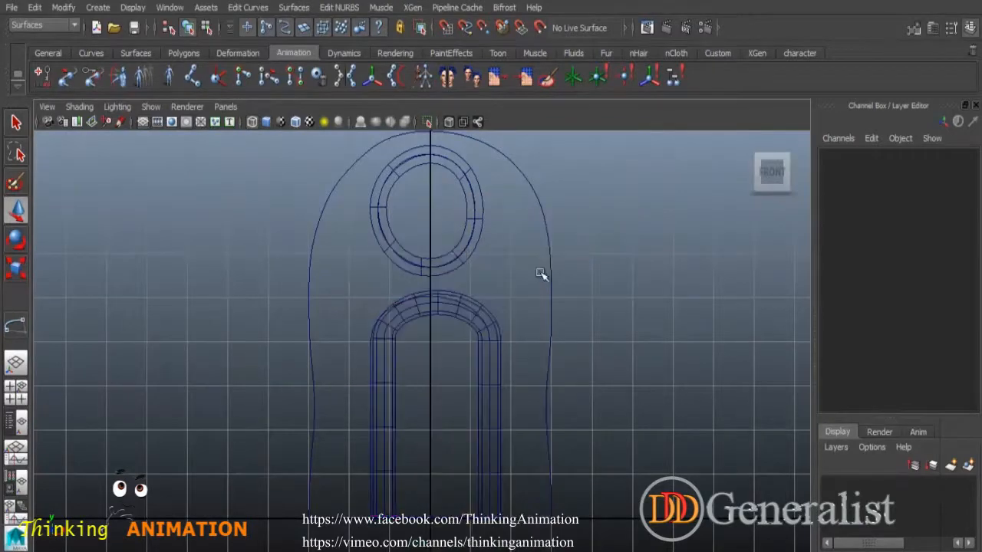
left_click(491, 316)
right_click_drag(500, 415, 474, 413)
middle_click_drag(486, 440, 462, 330, "alt")
right_click_drag(510, 395, 753, 546, "alt")
left_click_drag(173, 233, 656, 463)
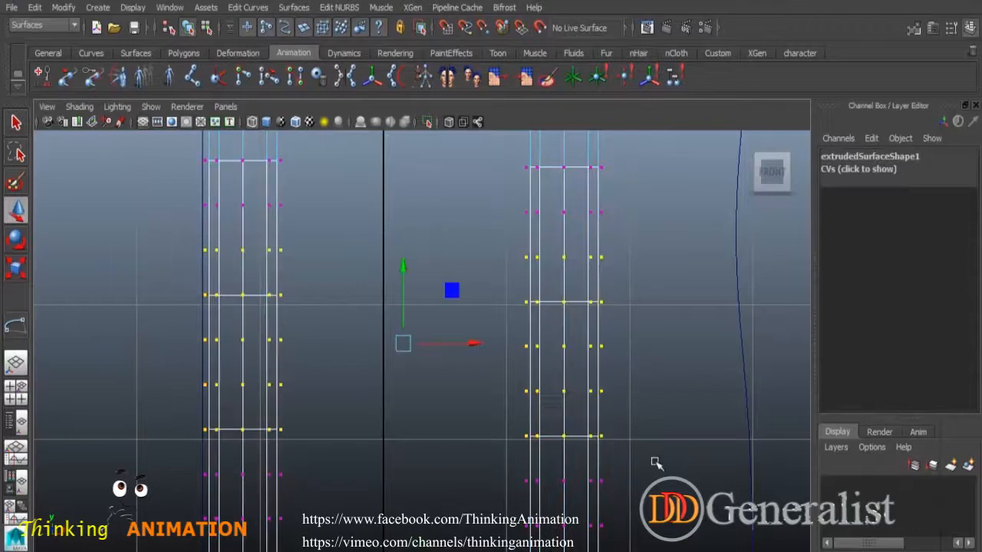
left_click(15, 266)
left_click_drag(350, 343, 335, 343)
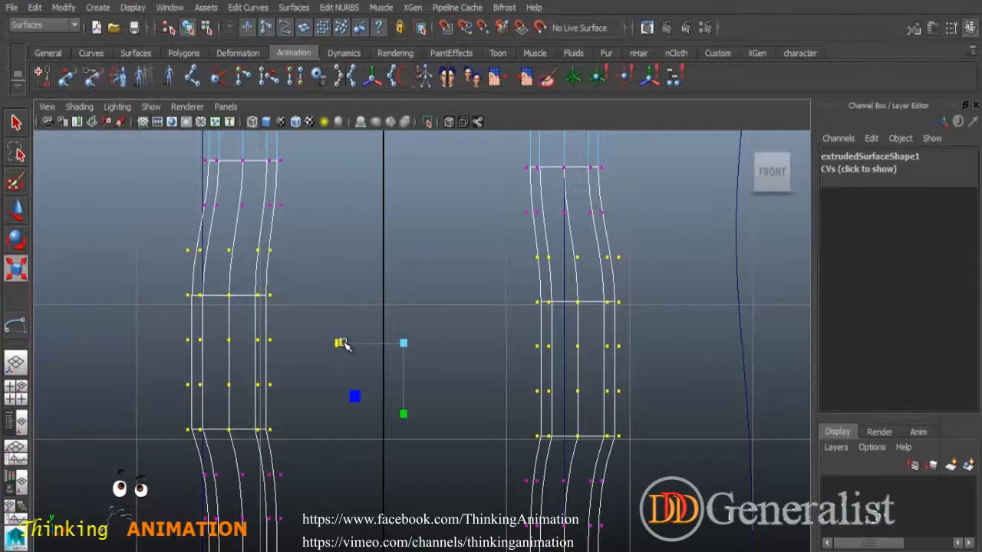
Step: Undo the control vertex scaling and return to the whole door frame as the selected object
key("ctrl+z")
key("ctrl+z")
key("ctrl+z")
key("ctrl+z")
key("ctrl+z")
key("ctrl+z")
key("ctrl+z")
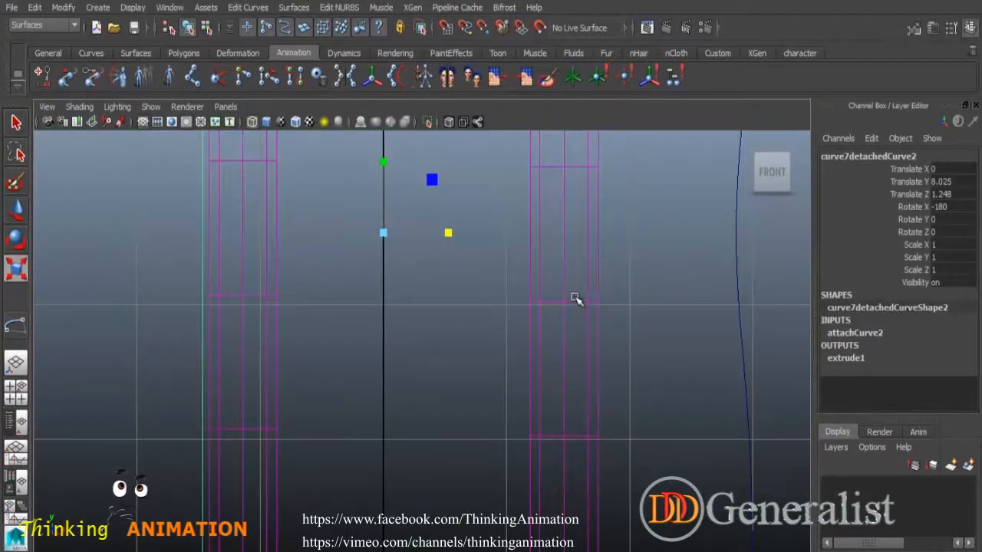
key("ctrl+z")
key("ctrl+z")
Step: Display the extruded door frame's control vertices for editing in the front view
right_click(574, 300)
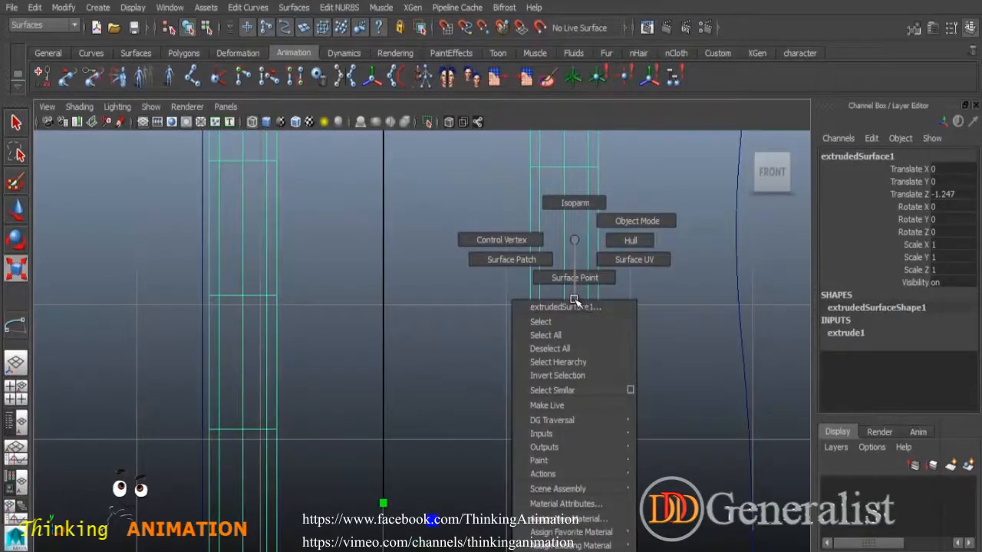
left_click(512, 241)
scroll(295, 318, "down", 5)
scroll(301, 335, "up", 6)
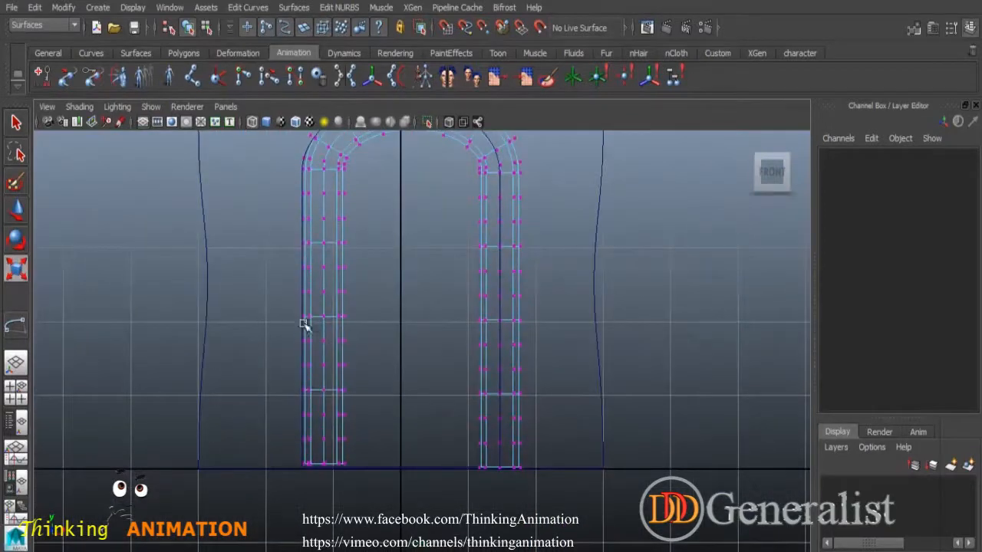
scroll(503, 421, "up", 1)
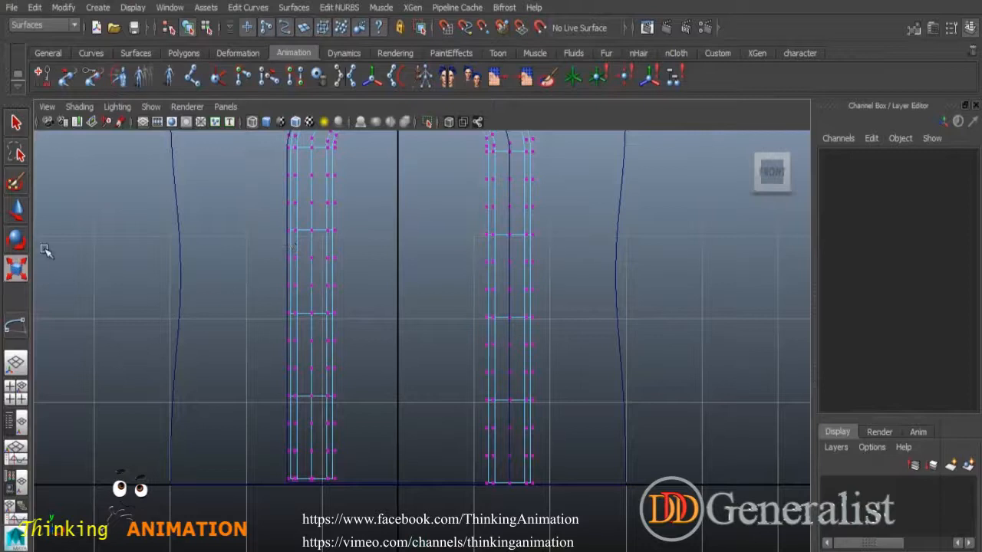
Step: Try soft selection with the Move tool on the middle control vertices of both door frame legs
left_click(19, 214)
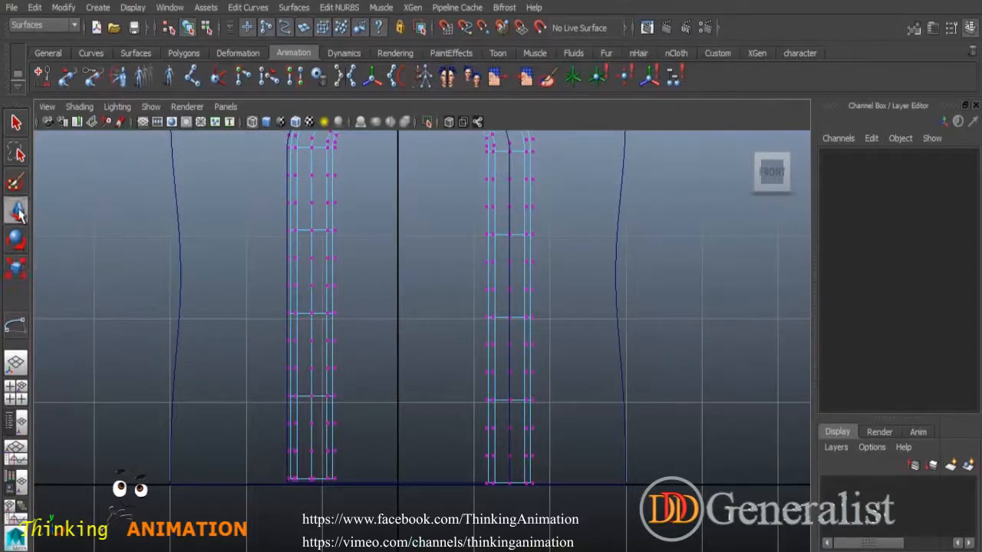
double_click(20, 214)
left_click_drag(374, 229, 374, 368)
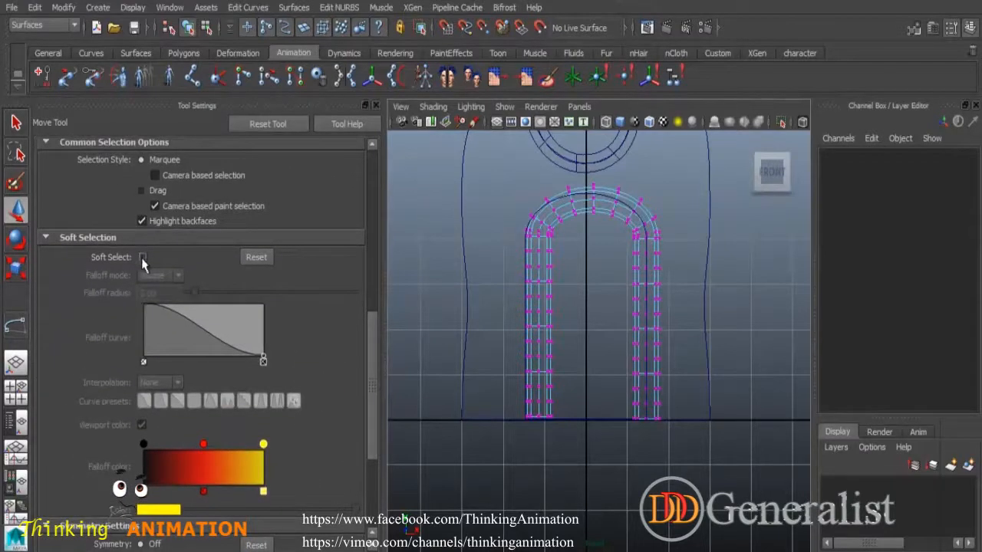
left_click(143, 258)
left_click(376, 106)
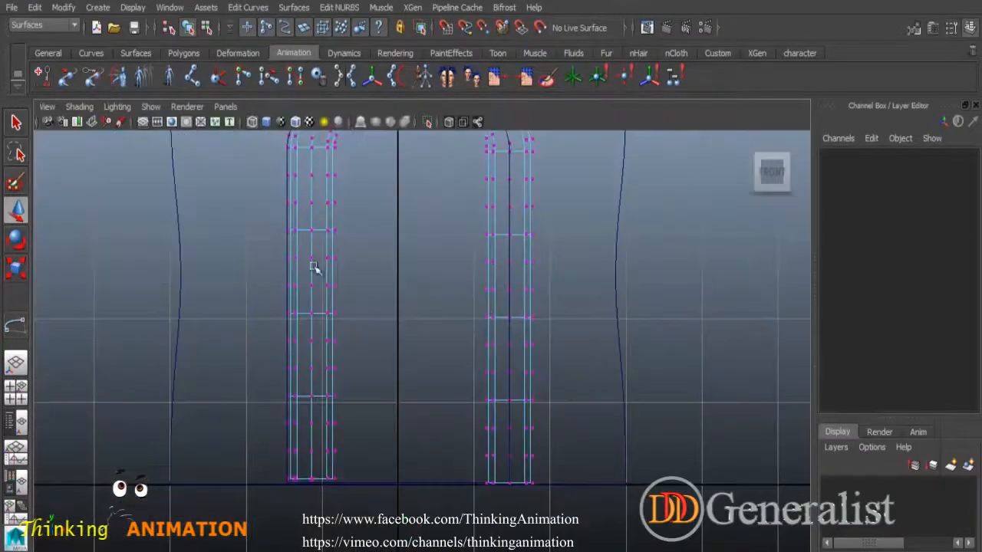
left_click_drag(335, 301, 571, 401)
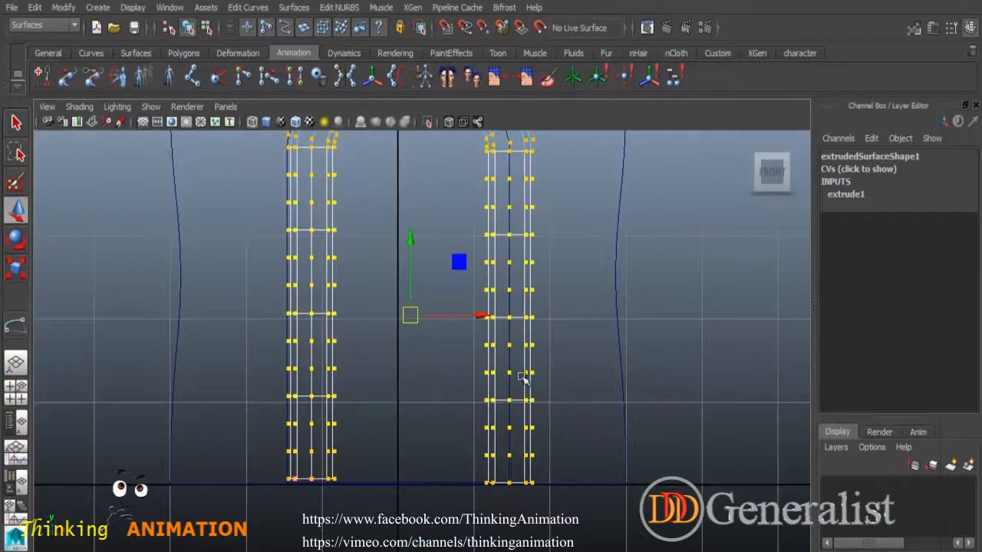
left_click_drag(274, 231, 583, 390)
right_click_drag(537, 314, 459, 242)
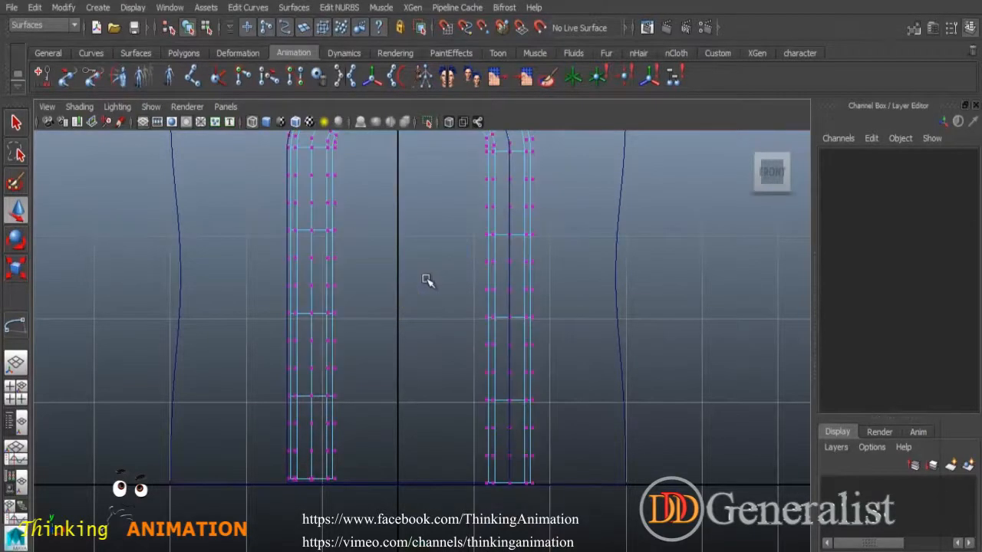
Step: Turn off soft selection for the Move tool
double_click(23, 211)
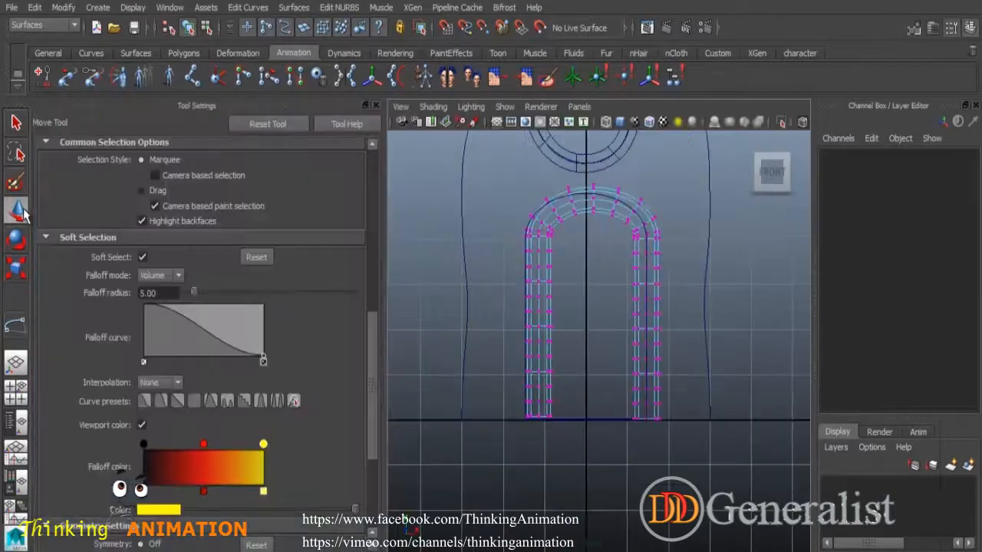
left_click(143, 258)
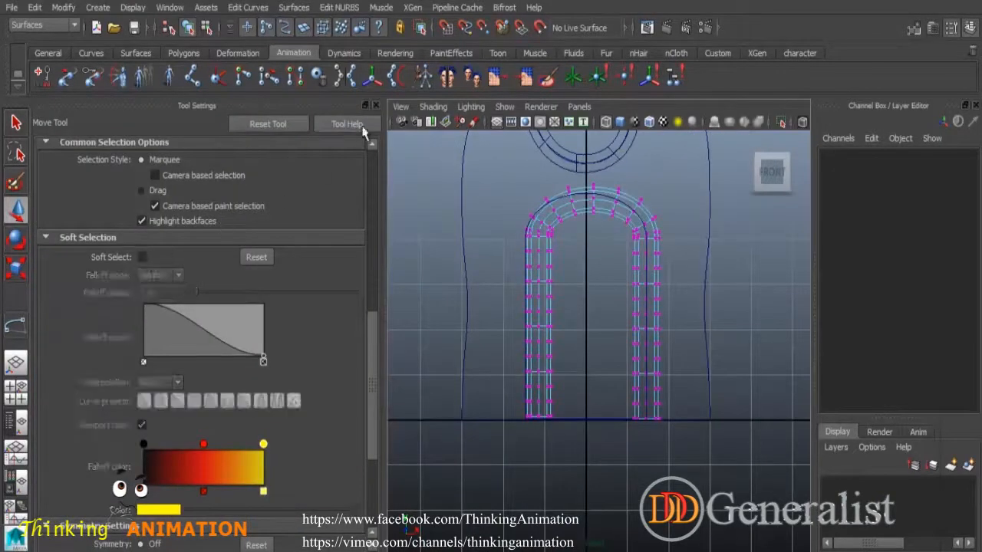
left_click(376, 106)
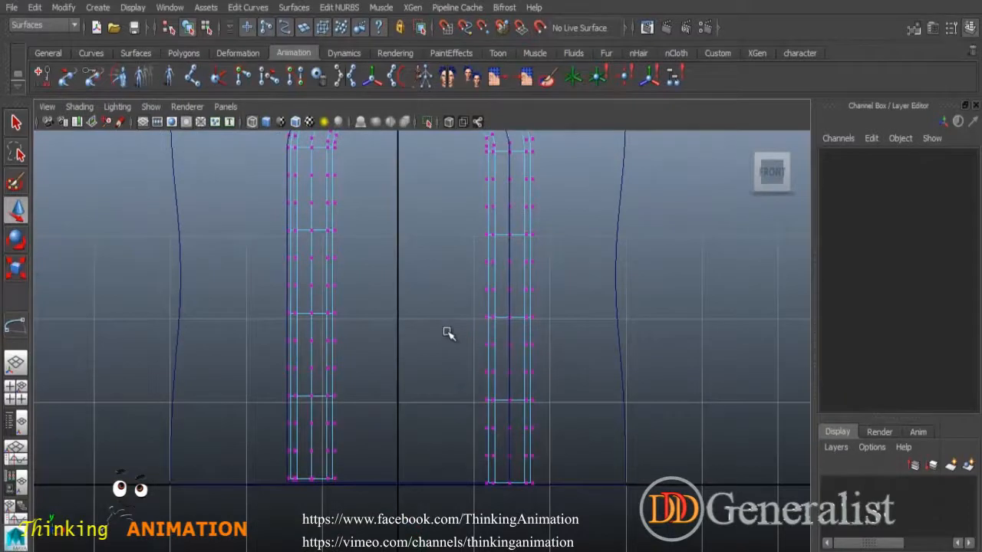
Step: Shift rows of control vertices on the lower left leg of the door frame slightly outward to bend it
scroll(449, 333, "down", 5)
scroll(445, 340, "up", 6)
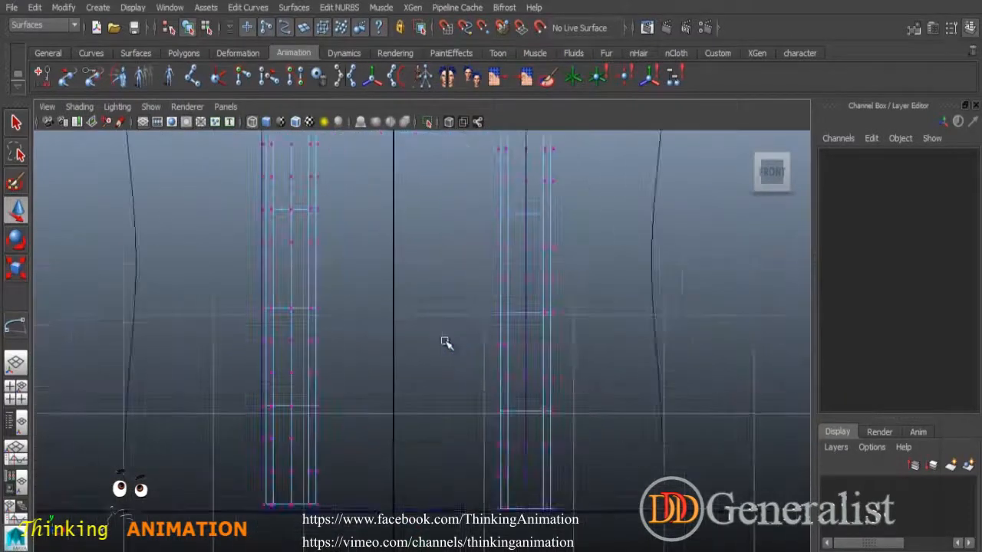
left_click_drag(239, 231, 591, 387)
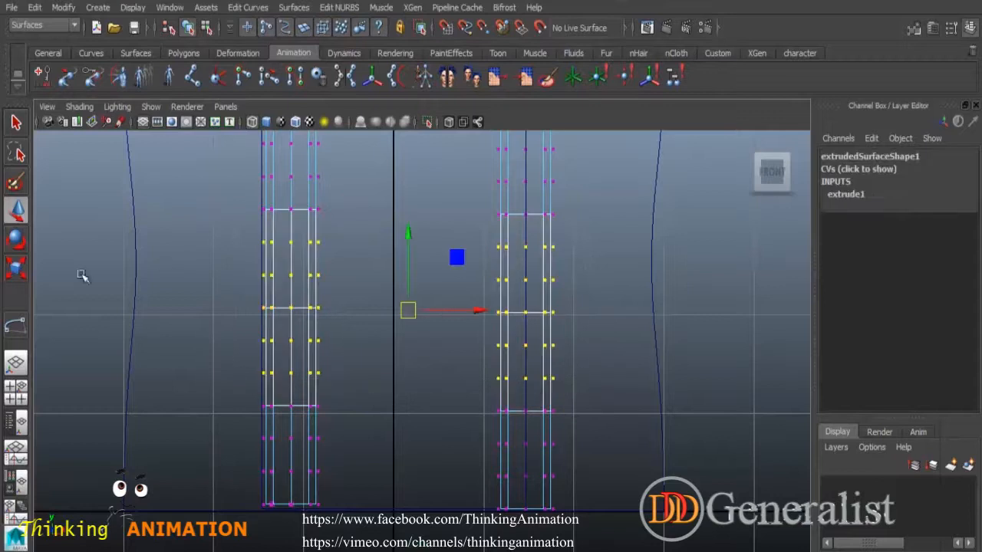
left_click(249, 233)
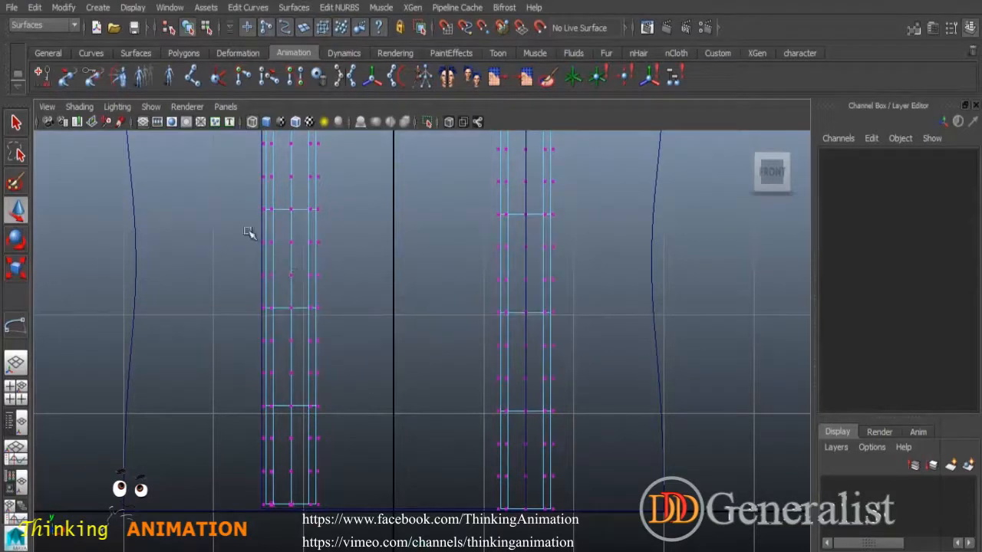
left_click_drag(365, 352, 365, 350)
left_click_drag(366, 291, 358, 292)
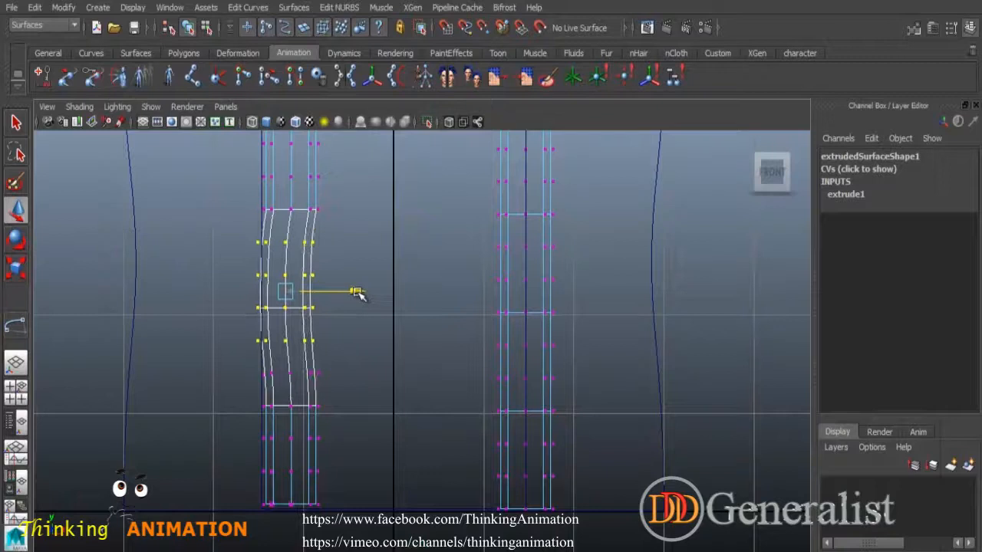
left_click_drag(249, 357, 347, 402)
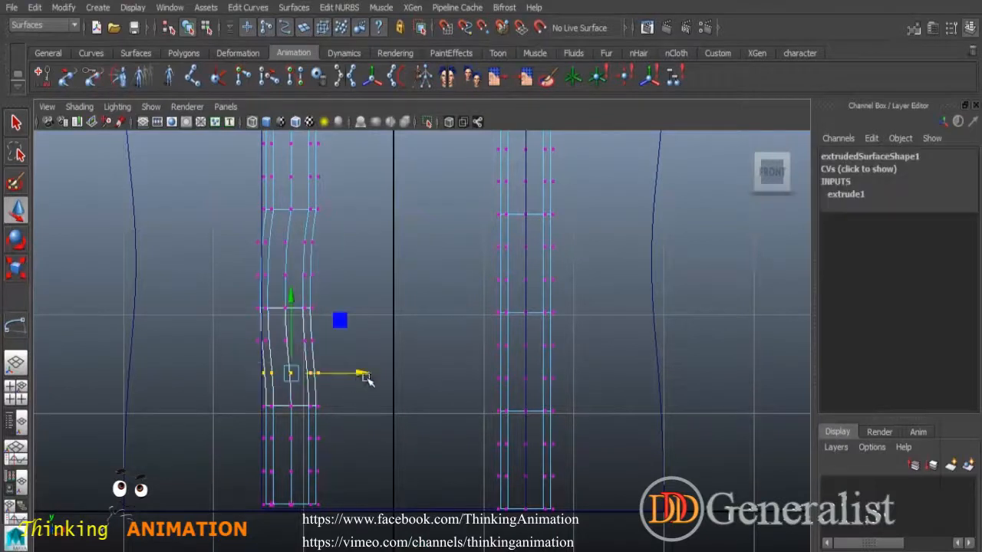
left_click(339, 319)
left_click_drag(254, 395, 367, 406)
left_click(372, 355)
left_click_drag(253, 202, 362, 210)
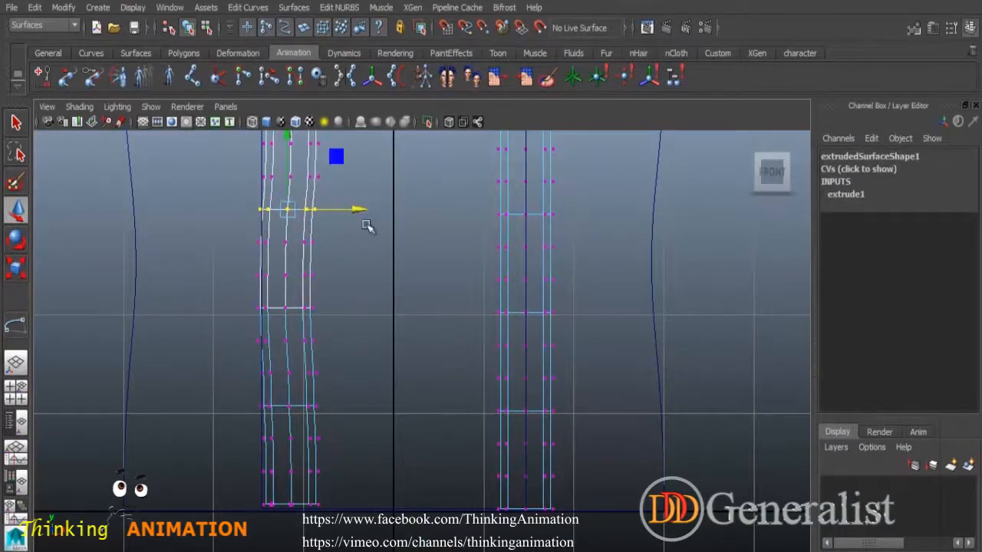
Step: Move the upper control vertex rows of the door frame's left leg outward, up to where the arch begins
middle_click_drag(361, 228, 397, 358, "alt")
left_click_drag(345, 302, 371, 291)
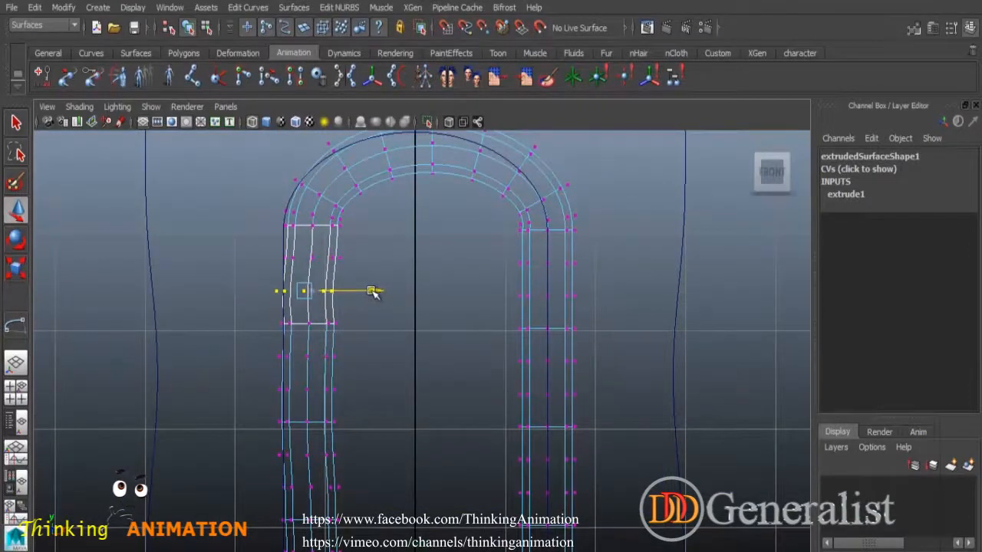
left_click_drag(274, 307, 373, 323)
left_click_drag(329, 266, 270, 252)
left_click_drag(378, 259, 375, 225)
left_click(422, 257)
left_click(376, 256)
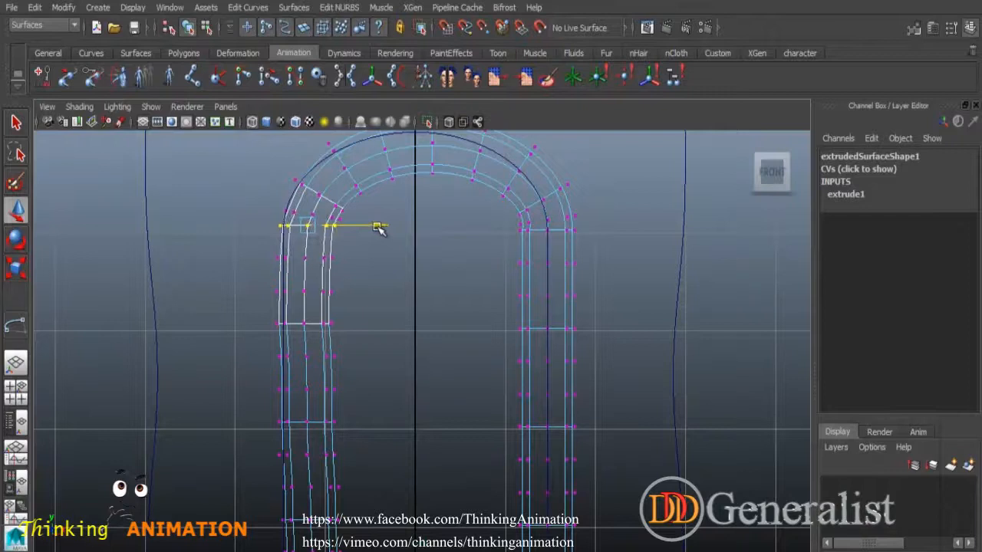
left_click(397, 264)
Step: Shift rows of control vertices on the door frame's lower right leg slightly outward to match the left leg
middle_click_drag(590, 454, 495, 323, "alt")
left_click_drag(421, 197, 554, 330)
left_click_drag(537, 262, 544, 260)
left_click(427, 328)
left_click_drag(424, 326, 538, 340)
left_click(442, 371)
left_click_drag(426, 358, 541, 402)
left_click(434, 404)
Step: Move the upper control vertex rows of the door frame's right leg outward, smoothing the bend into the arch
middle_click_drag(541, 335, 536, 492, "alt")
left_click_drag(428, 319, 540, 333)
left_click(515, 278)
left_click_drag(429, 281, 481, 310)
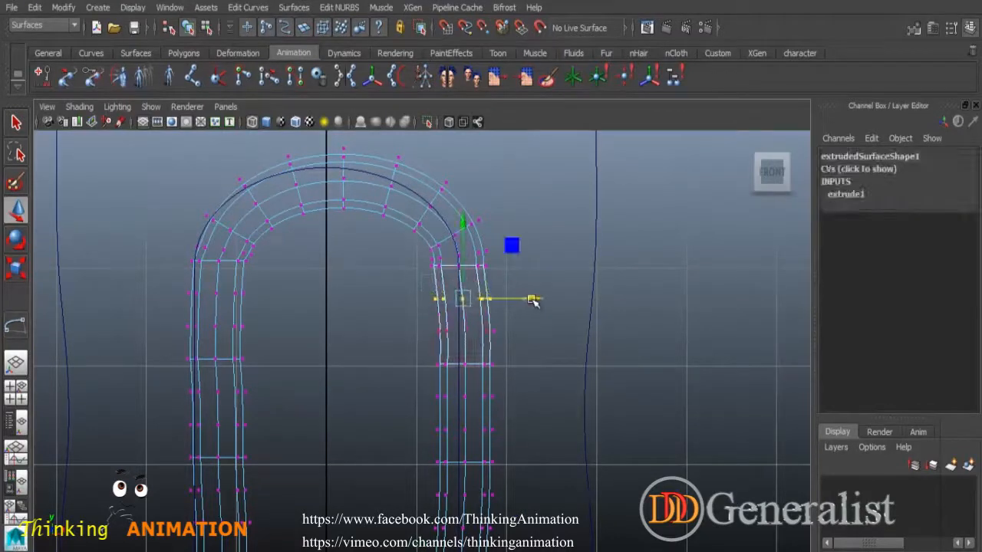
left_click(537, 284)
left_click_drag(428, 261, 530, 266)
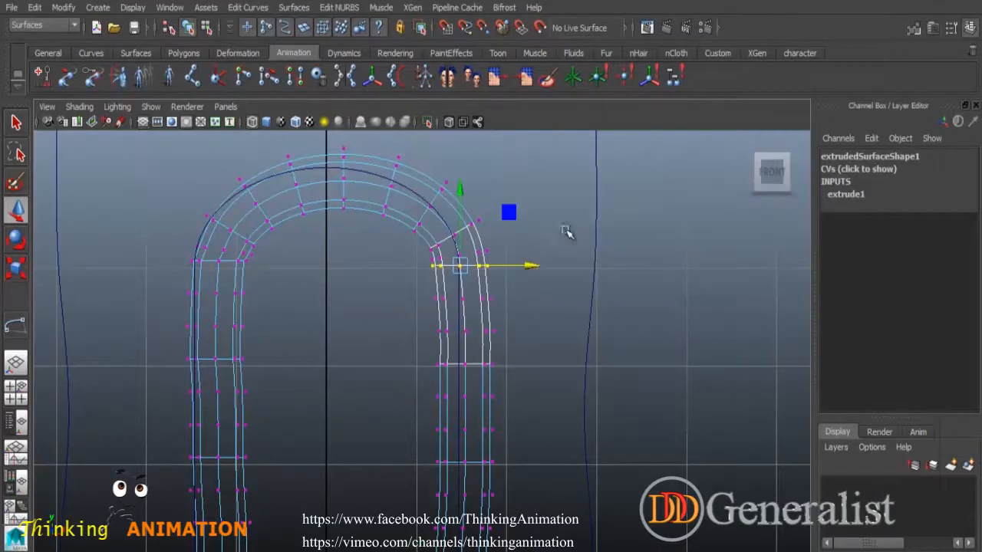
Step: Lower the bottom control vertices of both door frame legs slightly to meet the ground, and check them from the side and in perspective
key("space")
key("space")
left_click(500, 435)
left_click_drag(443, 439, 565, 415, "alt")
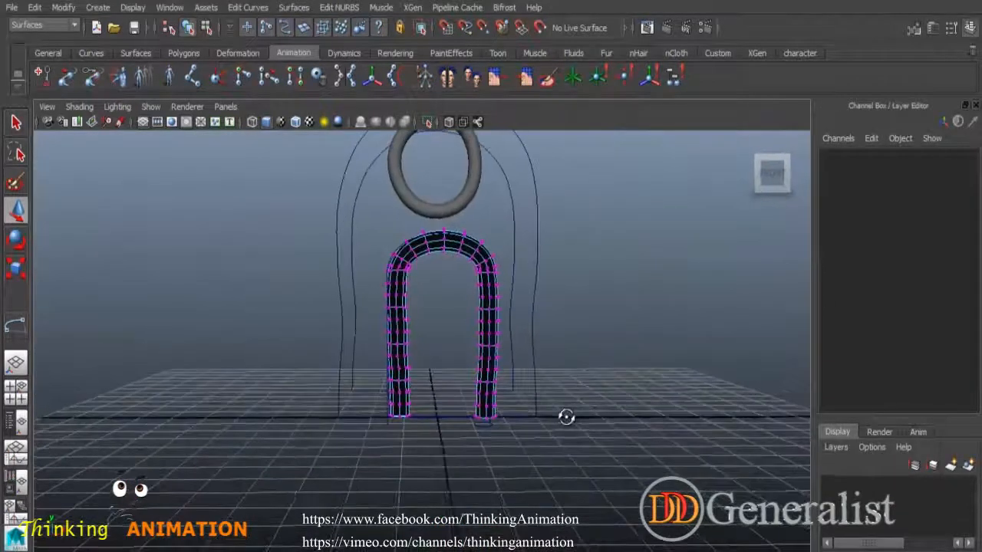
mouse_move(483, 441)
left_mouse_down("alt")
mouse_move(483, 422)
mouse_move(473, 459)
left_mouse_up("alt")
right_click_drag(473, 458, 532, 511, "alt")
left_click_drag(533, 511, 515, 489, "alt")
left_click_drag(358, 465, 580, 496)
left_click_drag(463, 396, 464, 407)
key("space")
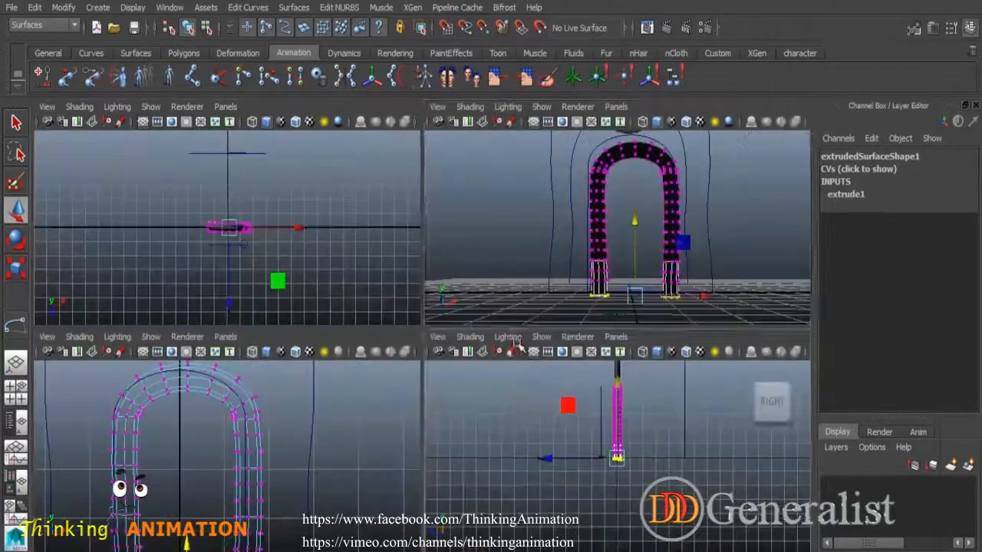
key("space")
left_click_drag(526, 339, 514, 370, "alt")
key("space")
key("space")
left_click_drag(642, 318, 502, 335, "alt")
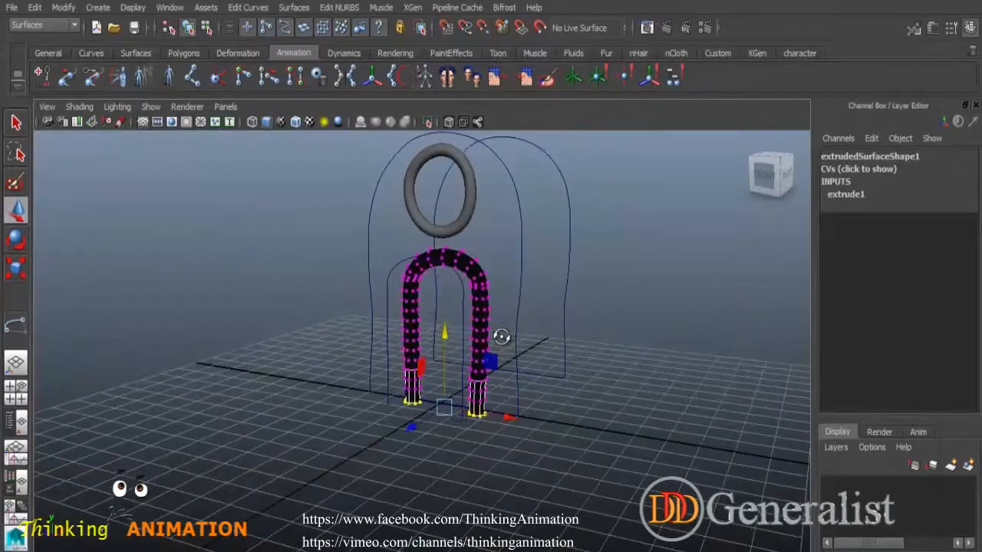
Step: Leave control vertex editing on the door frame and return to object selection in the front view
left_click(21, 127)
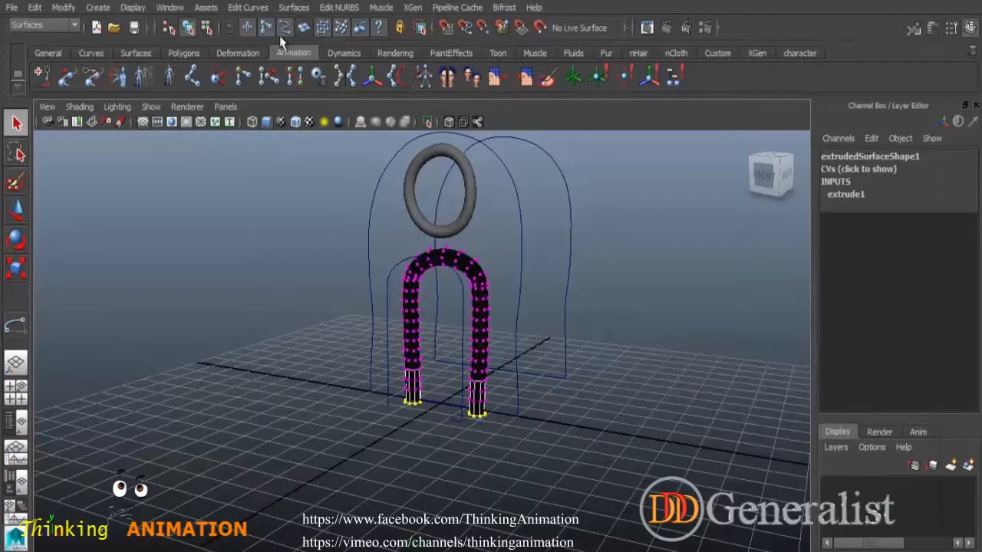
key("space")
key("space")
scroll(499, 384, "down", 4)
right_click_drag(430, 295, 495, 220)
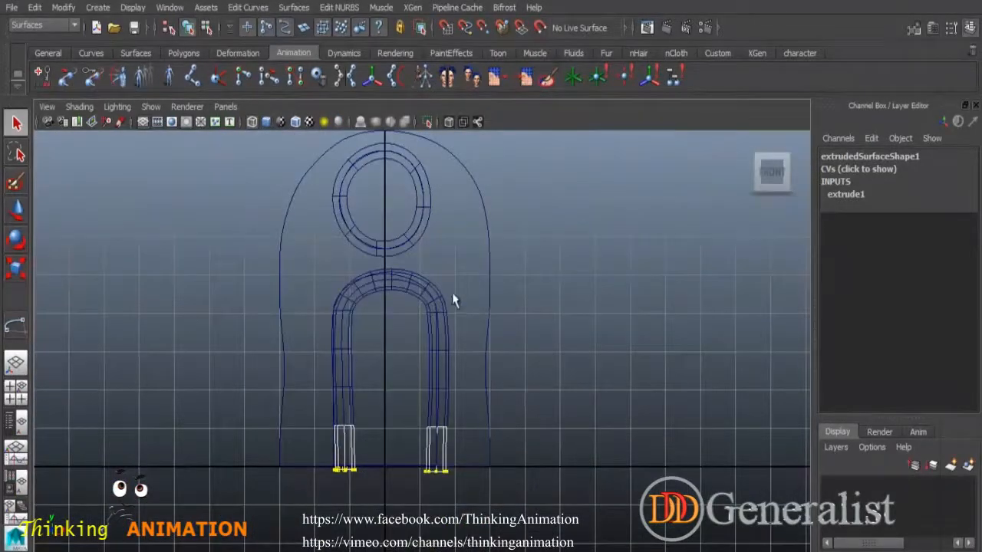
Step: Try to create a planar surface from the door path curve, the house outline and the window circle, and inspect it in perspective
left_click(429, 296)
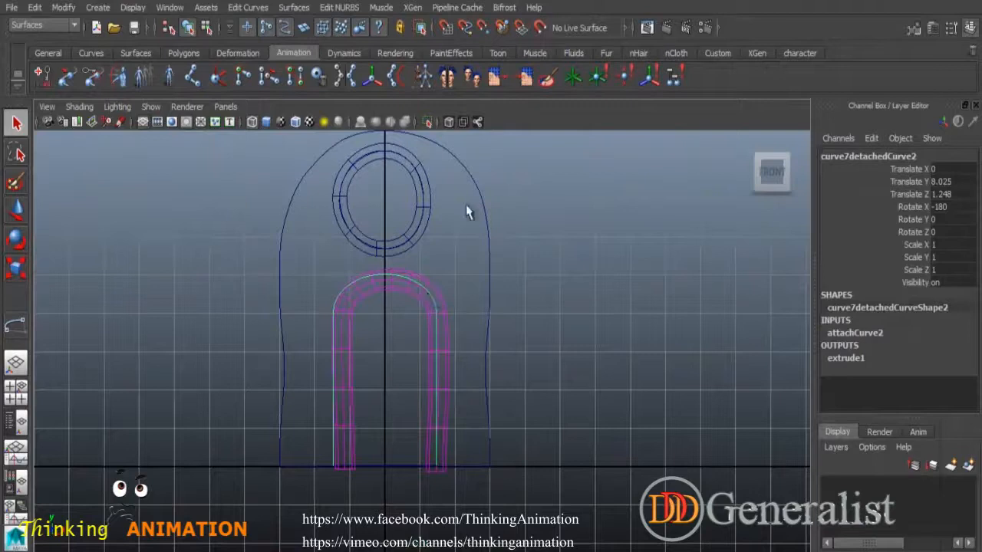
left_click(463, 165)
left_click(417, 173, "shift")
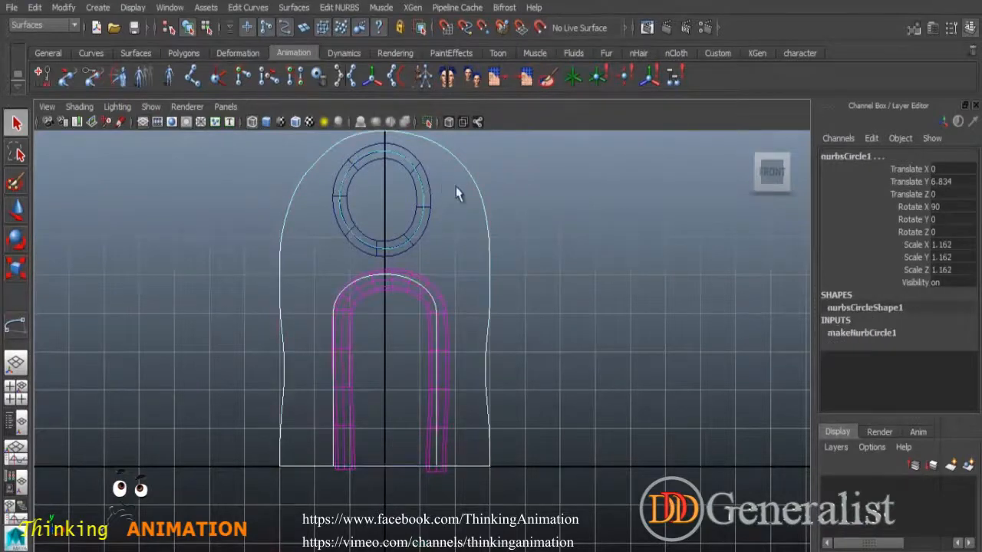
key("space")
key("space")
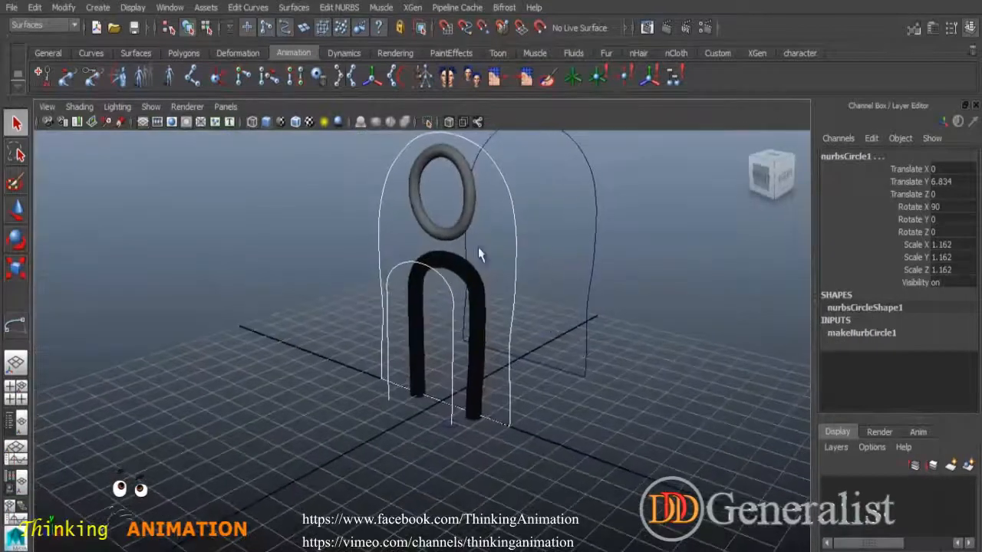
left_click(294, 7)
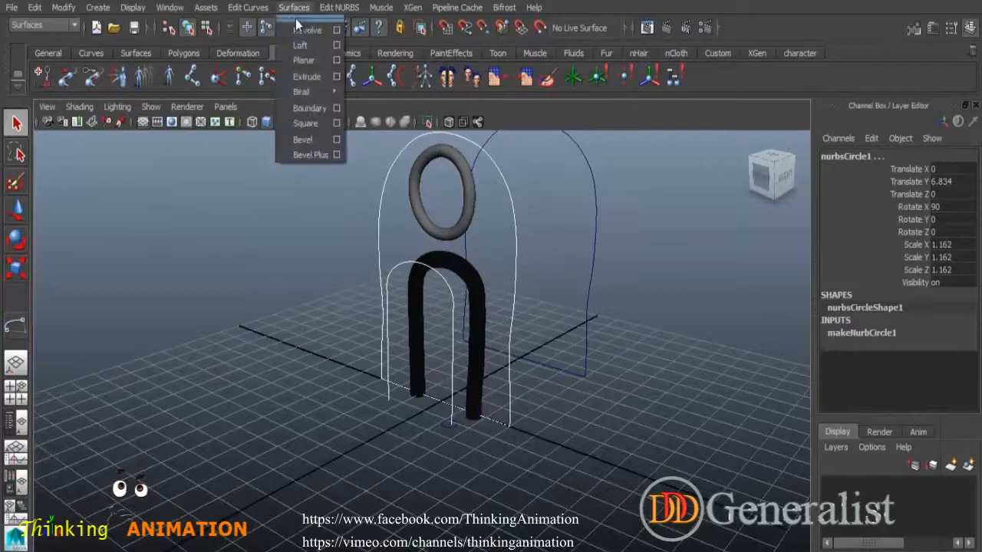
left_click(307, 60)
left_click_drag(514, 305, 366, 329, "alt")
scroll(594, 464, "up", 5)
left_click(593, 477)
left_click_drag(593, 477, 623, 446, "alt")
left_click(499, 185)
Step: Select the closed door outline curve, instead of the overlapping open path curve, in the front view
key("space")
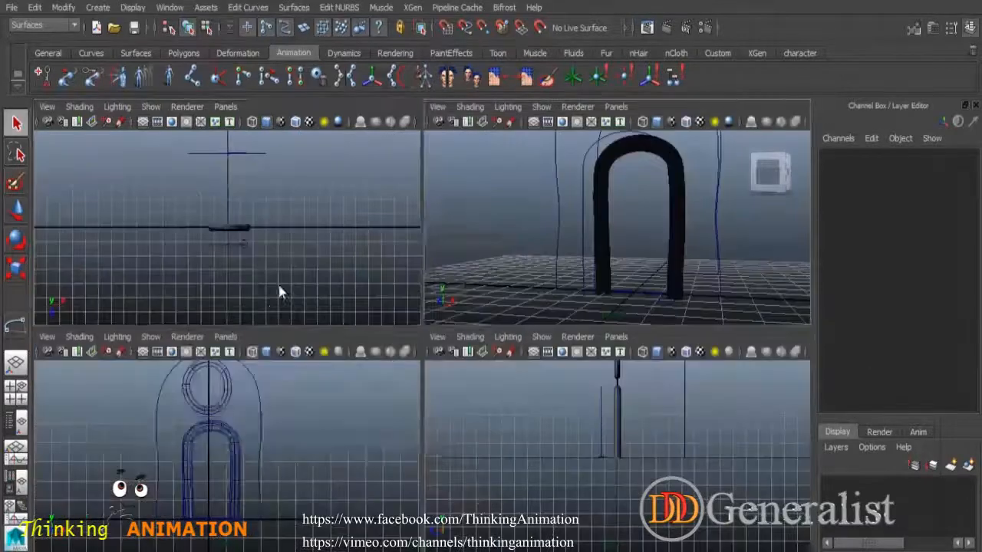
key("space")
key("space")
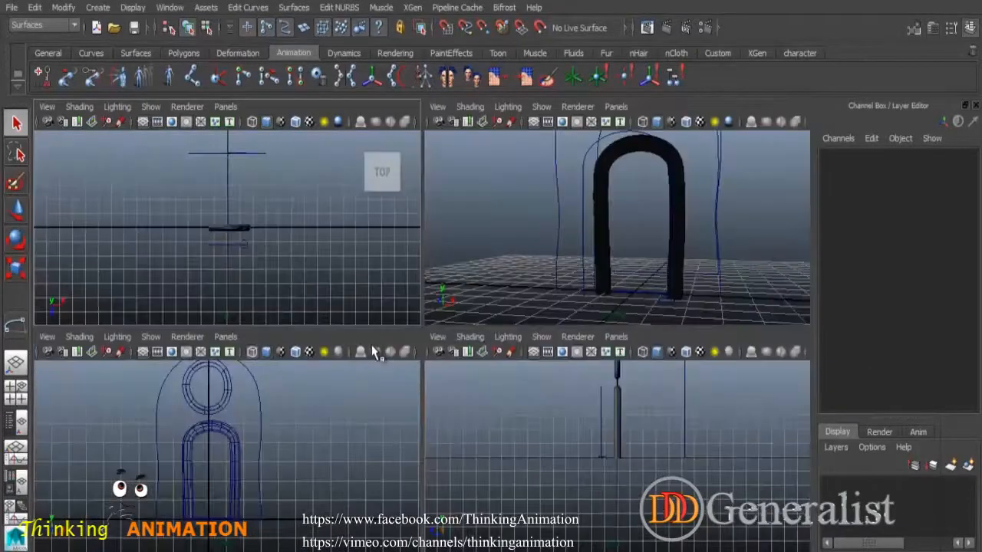
key("space")
scroll(530, 371, "up", 1)
middle_click_drag(503, 343, 463, 379, "alt")
left_click(378, 297)
scroll(476, 403, "down", 3)
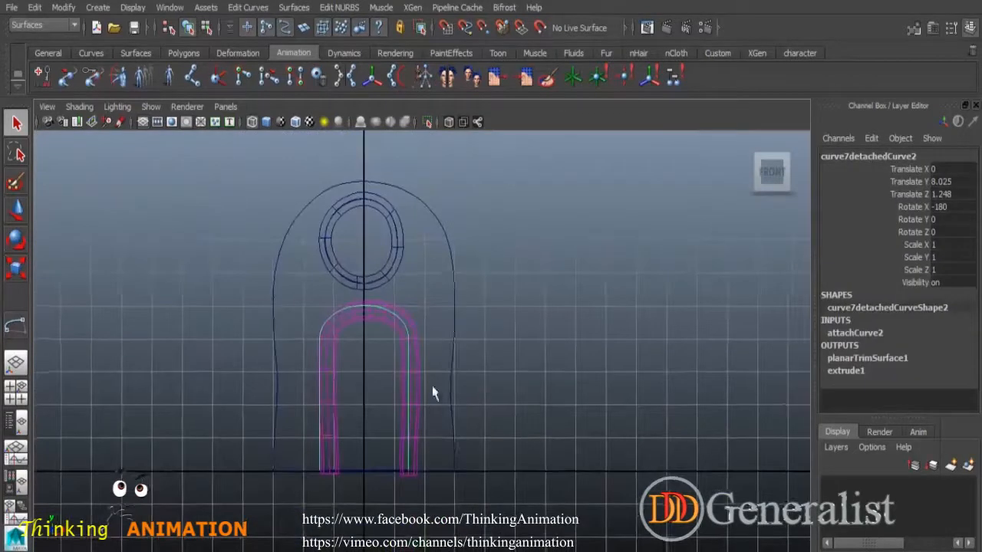
scroll(445, 414, "up", 2)
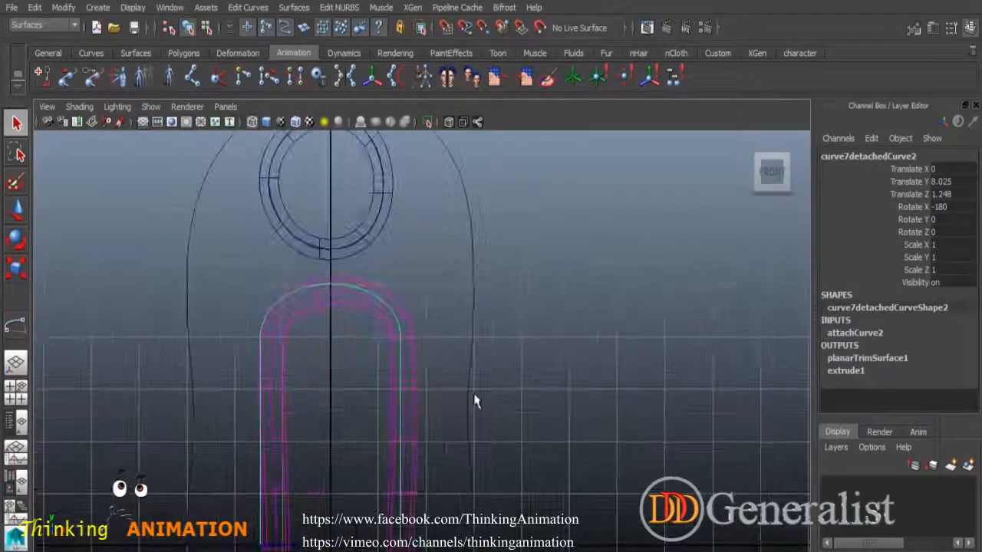
scroll(491, 361, "up", 2)
left_click(389, 231)
left_click(391, 224)
left_click(391, 227)
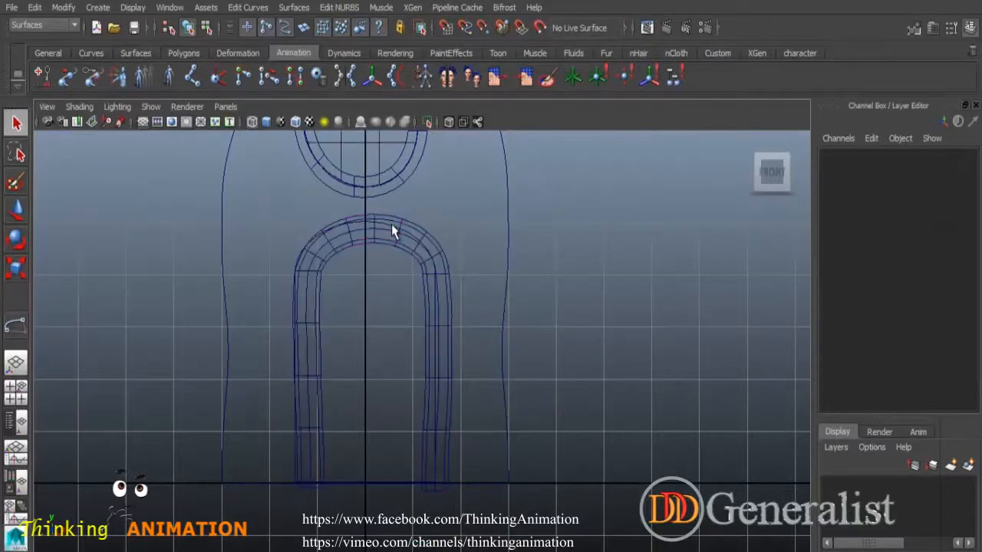
left_click(391, 226)
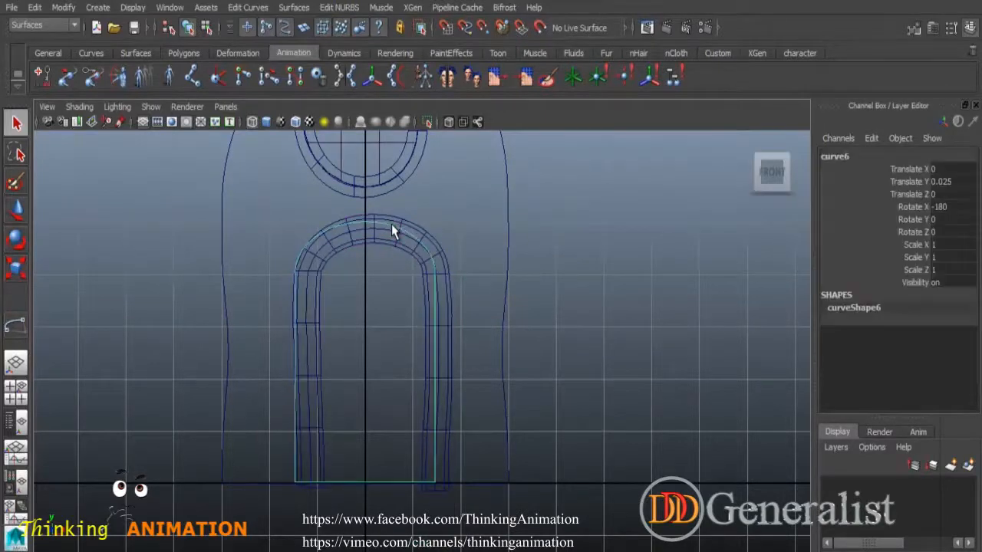
Step: Try to create a planar surface from the closed door outline, the house outline and the window circle, and inspect it in perspective
left_click(508, 205, "shift")
middle_click_drag(513, 213, 466, 329, "alt")
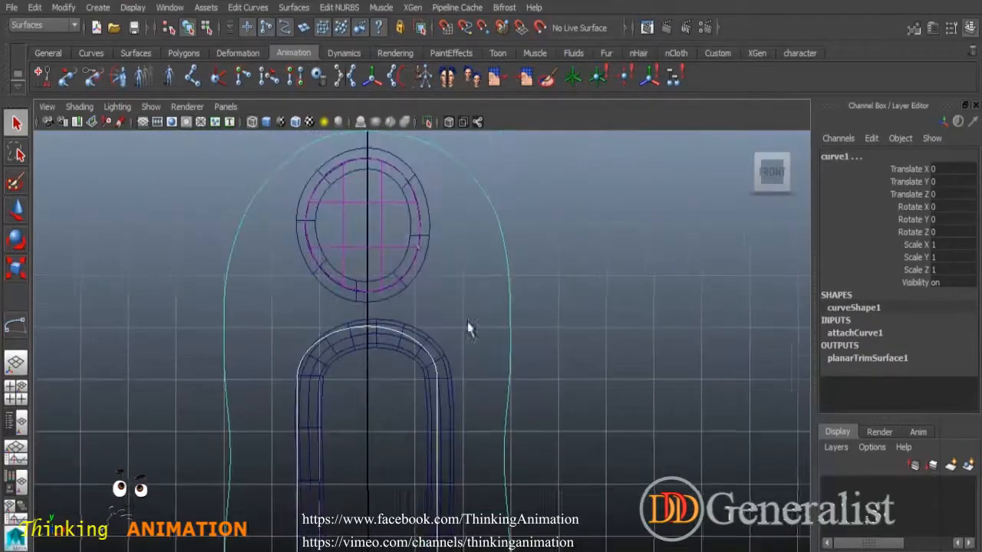
left_click(412, 198)
left_click(294, 8)
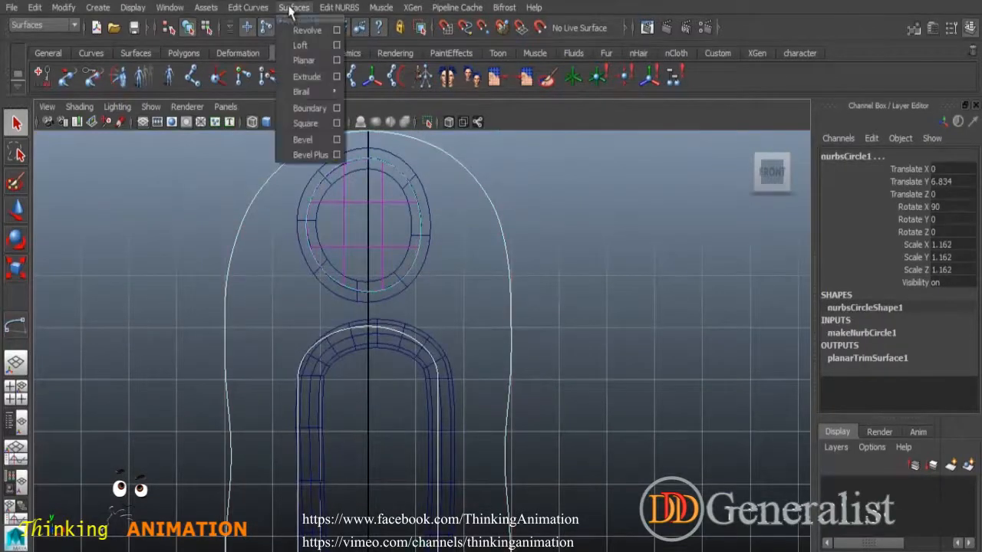
left_click(310, 62)
key("space")
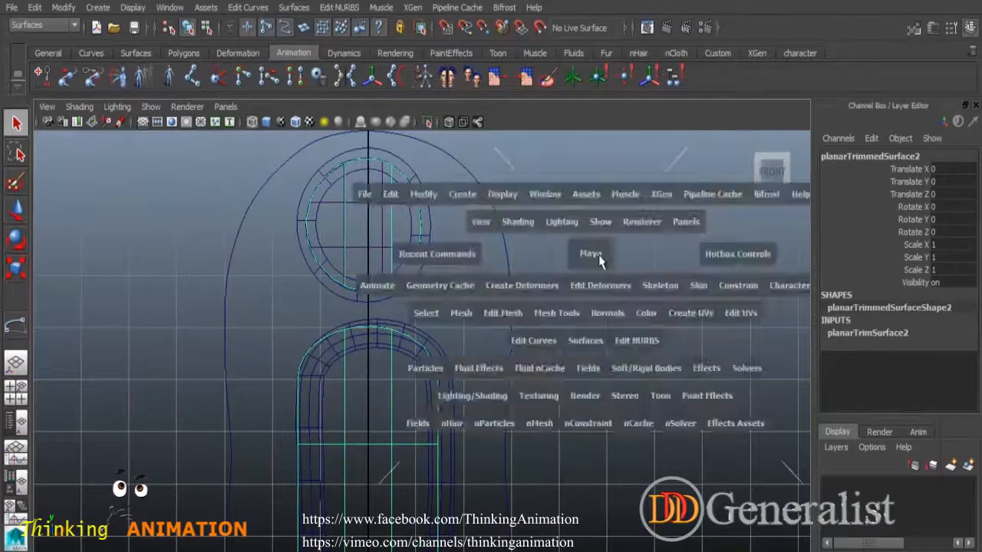
left_click_drag(587, 253, 629, 265)
right_click_drag(699, 395, 622, 368, "alt")
left_click_drag(621, 368, 544, 352, "alt")
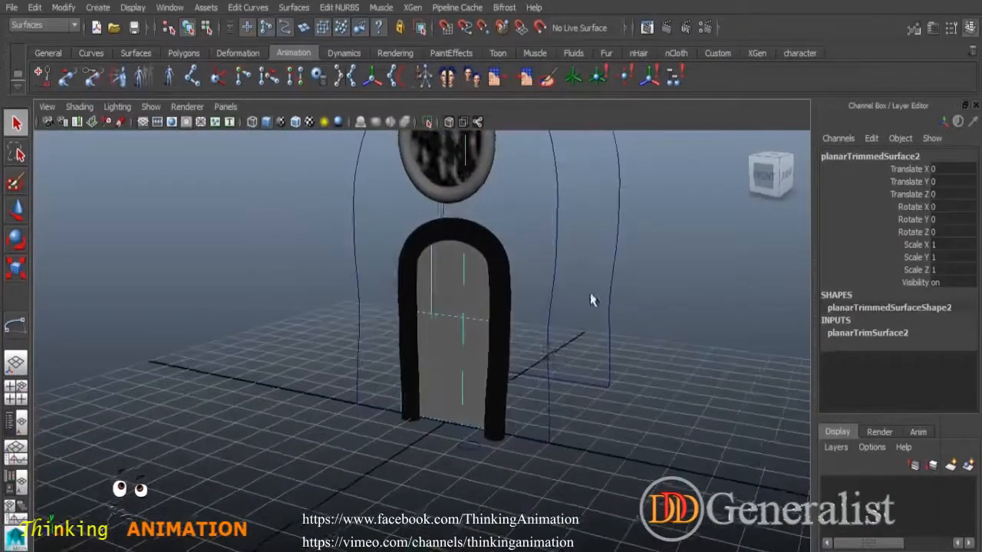
middle_click_drag(591, 297, 583, 394, "alt")
Step: Undo the last planar surface, stepping back and forth to compare the scene with and without the earlier one
left_click(552, 256)
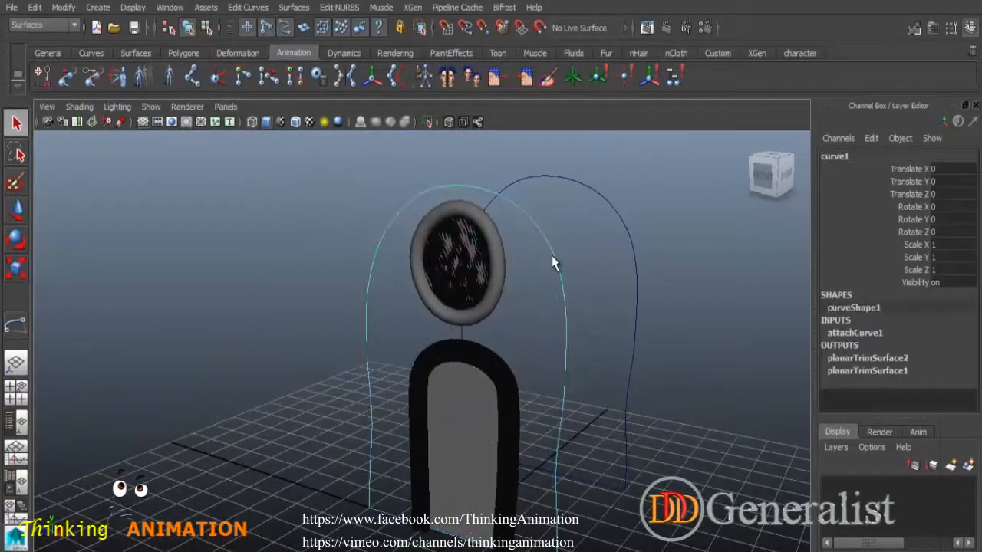
key("ctrl+z")
key("ctrl+z")
key("ctrl+z")
key("ctrl+z")
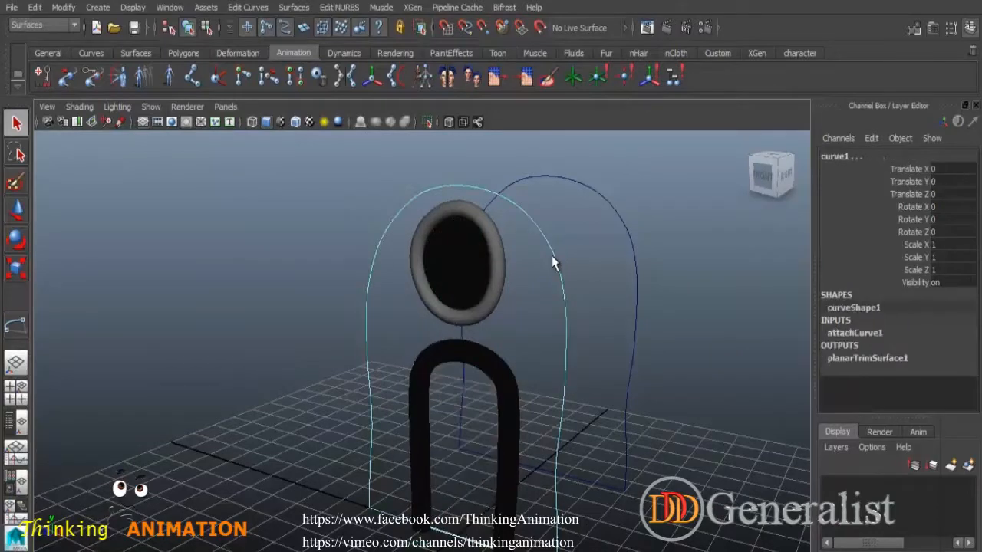
key("ctrl+z")
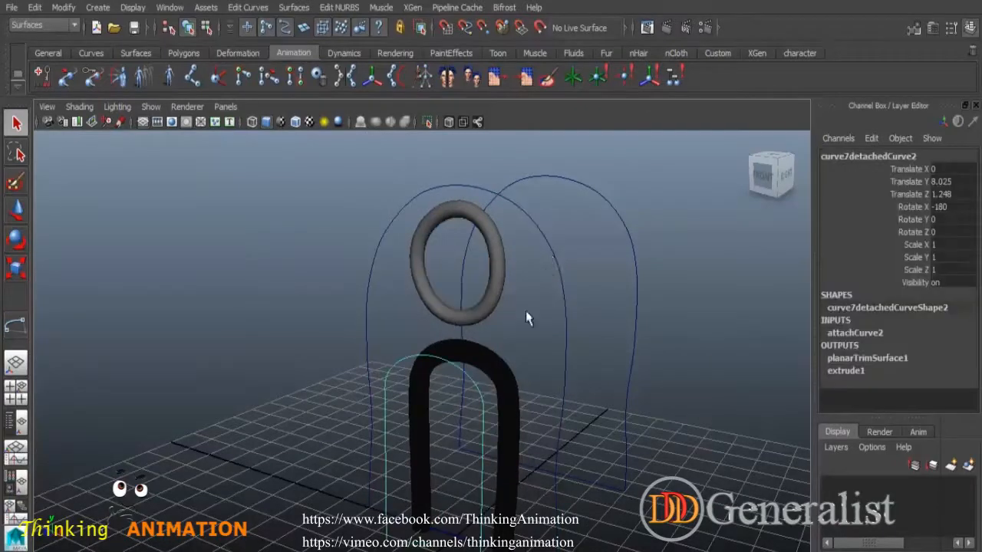
key("shift+z")
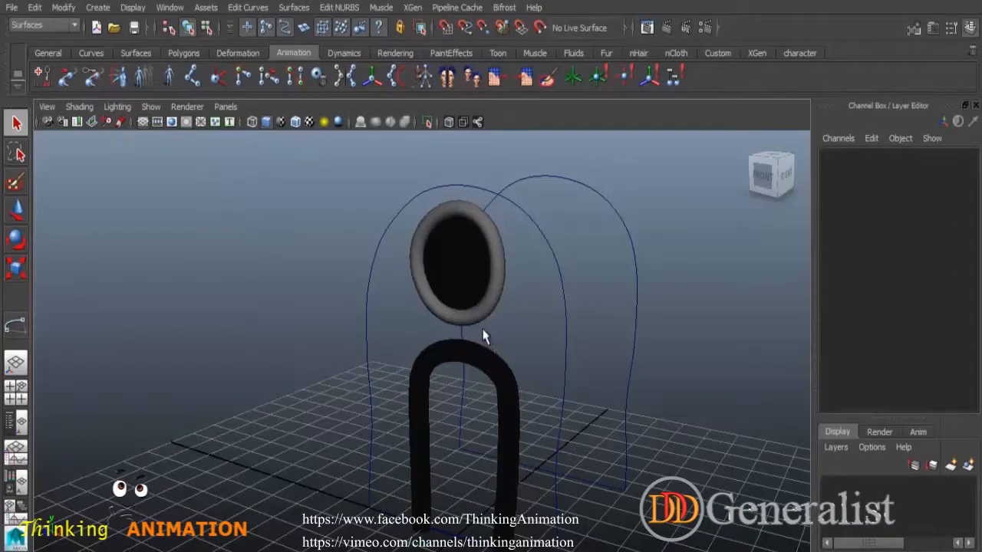
key("ctrl+z")
key("shift+z")
key("ctrl+z")
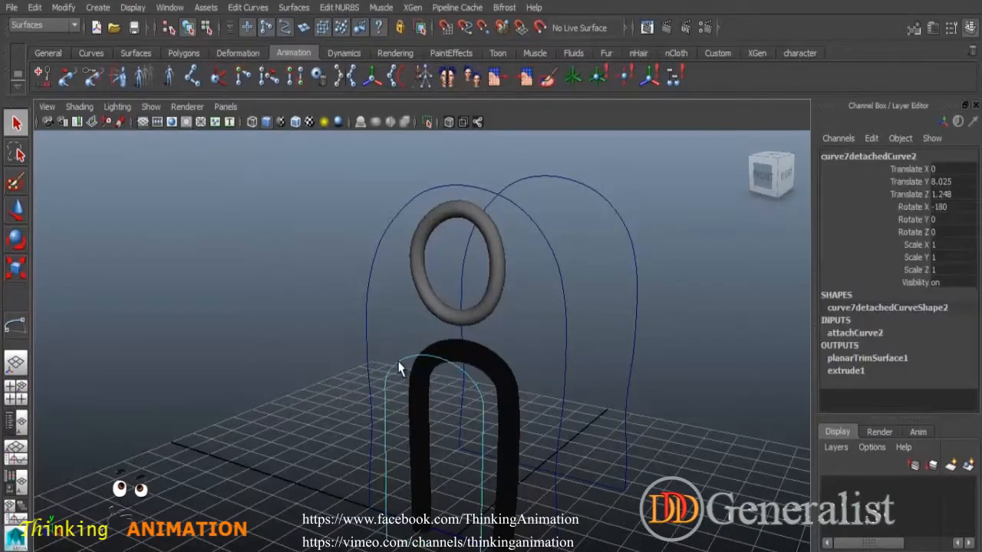
key("shift+z")
Step: Examine the surface filling the round window against the front house outline in the perspective and orthographic views
left_click_drag(442, 343, 526, 210, "alt")
left_click(527, 210)
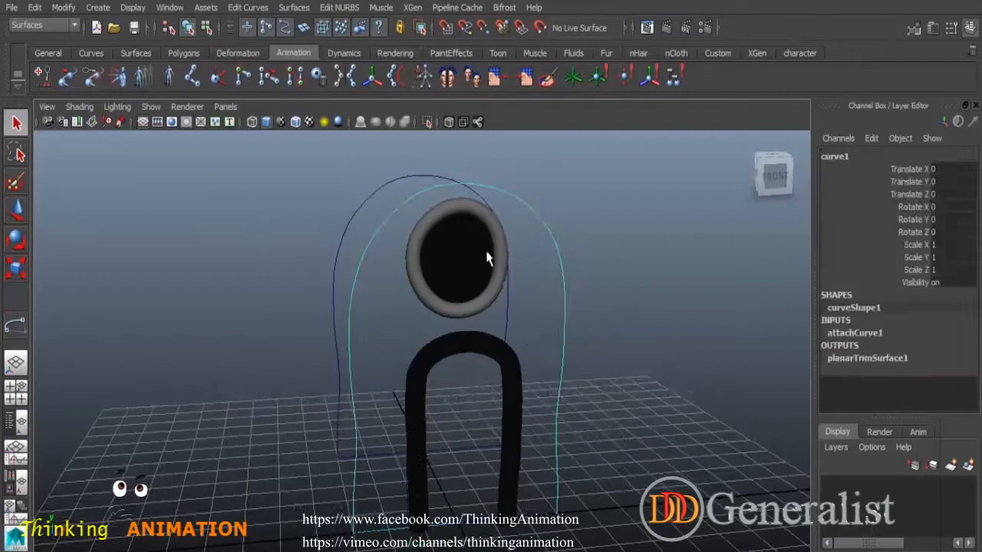
left_click(475, 267)
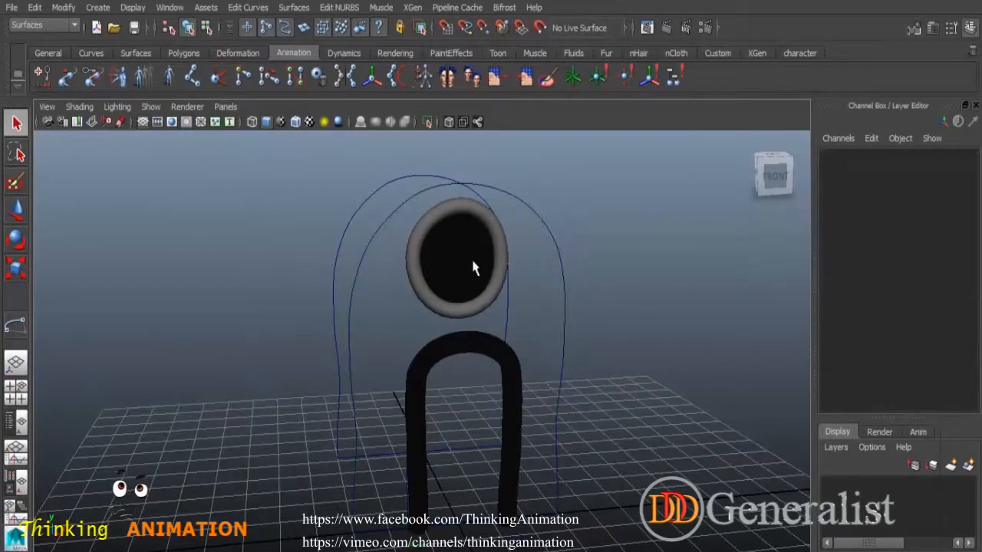
left_click(507, 195)
key("space")
key("space")
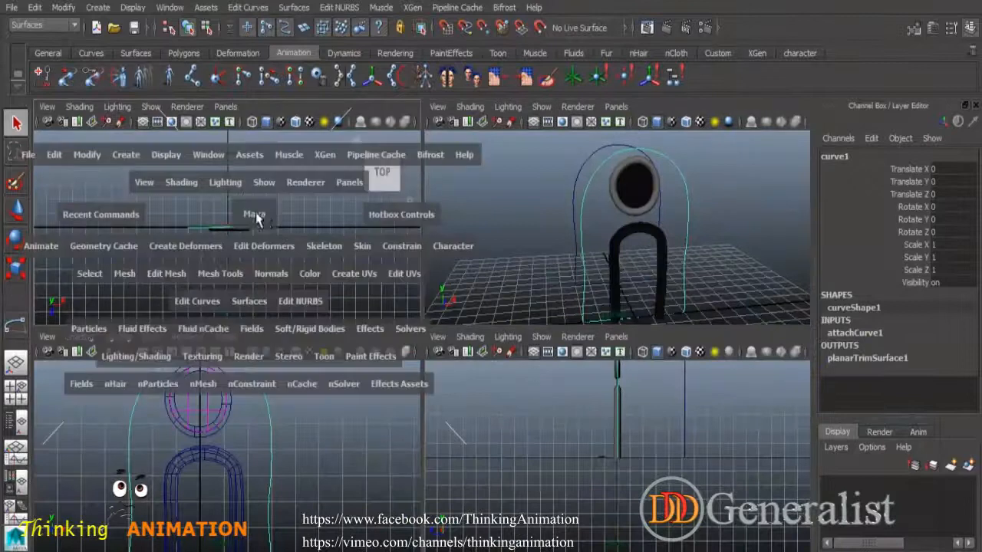
key("space")
key("space")
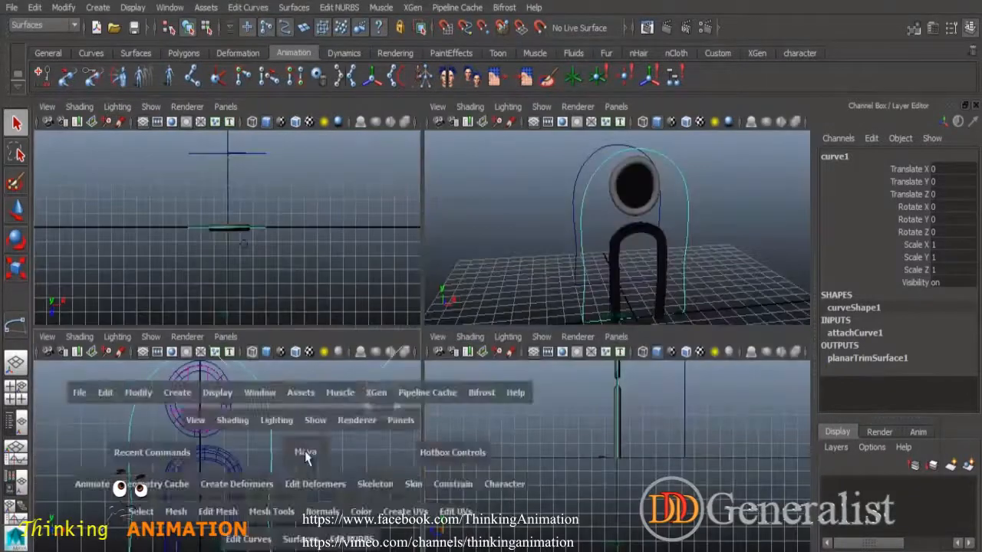
Step: Undo back past the first planar surface to the original curve selection
key("ctrl+z")
key("ctrl+z")
key("ctrl+z")
key("ctrl+z")
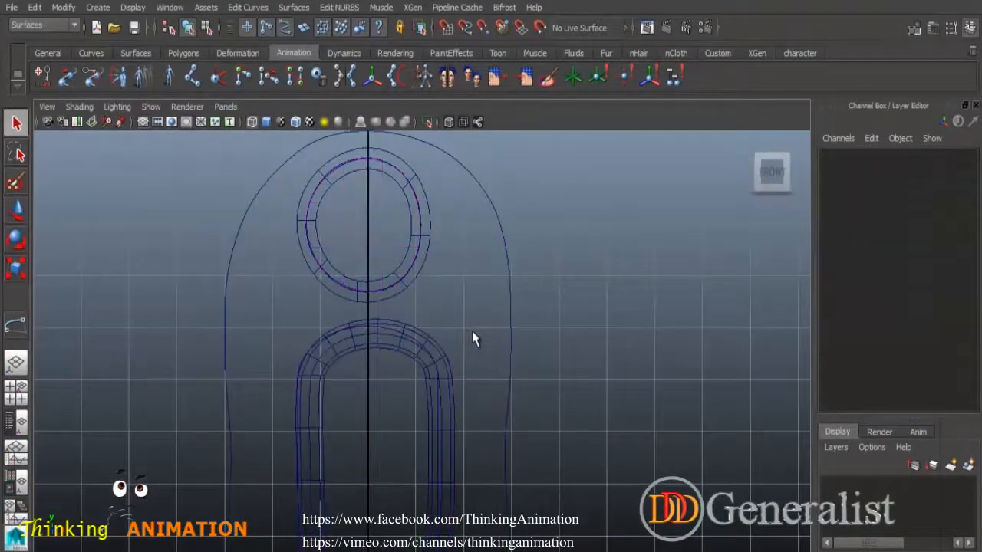
key("ctrl+z")
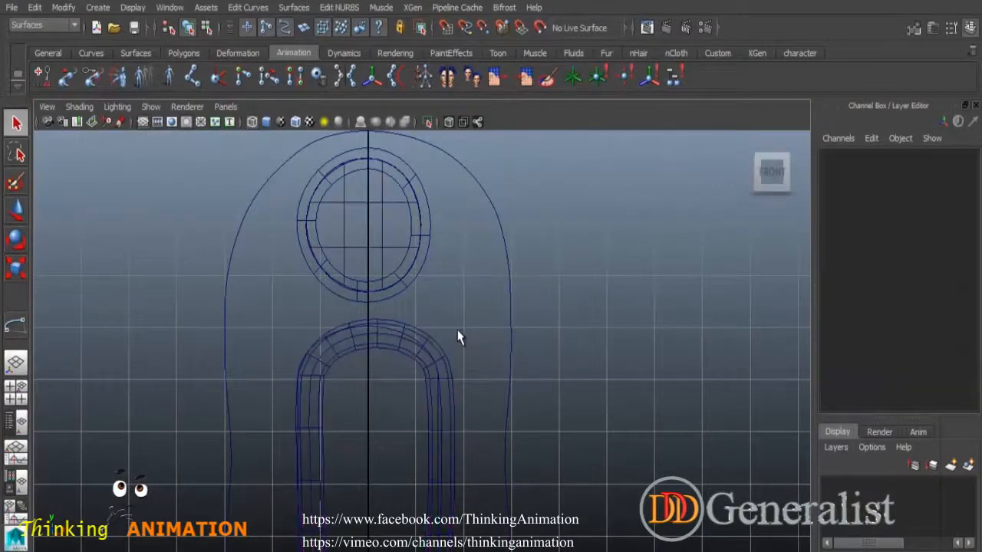
key("ctrl+z")
key("ctrl+z")
key("ctrl+z")
key("ctrl+z")
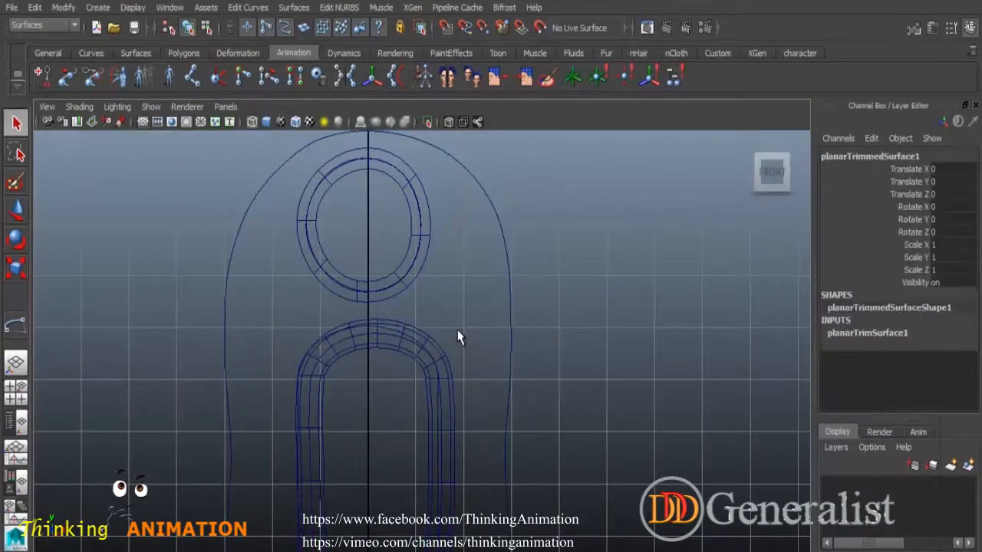
key("ctrl+z")
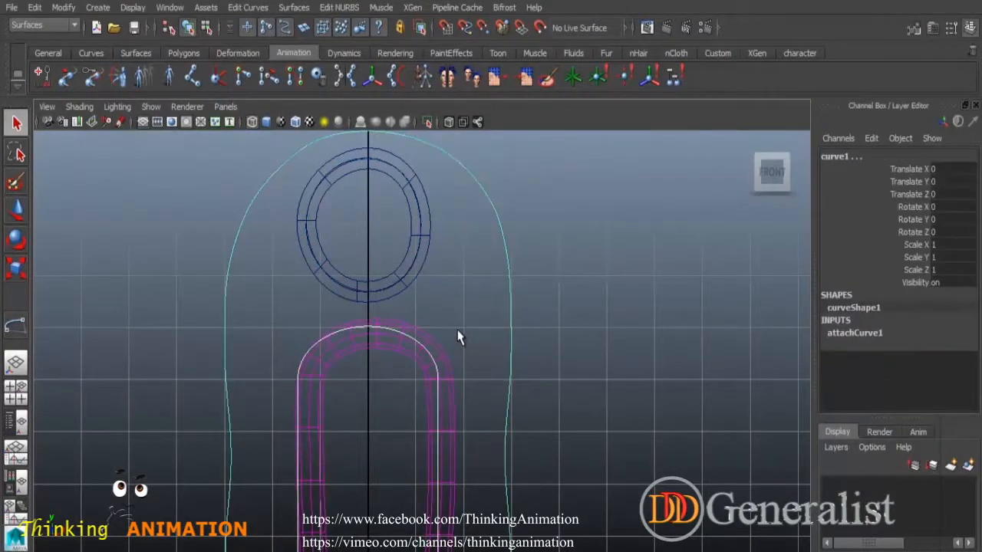
Step: Delete the open door path curve that the door frame was extruded along
left_click(408, 338)
key("Delete")
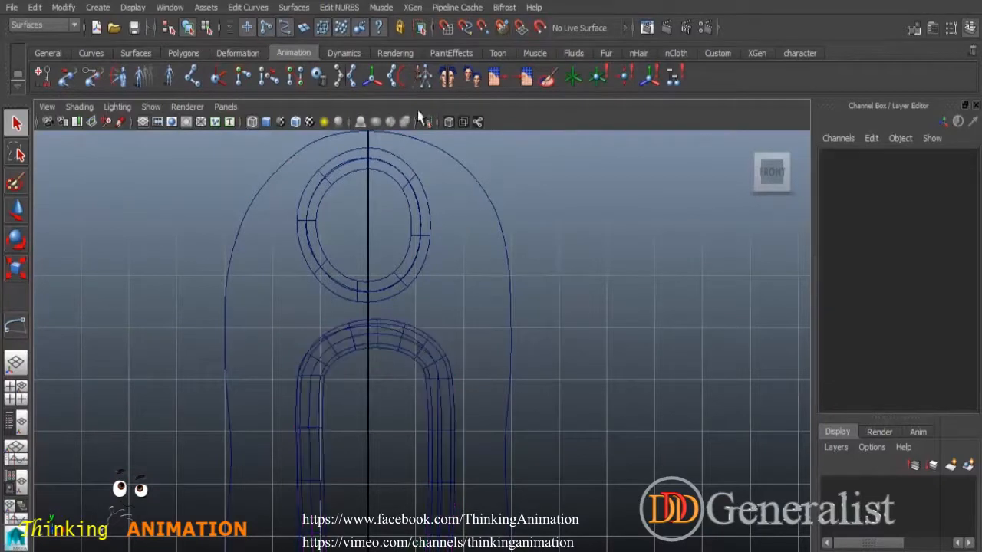
Step: Try to create a planar surface again from the house outline, the window circle and the closed door outline, and inspect it in perspective
left_click(440, 149)
left_click(400, 171, "shift")
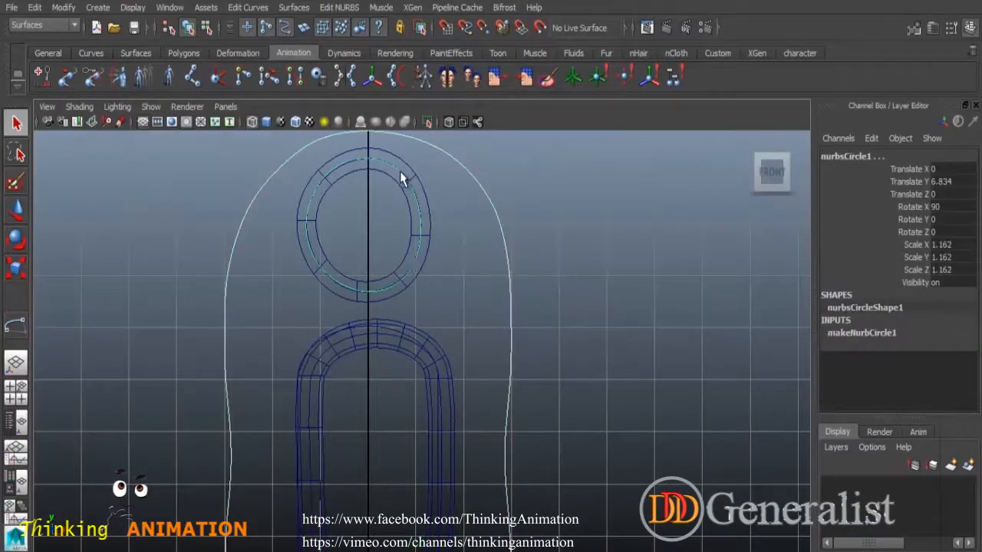
left_click(412, 348, "shift")
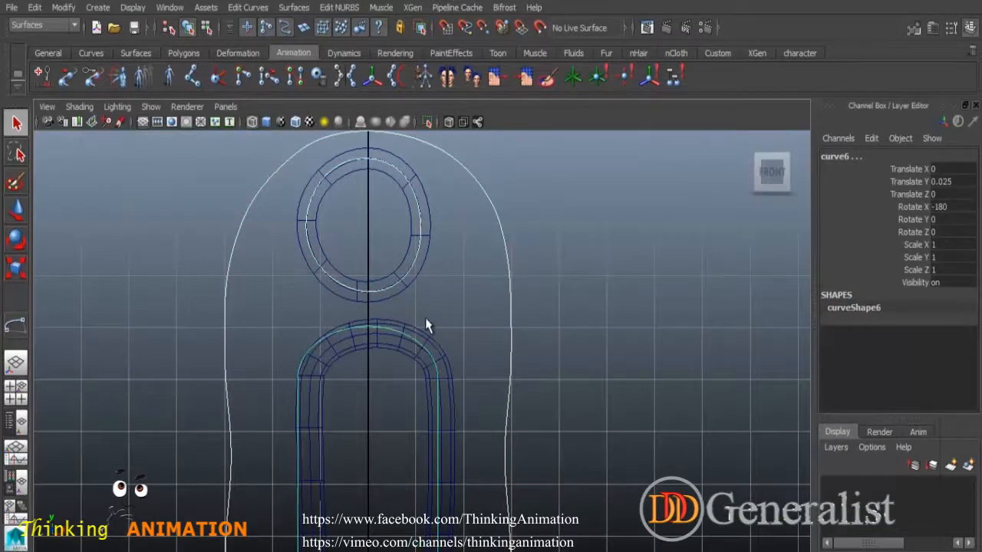
scroll(427, 326, "down", 3)
left_click(303, 7)
left_click(304, 60)
key("space")
key("space")
left_click(605, 299)
left_click_drag(604, 299, 514, 381, "alt")
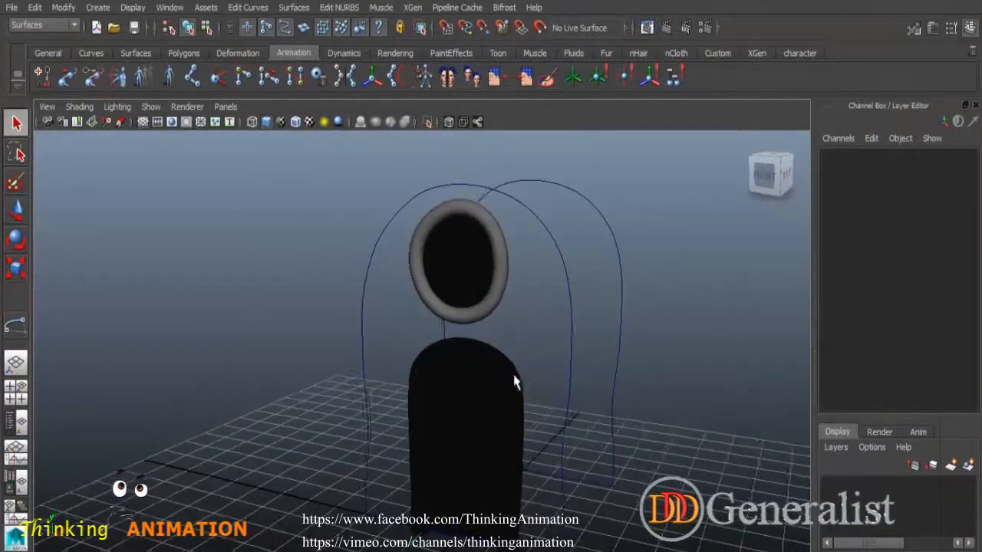
Step: Undo the planar surface made after removing the door path curve, and return to the four-view layout
key("ctrl+z")
key("ctrl+z")
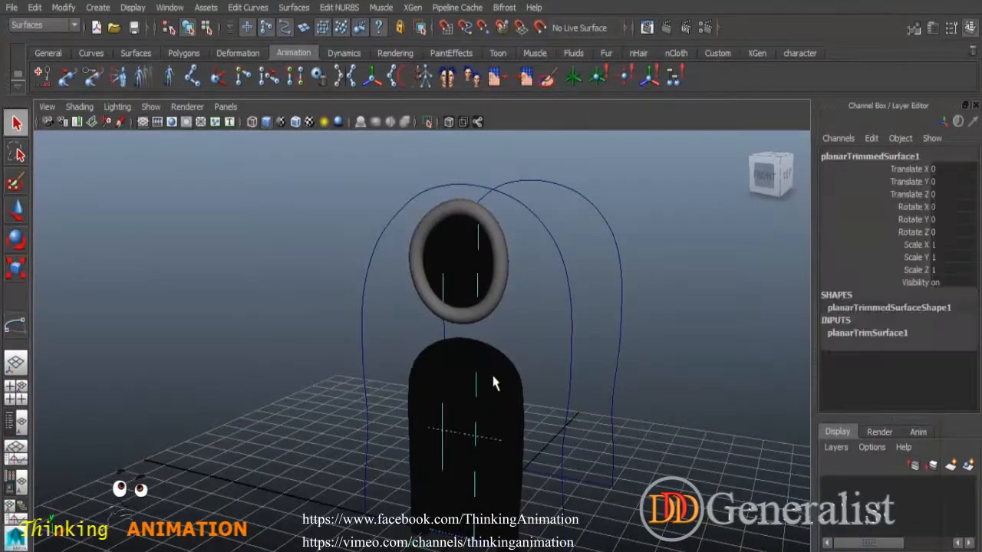
key("space")
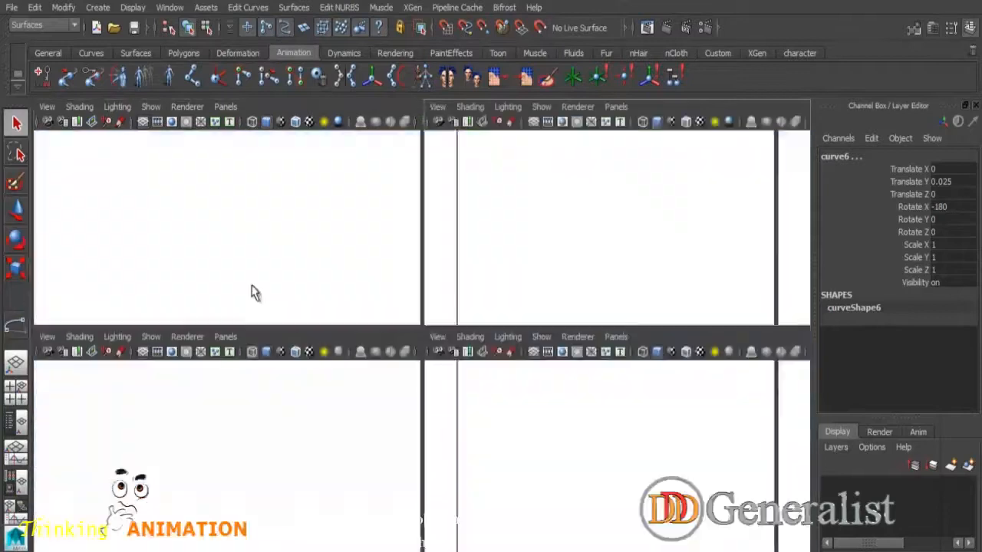
Step: Create a planar surface from the window circle, the closed door outline and the house outline, and inspect it in perspective
key("space")
left_click(429, 267)
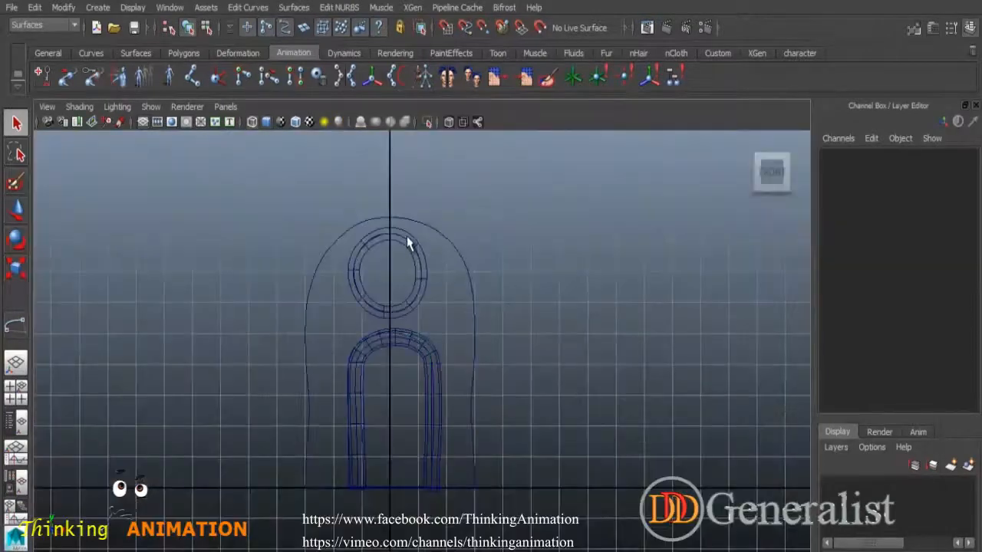
left_click(408, 243)
left_click(418, 346, "shift")
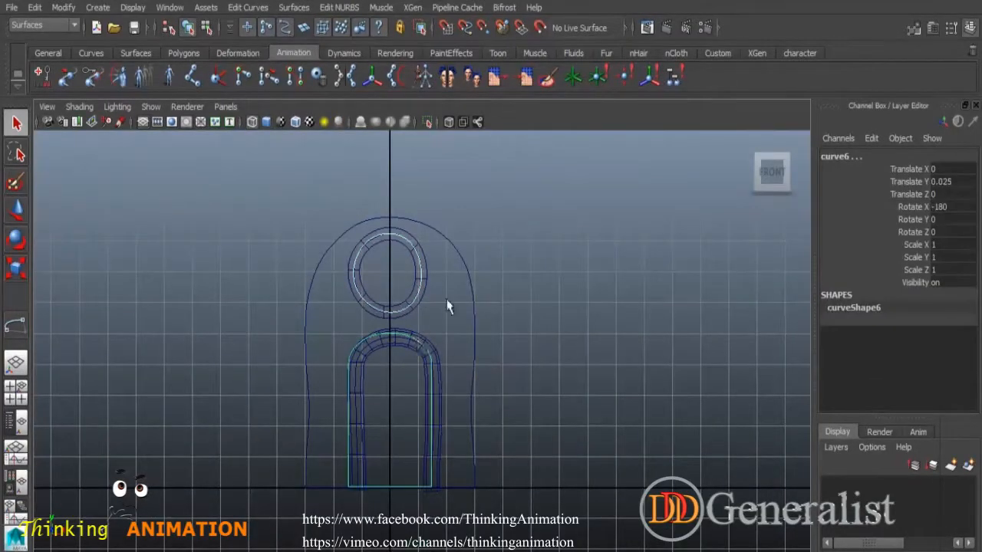
left_click(450, 242, "shift")
left_click(306, 9)
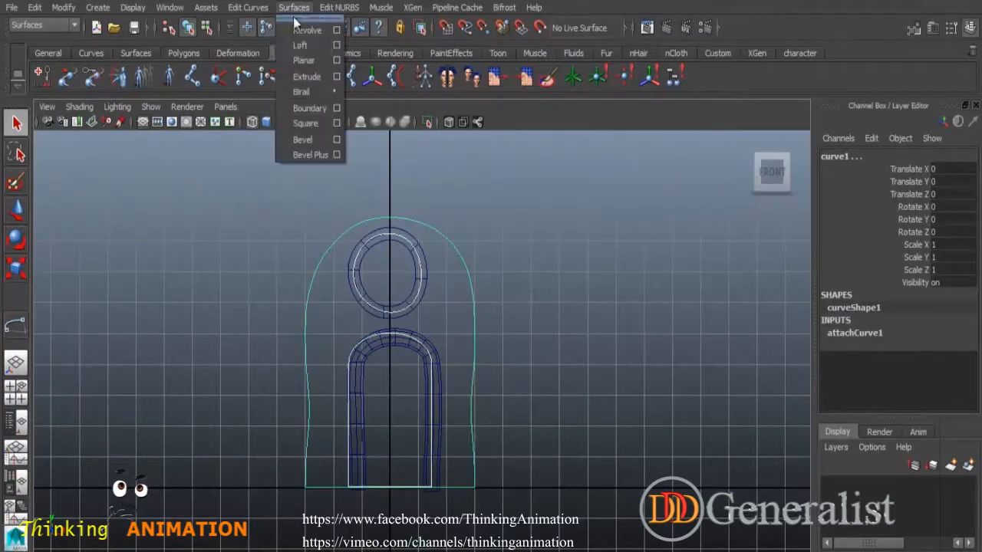
left_click(307, 59)
key("space")
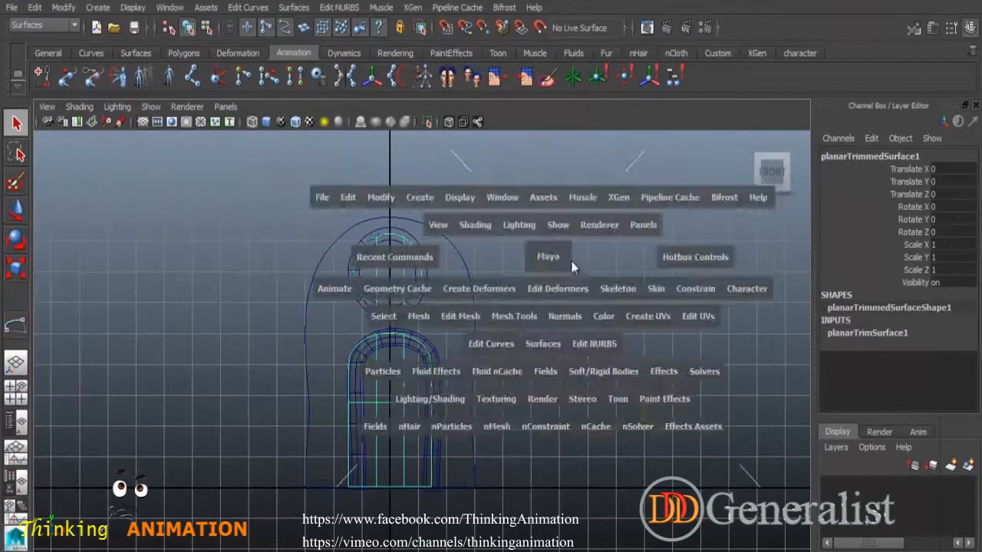
key("space")
left_click(668, 346)
left_click_drag(671, 384, 472, 368, "alt")
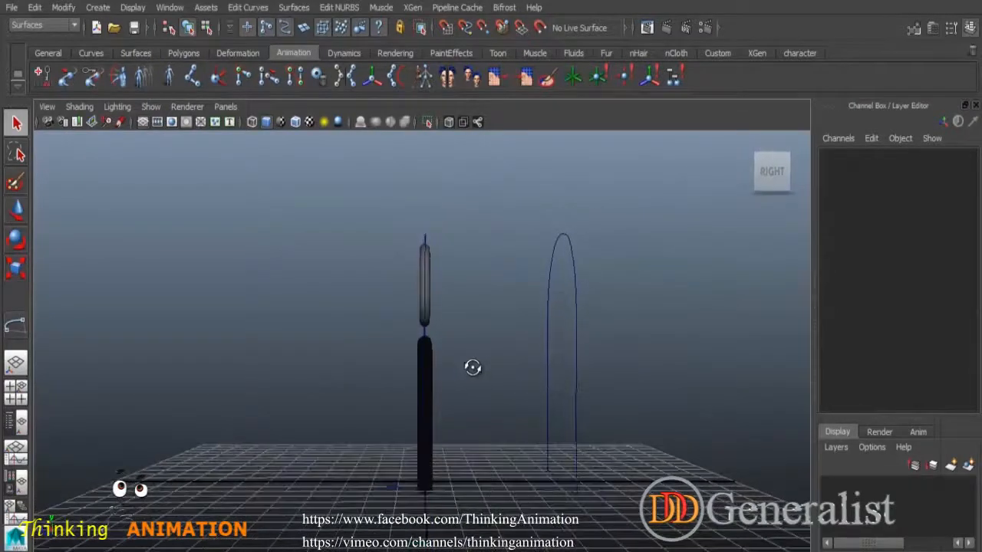
Step: Examine the front house outline curve from the side and in perspective to check whether it is flat
left_click(426, 338)
left_click_drag(426, 342, 719, 379, "alt")
key("space")
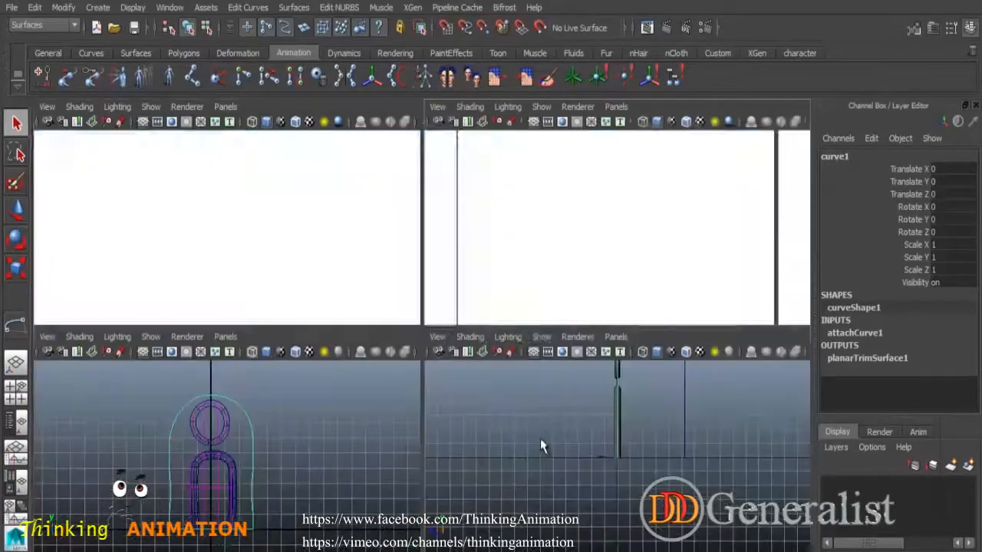
key("space")
middle_click_drag(524, 309, 498, 453, "alt")
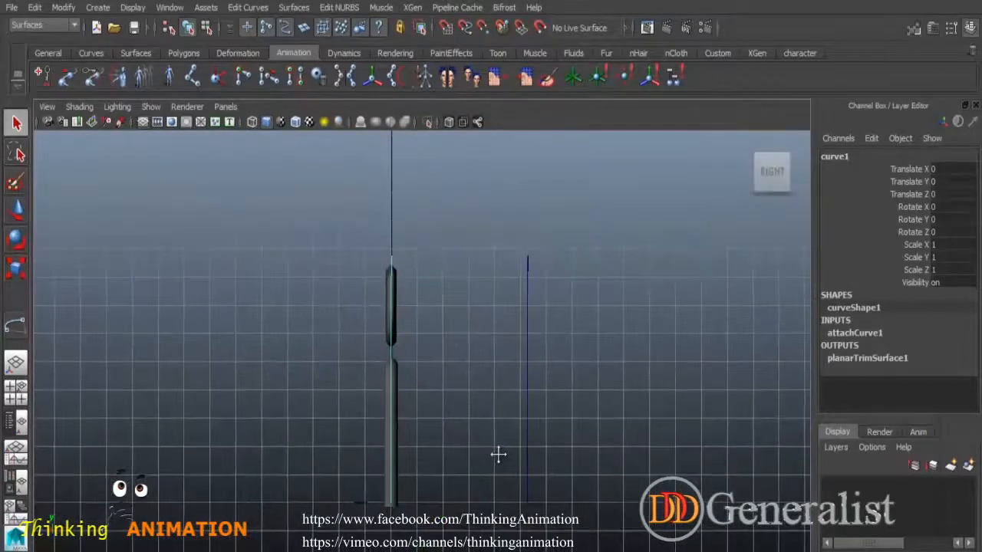
key("space")
key("space")
left_click_drag(625, 350, 364, 339, "alt")
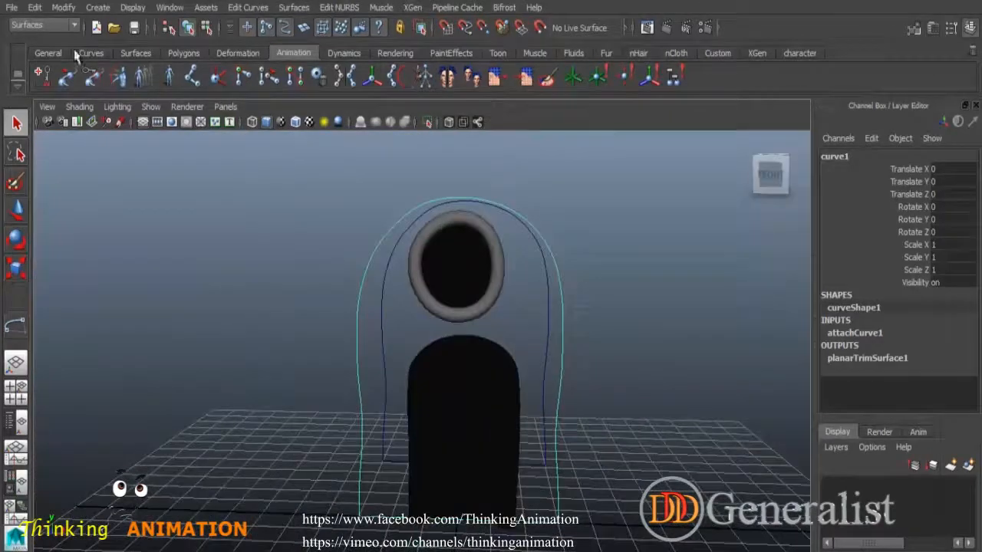
Step: Delete the construction history of the front house outline and try to create a planar surface from that curve alone
left_click(34, 9)
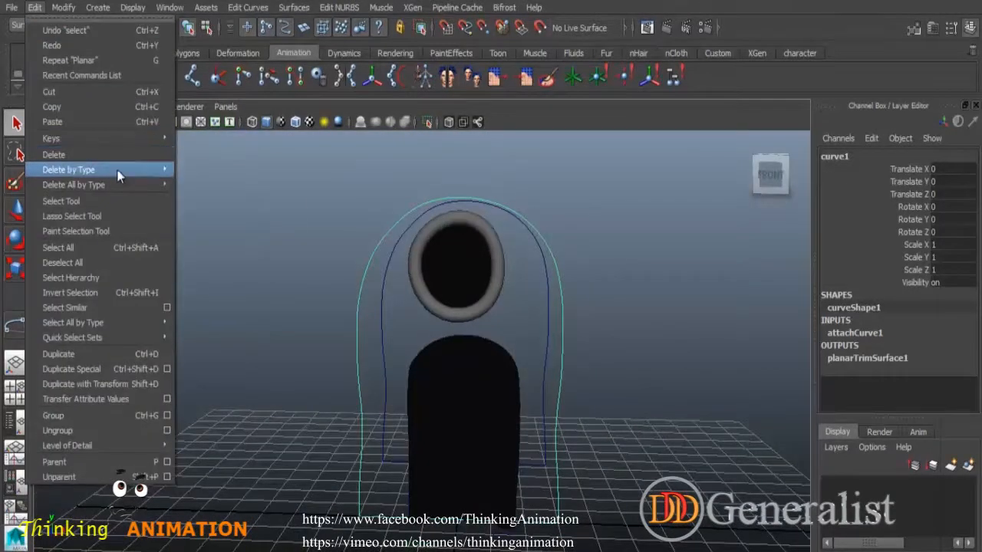
mouse_move(115, 185)
mouse_move(161, 171)
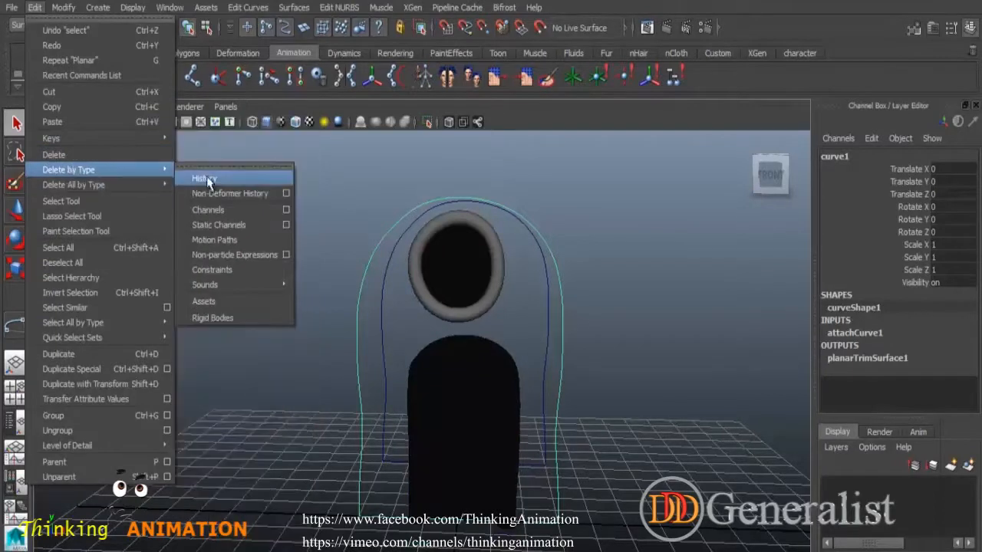
left_click(206, 176)
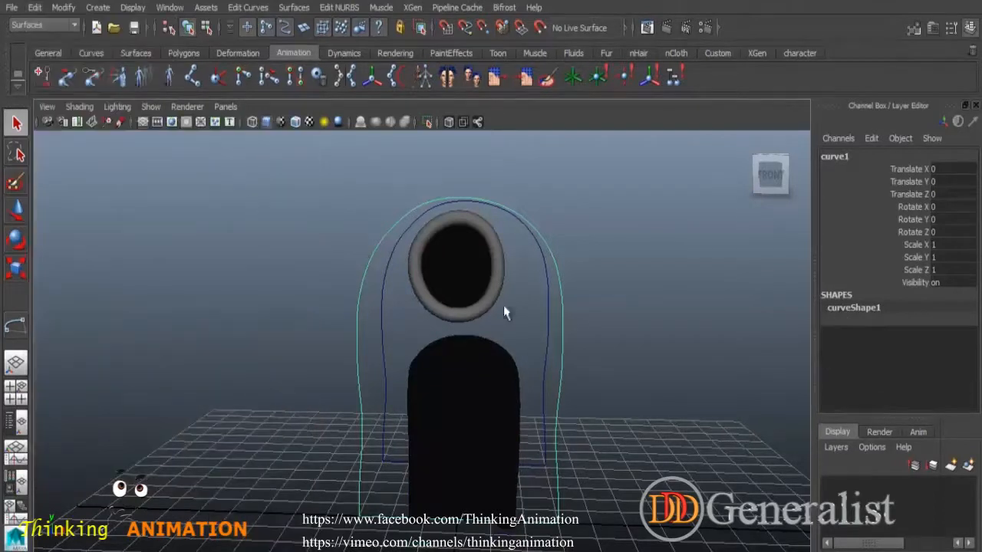
left_click(295, 10)
left_click(307, 60)
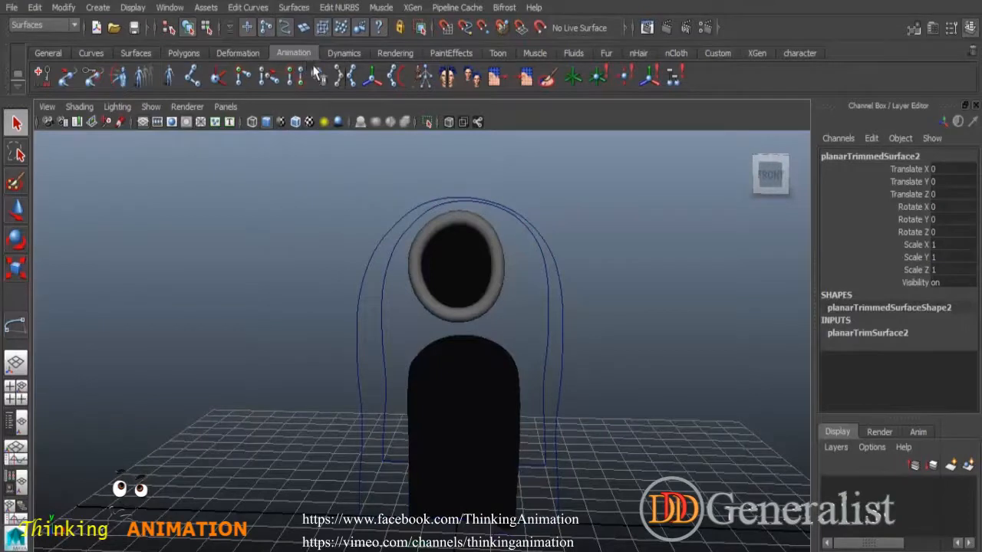
left_click_drag(551, 359, 516, 341, "alt")
Step: Try to create a planar surface from the rear house outline curve
left_click(534, 241)
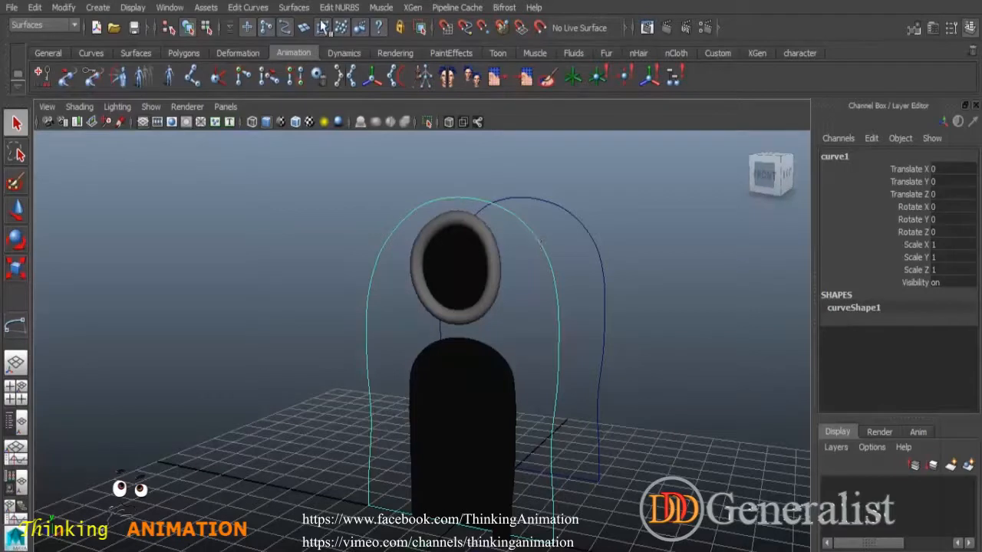
left_click(557, 210)
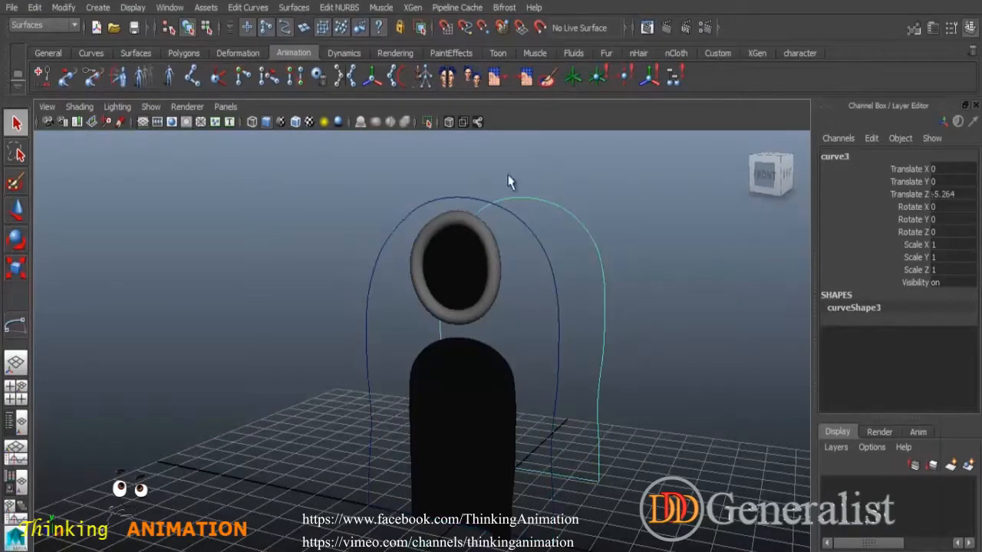
left_click(259, 11)
left_click(295, 10)
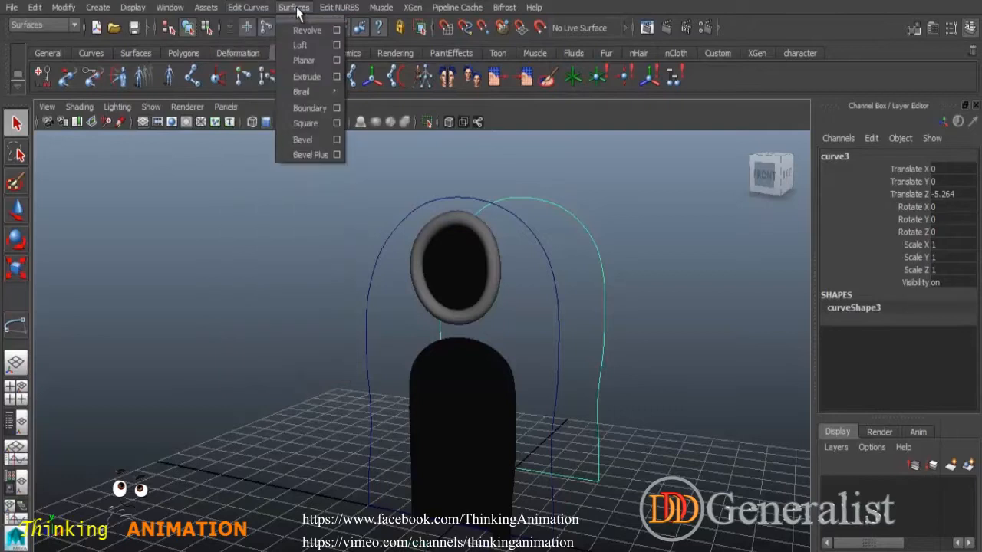
left_click(304, 62)
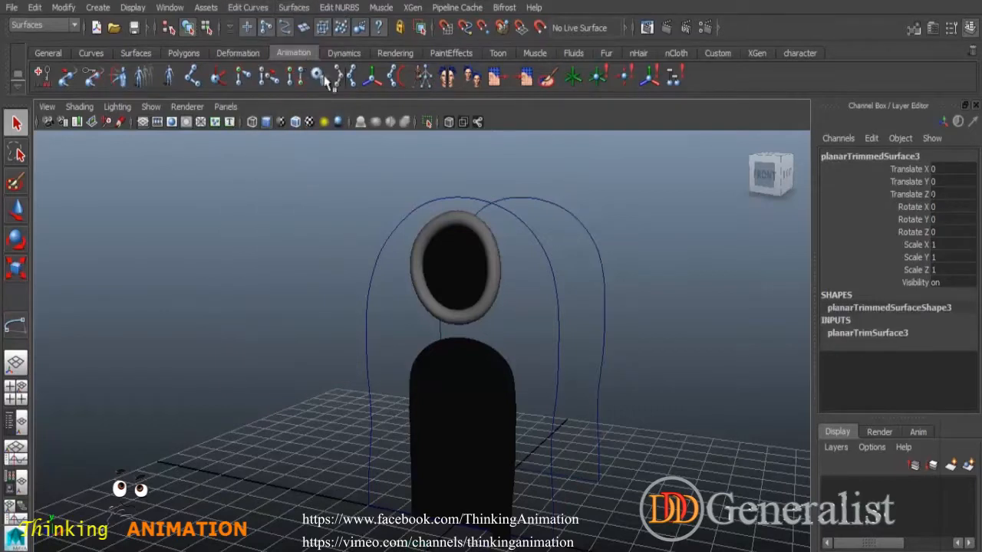
key("ctrl+z")
Step: Loft a surface between the front and rear house outlines, inspect it, and undo the loft
left_click(294, 7)
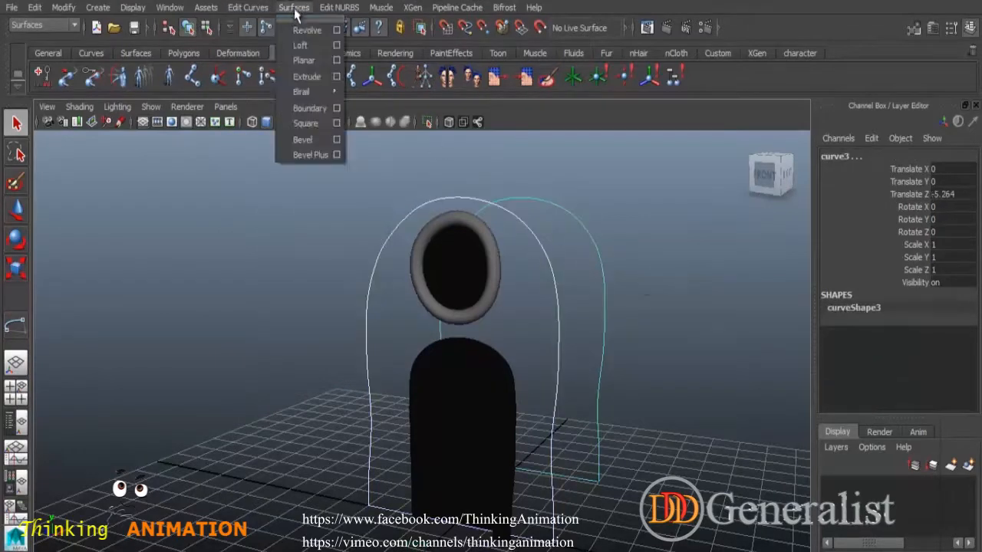
left_click(308, 46)
left_click(344, 198)
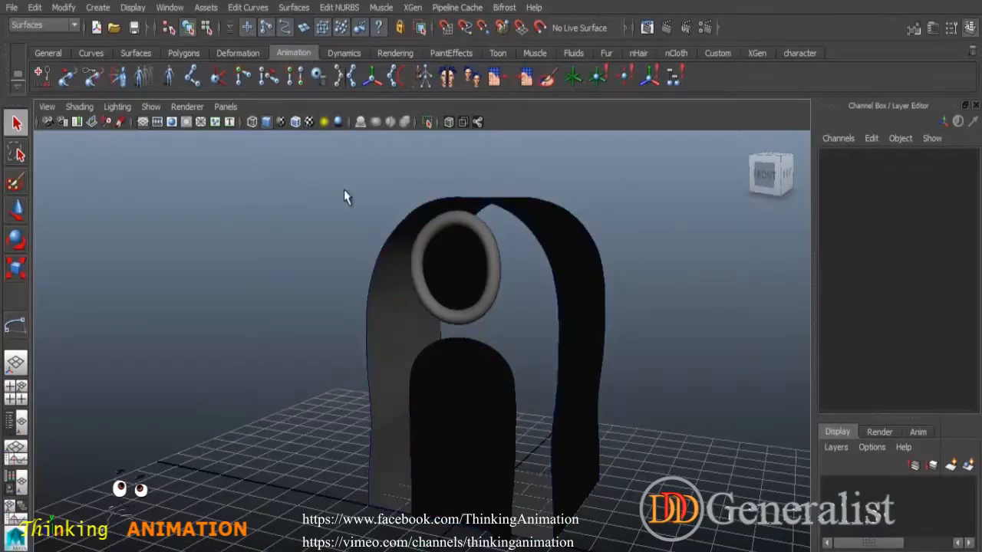
left_click_drag(502, 435, 521, 445, "alt")
key("ctrl+z")
key("ctrl+z")
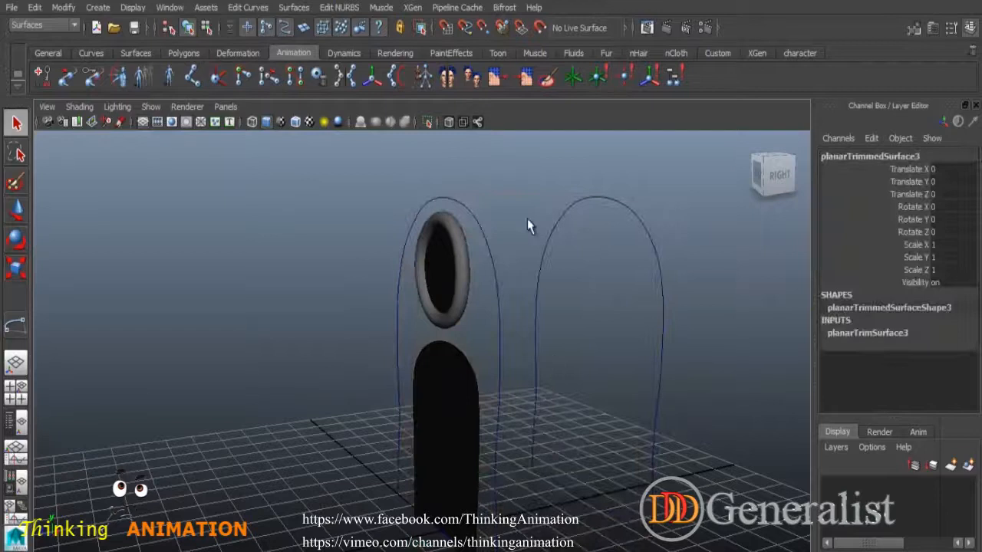
Step: Select the front house outline and examine its base line up close around the foot of the door frame
left_click(466, 206)
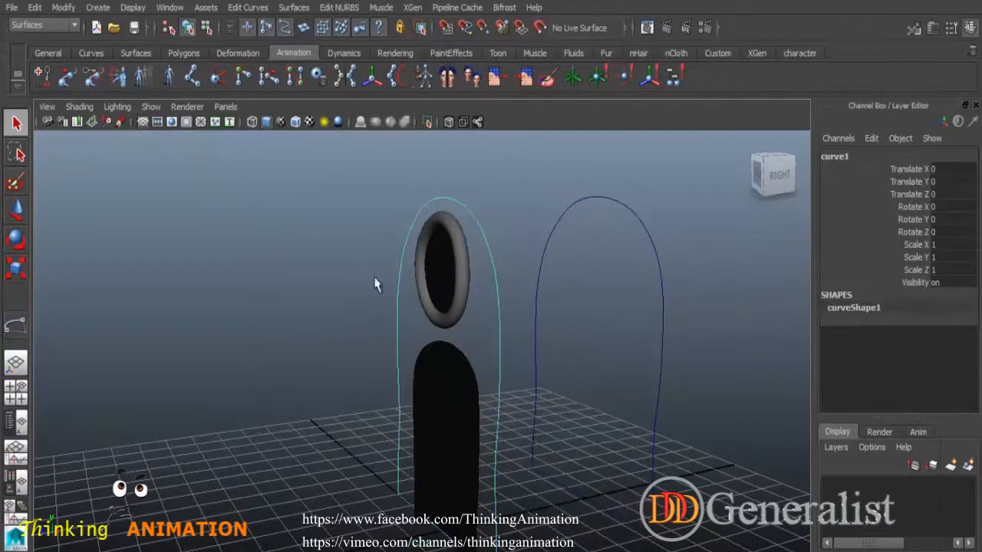
left_click_drag(449, 426, 578, 394, "alt")
right_click_drag(579, 394, 669, 481, "alt")
left_click_drag(669, 481, 640, 462, "alt")
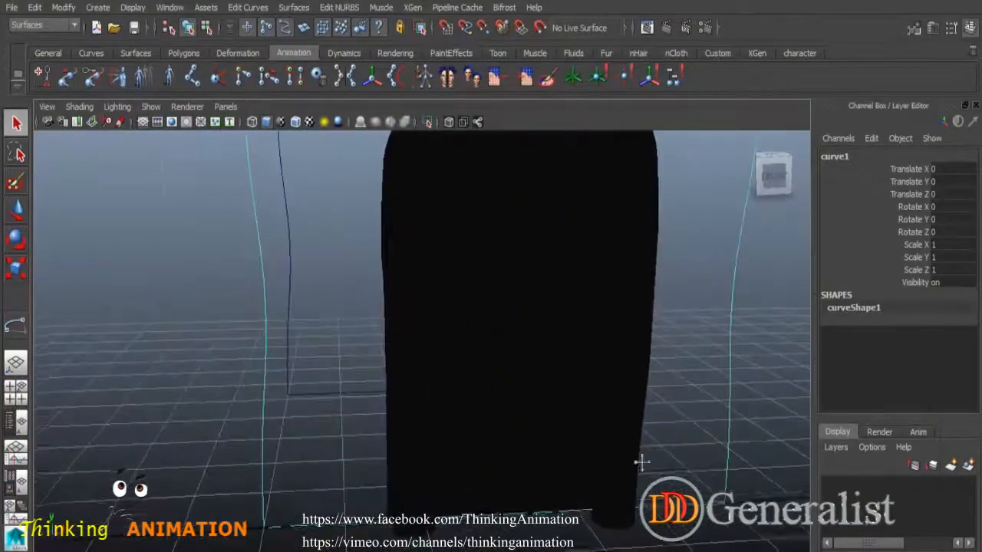
middle_click_drag(639, 463, 516, 358, "alt")
middle_click_drag(306, 371, 326, 360, "alt")
right_click_drag(568, 399, 833, 542, "alt")
middle_click_drag(544, 409, 944, 402, "alt")
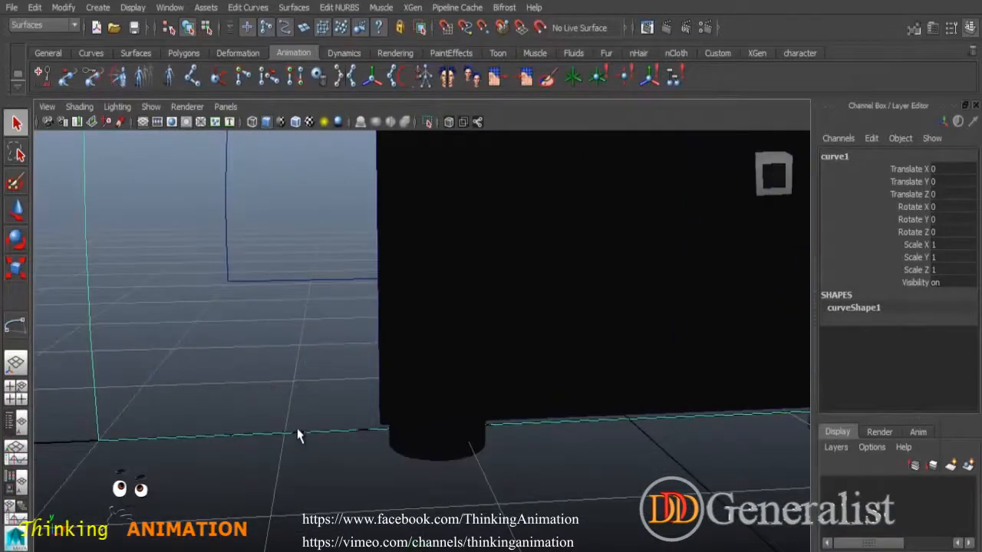
Step: Apply Open/Close Curves to the arched outline curve and try to fill it with a planar surface
left_click(241, 11)
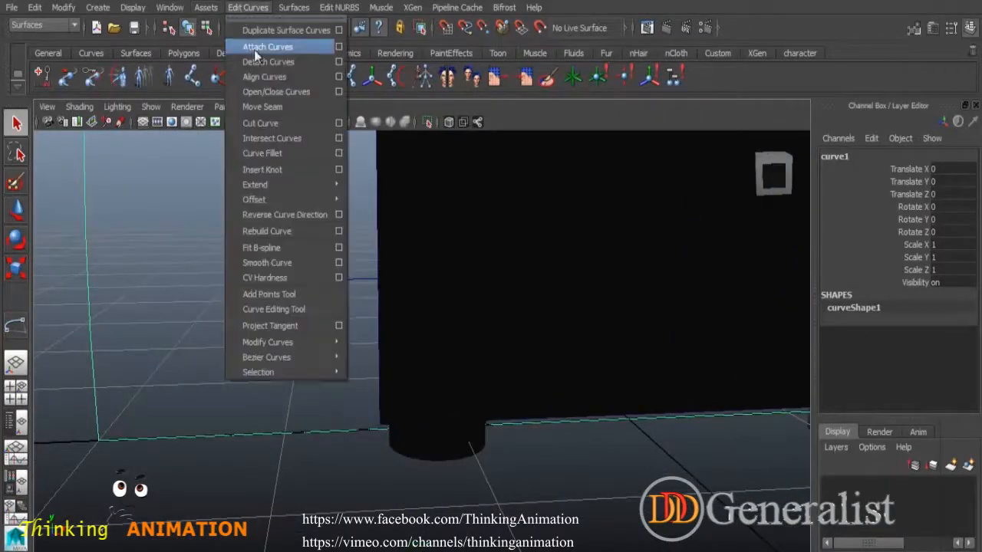
left_click(274, 91)
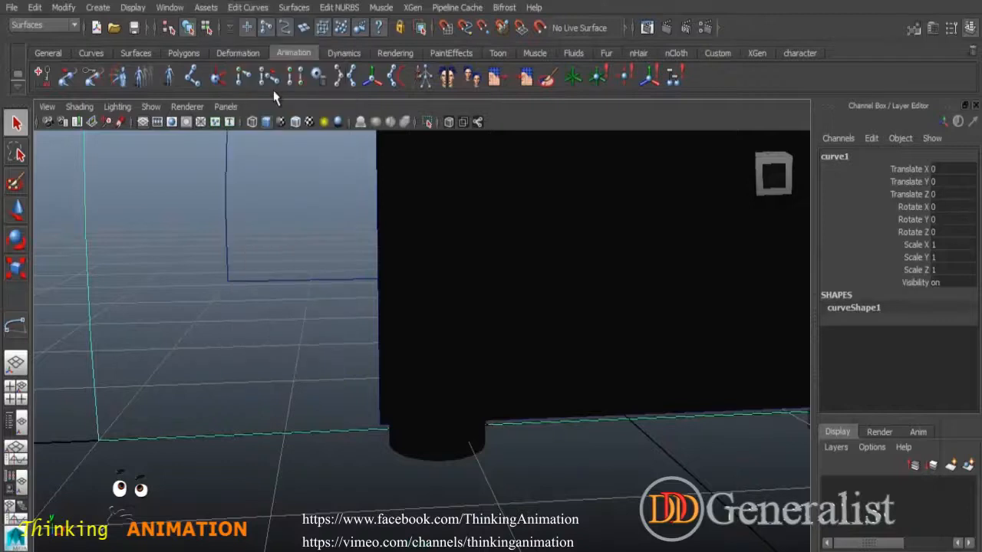
scroll(345, 250, "down", 3)
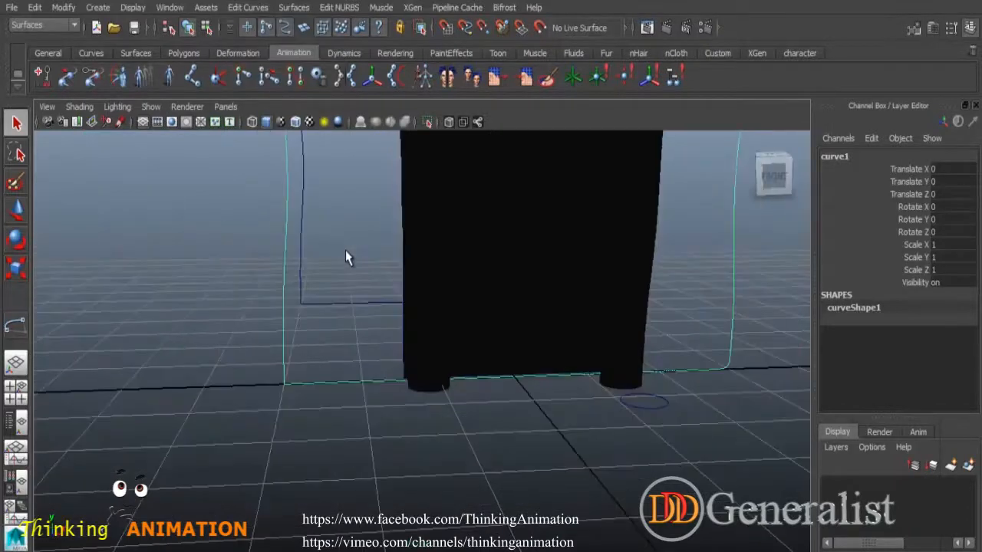
scroll(348, 249, "down", 2)
left_click(305, 9)
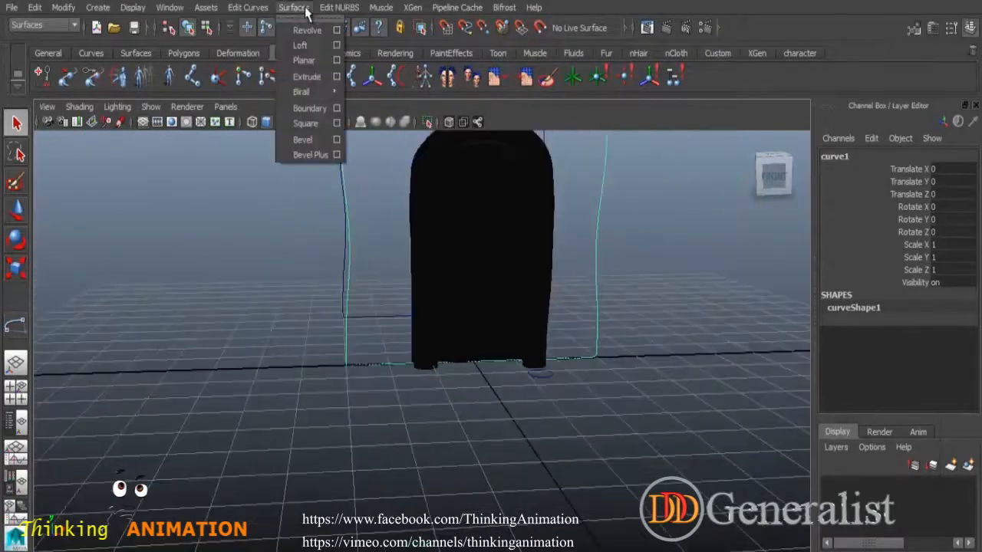
left_click(305, 61)
left_click(599, 318)
left_click_drag(601, 325, 422, 409, "alt")
Step: Examine the arched outline and the inner ring and arch shapes in the front view
key("space")
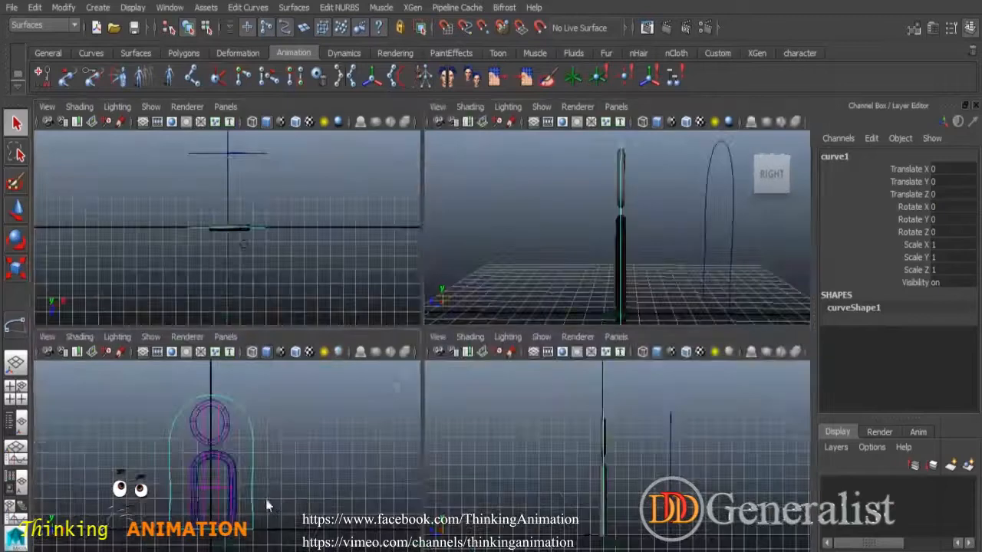
key("space")
right_click_drag(397, 388, 511, 482, "alt")
middle_click_drag(495, 426, 496, 394, "alt")
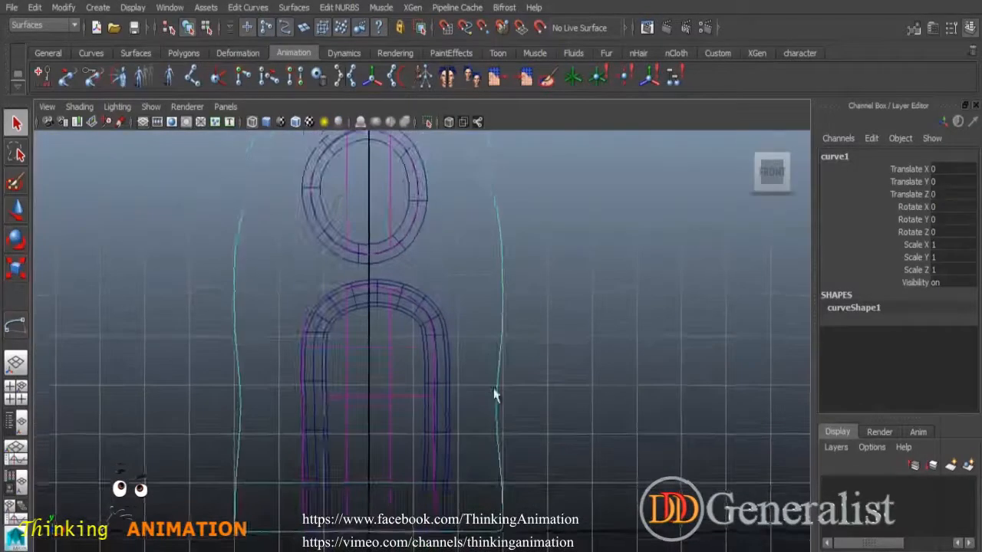
scroll(496, 391, "down", 3)
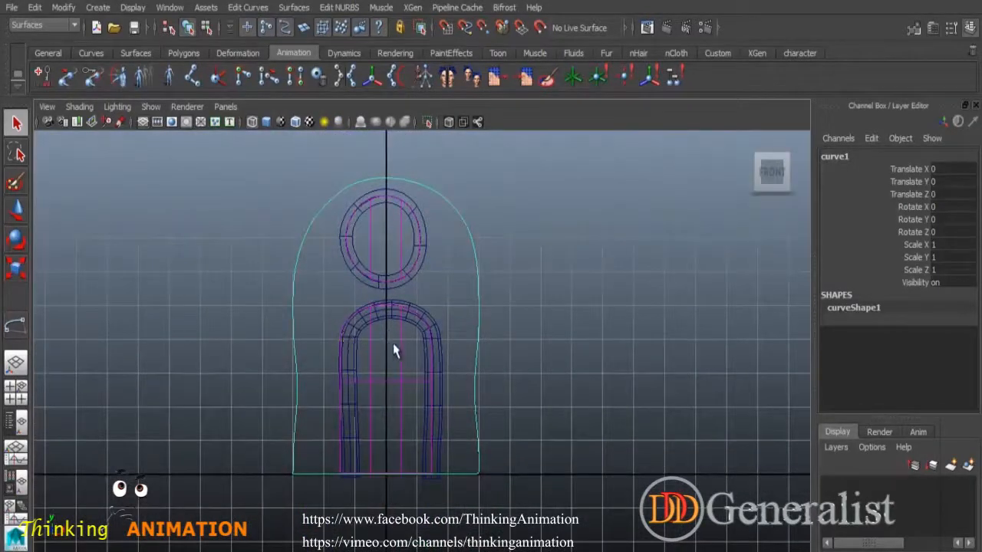
left_click(403, 361)
left_click_drag(412, 412, 411, 400)
left_click(422, 270)
Step: Undo the recent edits back to the attached outline curve and select that curve alone
key("ctrl+z")
key("ctrl+z")
key("ctrl+z")
key("ctrl+z")
key("ctrl+z")
key("ctrl+z")
key("ctrl+z")
key("ctrl+z")
key("ctrl+z")
key("ctrl+z")
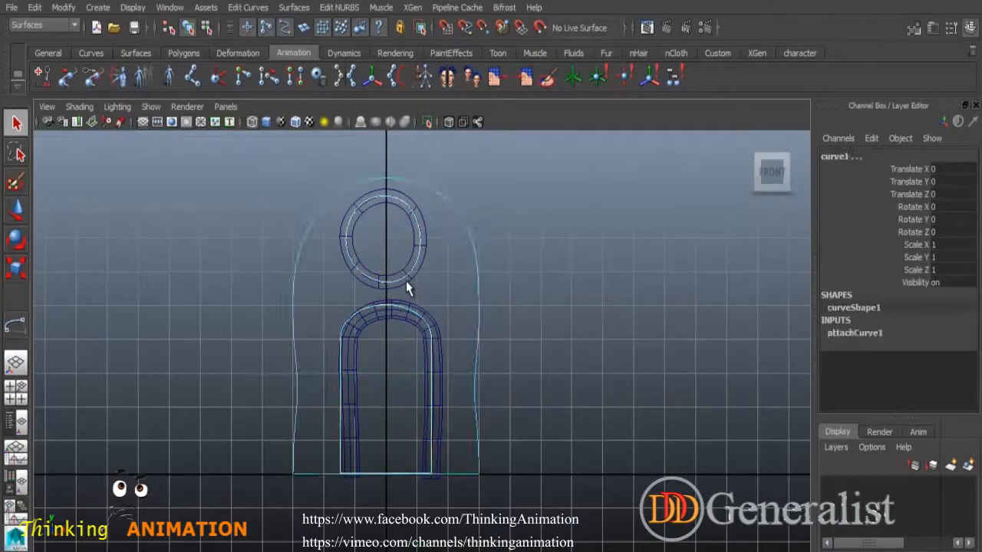
left_click(460, 220)
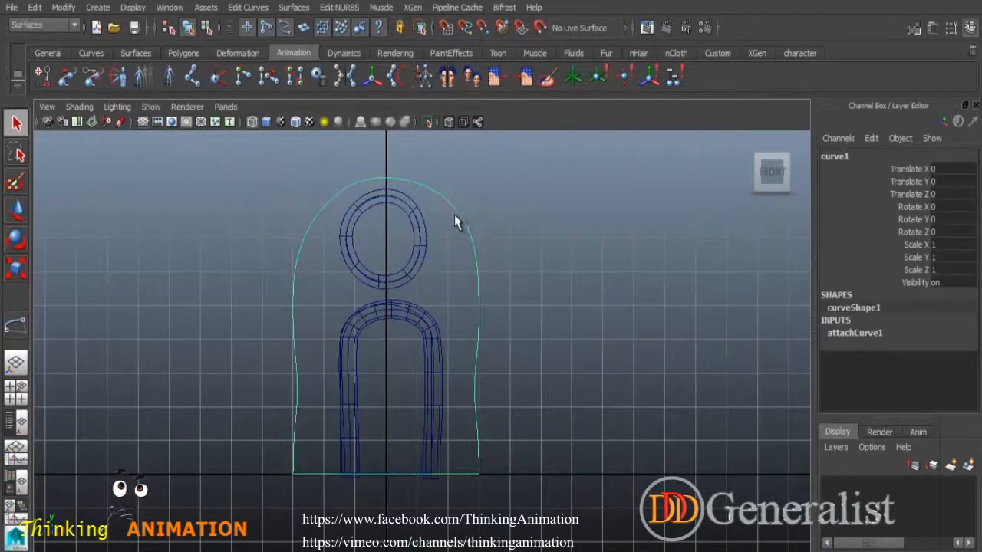
Step: Start a CV curve with grid snapping at the outline's lower-left corner and place points straight up its left side
left_click(98, 8)
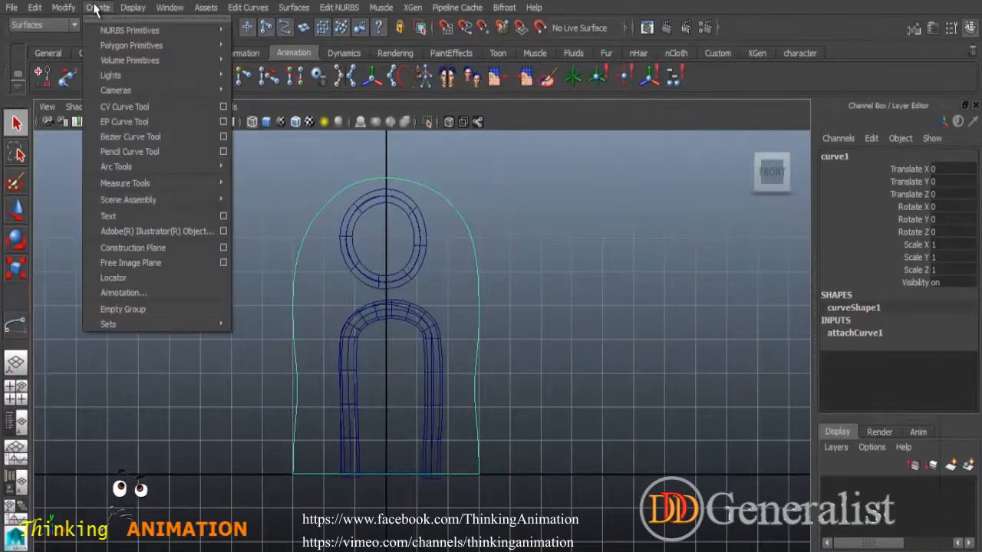
left_click(113, 107)
left_click(446, 31)
left_click(293, 476)
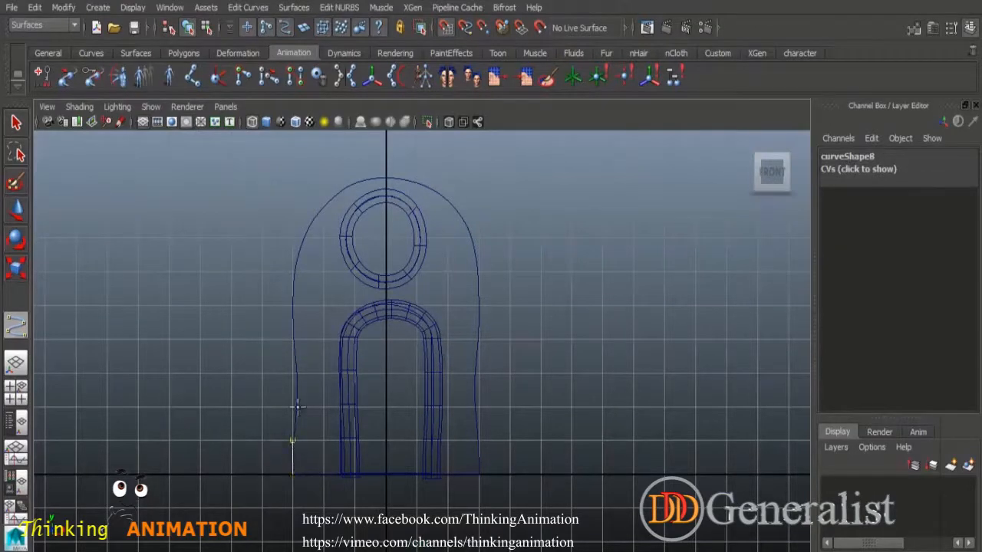
left_click(293, 373)
left_click(293, 340)
left_click(293, 306)
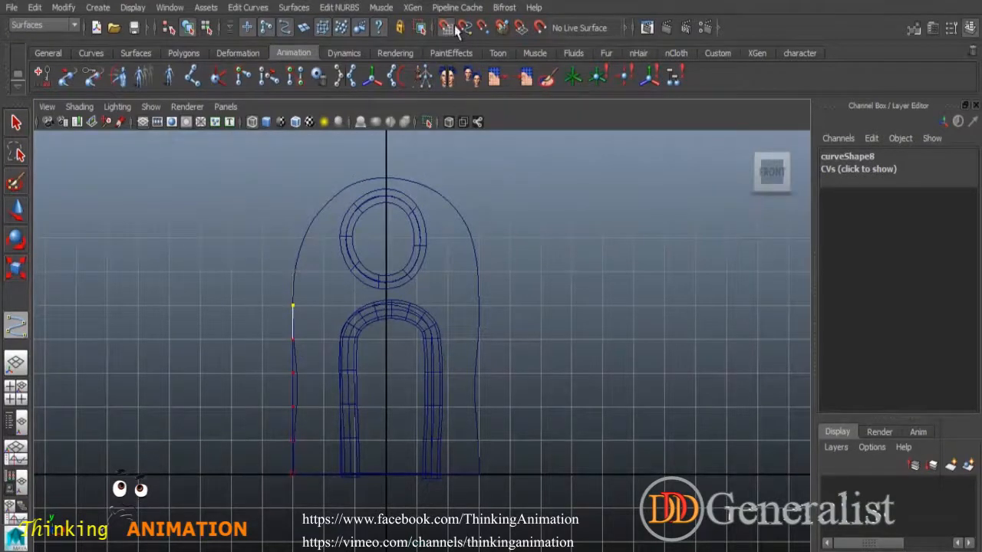
Step: Continue the CV curve without grid snapping around the outline's arch onto its right shoulder
left_click(296, 271)
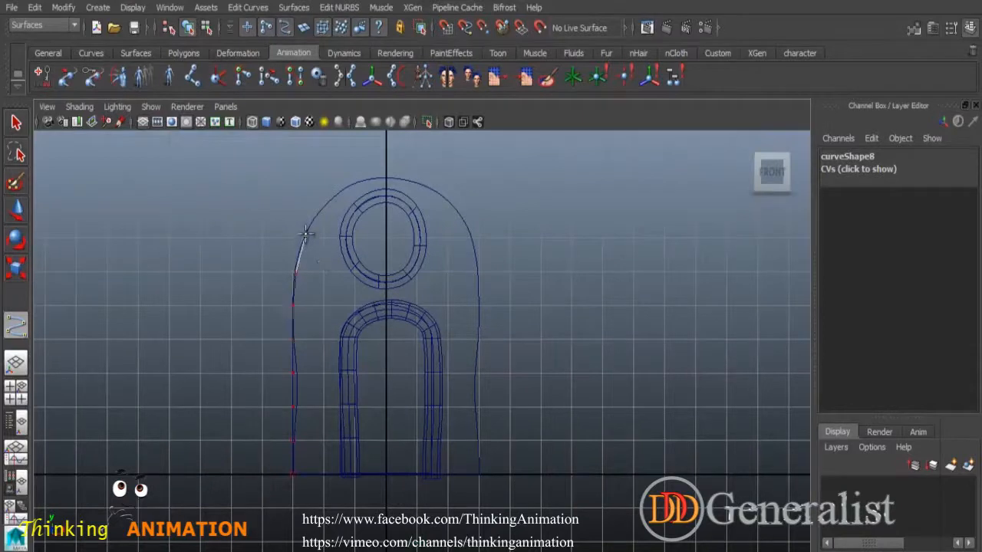
left_click(327, 204)
left_click(346, 185)
left_click(380, 179)
left_click(411, 181)
left_click(432, 192)
left_click(452, 213)
left_click(465, 243)
left_click(460, 272)
Step: Remove all points of the unfinished CV curve
key("BackSpace")
key("BackSpace")
key("BackSpace")
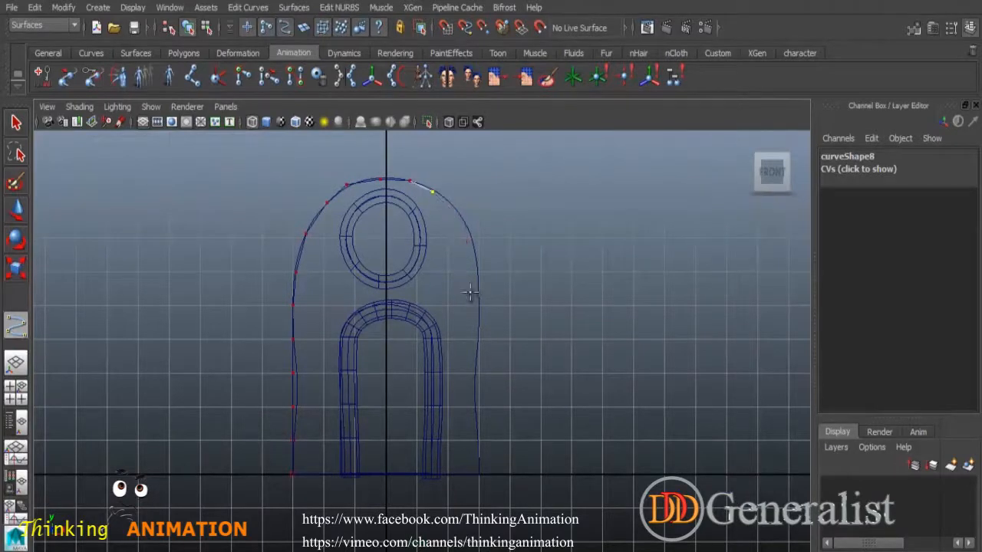
key("BackSpace")
key("BackSpace")
key("BackSpace")
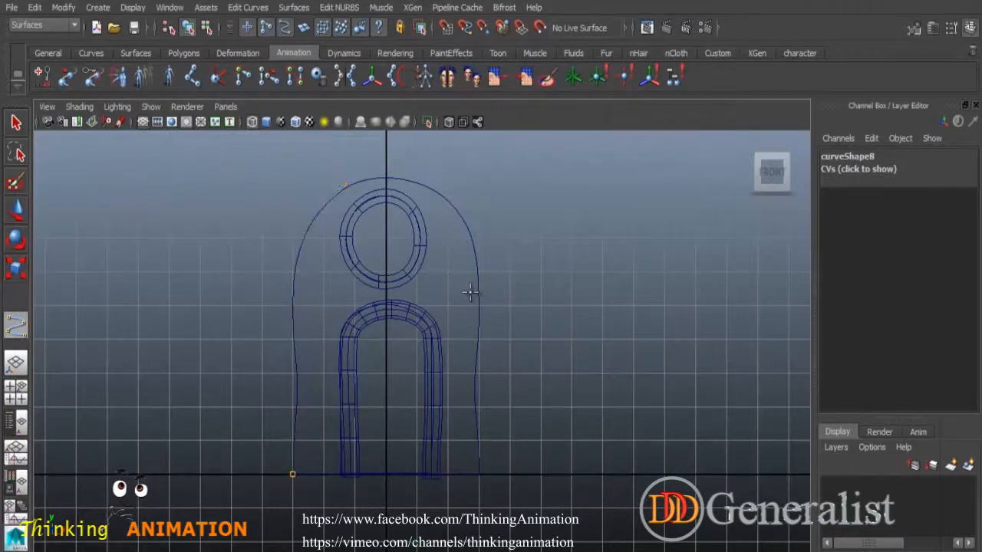
key("BackSpace")
key("BackSpace")
Step: Check the linear CV Curve Tool settings and trace the outline's left side upward from its grid-snapped lower-left corner
left_click(951, 30)
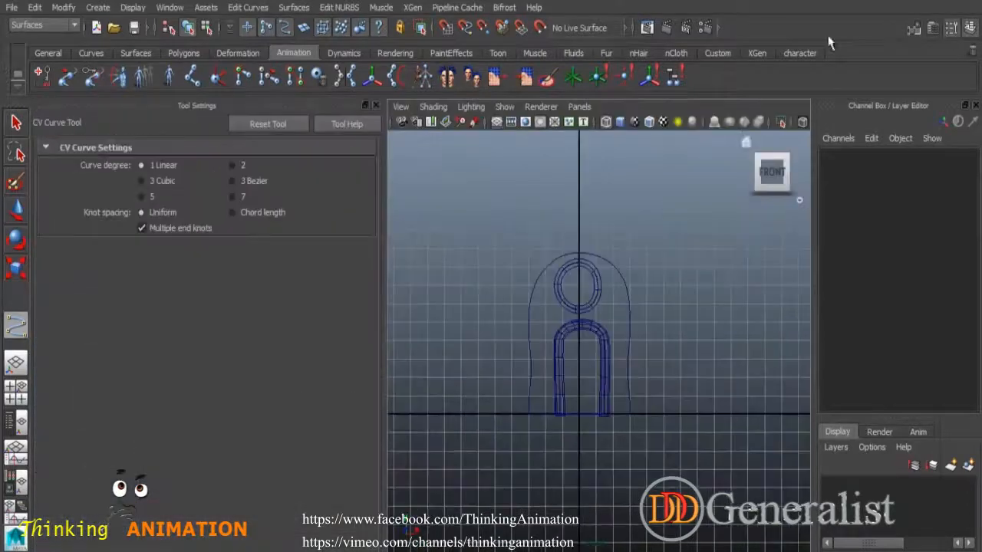
left_click(376, 105)
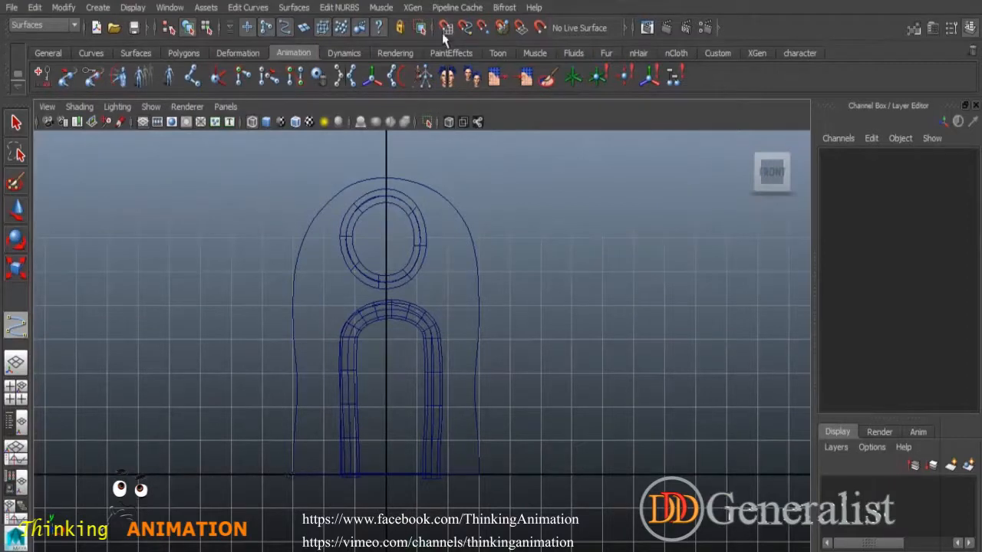
left_click(294, 473)
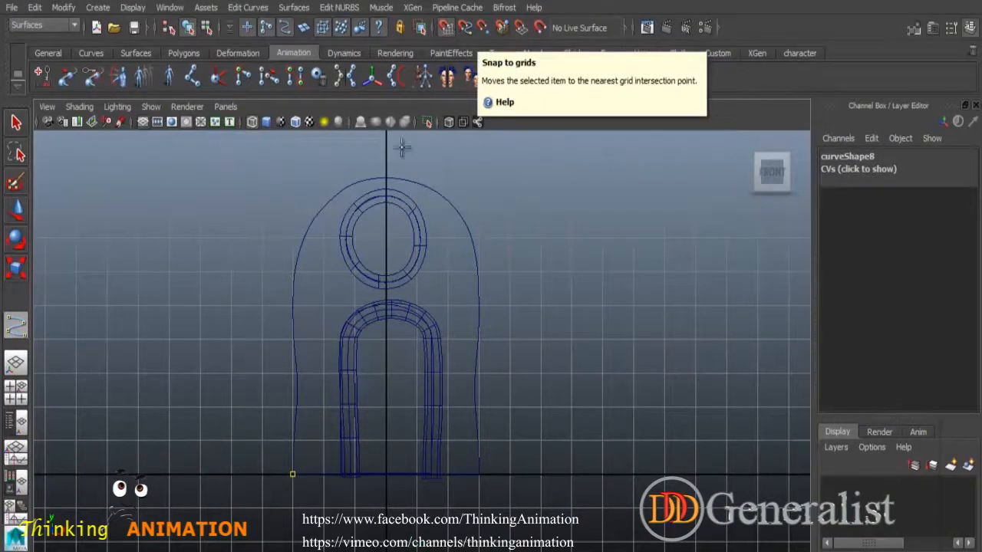
left_click(446, 29)
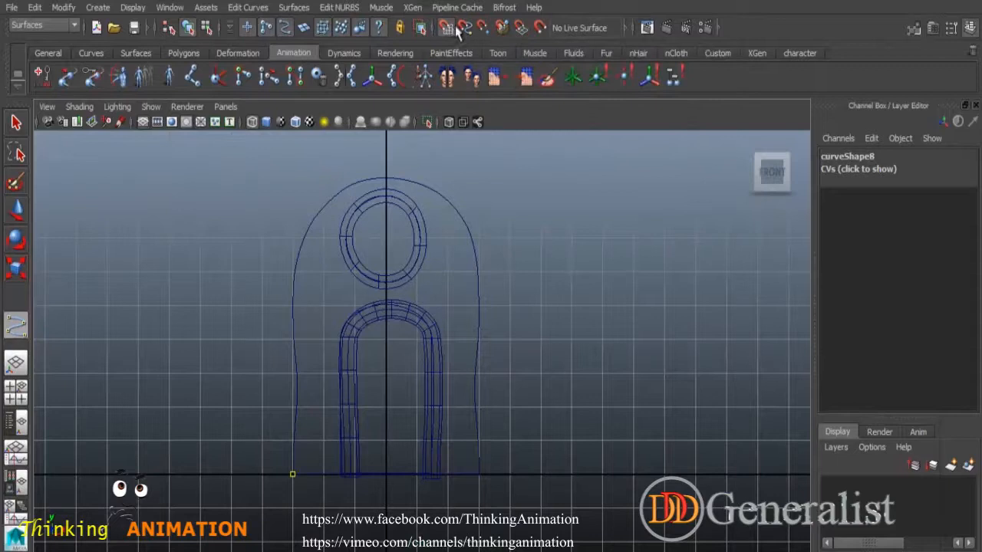
left_click(294, 451)
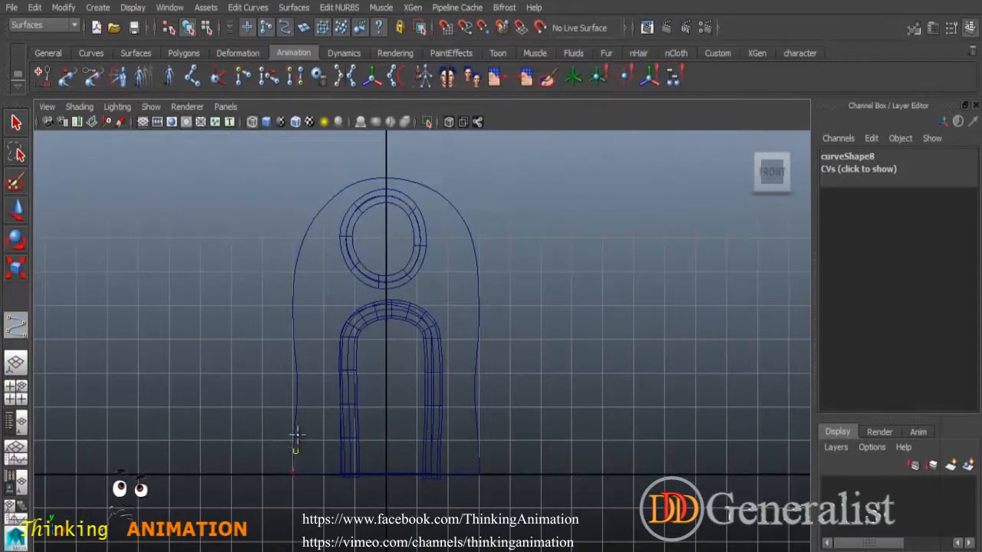
left_click(298, 386)
left_click(294, 358)
left_click(296, 326)
left_click(297, 283)
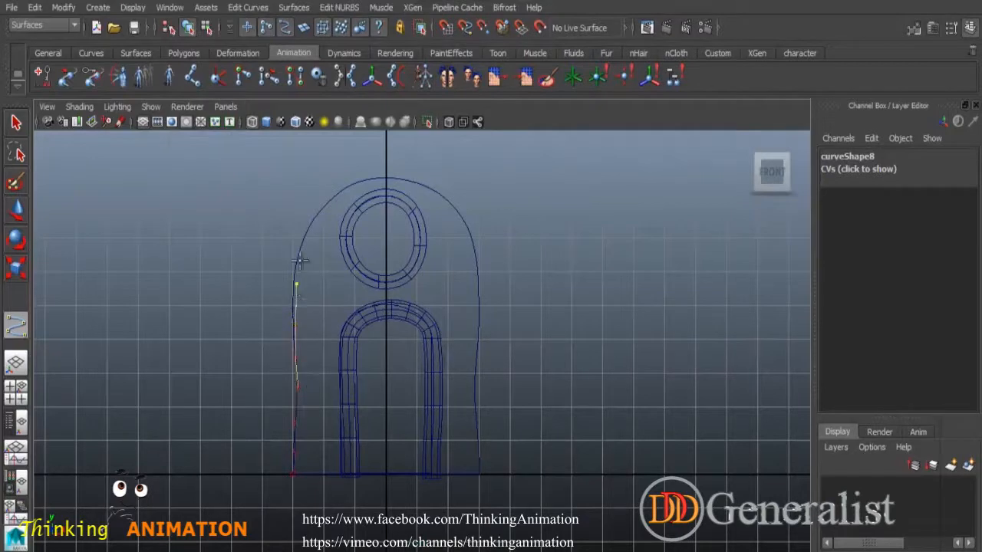
Step: Continue the linear curve over the outline's arch down to its right shoulder
left_click(303, 245)
left_click(313, 221)
left_click(327, 200)
left_click(351, 184)
left_click(385, 179)
left_click(417, 183)
left_click(435, 191)
left_click(455, 208)
left_click(467, 228)
left_click(475, 249)
Step: Trace the outline's right side down to its grid-snapped lower corner, close the curve at the starting point and finish it
left_click(476, 281)
left_click(478, 307)
left_click(475, 365)
left_click(474, 383)
left_click(477, 409)
left_click(478, 432)
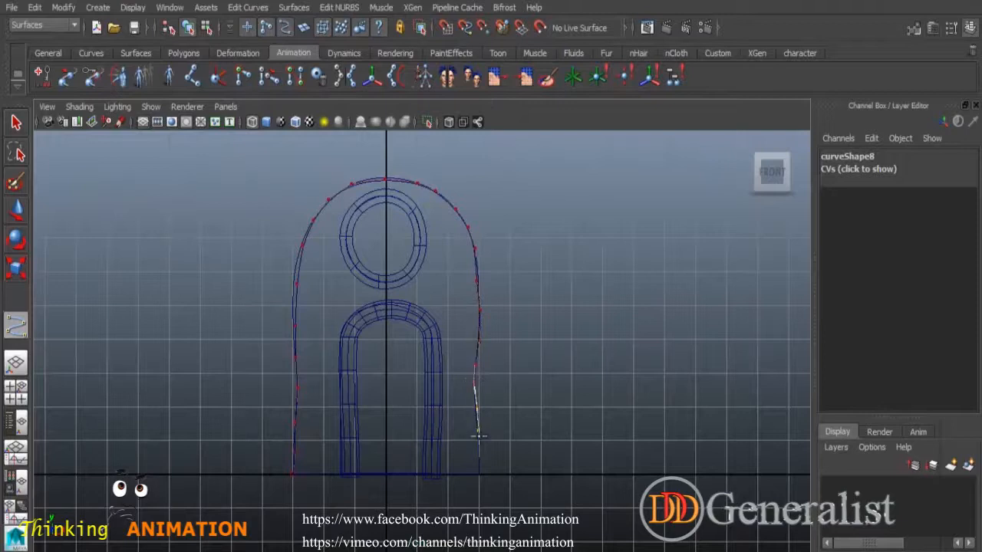
left_click(478, 458)
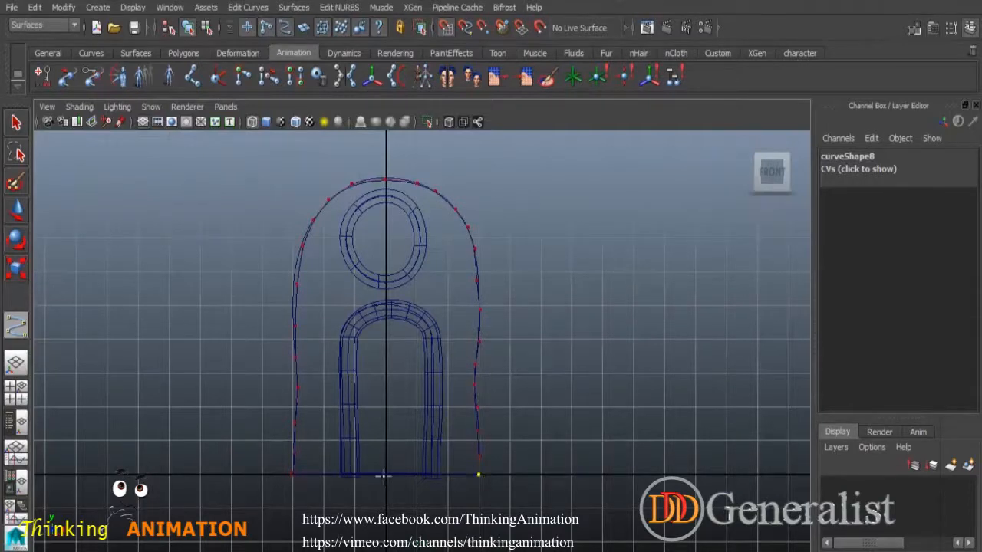
left_click(293, 476)
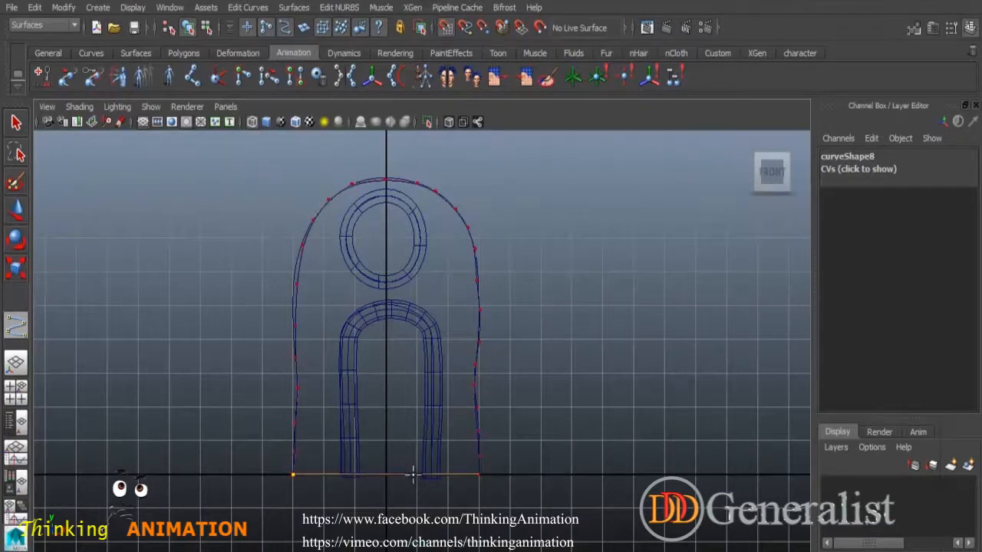
key("q")
Step: Move the new outline curve about 0.347 along Z in the perspective view and delete the old outline curve
key("space")
key("space")
left_click_drag(581, 325, 519, 389, "alt")
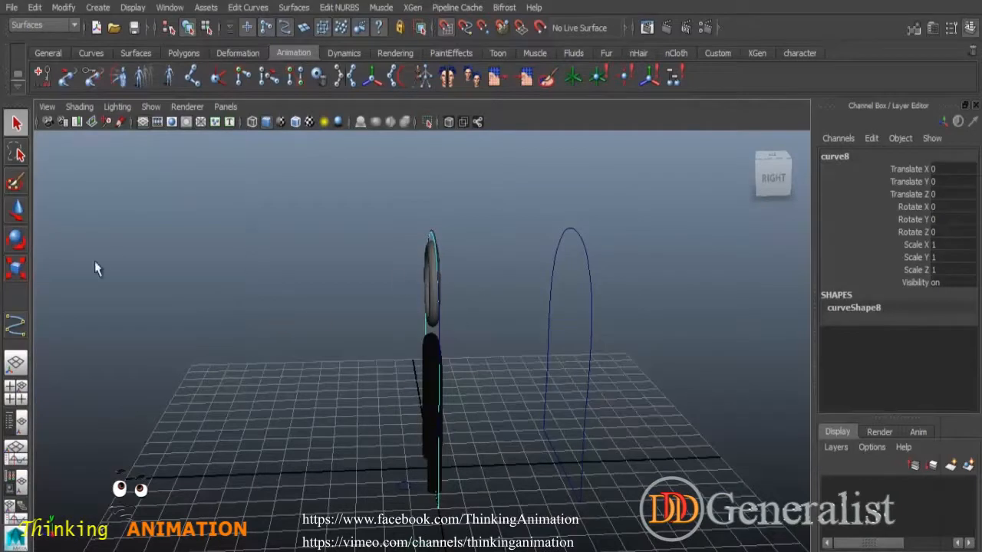
left_click(16, 209)
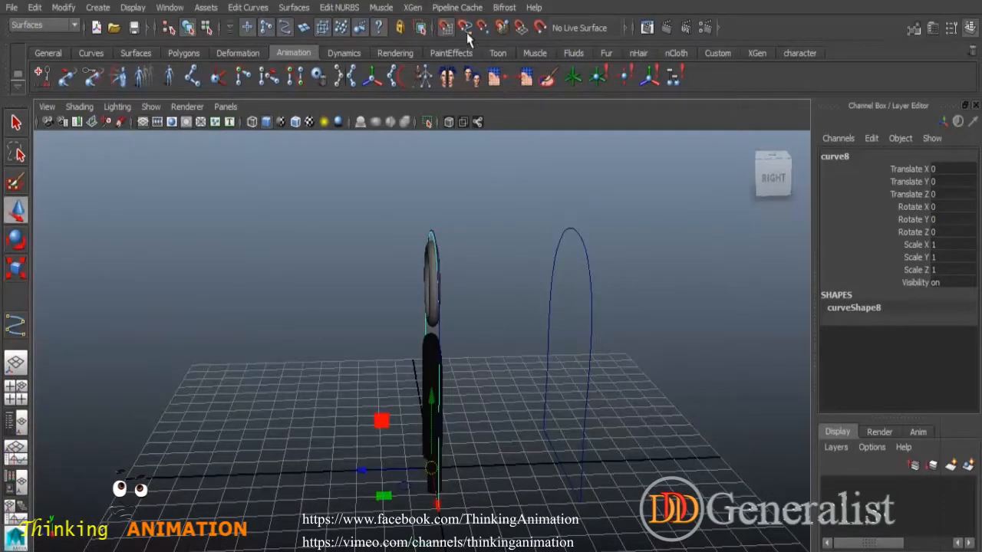
left_click_drag(365, 469, 356, 470)
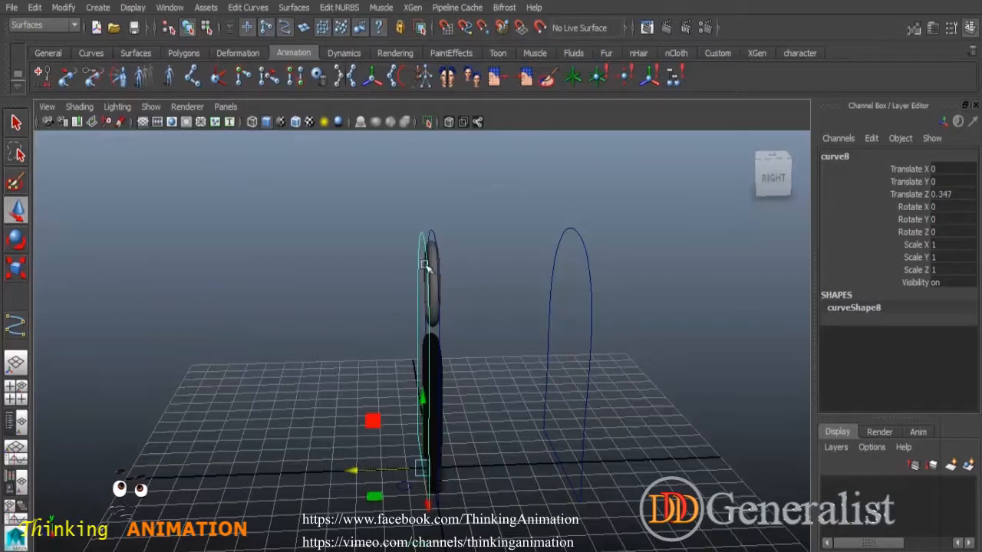
left_click(436, 229)
left_click(440, 233)
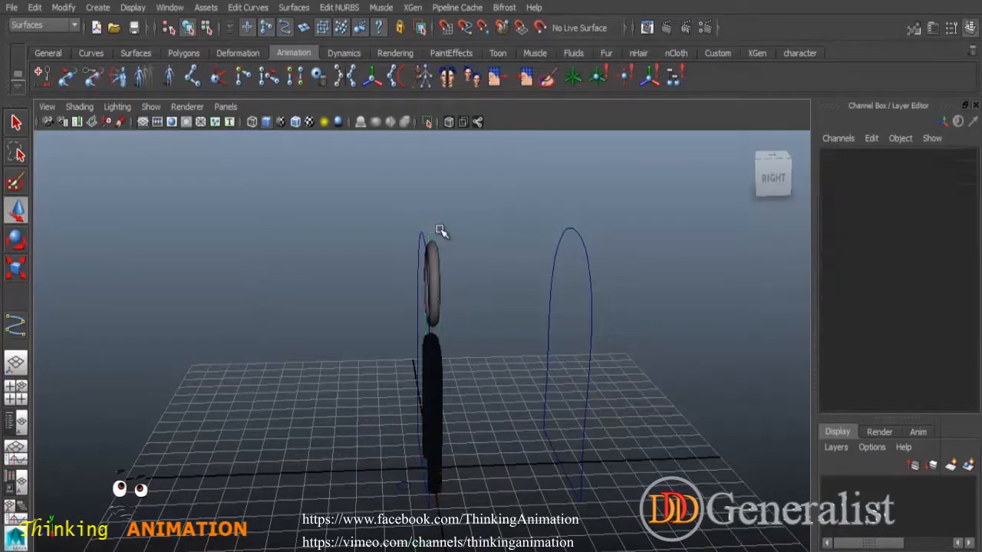
Step: Set the new outline curve's Translate Z to 0
left_click(423, 232)
double_click(945, 197)
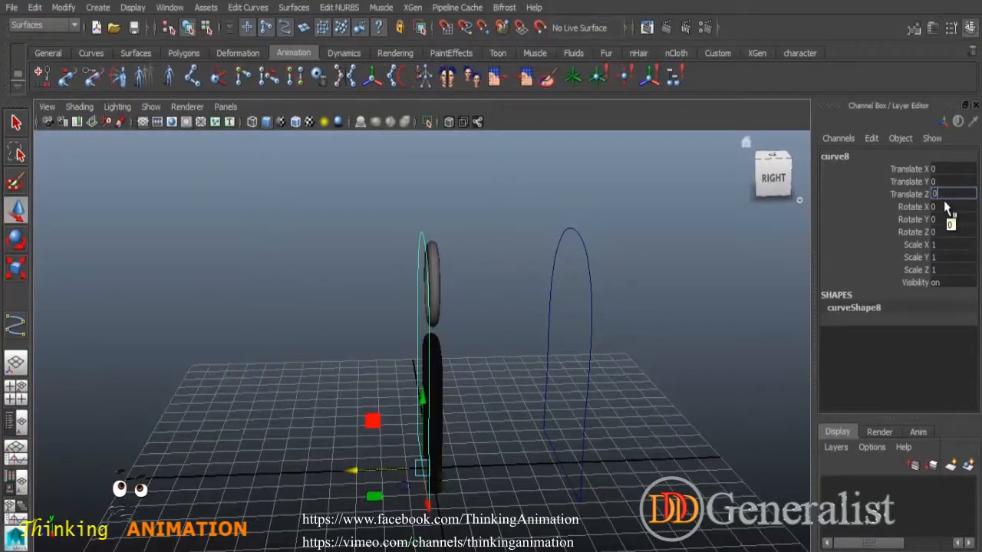
type("0")
key("Return")
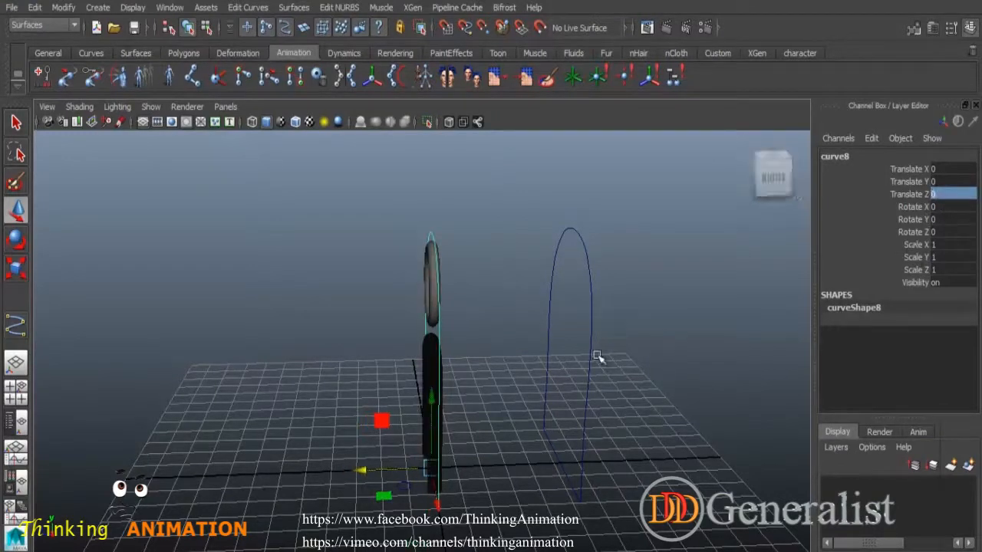
Step: Try to fill the new outline curve with a planar surface and undo the fill
key("space")
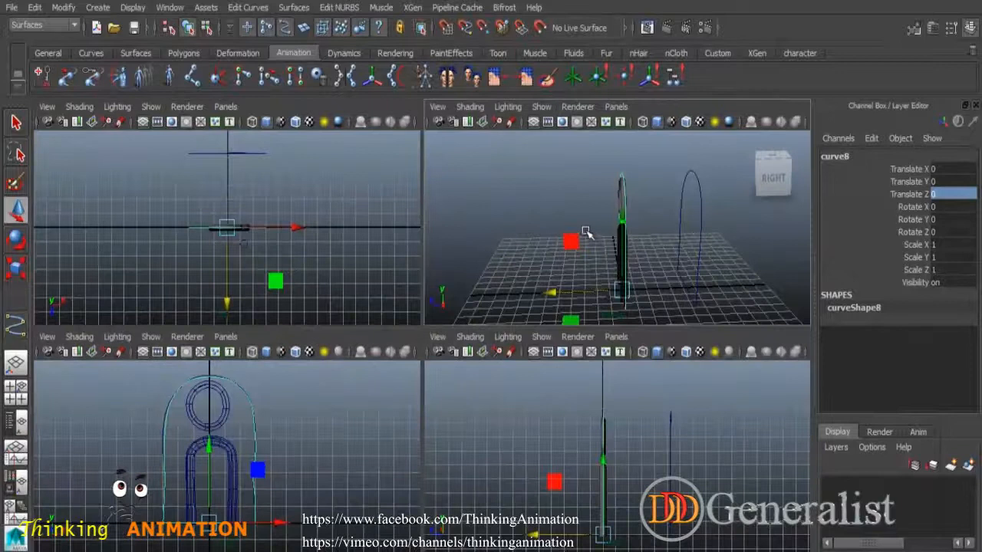
key("space")
left_click_drag(533, 287, 430, 164, "alt")
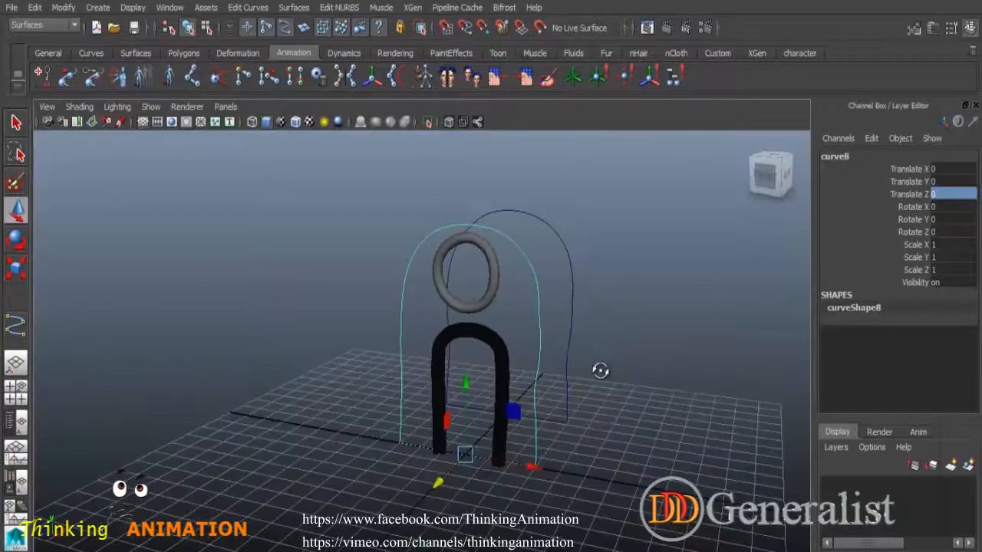
left_click(332, 9)
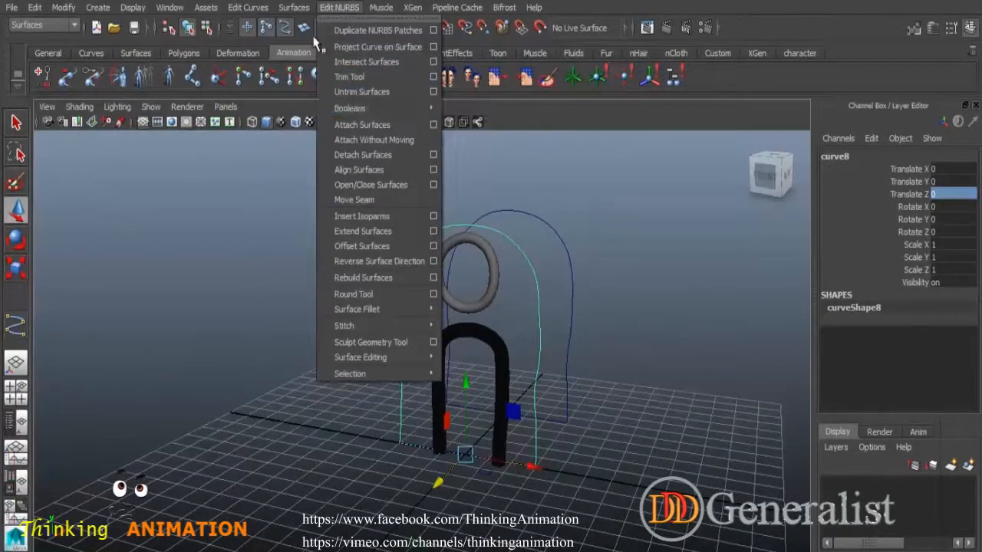
mouse_move(301, 13)
left_click(304, 61)
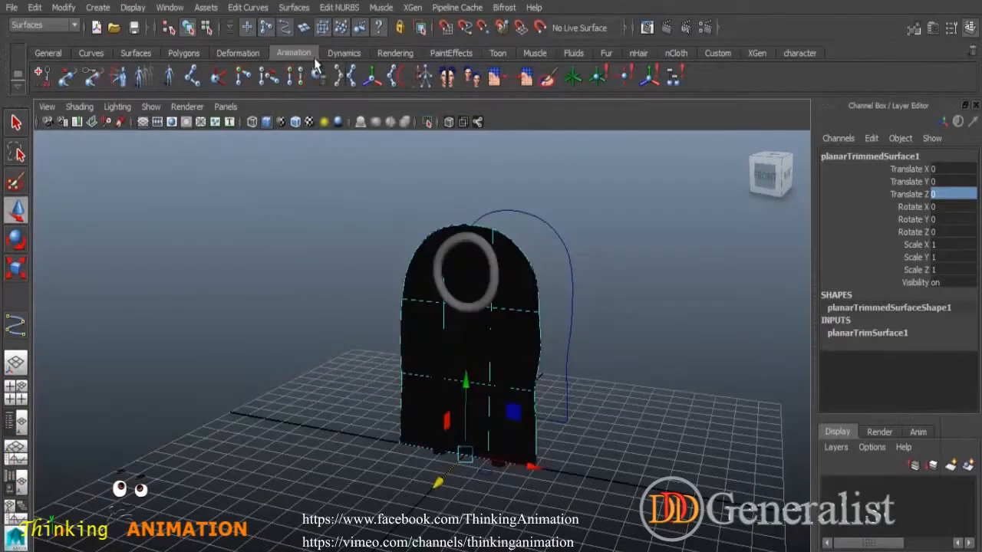
key("ctrl+z")
key("space")
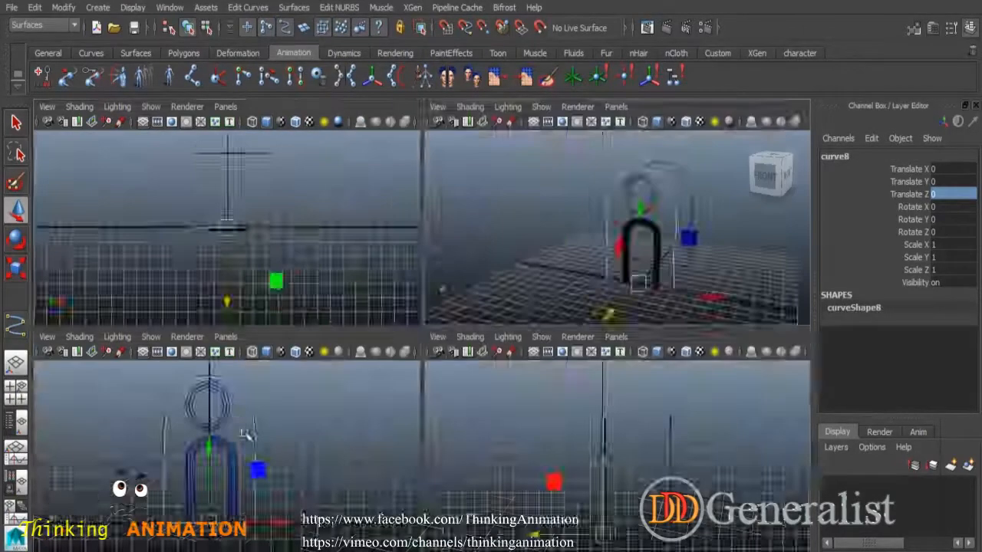
Step: Select the outline curve together with the ring's circle and the arch curve in the front view and create a planar surface from them
key("space")
scroll(522, 434, "up", 2)
left_click_drag(522, 434, 525, 417, "alt")
middle_click_drag(540, 281, 557, 364, "alt")
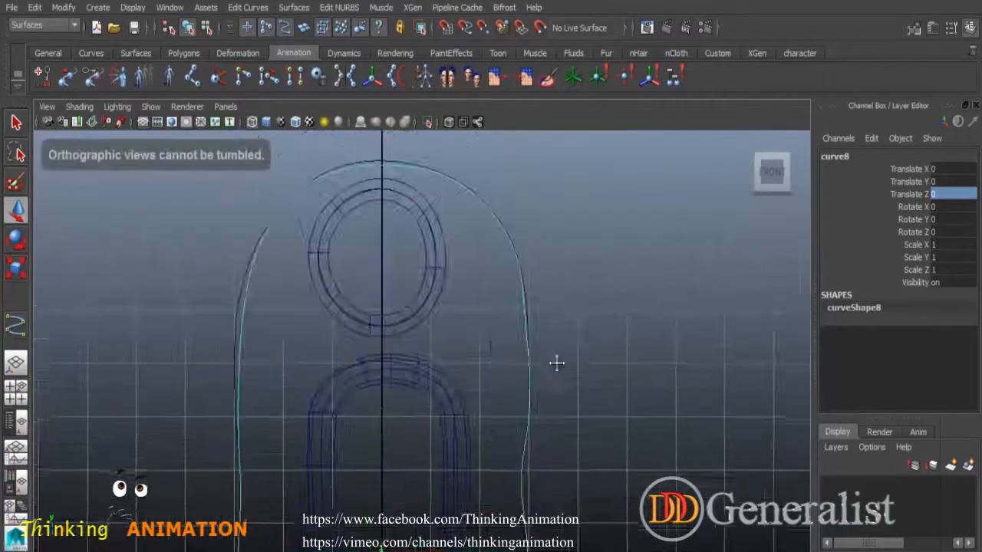
left_click(419, 213, "shift")
left_click(441, 385)
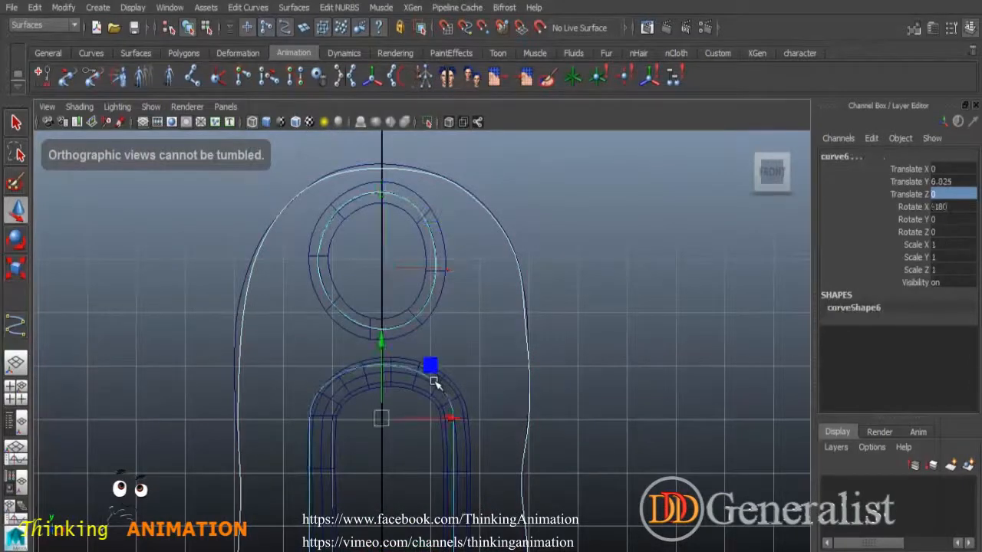
left_click(338, 8)
mouse_move(294, 8)
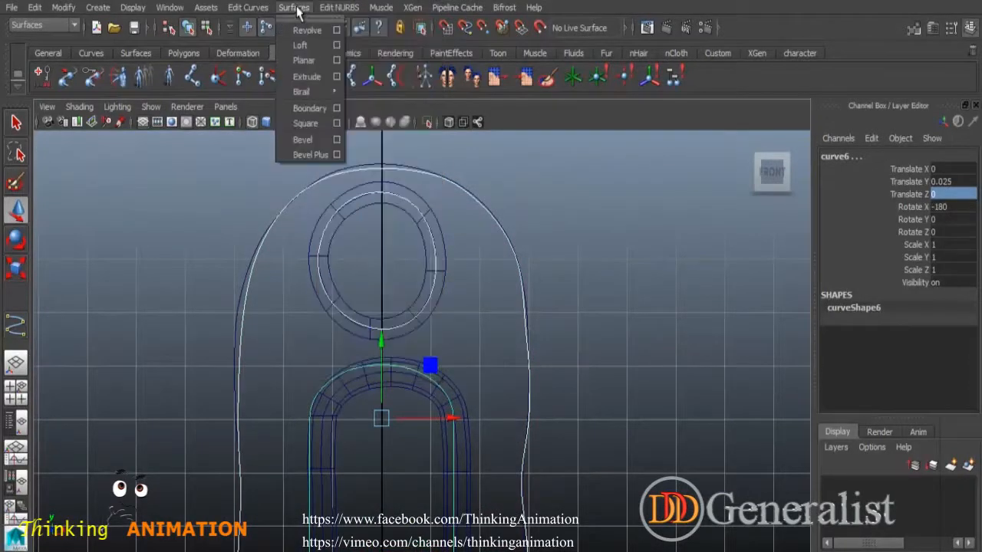
left_click(306, 62)
key("space")
key("space")
left_click_drag(617, 284, 461, 348, "alt")
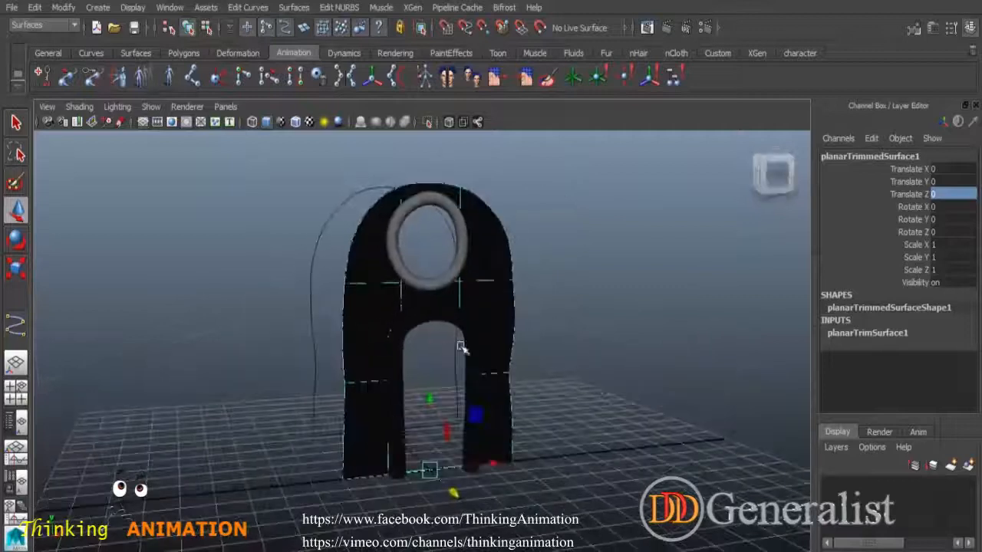
Step: Switch the perspective view's renderer to check the shading of the planar front surface from an angle
left_click_drag(431, 420, 386, 416, "alt")
left_click(459, 364)
left_click_drag(463, 368, 397, 376, "alt")
left_click(187, 106)
left_click(200, 146)
left_click_drag(406, 429, 454, 424, "alt")
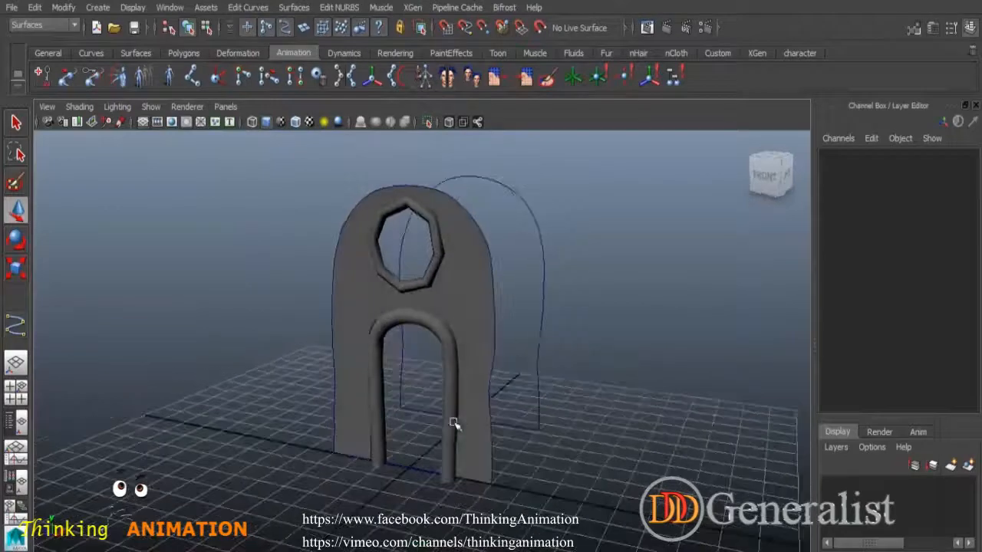
Step: Check the ring's circle and the arch curve by selecting each, and switch the perspective view back to the previous renderer
left_click(433, 222)
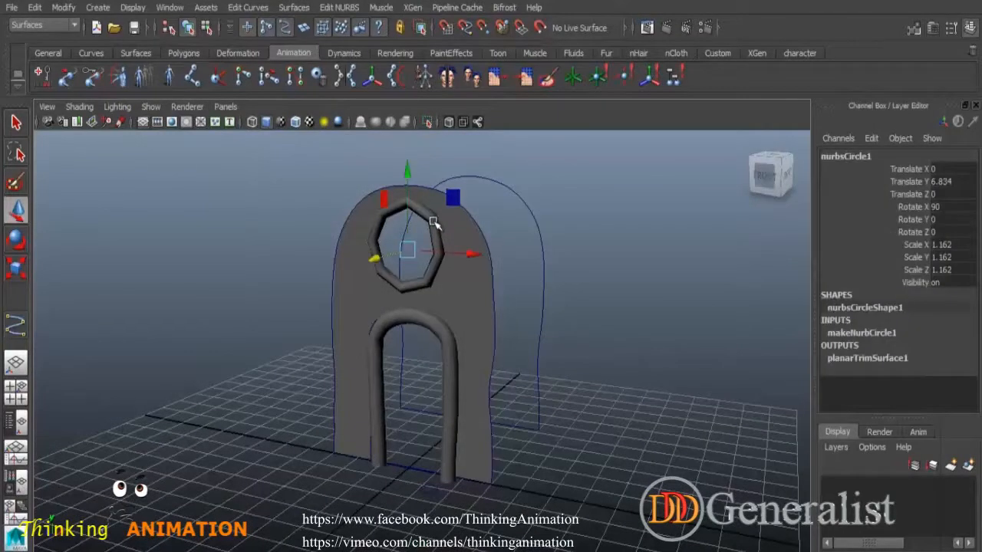
left_click(443, 327)
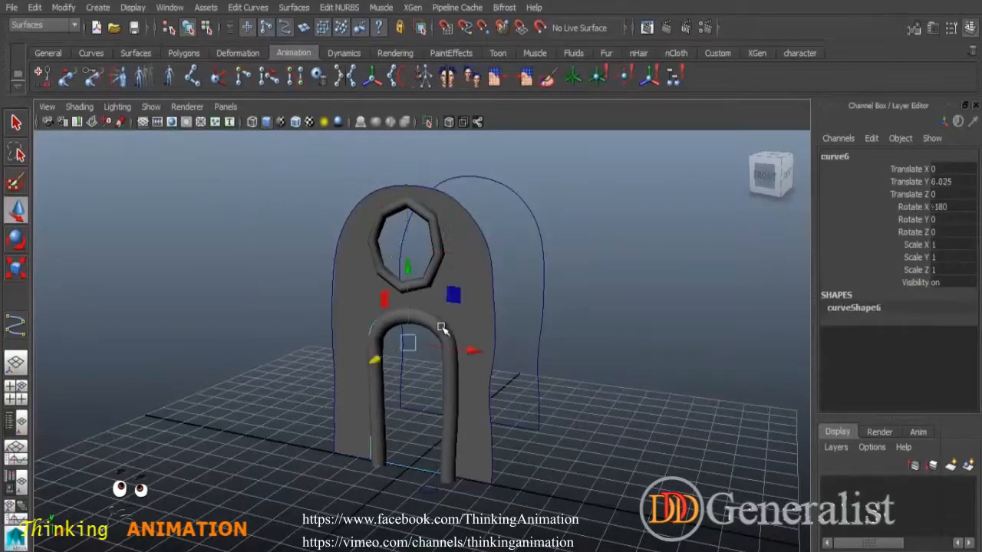
left_click(427, 212)
left_click_drag(561, 395, 535, 391, "alt")
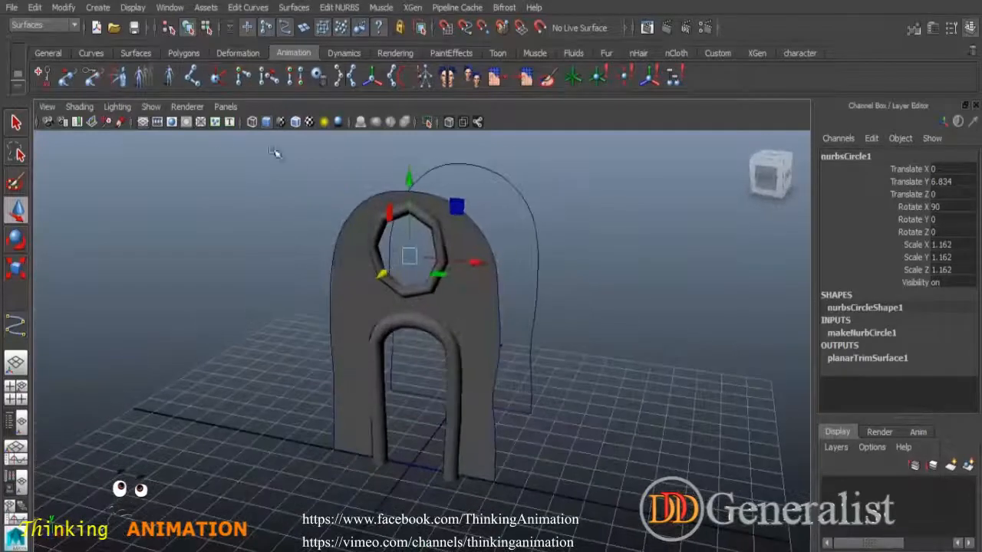
left_click(187, 107)
left_click(201, 156)
left_click_drag(499, 429, 418, 389, "alt")
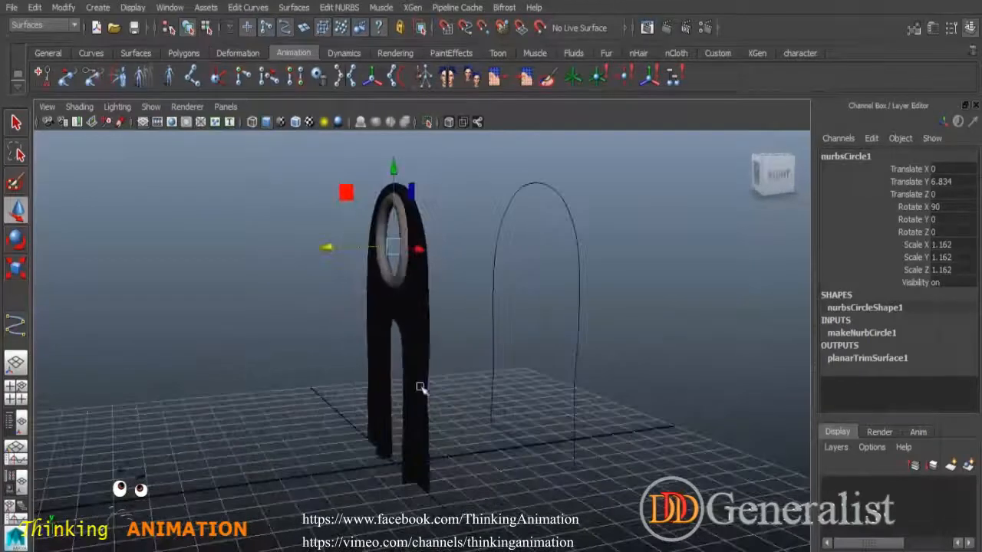
Step: Try to loft a surface between the front outline and the old arched outline behind it, and undo the loft
left_click(422, 218)
left_click(567, 204)
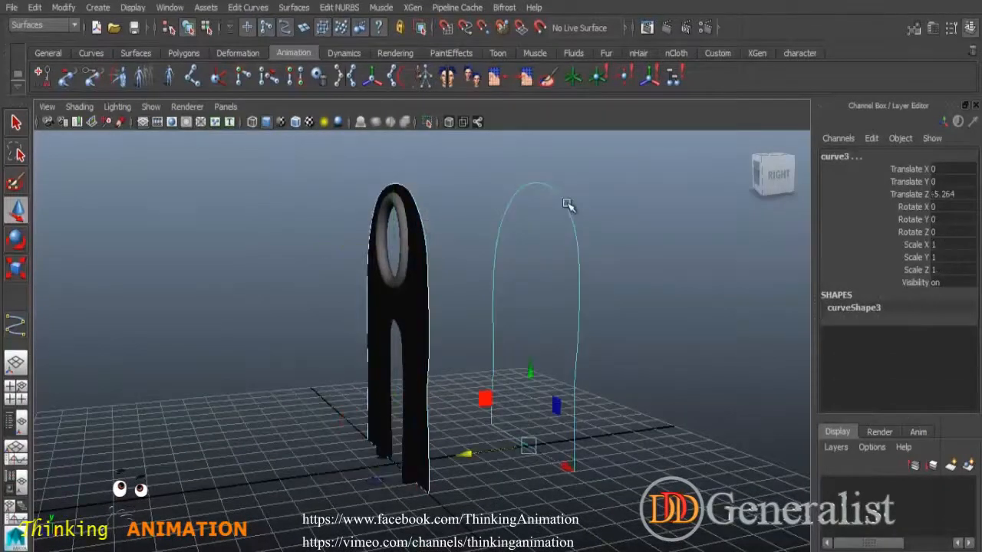
left_click(296, 8)
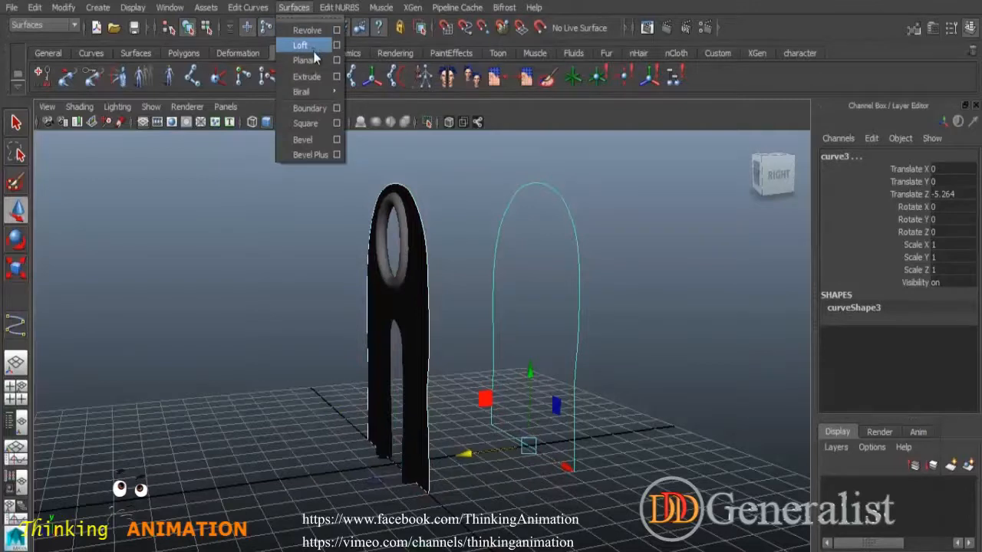
left_click(312, 46)
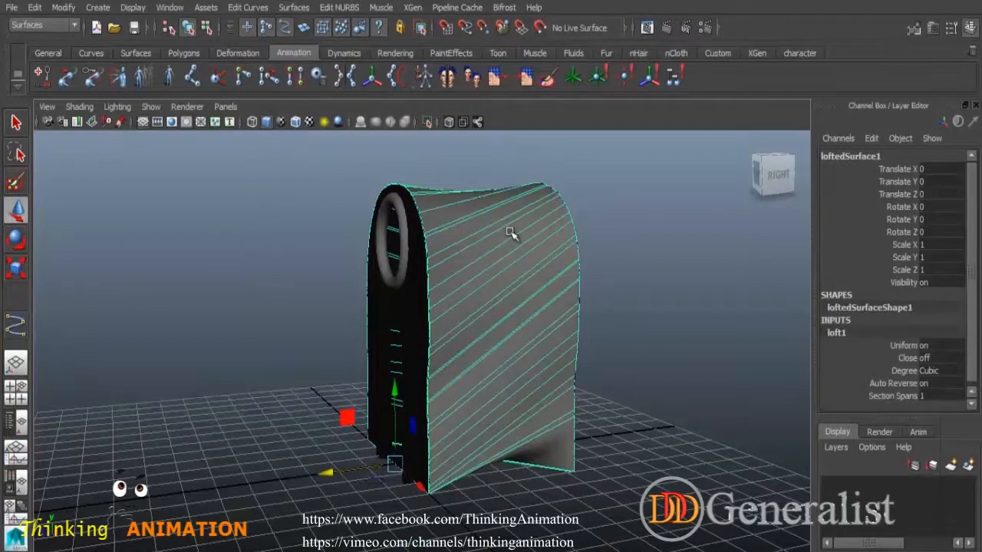
key("ctrl+z")
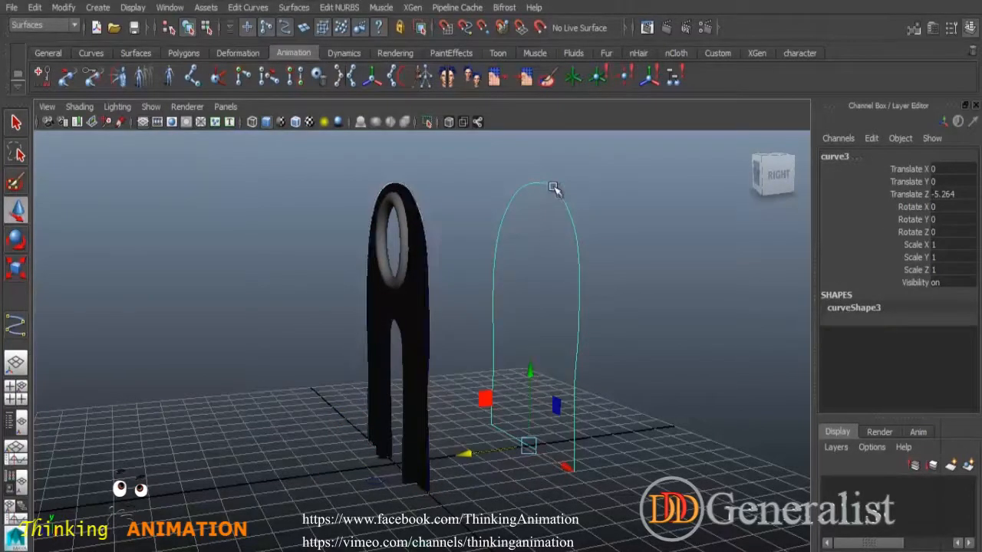
Step: Replace the old back outline with a duplicate of the front outline curve moved to about -4.56 along Z
key("Delete")
left_click(415, 203)
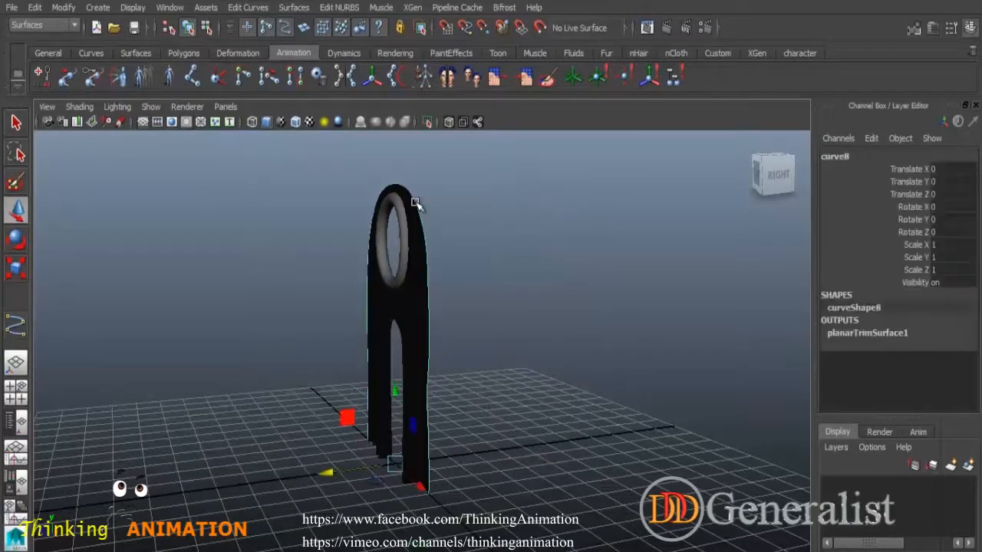
key("ctrl+d")
left_click_drag(339, 469, 455, 469)
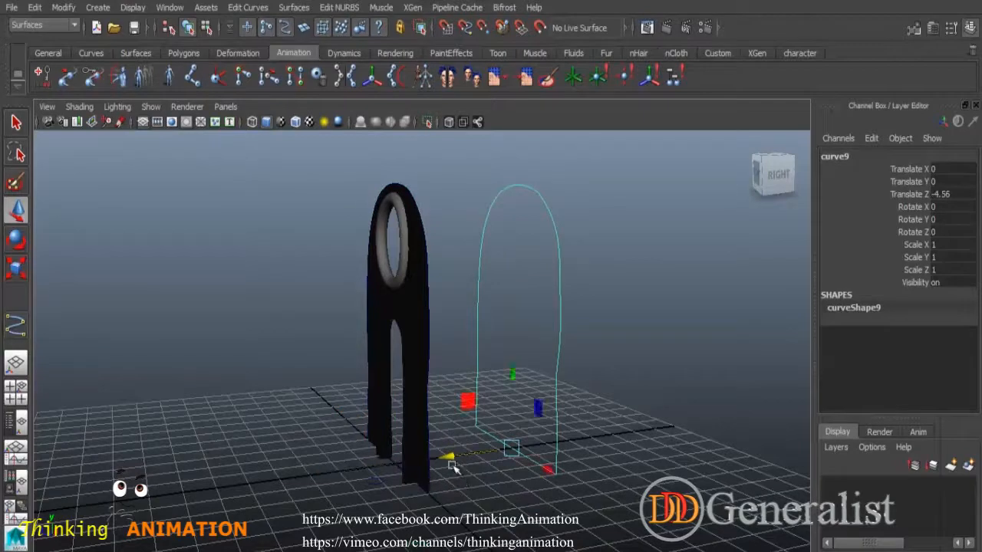
Step: Loft a surface between the duplicated back outline and the front outline to form the house's walls and roof
left_click(417, 202, "shift")
left_click(338, 10)
mouse_move(296, 9)
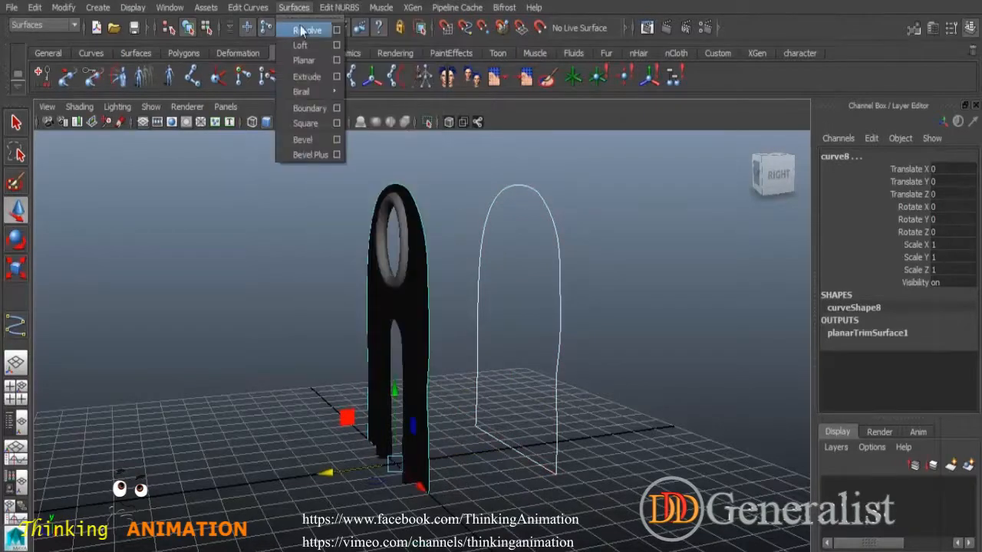
left_click(311, 46)
Step: Close the back of the house with a planar surface built from the back outline curve and clear the selection
left_click(550, 212)
left_click_drag(637, 403, 465, 317, "alt")
left_click(292, 7)
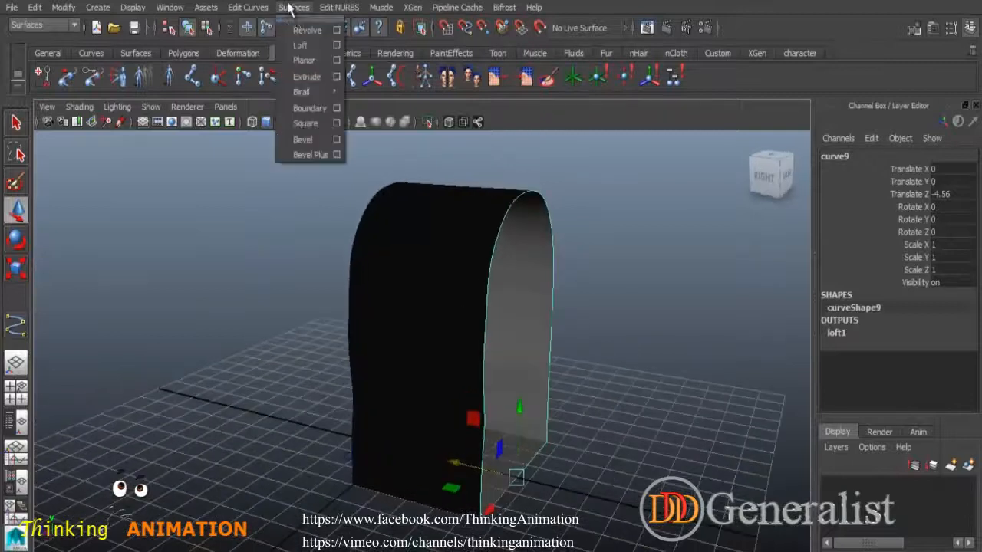
left_click(313, 63)
left_click(633, 294)
left_click_drag(541, 390, 481, 370, "alt")
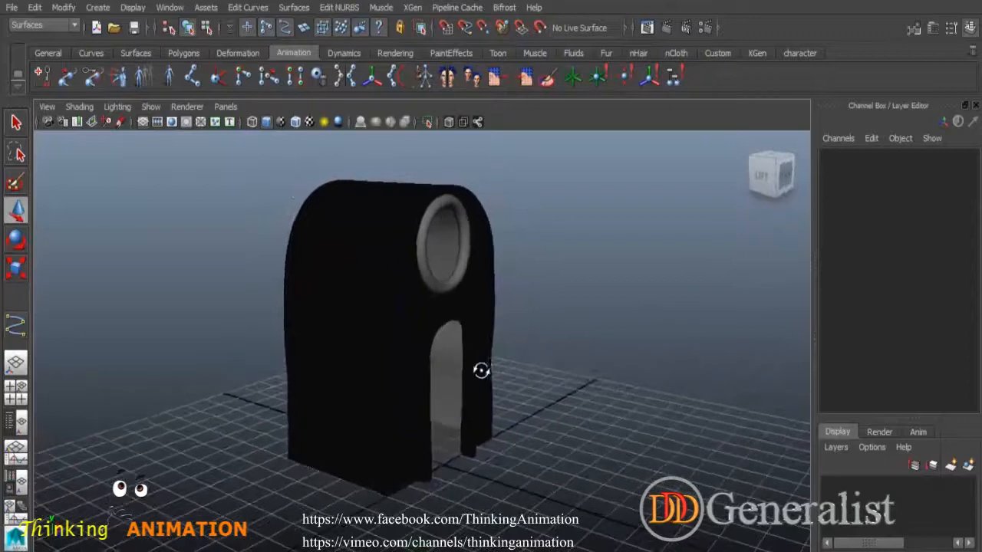
Step: Change the perspective view's renderer and check the shading of the house's front and side
left_click(185, 106)
left_click(215, 157)
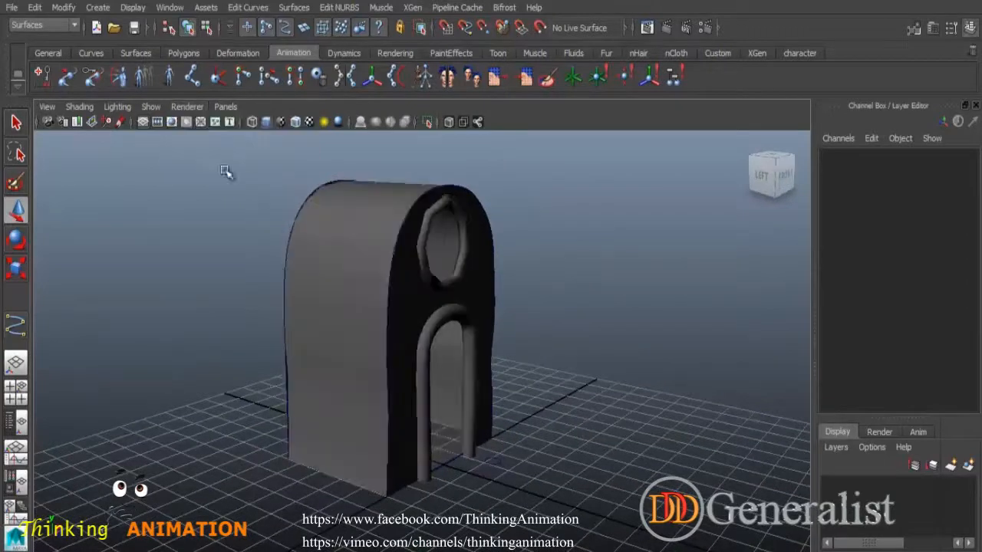
left_click_drag(499, 436, 413, 434, "alt")
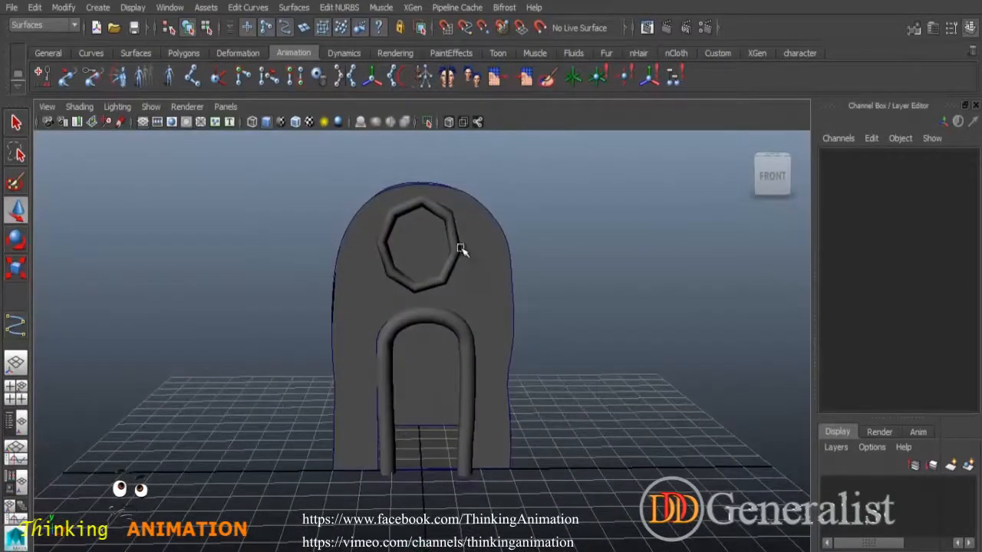
left_click_drag(476, 284, 445, 358, "alt")
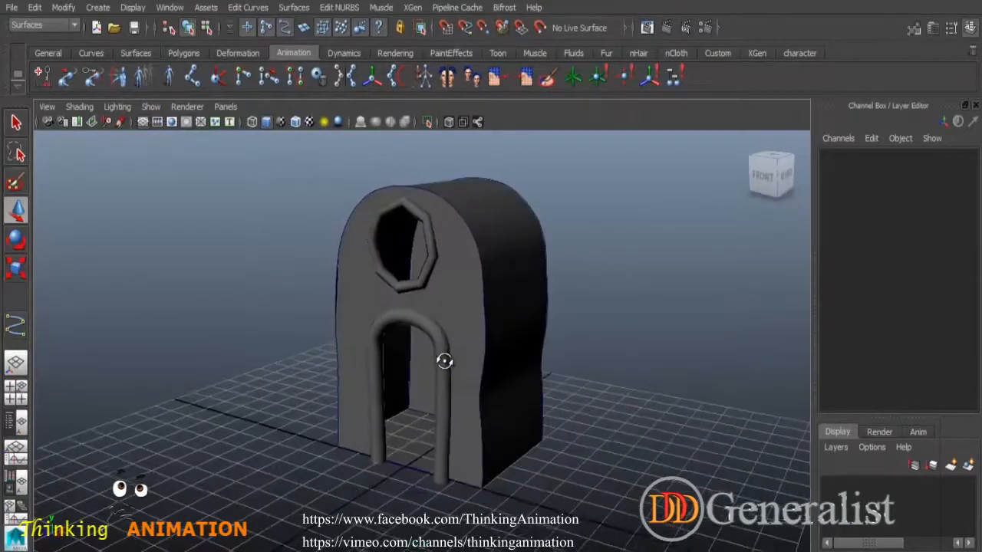
Step: Examine the ring, arch frame, front face, lofted shell and back face by selecting each part in turn
left_click(421, 216)
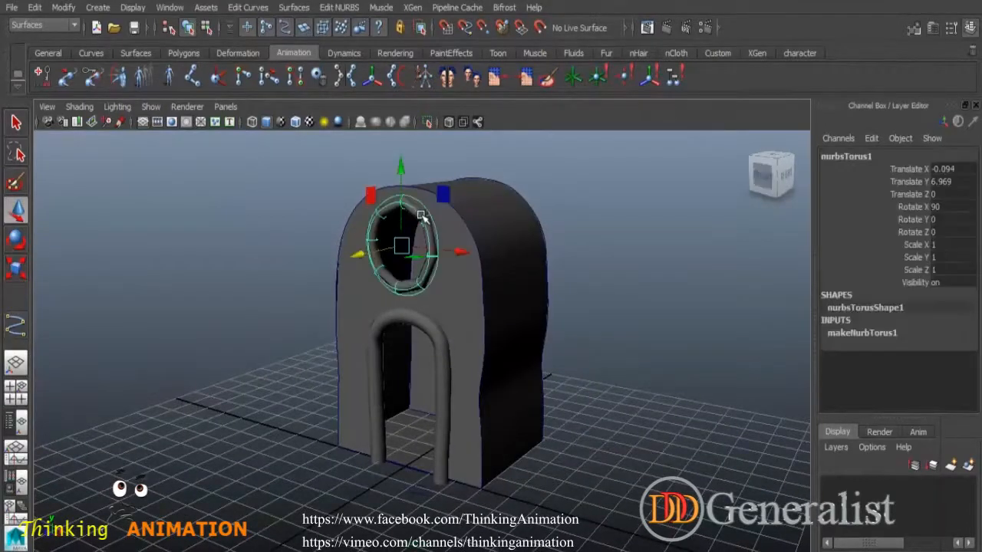
left_click(438, 341)
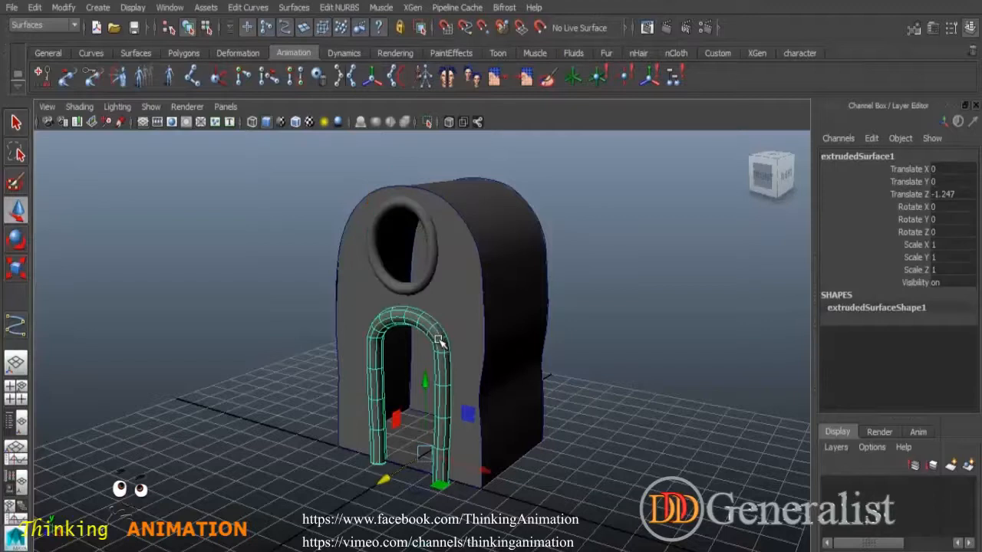
left_click(461, 274)
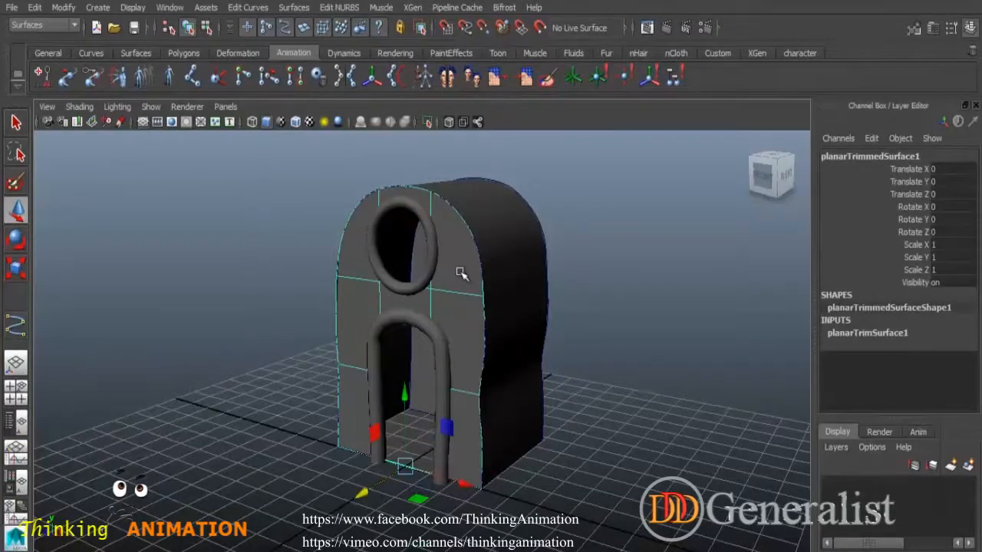
left_click(508, 248)
left_click_drag(568, 340, 463, 407, "alt")
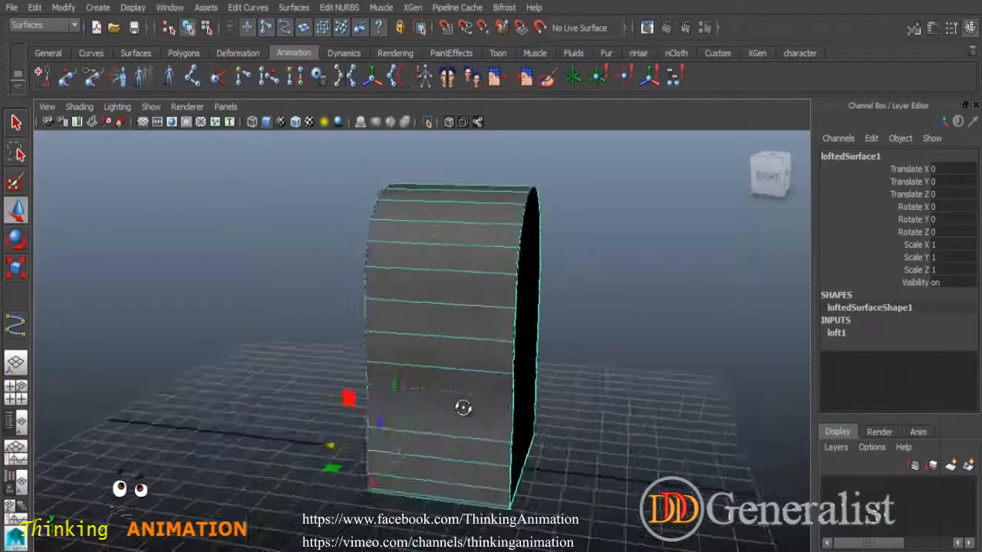
left_click(532, 329)
left_click_drag(651, 414, 416, 412, "alt")
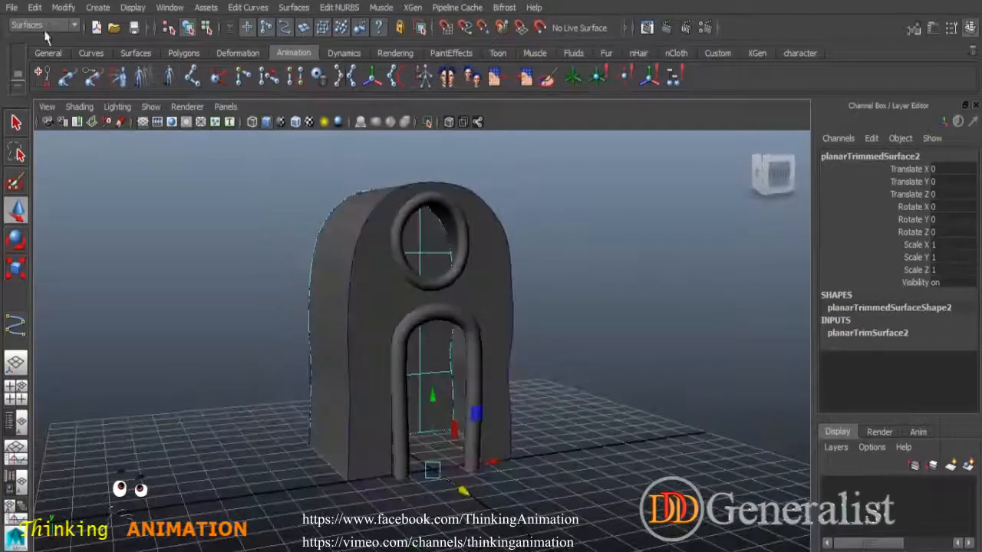
left_click_drag(459, 311, 429, 347, "alt")
Step: Save the scene under the new name CartoonHouse_01 in the project's scenes folder
left_click(13, 7)
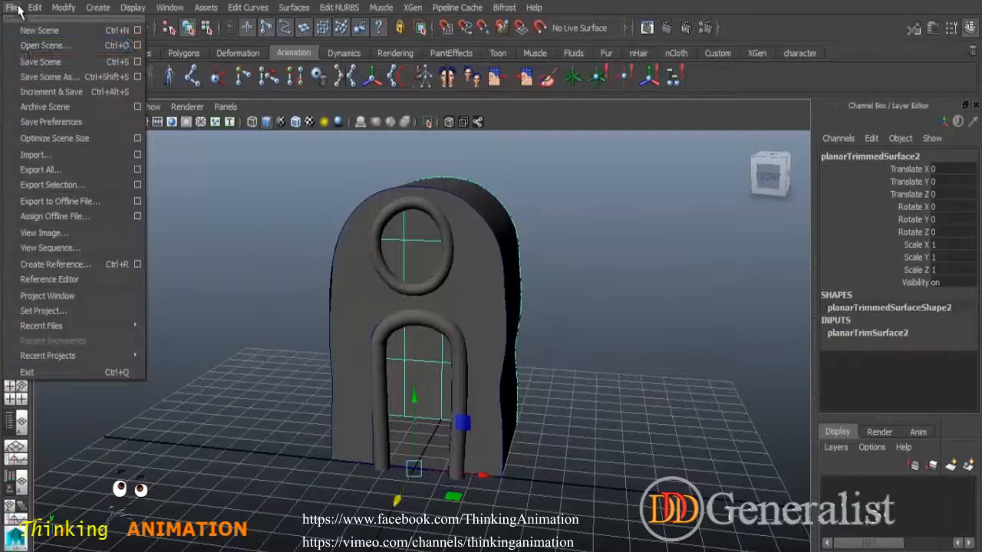
left_click(83, 76)
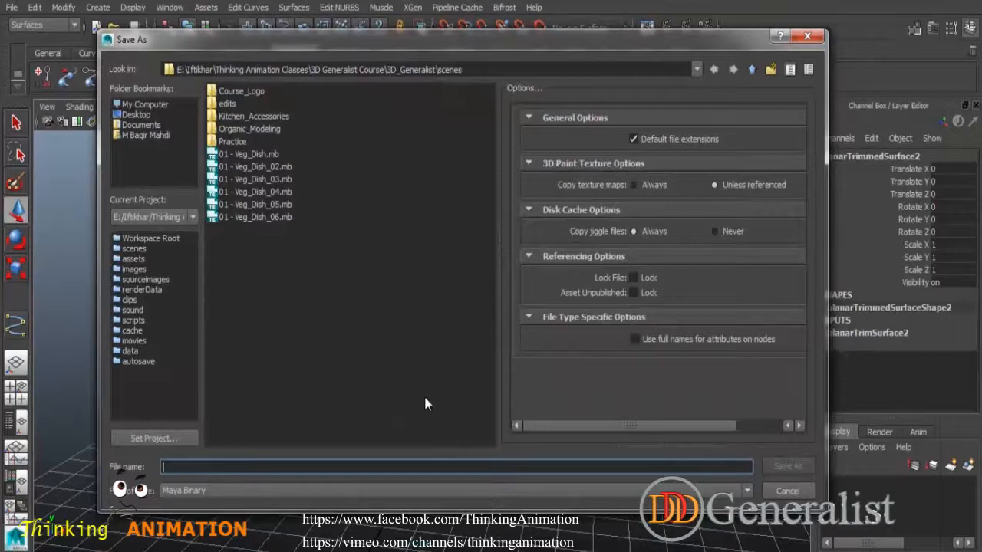
type("Cartoon")
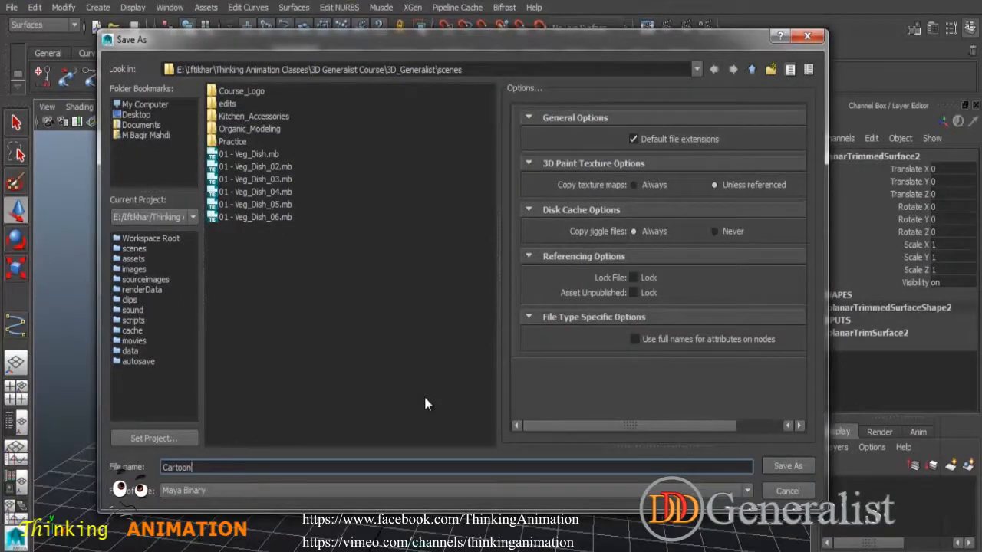
type("House_01")
left_click(790, 465)
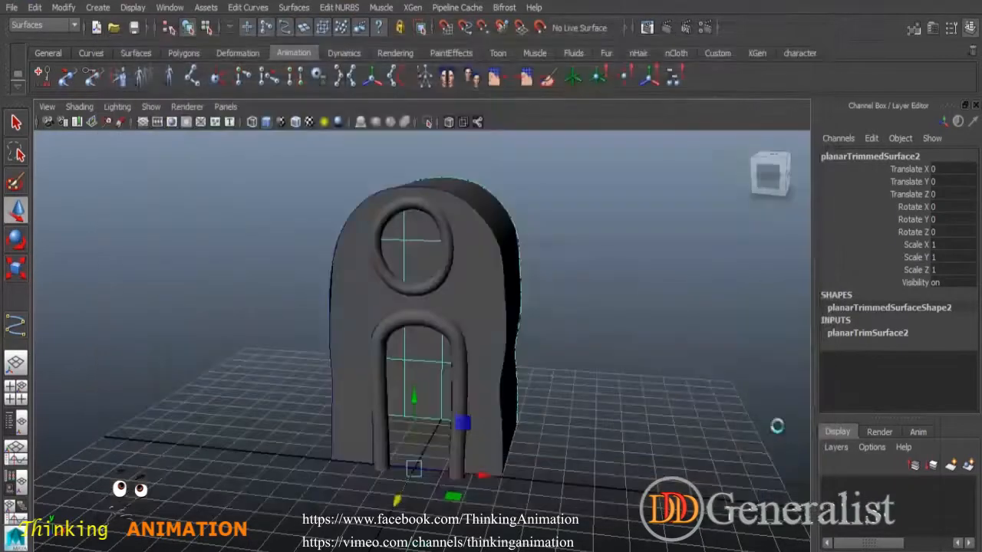
Step: Clear the selection and examine the house model from several angles and up close
left_click(15, 123)
left_click(278, 298)
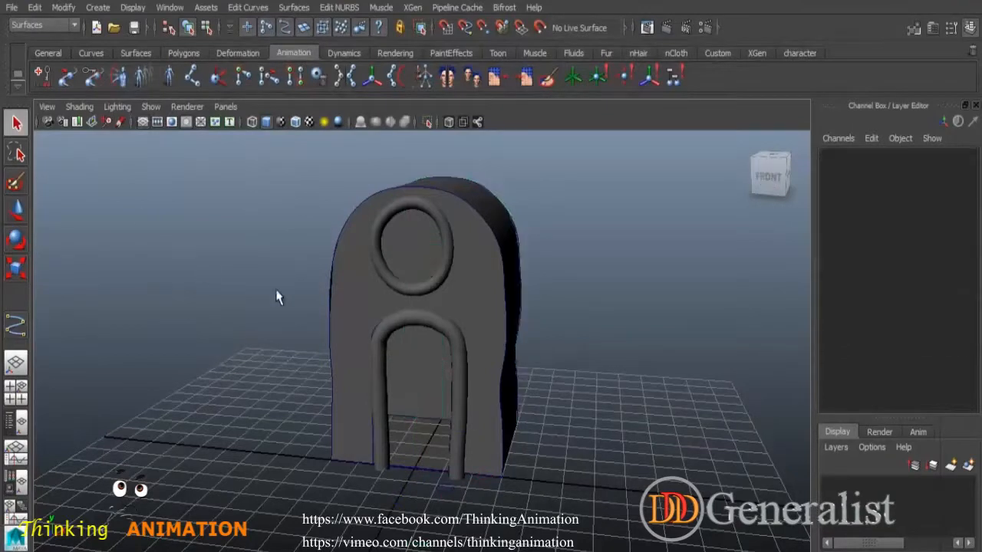
left_click_drag(620, 422, 398, 222, "alt")
left_click_drag(388, 277, 363, 378, "alt")
left_click_drag(275, 241, 335, 295, "alt")
left_click_drag(525, 392, 483, 389, "alt")
middle_click_drag(553, 386, 555, 460, "alt")
right_click_drag(636, 418, 548, 395, "alt")
left_click_drag(549, 384, 502, 390, "alt")
mouse_move(490, 347)
left_mouse_down("alt")
mouse_move(517, 366)
mouse_move(494, 357)
left_mouse_up("alt")
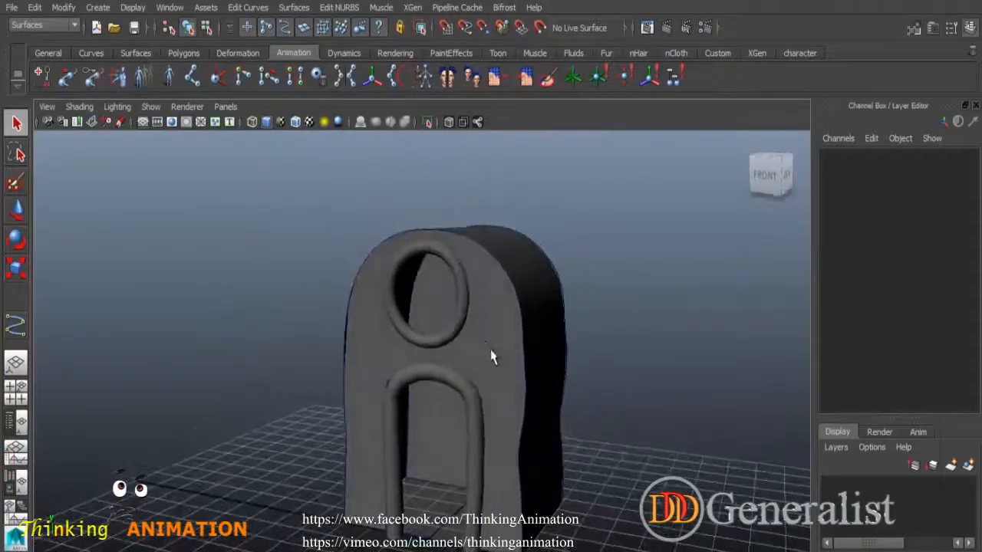
Step: Create a NURBS cylinder primitive at the origin, in front of the house's doorway
left_click(98, 8)
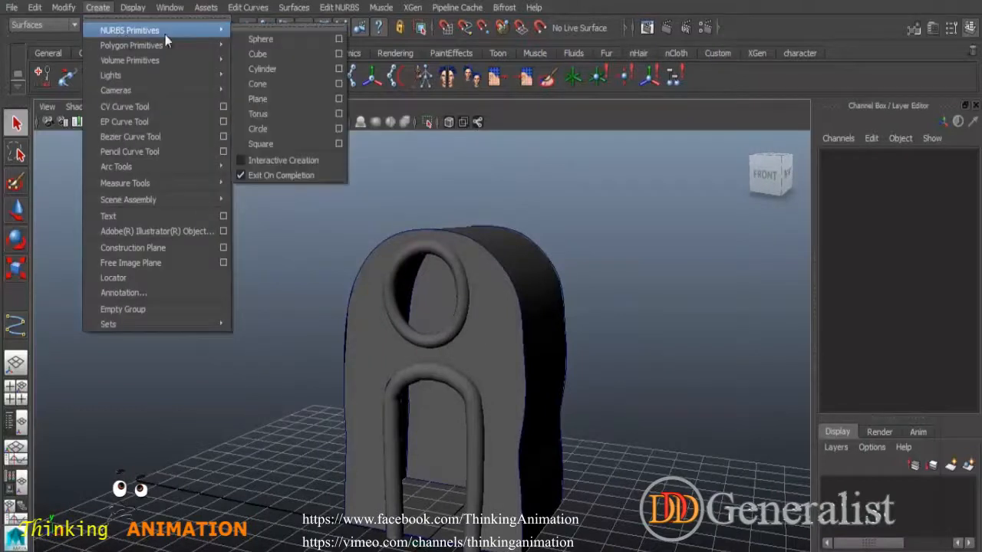
mouse_move(217, 31)
left_click(275, 67)
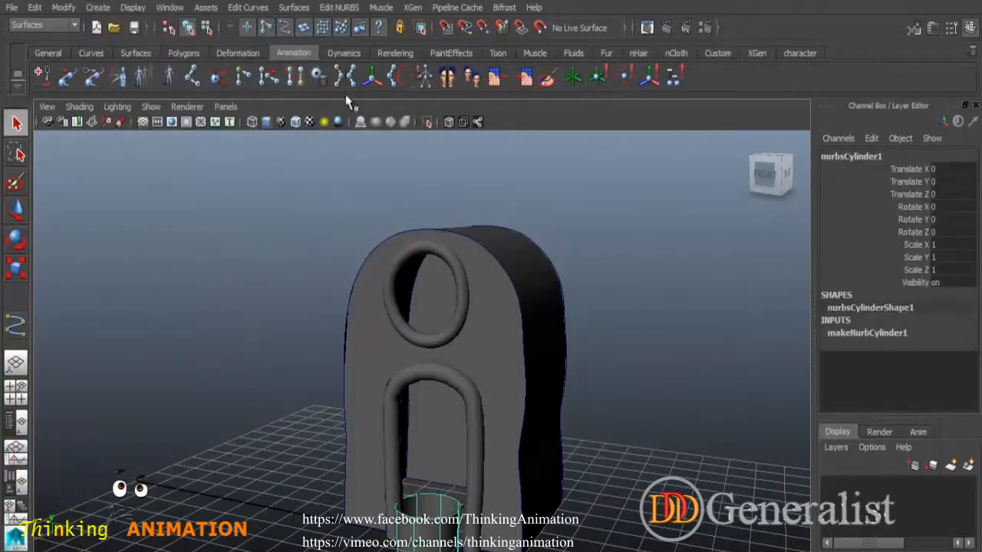
scroll(591, 368, "down", 3)
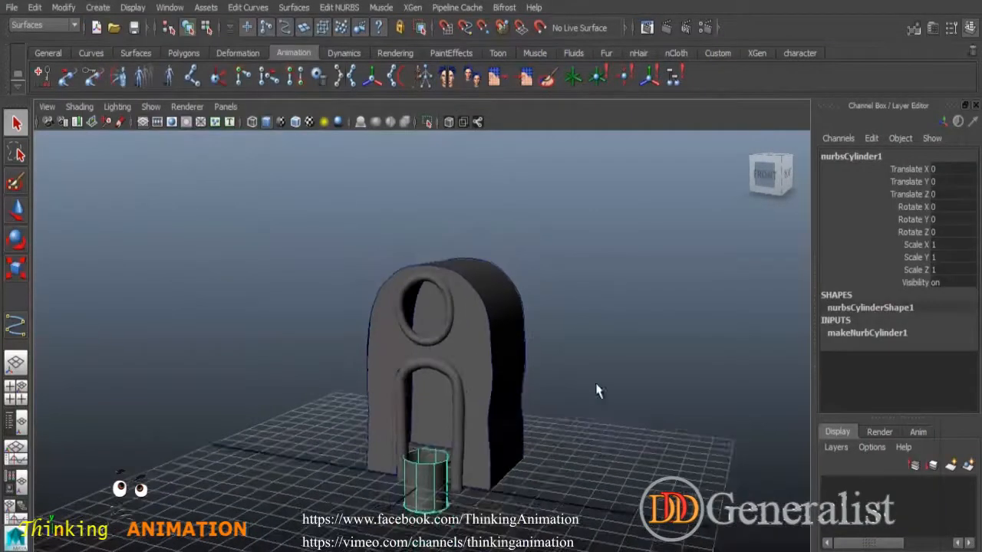
Step: Shape the cylinder into a thin vertical bar with 4 spans and a uniform scale of 0.13
left_click(15, 268)
left_click_drag(427, 471, 392, 475)
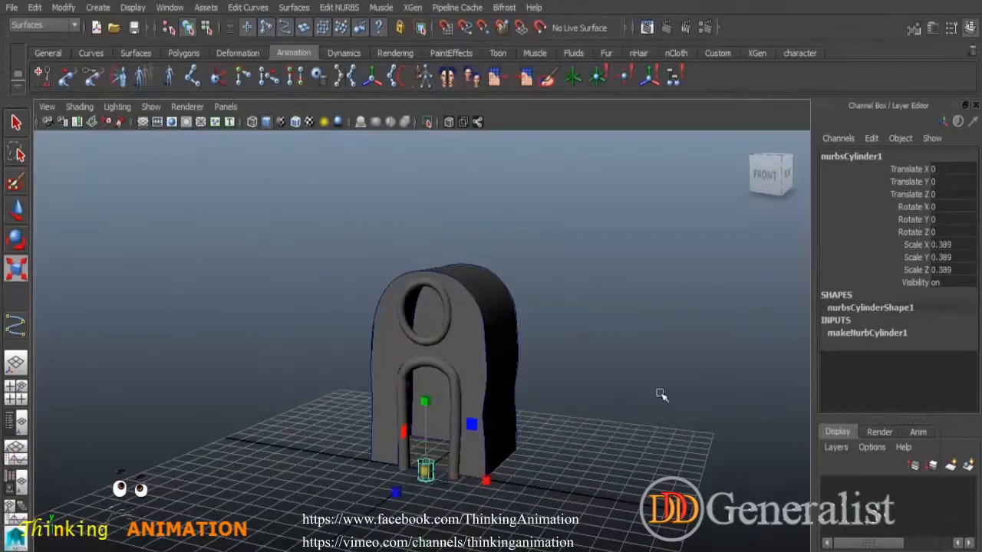
left_click(865, 333)
left_click_drag(972, 326, 974, 351)
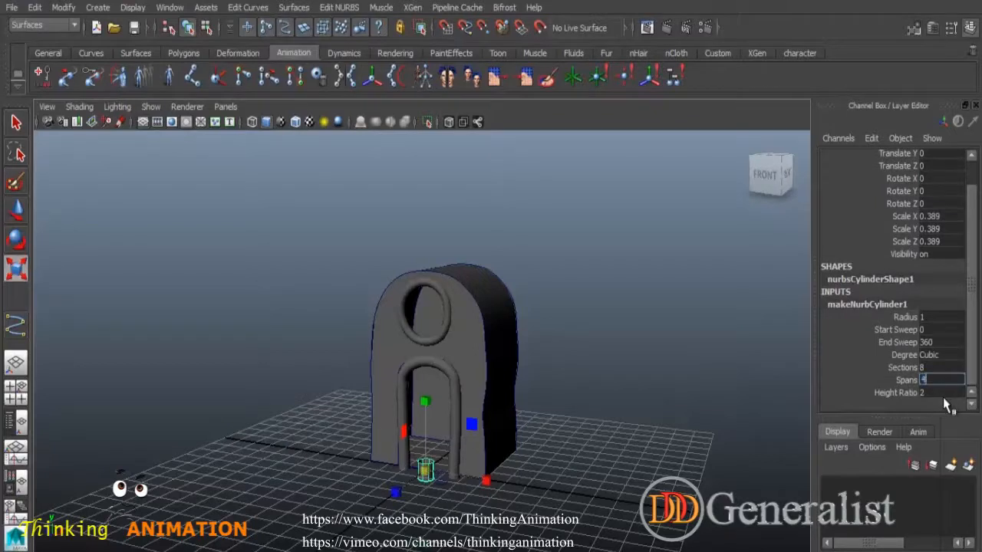
middle_click_drag(422, 403, 422, 218)
left_click_drag(427, 401, 431, 363)
left_click_drag(426, 472, 391, 454)
Step: Raise the thin bar to a Translate Y of 6.947 so it spans the round window ring
left_click(17, 211)
left_click_drag(426, 399, 448, 242)
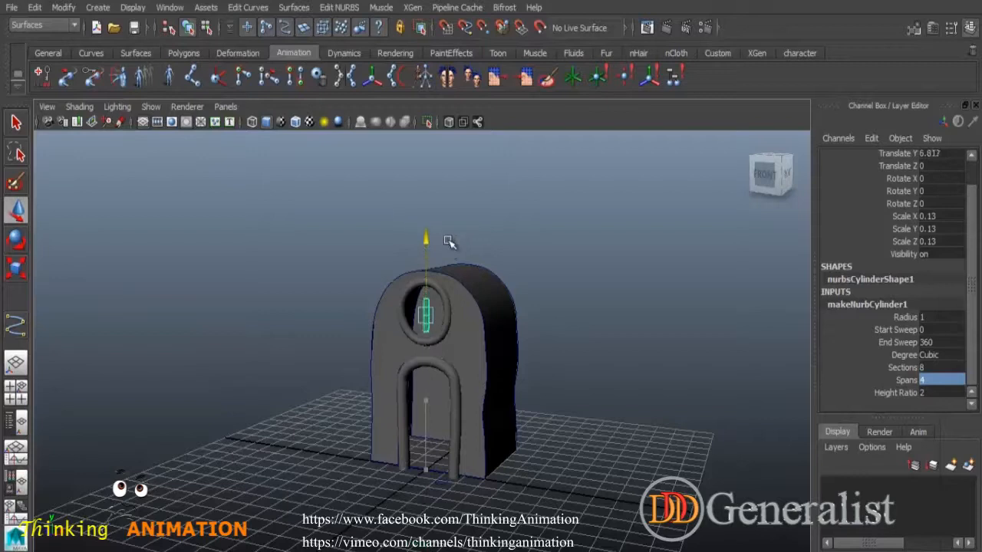
scroll(517, 336, "up", 6)
middle_click_drag(583, 292, 548, 421)
left_click_drag(391, 305, 405, 214)
left_click(16, 268)
Step: Bow the window bar by pulling its middle rows of control vertices towards the front of the house
left_click_drag(478, 361, 438, 379, "alt")
right_click_drag(376, 330, 312, 238)
mouse_move(349, 361)
left_mouse_down("alt")
mouse_move(358, 372)
mouse_move(344, 369)
left_mouse_up("alt")
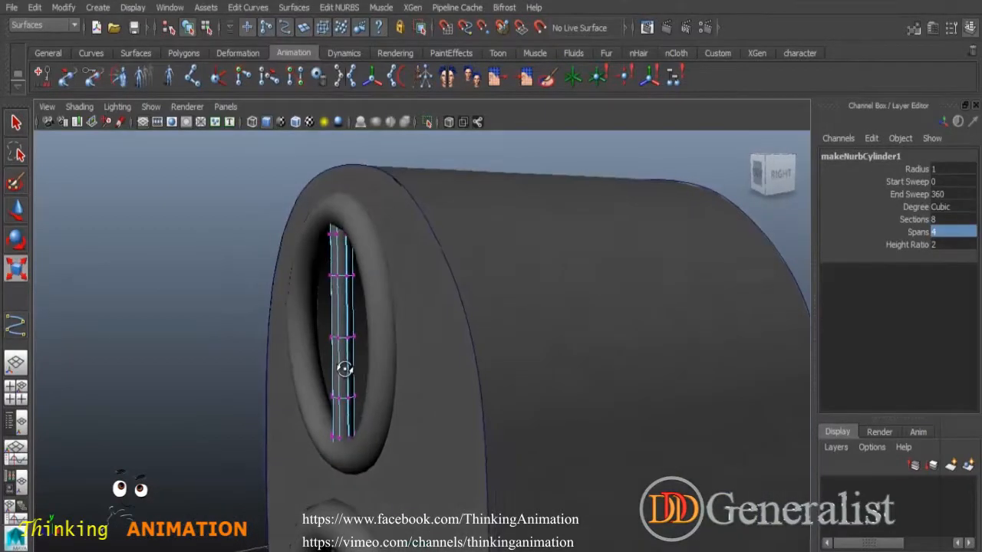
left_click_drag(315, 270, 379, 407)
left_click(19, 213)
left_click_drag(307, 340, 263, 340)
left_click(227, 300)
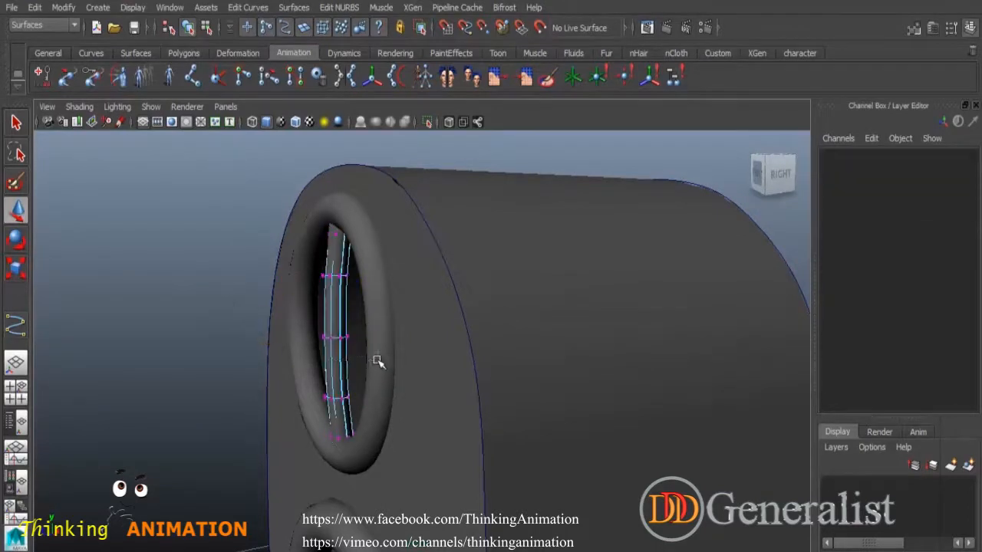
left_click_drag(306, 316, 378, 360)
left_click_drag(270, 342, 267, 341)
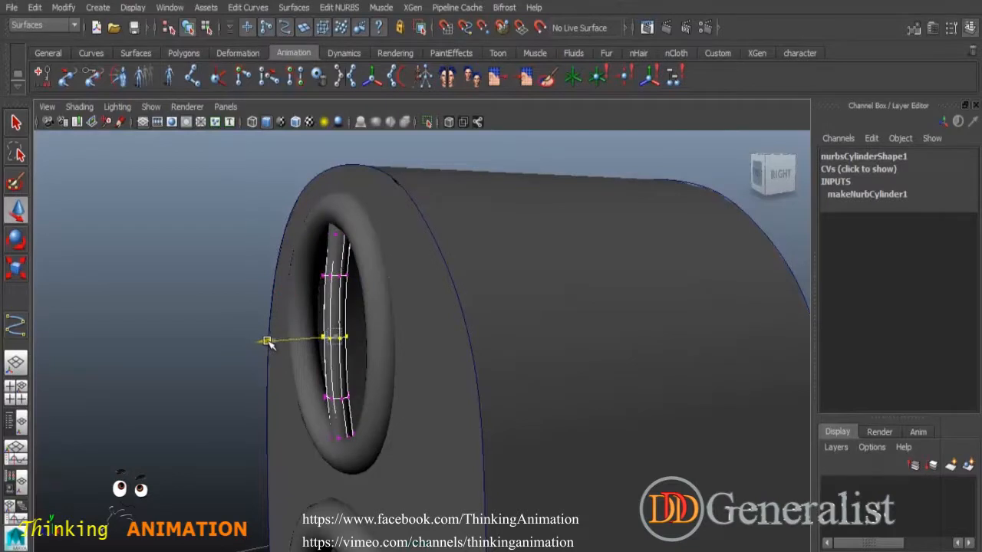
left_click_drag(454, 424, 538, 420, "alt")
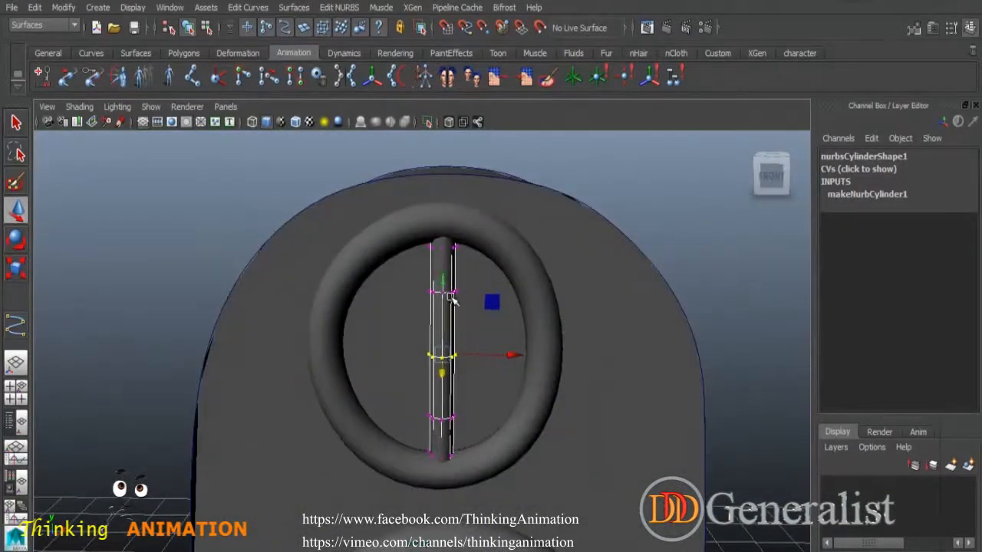
Step: Duplicate the vertical window bar and rotate the copy 85.383 degrees around Z as a crossbar
right_click_drag(453, 300, 508, 220)
left_click(442, 256)
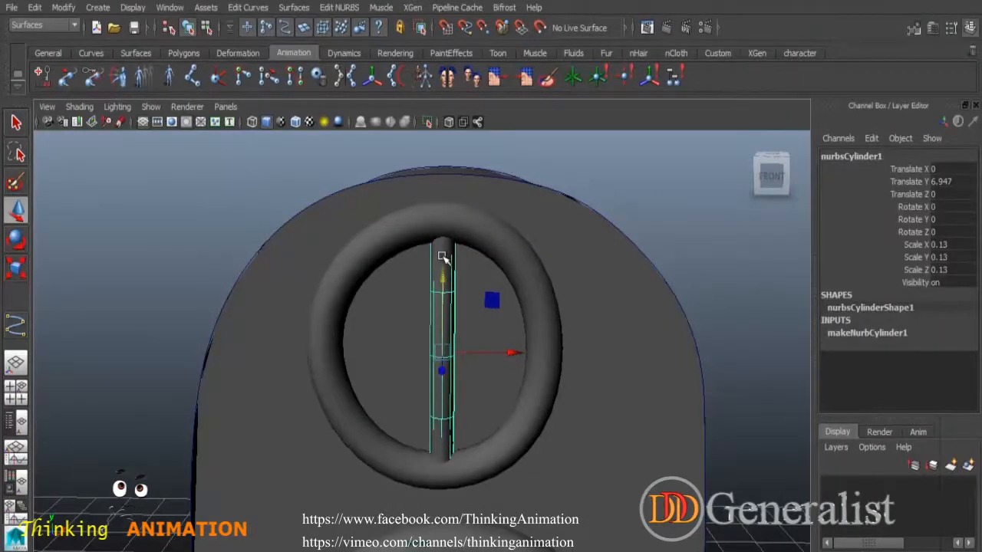
key("ctrl+d")
key("e")
left_click_drag(423, 296, 295, 439)
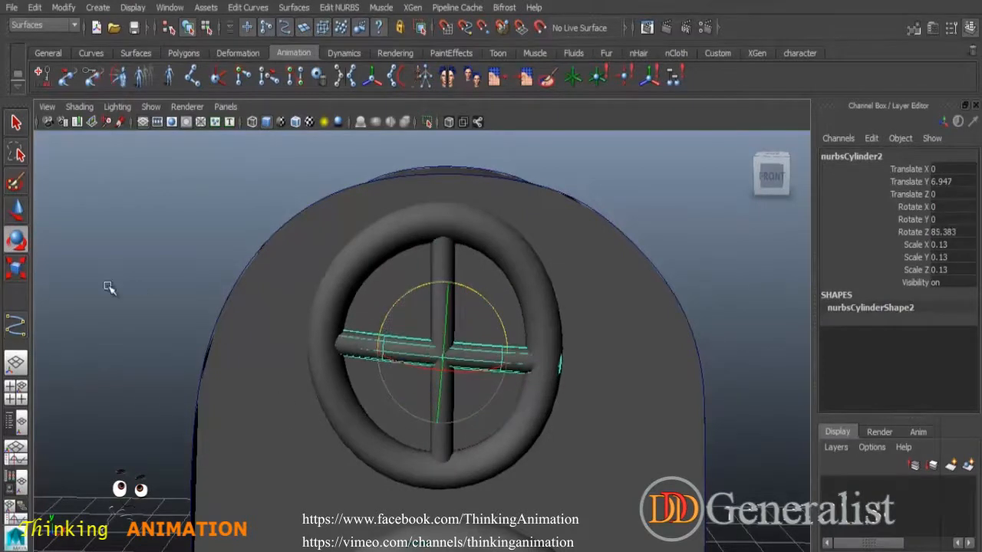
left_click(15, 272)
left_click_drag(504, 354, 502, 353)
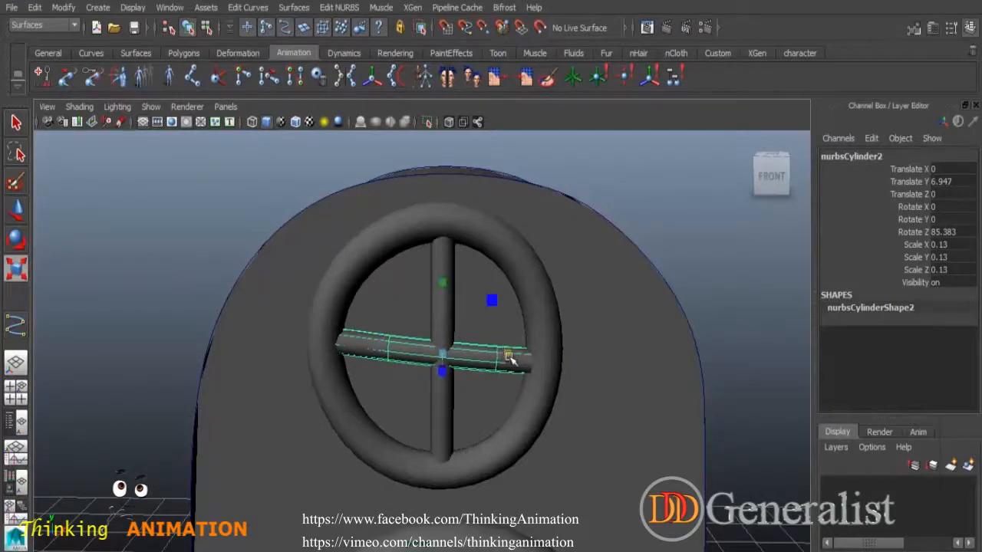
left_click(702, 276)
Step: Create a planar surface from the arched doorway curve to fill the opening as a door panel
left_click_drag(702, 285, 454, 388, "alt")
left_click_drag(552, 443, 562, 379, "alt")
key("space")
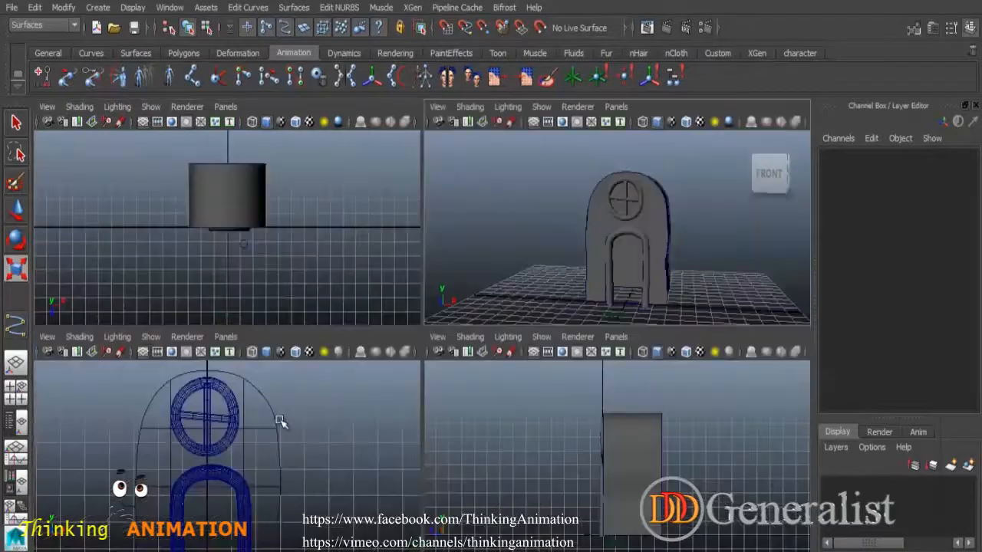
key("space")
scroll(509, 379, "up", 3)
scroll(502, 358, "down", 1)
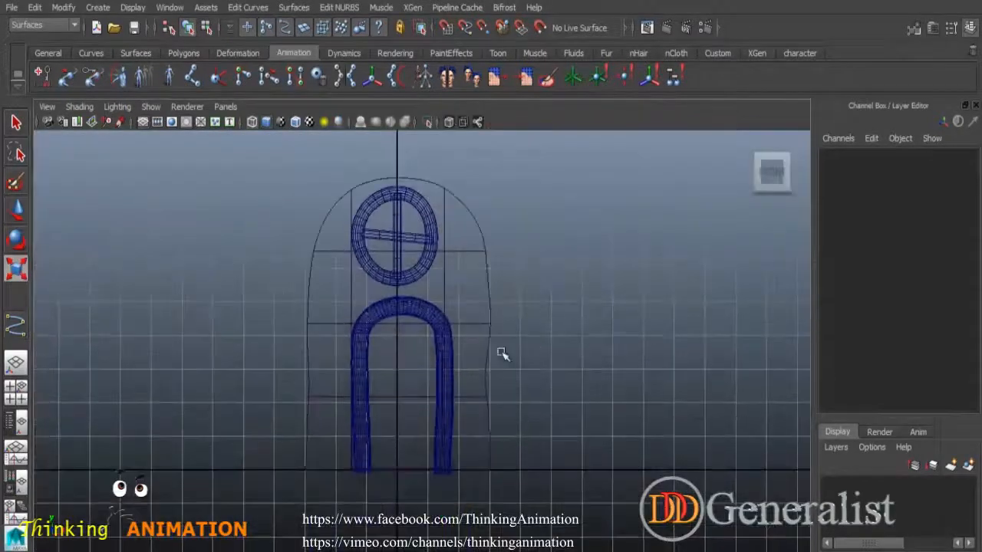
scroll(491, 360, "up", 5)
scroll(492, 360, "up", 1)
left_click(445, 277)
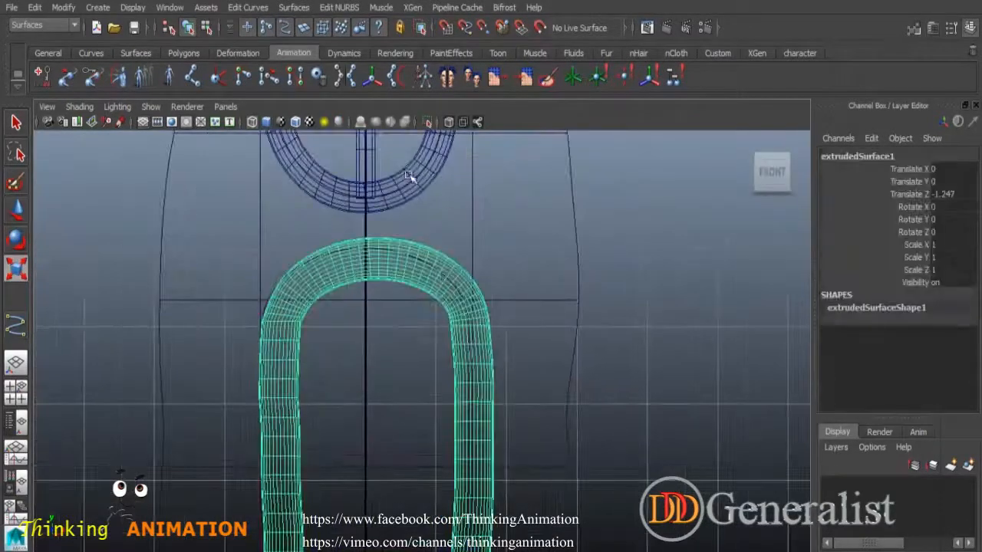
left_click(434, 270)
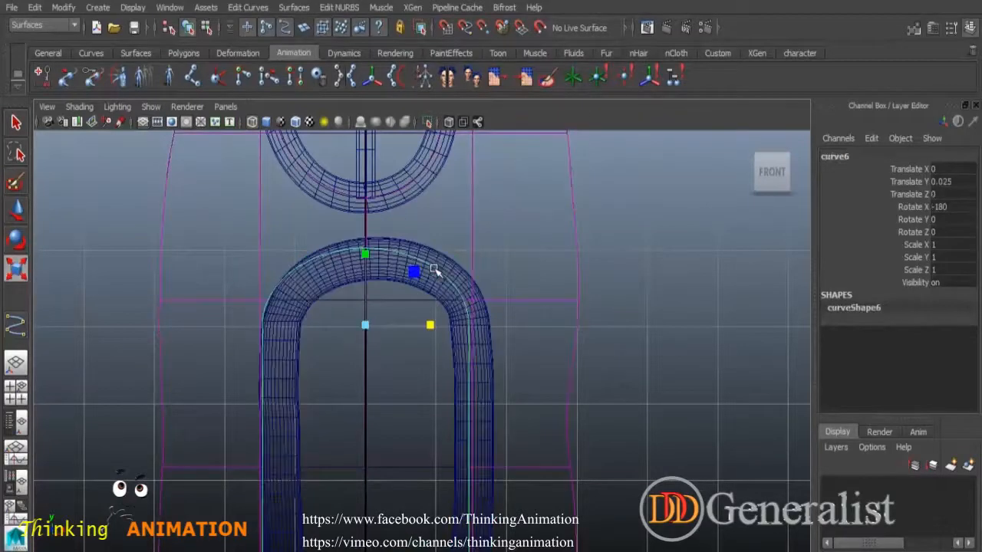
scroll(571, 359, "down", 3)
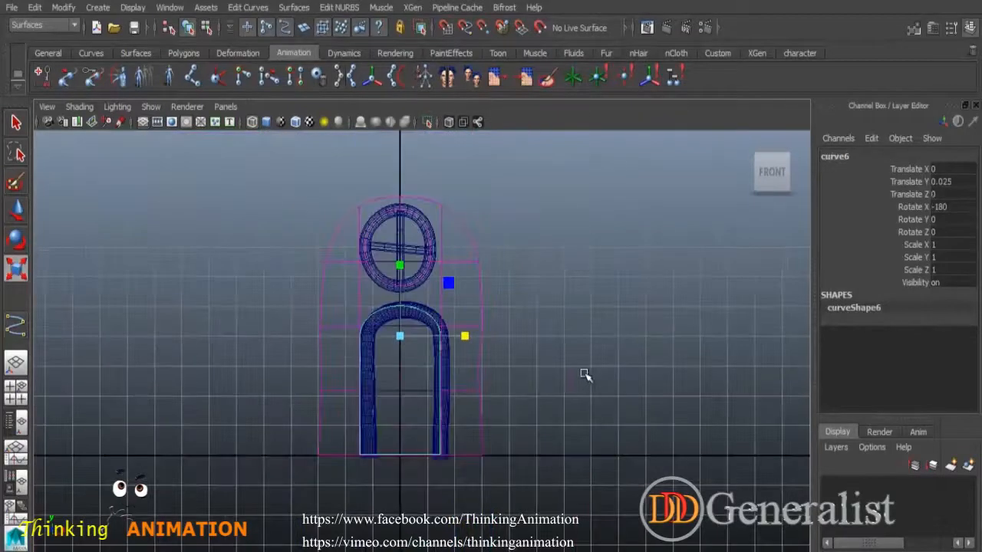
left_click(294, 7)
left_click(304, 60)
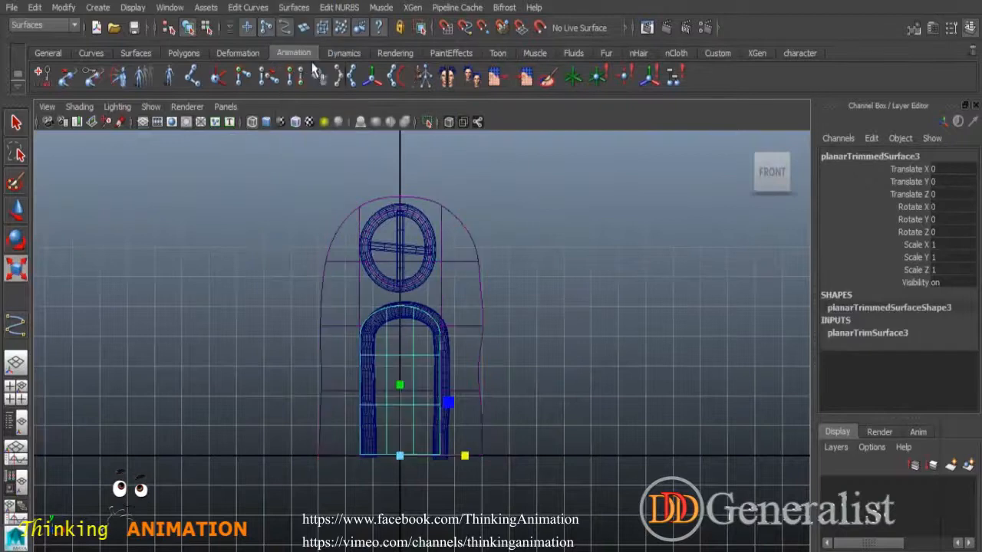
key("space")
key("space")
left_click(637, 310)
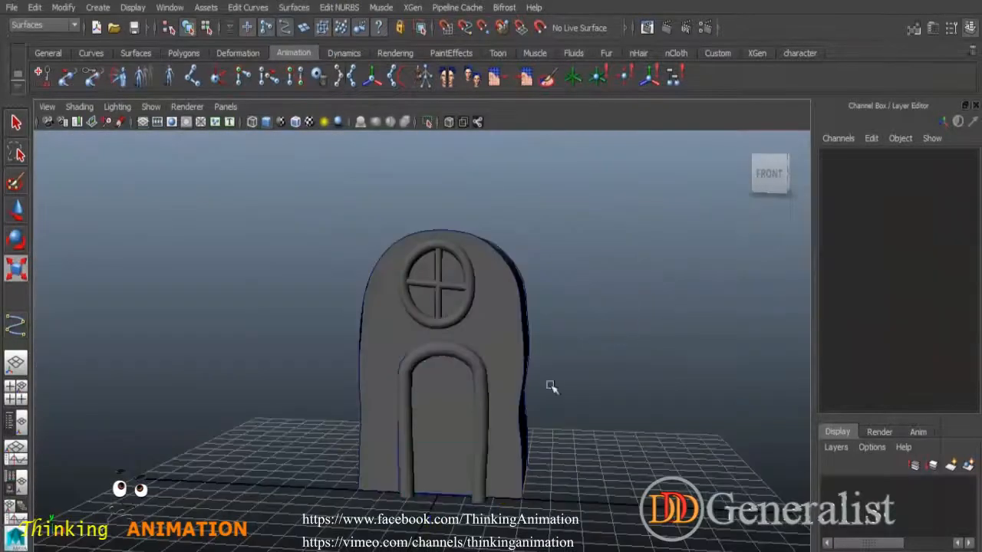
Step: Try to scale the door panel slightly smaller inside the arch frame, and undo the scaling
left_click_drag(554, 388, 520, 436, "alt")
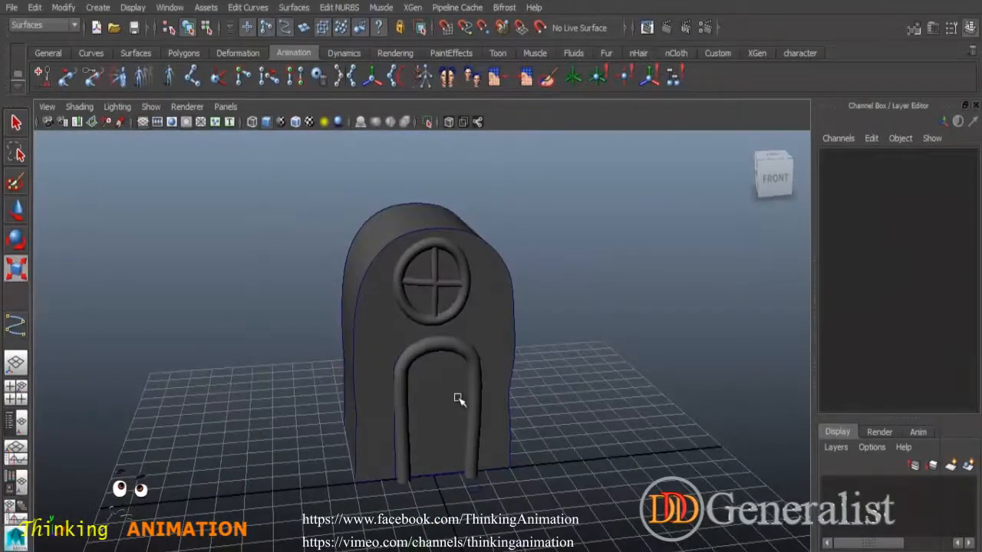
left_click(425, 399)
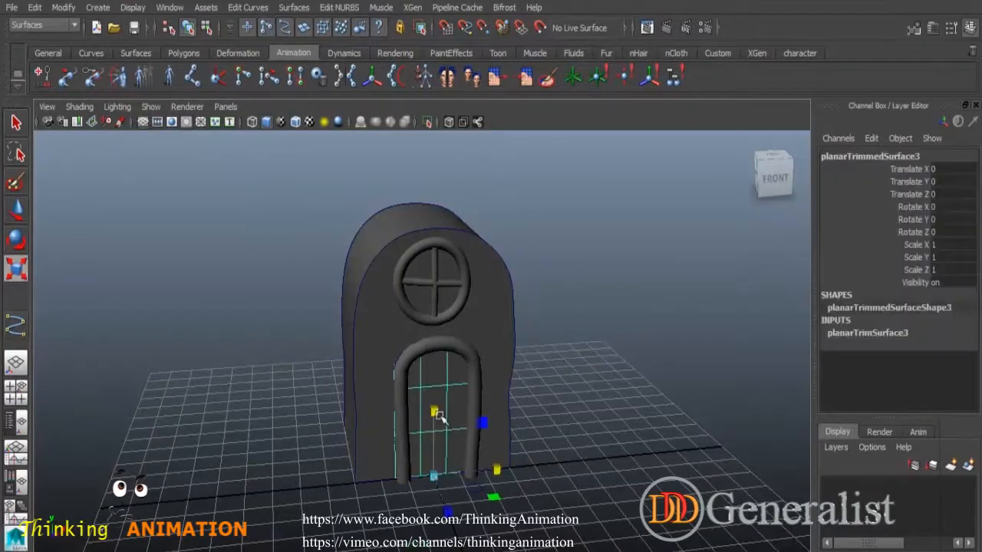
left_click_drag(441, 417, 413, 417, "alt")
right_click_drag(413, 416, 522, 497, "alt")
middle_click_drag(500, 451, 504, 386, "alt")
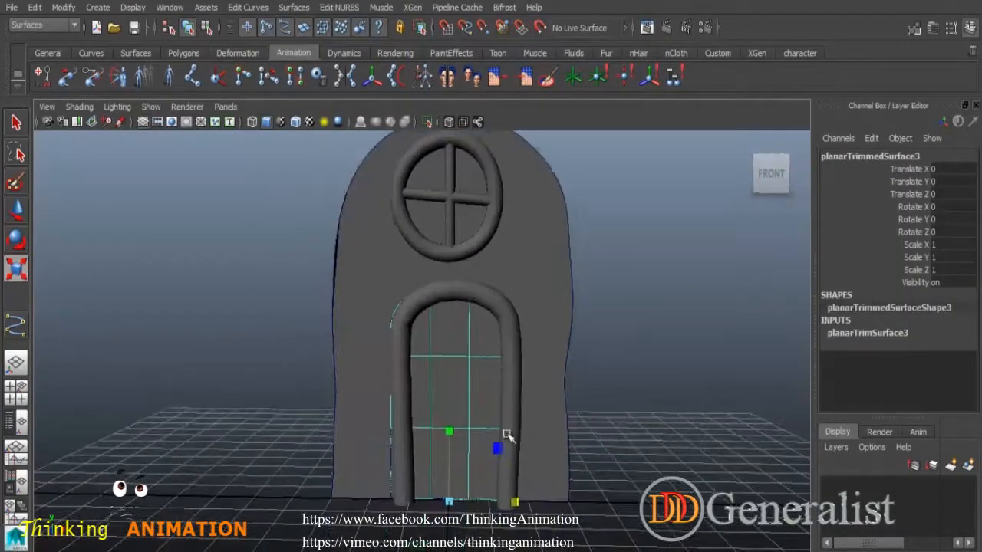
left_click_drag(498, 445, 497, 444)
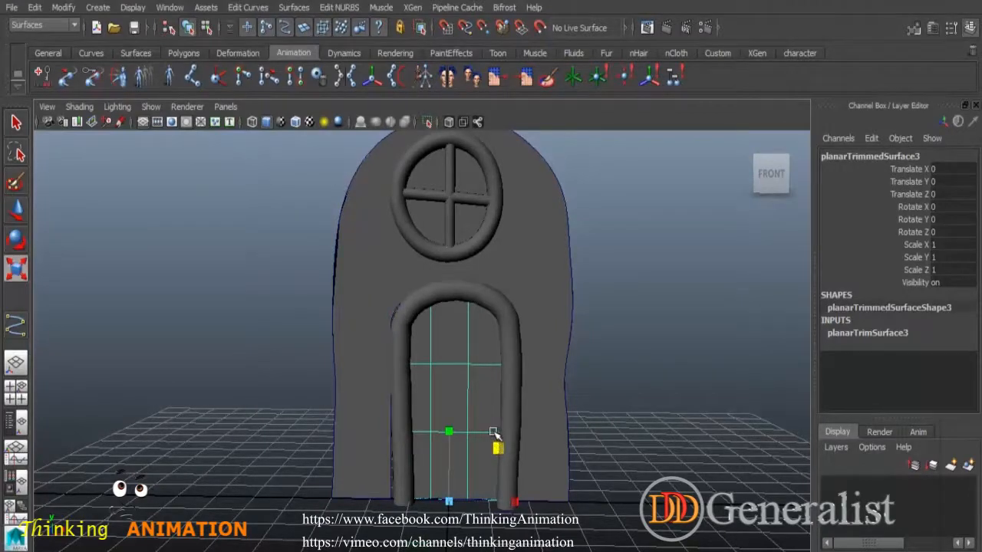
key("ctrl+z")
Step: Move the control vertices of the arch frame's lower left leg outward over the door panel's edge in the front view
left_click(401, 373)
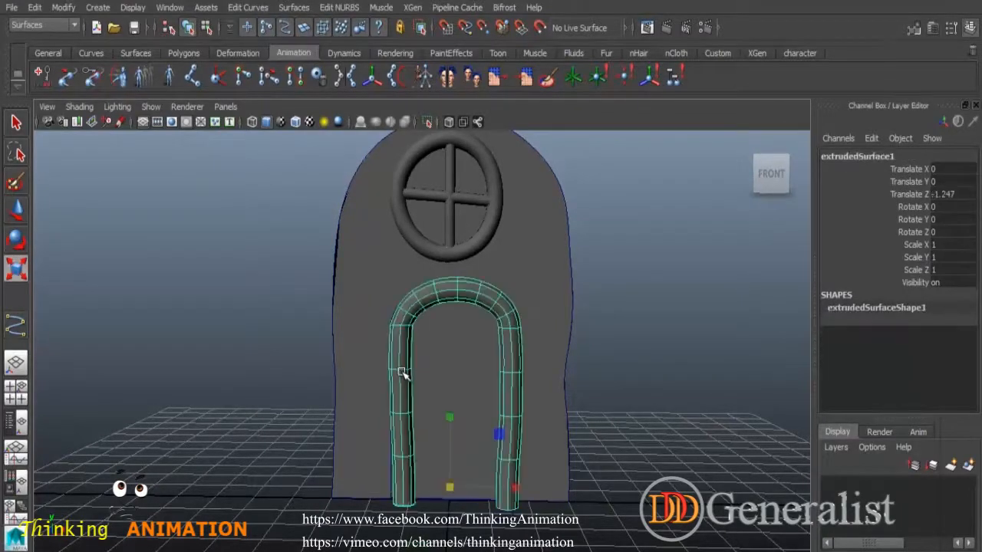
key("space")
key("space")
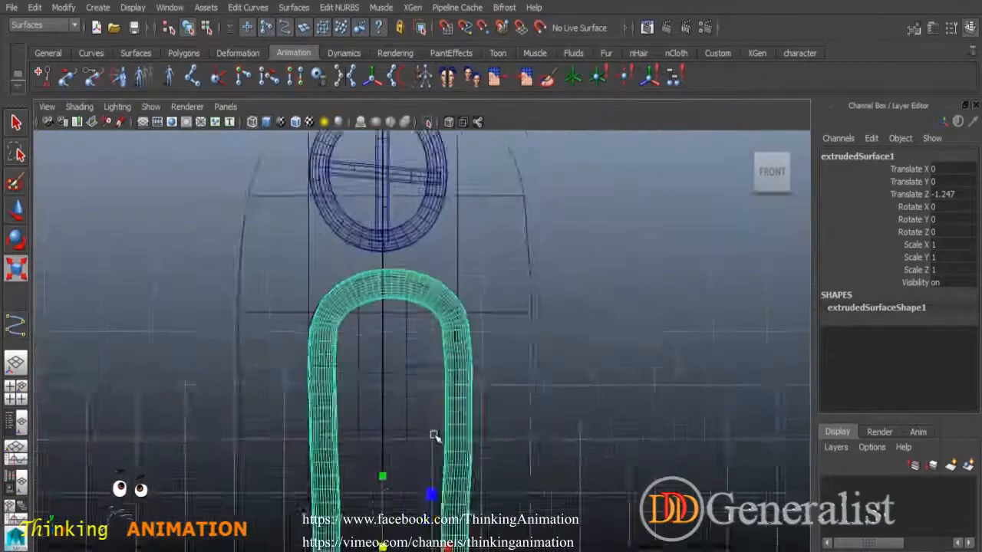
scroll(433, 430, "up", 3)
middle_click_drag(435, 427, 598, 266, "alt")
middle_click_drag(524, 391, 541, 331, "alt")
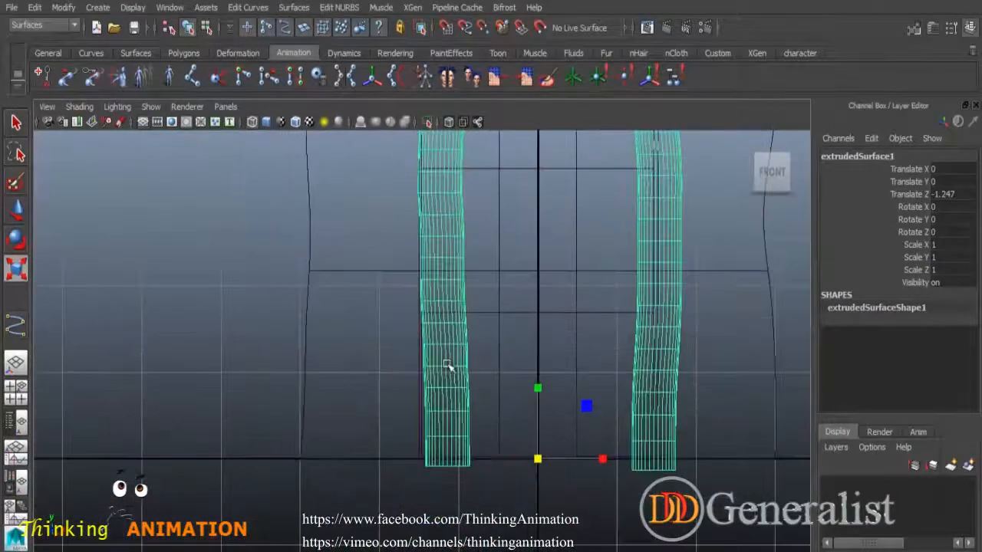
right_click(437, 349)
left_click(373, 242)
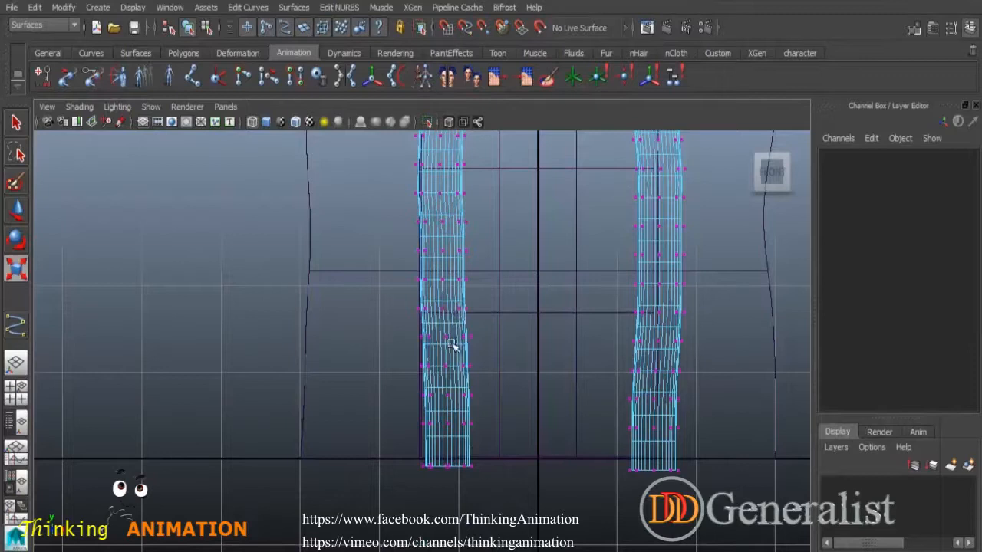
left_click_drag(413, 304, 516, 482)
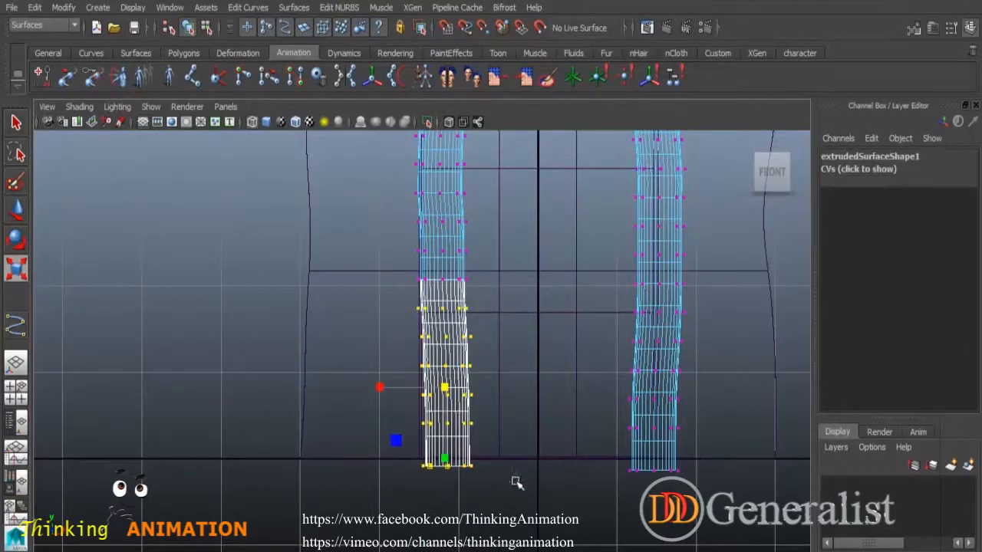
left_click(24, 218)
left_click_drag(514, 388, 507, 387)
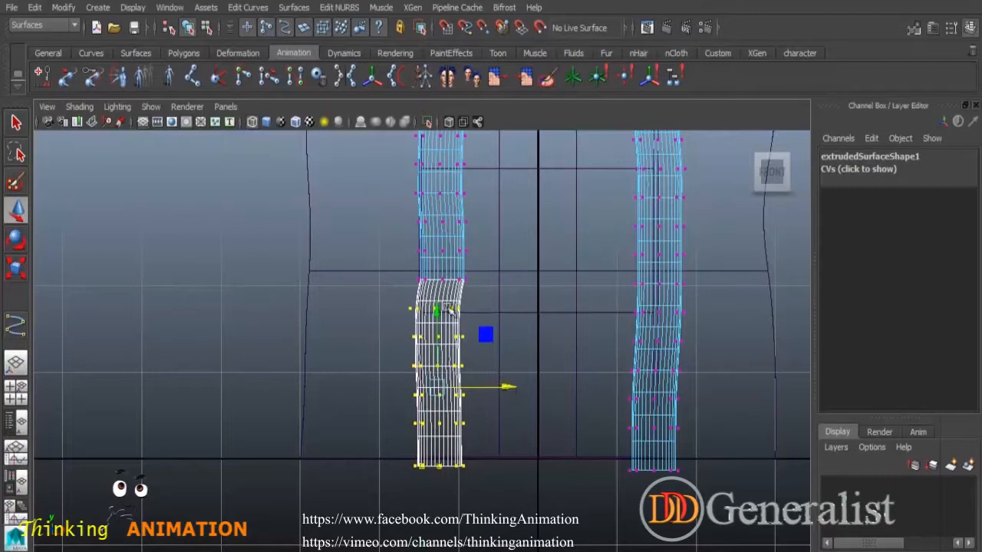
left_click_drag(409, 270, 505, 280)
left_click_drag(422, 244, 511, 253)
Step: Adjust the control vertices at the arch frame's upper left bend to cover the door panel's exposed corner
key("space")
key("space")
left_click(633, 340)
left_click_drag(606, 368, 466, 396, "alt")
left_click(466, 396)
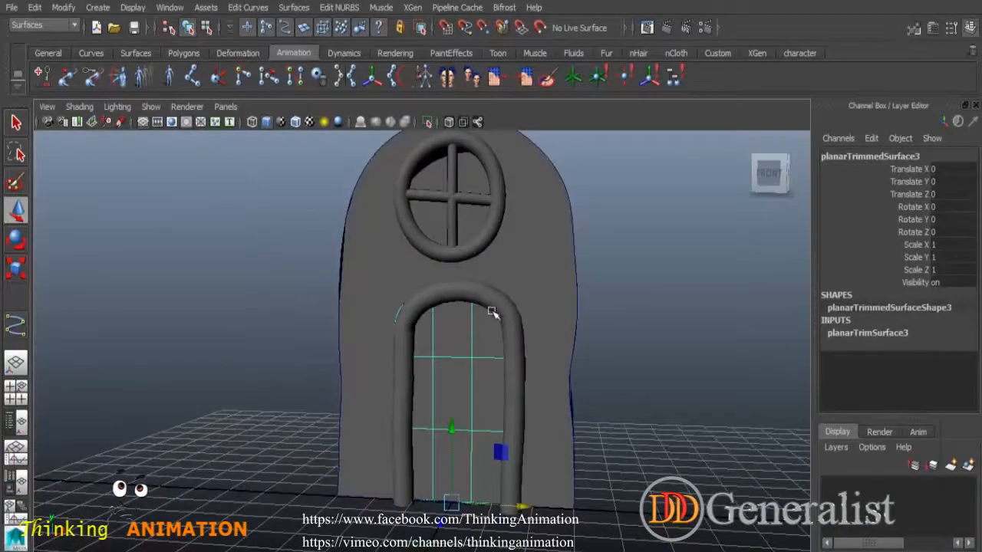
left_click(428, 307)
right_click_drag(426, 265, 388, 257)
key("space")
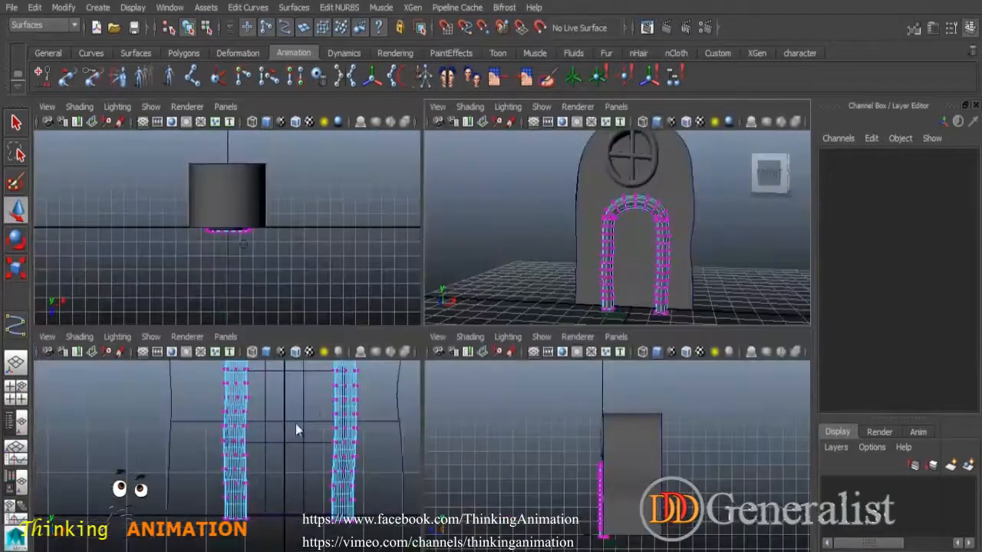
key("space")
right_click_drag(550, 409, 636, 384, "alt")
middle_click_drag(603, 342, 557, 368, "alt")
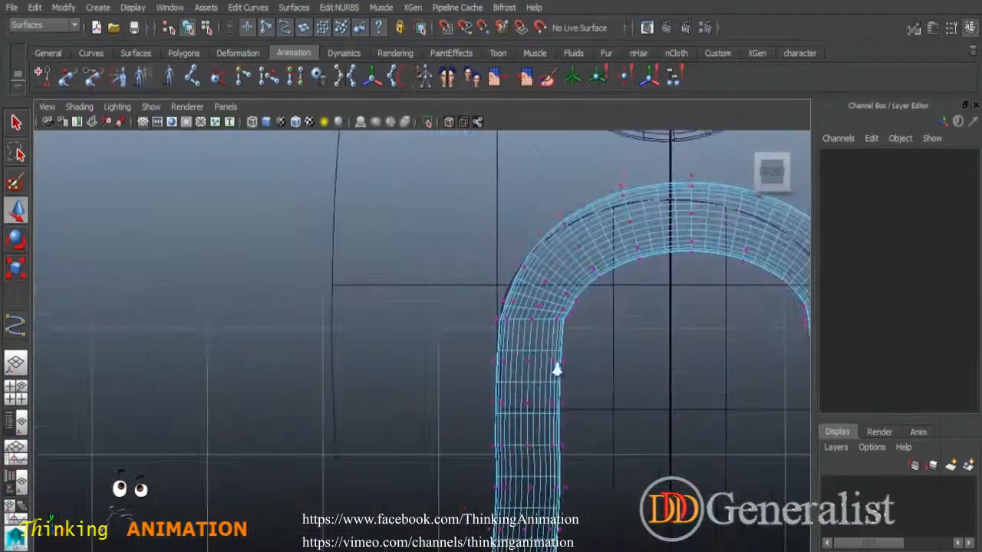
right_click_drag(557, 368, 680, 483, "alt")
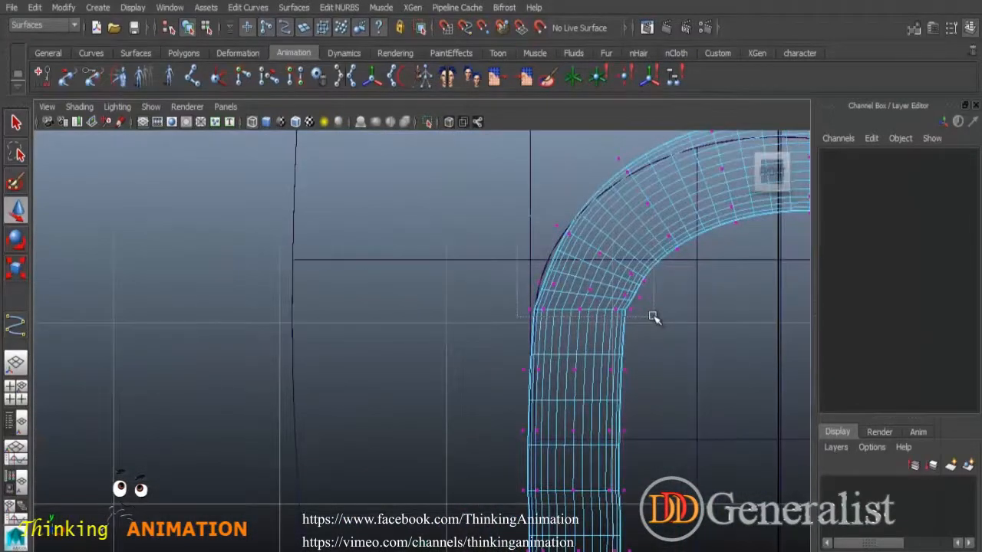
left_click_drag(654, 317, 654, 317)
Step: Return the arch frame to object selection, clear the selection and examine the house front in perspective
key("space")
key("space")
right_click_drag(521, 310, 564, 236)
left_click(508, 318)
left_click(670, 401)
right_click_drag(695, 471, 584, 410, "alt")
left_click_drag(583, 410, 375, 314, "alt")
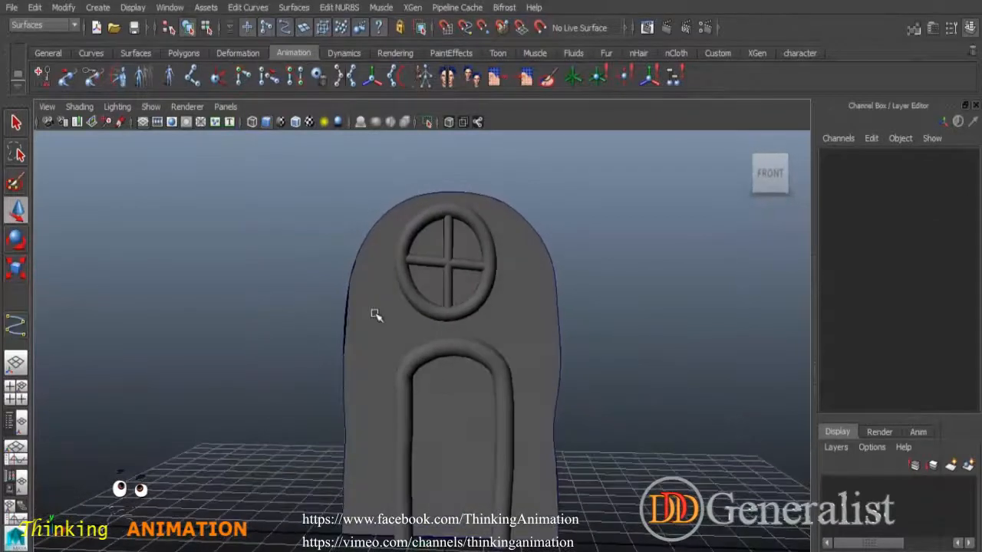
Step: Draw a closed heart-shaped leaf outline with a flared stem as a CV curve beside the house in the front view
key("space")
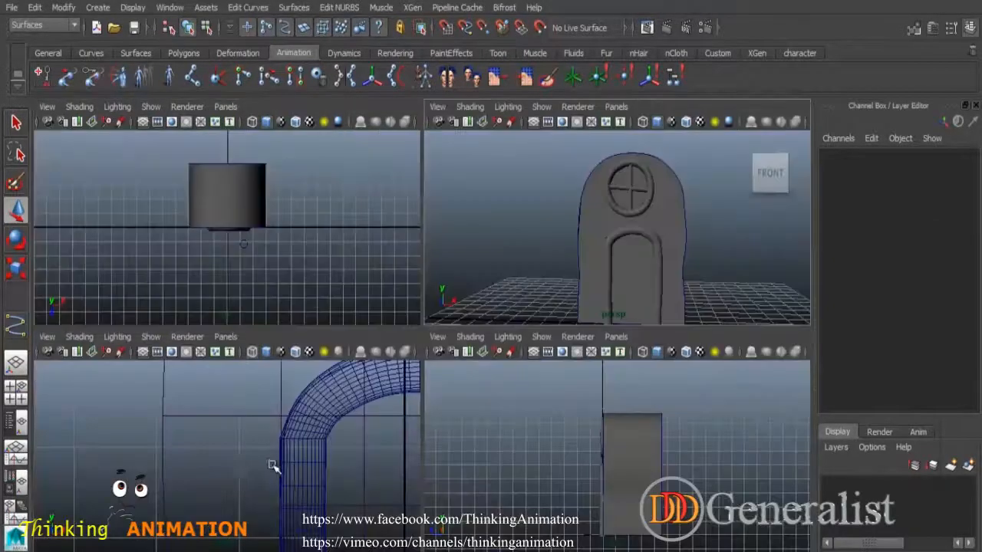
key("space")
middle_click_drag(498, 407, 565, 420, "alt")
right_click_drag(565, 421, 580, 461, "alt")
left_click(97, 7)
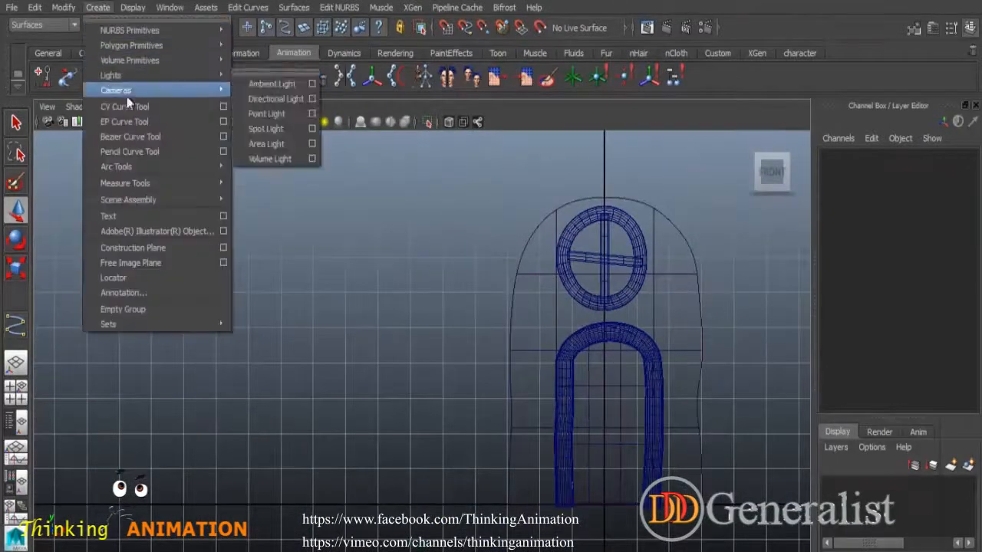
left_click(149, 109)
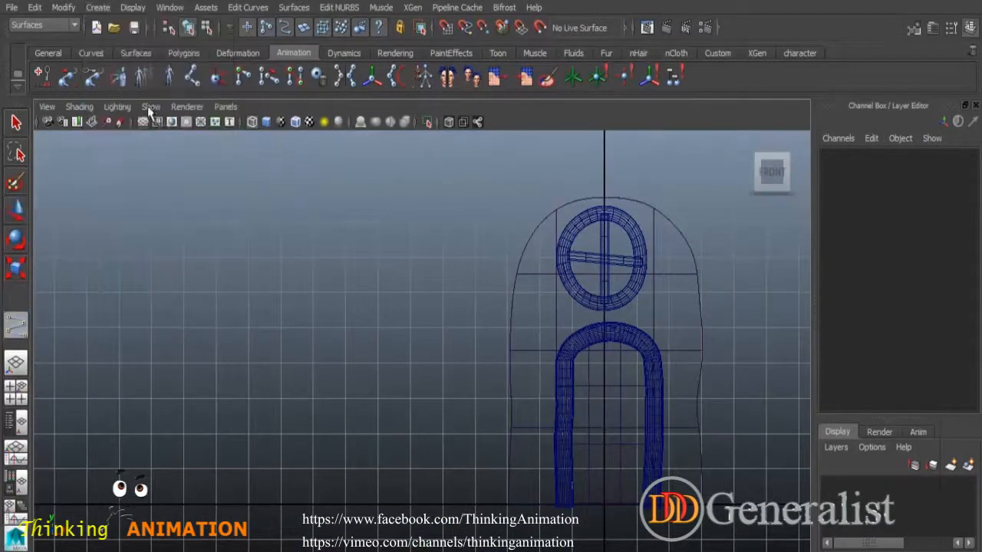
left_click(367, 266)
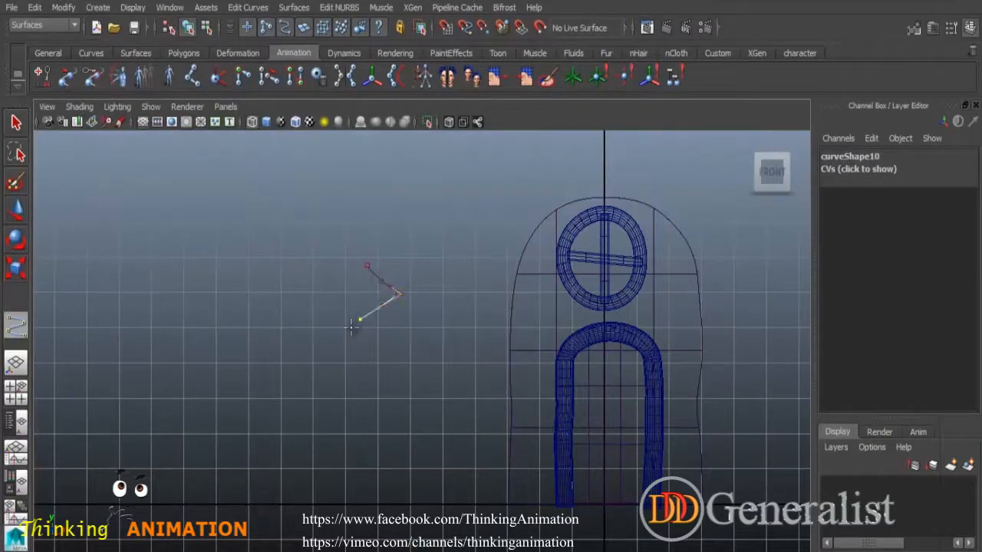
left_click(376, 346)
left_click(339, 423)
left_click(291, 441)
left_click(228, 465)
left_click(199, 483)
left_click(205, 454)
left_click(217, 406)
left_click(231, 371)
left_click(264, 316)
left_click(298, 307)
left_click(323, 319)
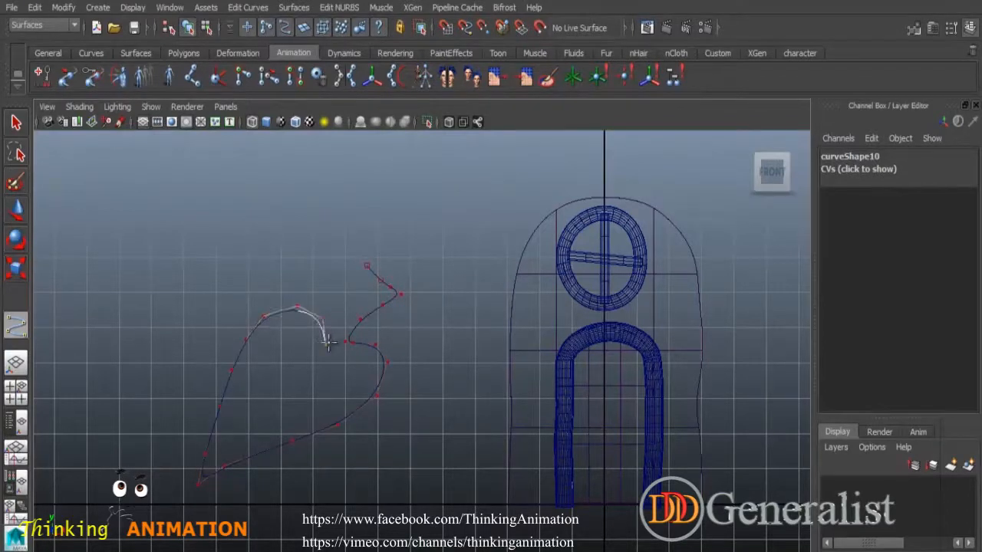
left_click_drag(342, 313, 353, 289)
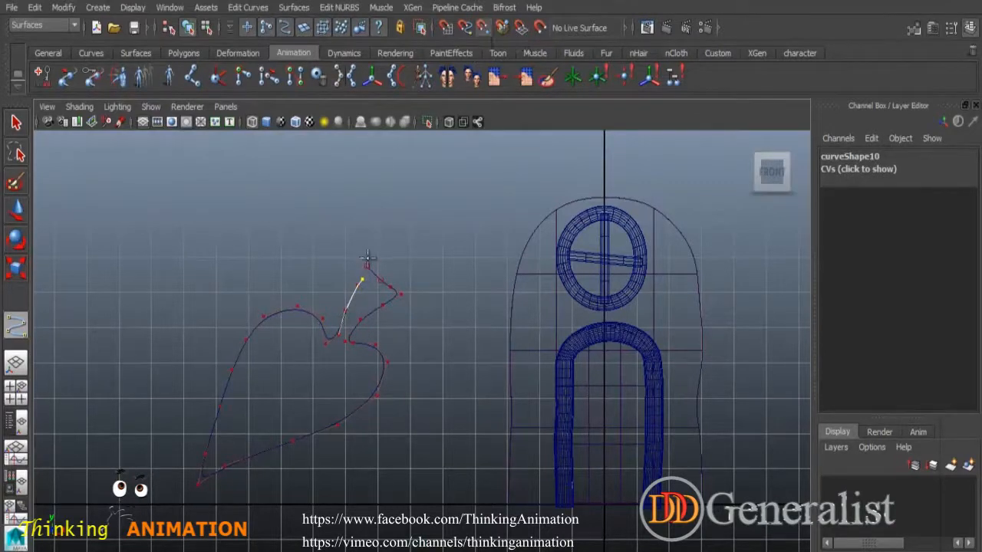
key("w")
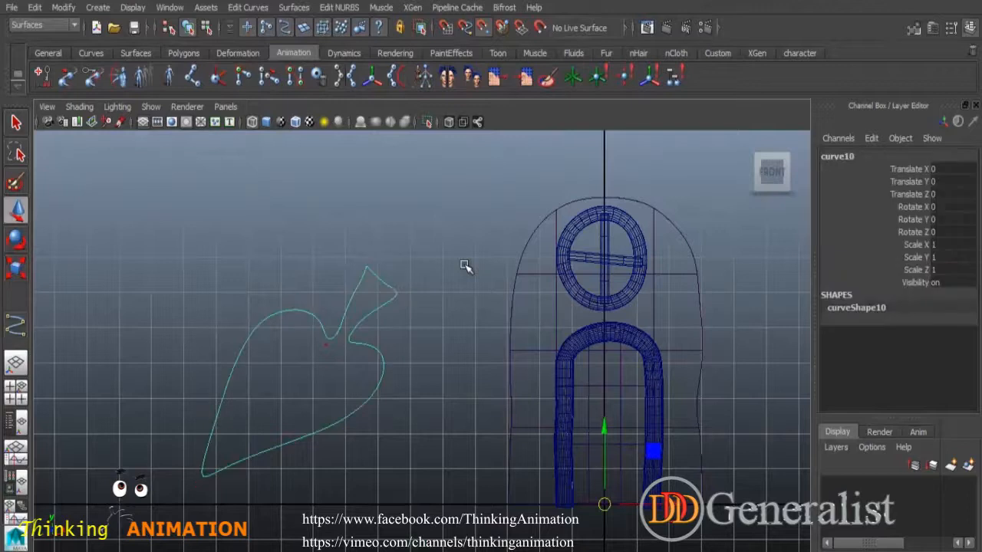
Step: Center the leaf curve's pivot, scale it uniformly to about 0.258 and move it onto the wall at the window's lower left
left_click(63, 7)
left_click(99, 155)
left_click(16, 268)
left_click_drag(309, 379, 184, 325)
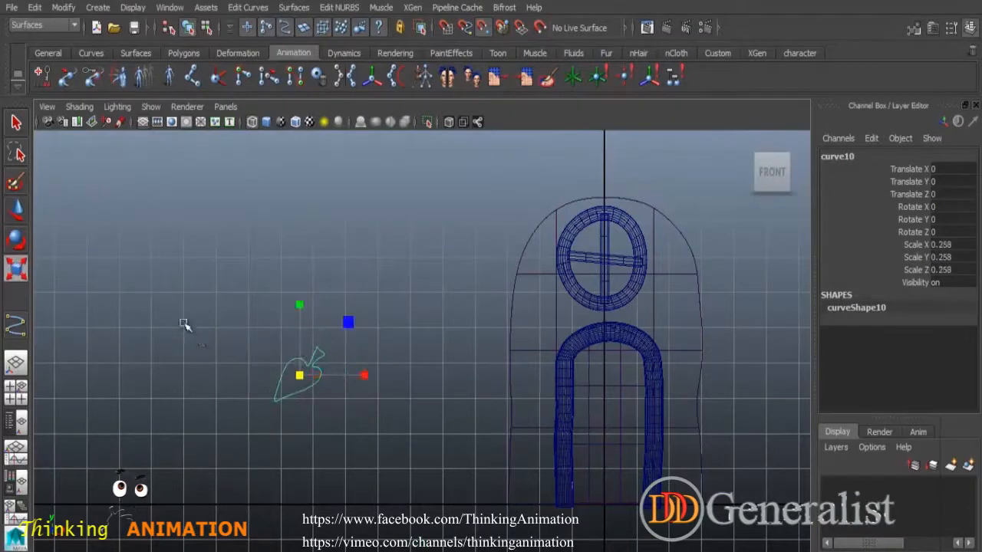
left_click(16, 210)
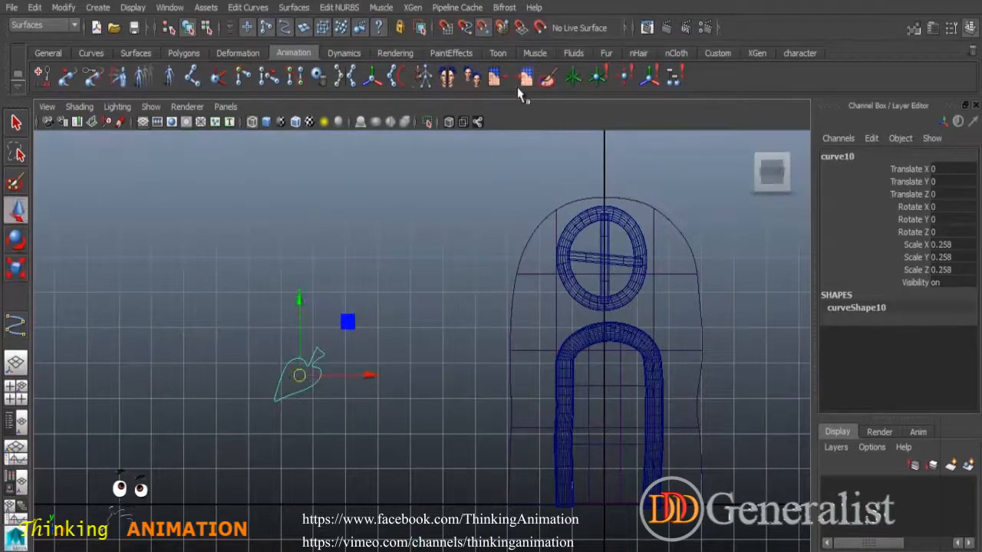
left_click_drag(310, 377, 542, 326)
Step: Apply Bevel Plus to the leaf curve with bevel width and depth 0.1, extrude distance 0.25 and the Straight Out style
key("space")
key("space")
key("space")
key("space")
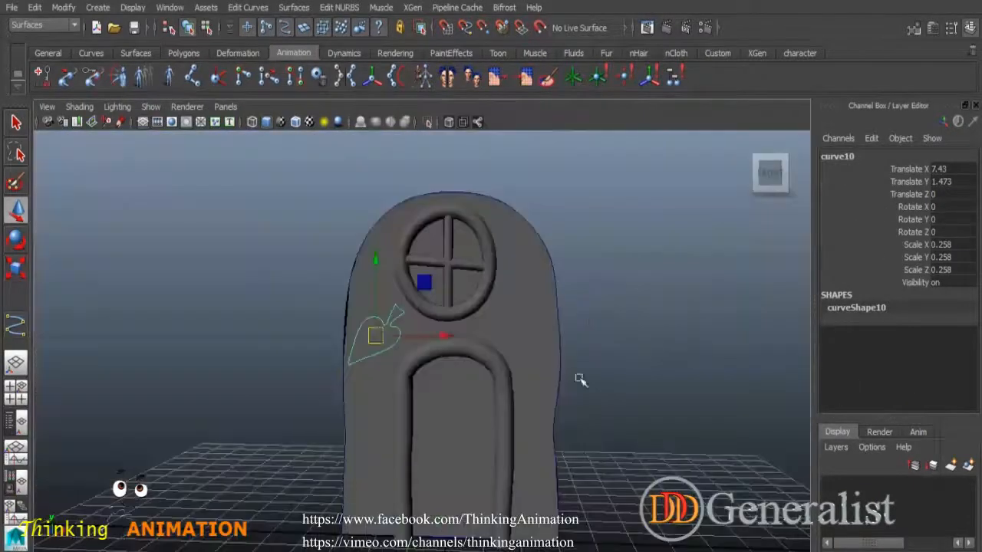
left_click_drag(581, 377, 438, 394, "alt")
right_click_drag(438, 395, 604, 438, "alt")
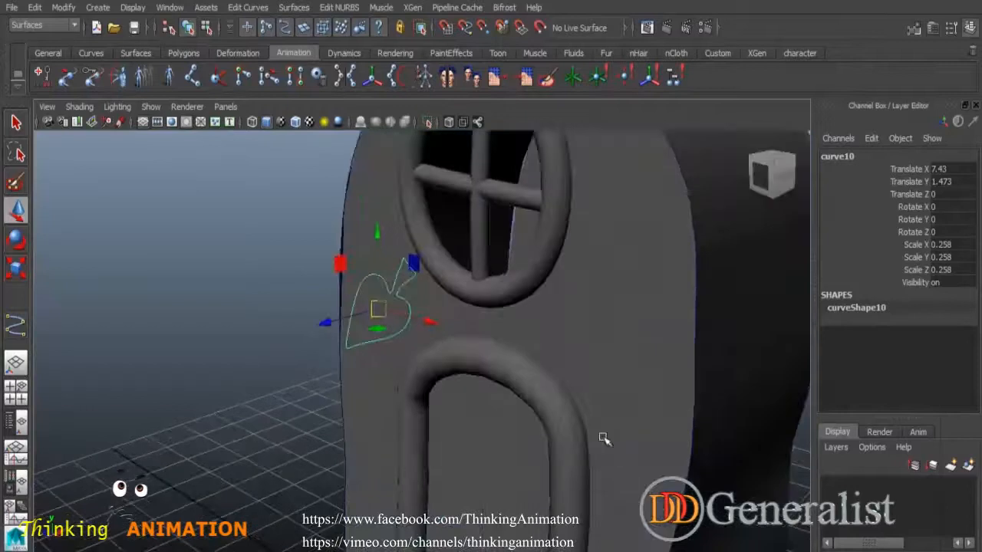
left_click(292, 8)
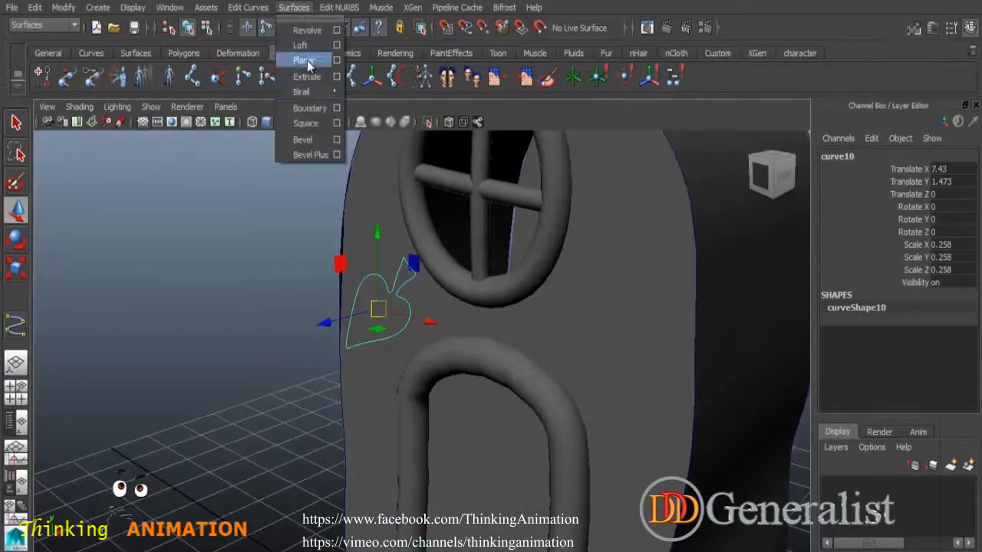
left_click(334, 154)
left_click(617, 320)
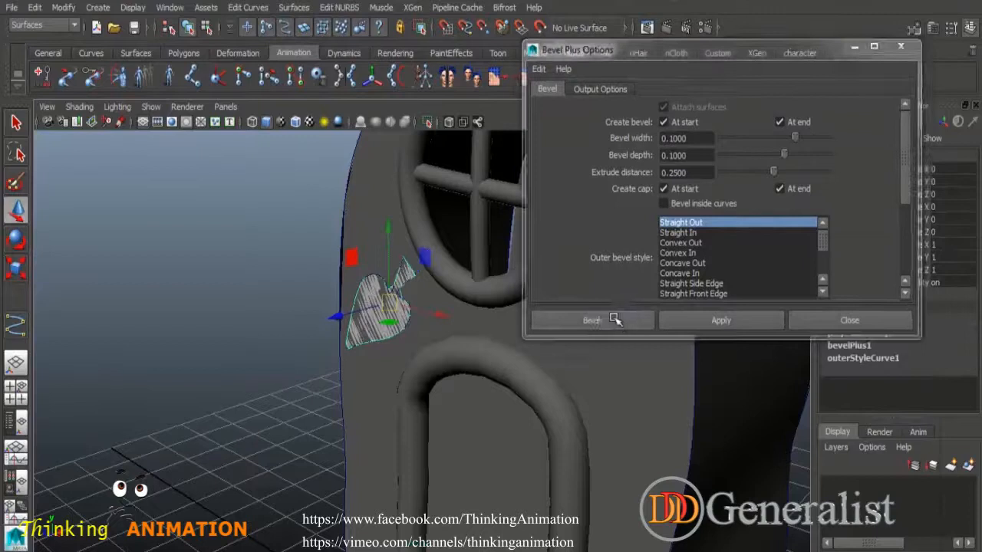
Step: Move the beveled leaf forward to about 0.271 in Z so that it protrudes from the front wall
left_click_drag(337, 315, 543, 360)
left_click_drag(421, 372, 430, 387)
left_click_drag(467, 428, 375, 416, "alt")
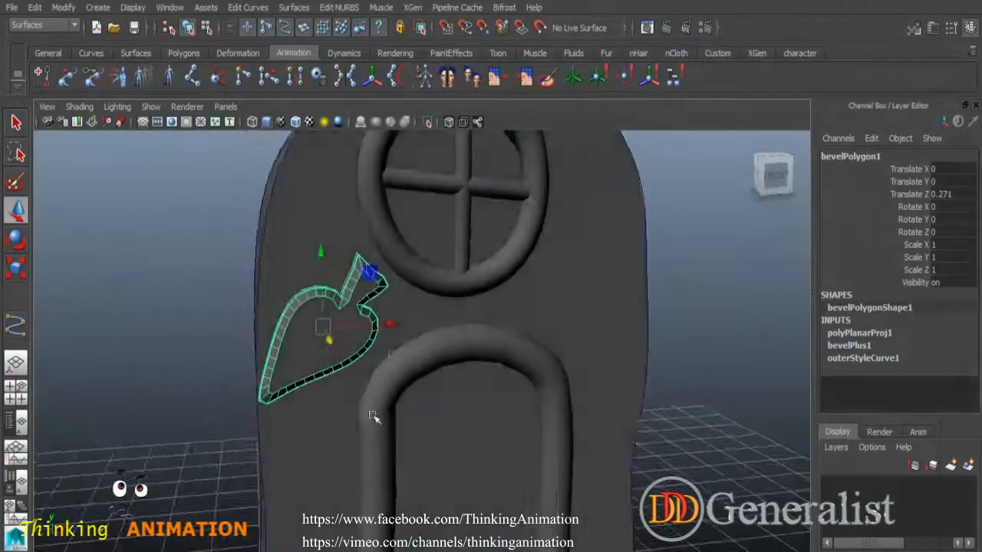
left_click_drag(392, 323, 398, 325)
Step: Place a copy of the leaf at the window's lower right, scaled to about 0.878 and rotated about 11.7 degrees in Z
right_click_drag(576, 373, 497, 376, "alt")
left_click_drag(497, 376, 479, 376, "alt")
left_click_drag(453, 338, 598, 329)
left_click_drag(533, 258, 519, 223)
left_click(13, 271)
left_click_drag(544, 302, 529, 304)
key("e")
left_click_drag(522, 238, 501, 247)
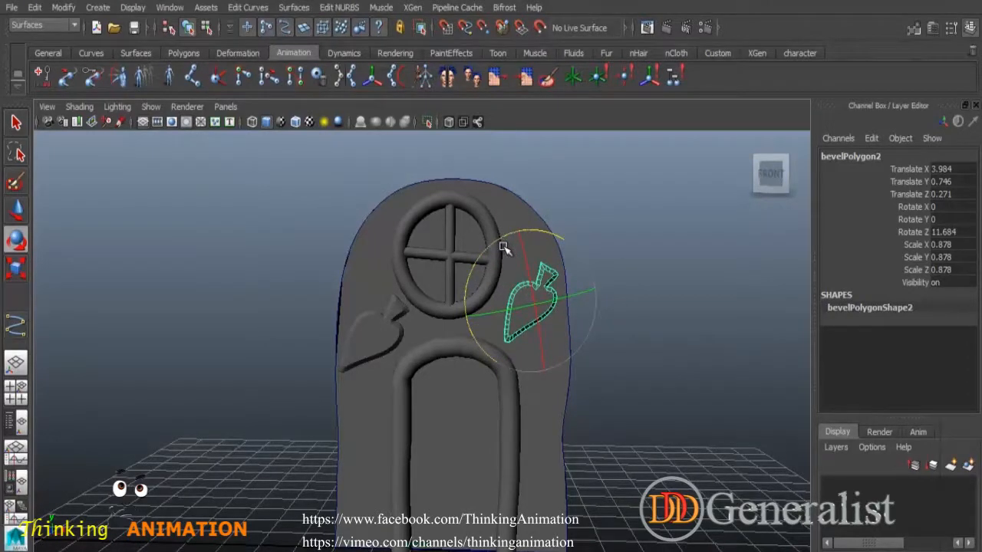
Step: Duplicate the right leaf, scale the copy to about 0.623, move it above the original and rotate it to about 16.1 degrees
key("ctrl+d")
left_click(17, 275)
left_click_drag(529, 305, 512, 301)
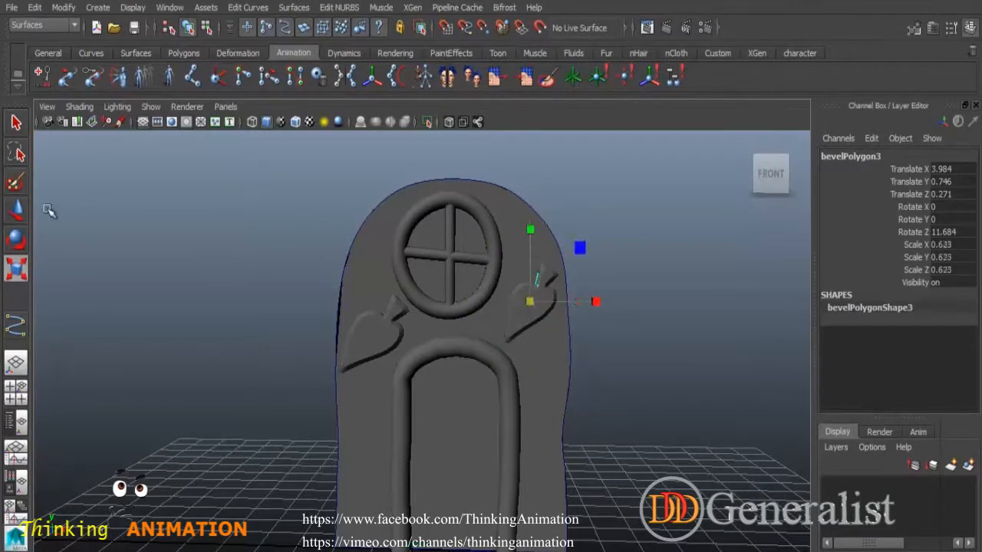
left_click(18, 208)
left_click_drag(529, 227, 528, 169)
left_click_drag(583, 245, 574, 247)
left_click(17, 239)
left_click_drag(495, 197, 478, 197)
Step: Duplicate the small upper right leaf and move the copy to the wall left of the round window
key("ctrl+d")
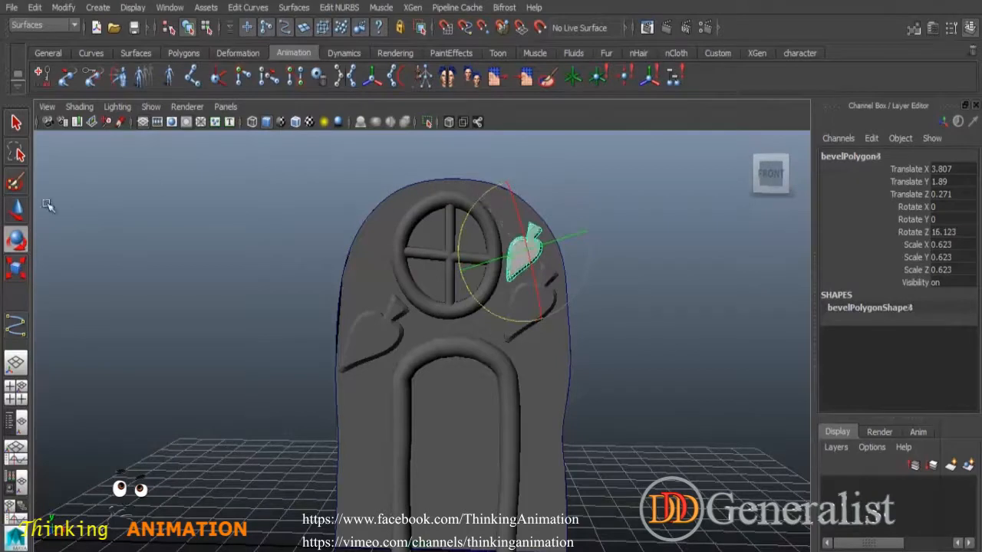
left_click(17, 209)
left_click_drag(591, 250, 445, 250)
left_click_drag(379, 170, 375, 186)
left_click_drag(447, 267, 441, 267)
left_click(670, 344)
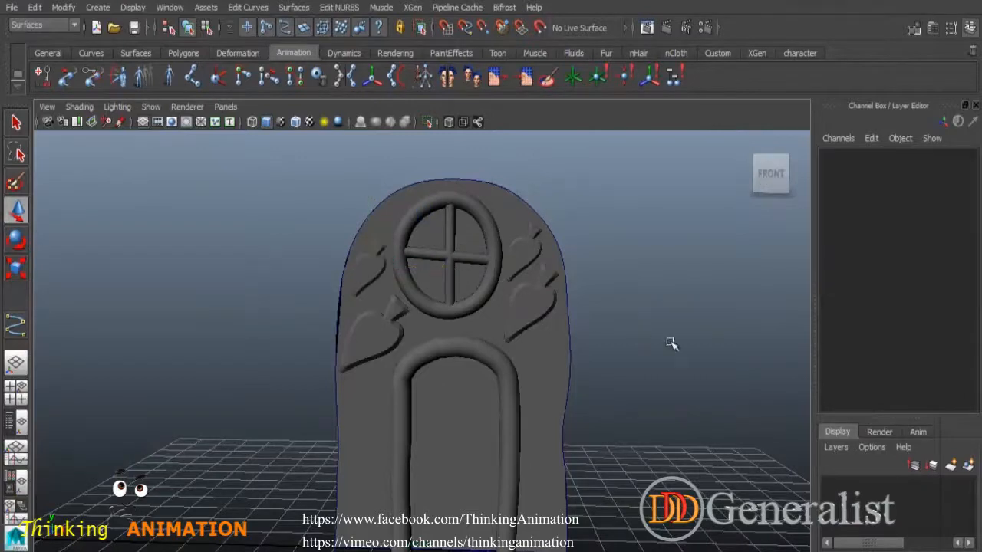
Step: Draw a closed apple-shaped outline with a curved stem as a CV curve beside the house in the front view
scroll(438, 348, "down", 5)
left_click_drag(460, 352, 445, 364, "alt")
scroll(564, 456, "up", 5)
left_click_drag(564, 456, 587, 449, "alt")
key("space")
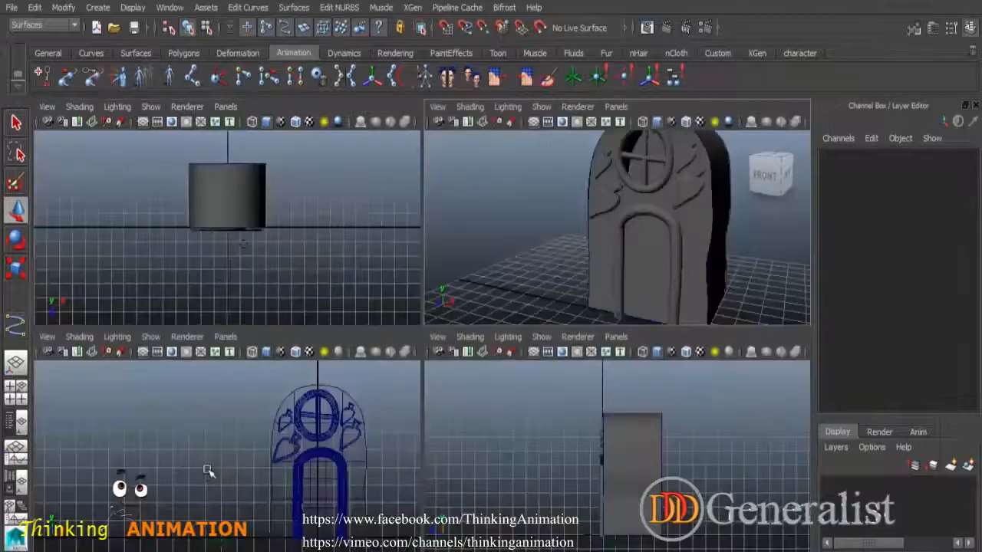
key("space")
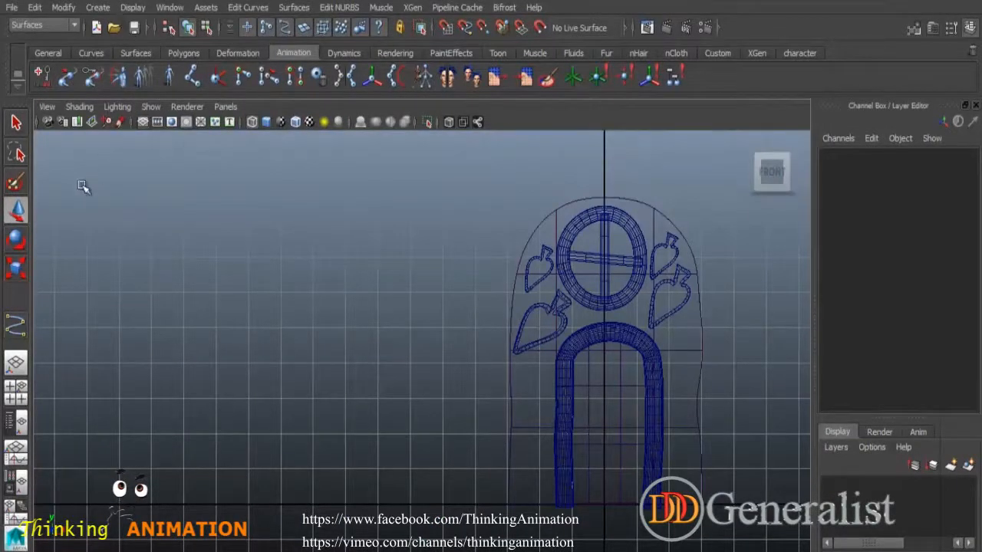
left_click(12, 320)
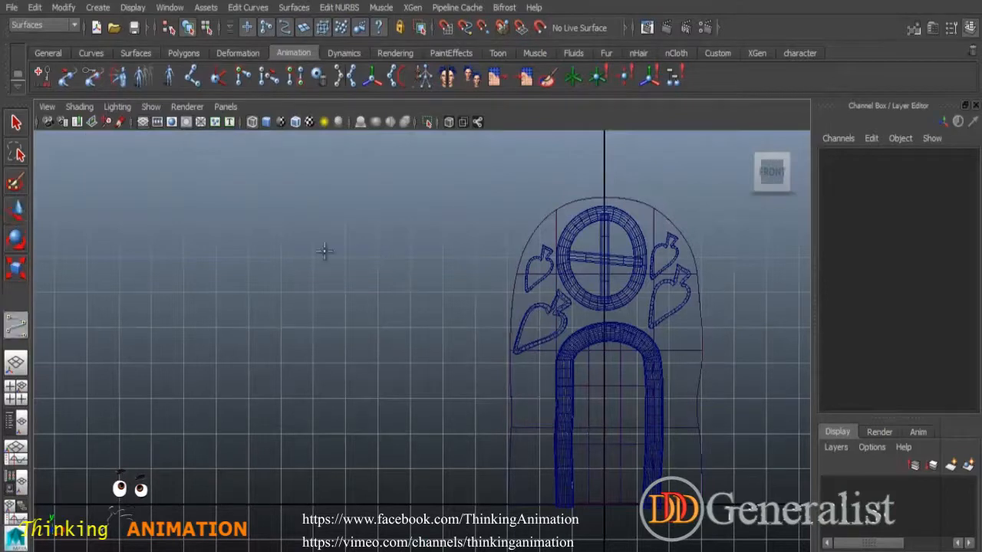
left_click(301, 215)
left_click(328, 247)
left_click(313, 264)
left_click(299, 288)
left_click(293, 312)
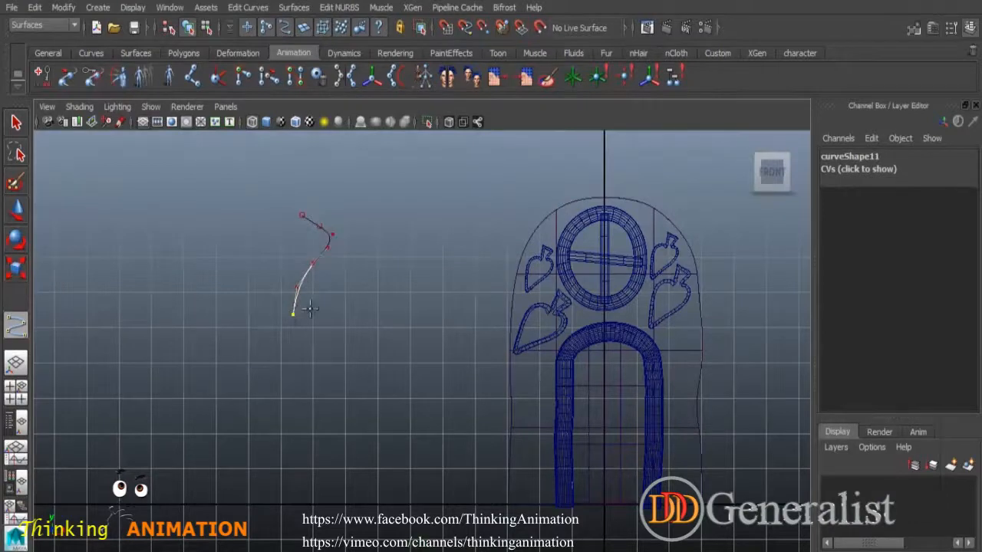
left_click(340, 310)
left_click(377, 329)
left_click(403, 365)
left_click(413, 421)
left_click(406, 464)
left_click(368, 503)
left_click(296, 521)
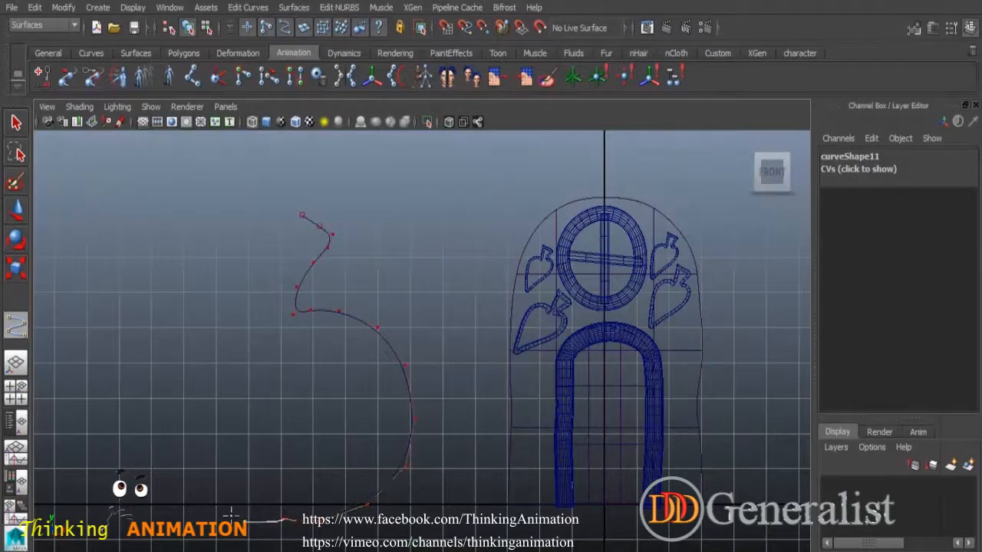
left_click(198, 398)
left_click(204, 339)
left_click(214, 311)
left_click(237, 296)
left_click(268, 300)
left_click(275, 304)
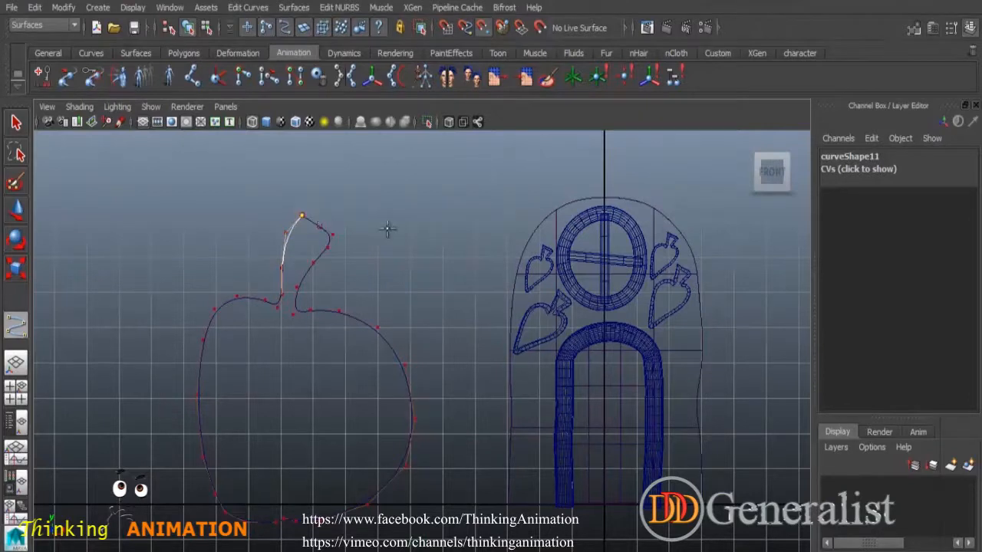
left_click(16, 123)
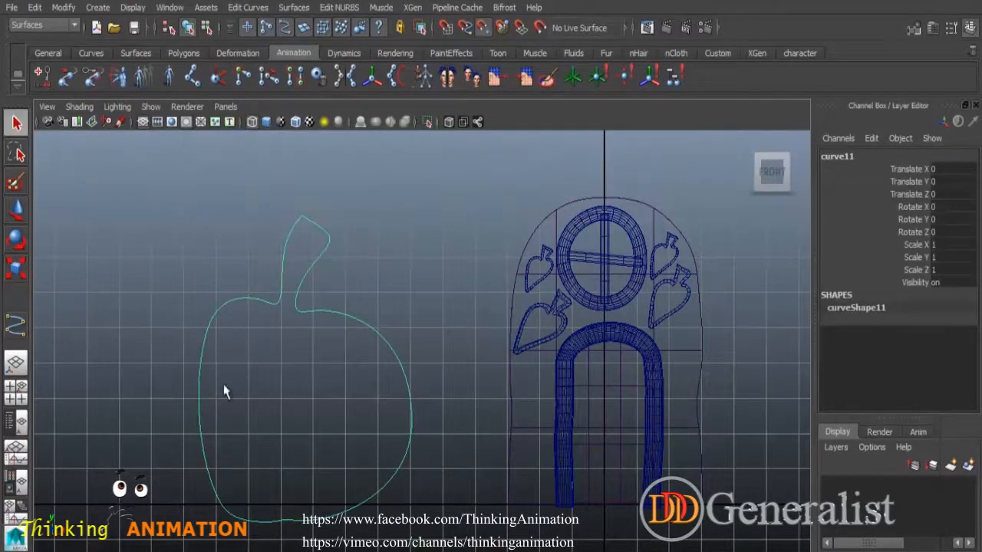
Step: Move the control vertices on the apple outline's left side outward for a rounder shape, and return to object selection
right_click_drag(199, 404, 141, 253)
left_click_drag(219, 474, 220, 473)
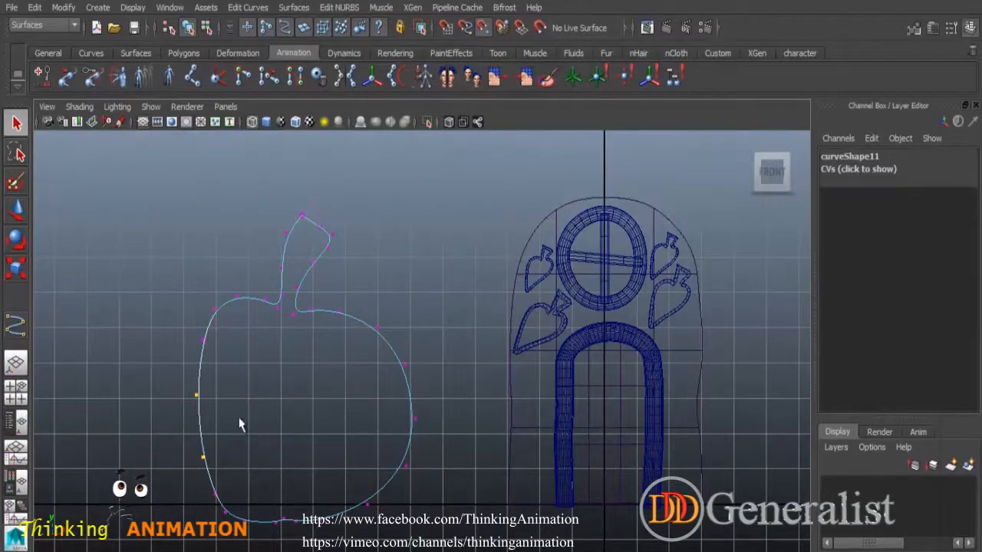
left_click(19, 214)
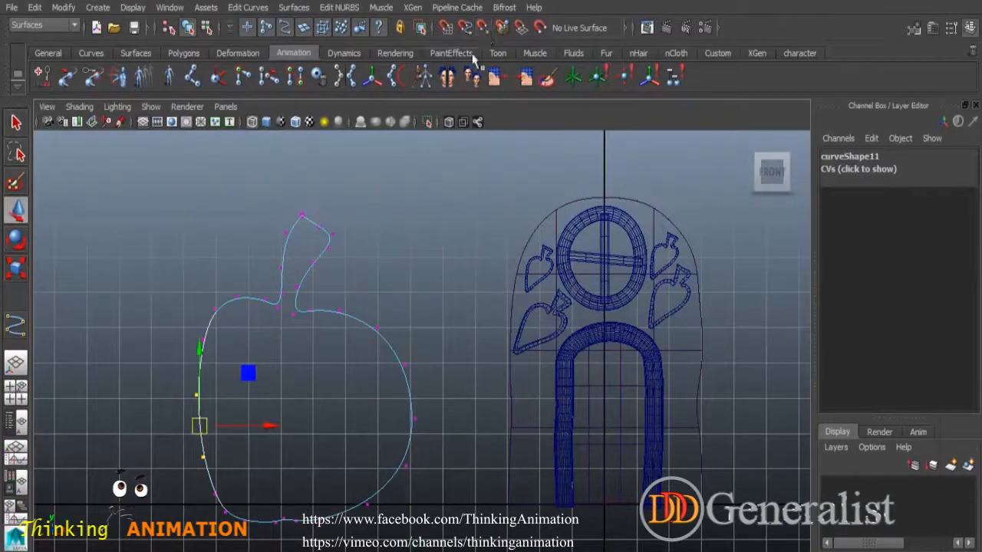
left_click_drag(274, 423, 255, 425)
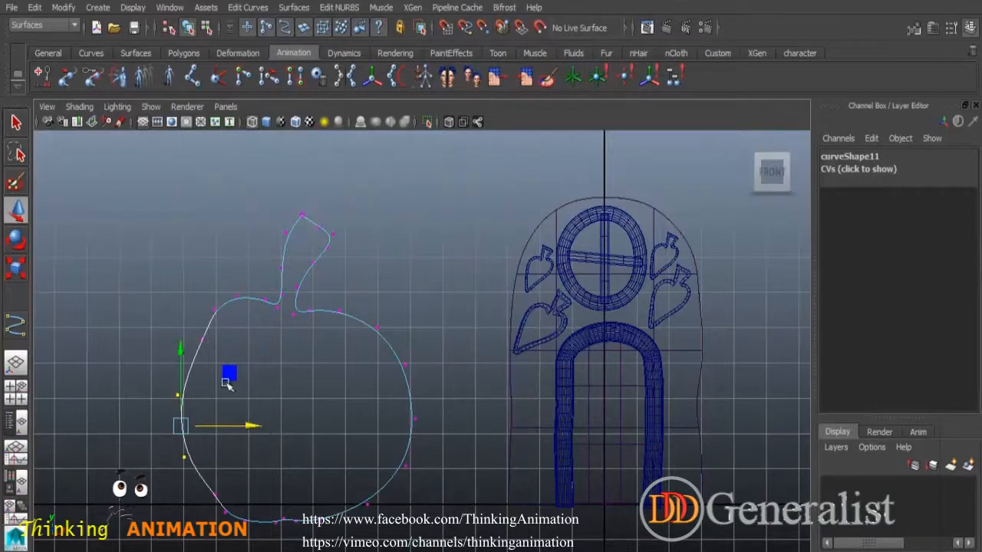
left_click(202, 340)
left_click_drag(269, 340, 258, 339)
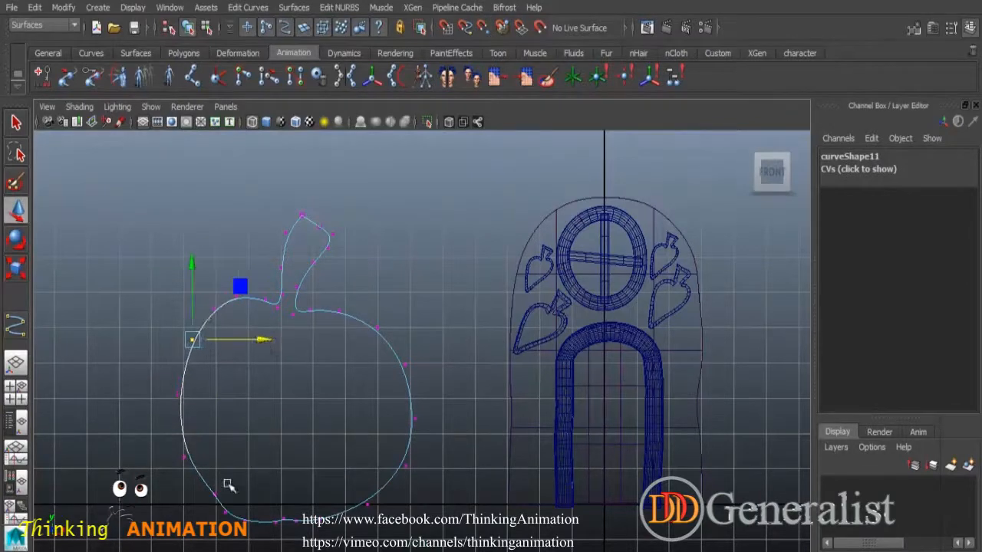
left_click_drag(226, 500, 259, 497)
left_click(340, 450)
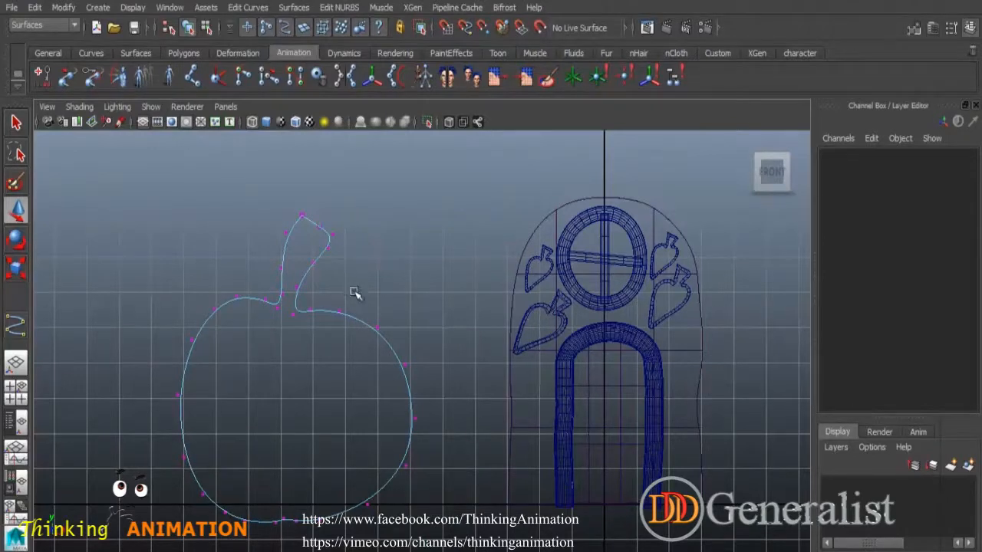
right_click_drag(330, 242, 376, 223)
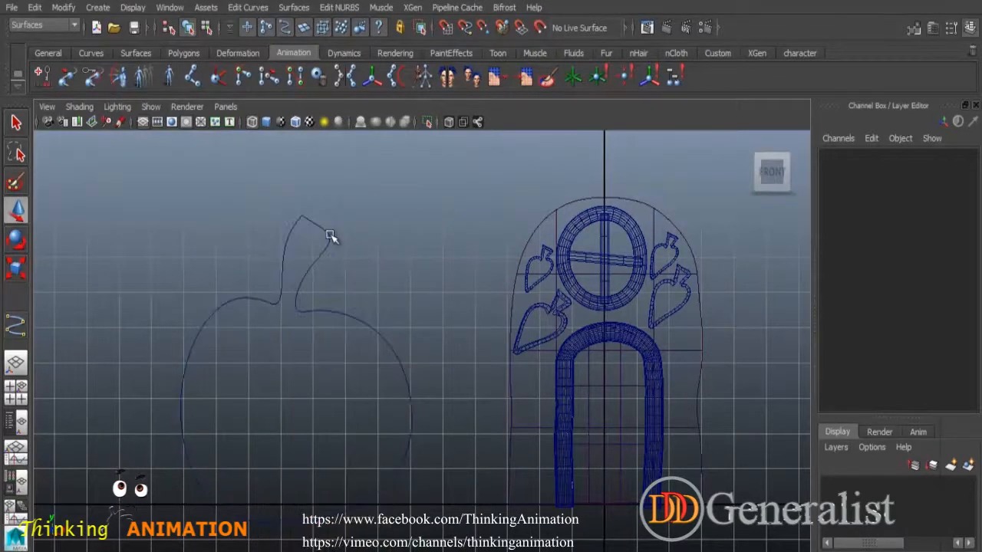
Step: Center the apple curve's pivot and scale the curve uniformly to about 0.22
left_click(330, 237)
left_click(63, 7)
left_click(93, 156)
key("r")
left_click_drag(310, 374, 151, 335)
Step: Move the apple curve inside the door panel, to about 9.706 in X and -1.138 in Y
key("w")
left_click_drag(367, 371, 611, 442)
left_click_drag(550, 297, 547, 323)
left_click_drag(611, 397, 677, 399)
left_click_drag(610, 316, 609, 331)
Step: Scale the apple curve down uniformly to about 0.158 within the door panel
right_click_drag(666, 430, 737, 463, "alt")
middle_click_drag(737, 462, 500, 399, "alt")
right_click_drag(500, 399, 612, 508, "alt")
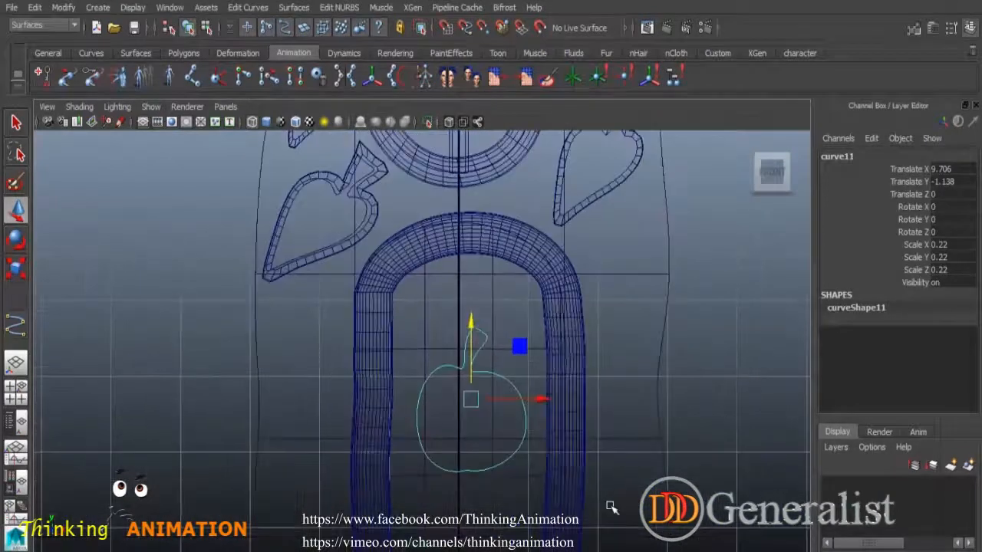
left_click(15, 268)
left_click_drag(471, 399, 450, 398)
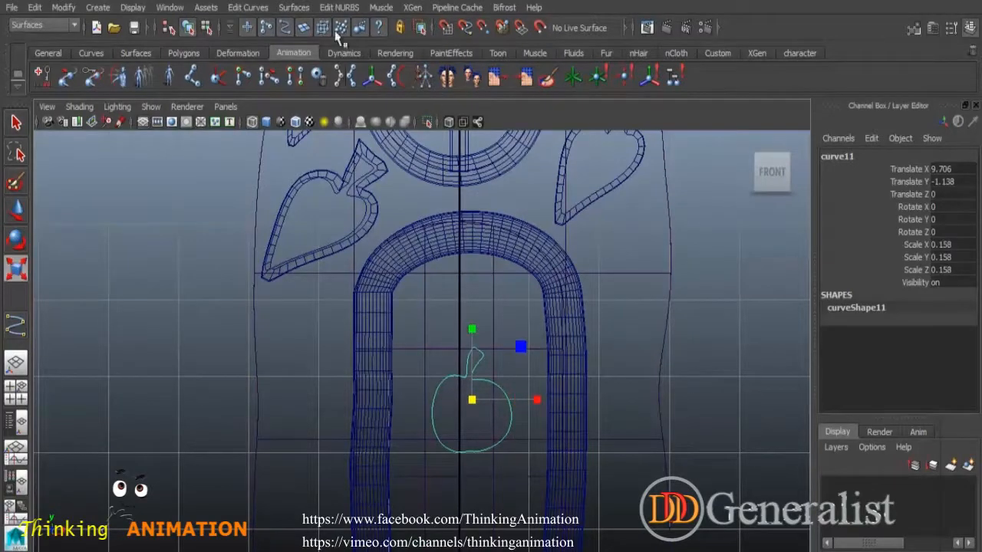
Step: Apply Bevel Plus to the apple curve and check the resulting shape on the door in perspective
left_click(294, 8)
left_click(317, 155)
key("space")
key("space")
left_click_drag(581, 374, 490, 447, "alt")
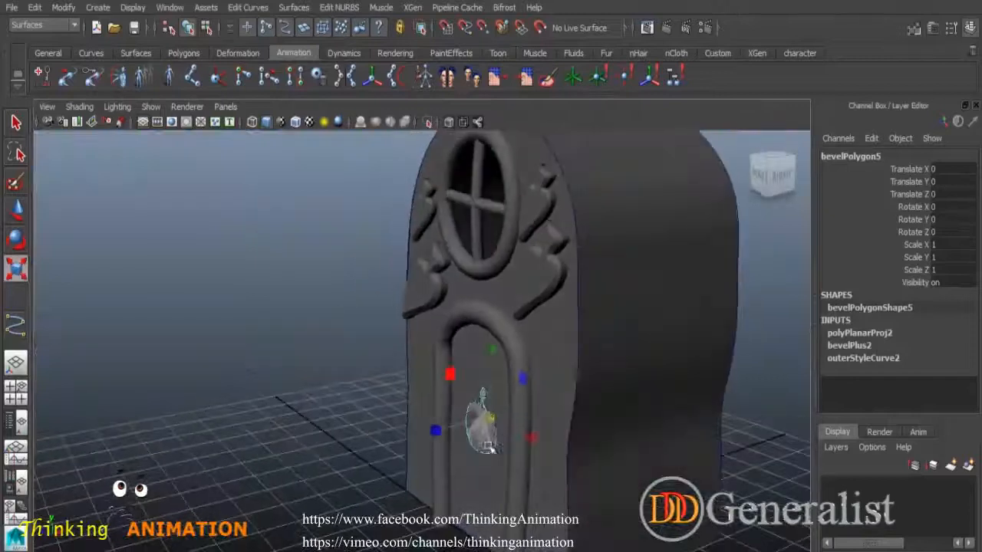
Step: Move the beveled apple forward to about 0.29 in Z and raise it to the upper part of the door panel
left_click(19, 211)
left_click_drag(431, 430, 514, 447)
right_click_drag(514, 447, 593, 511, "alt")
left_click_drag(473, 337, 467, 278)
Step: Duplicate the beveled apple and move the copy below the original on the door panel, at about -0.929 in Y
key("ctrl+d")
middle_click_drag(505, 343, 503, 465)
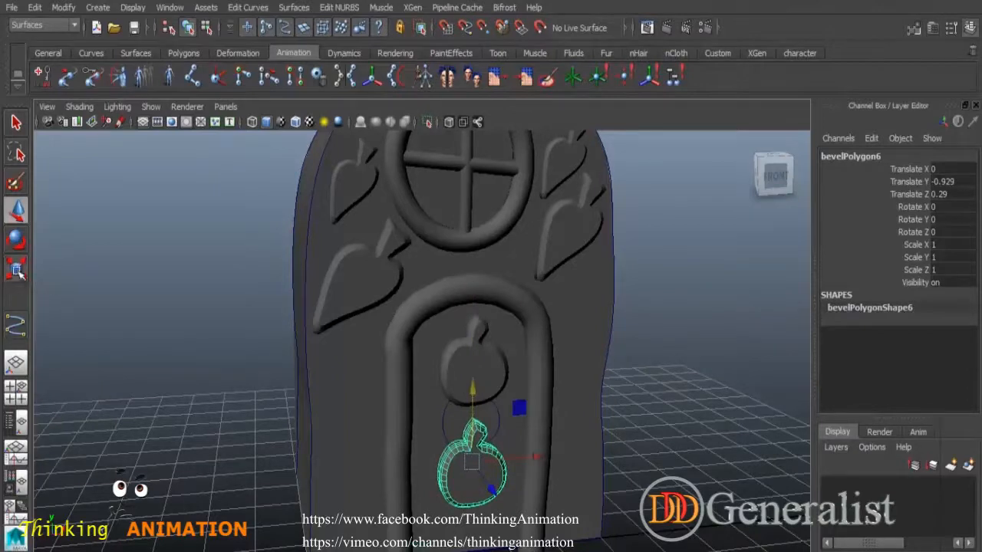
Step: Scale the lower door apple uniformly to about 0.685 and move it to about -0.559 in X and -0.399 in Y
left_click(16, 267)
left_click_drag(476, 476, 451, 444)
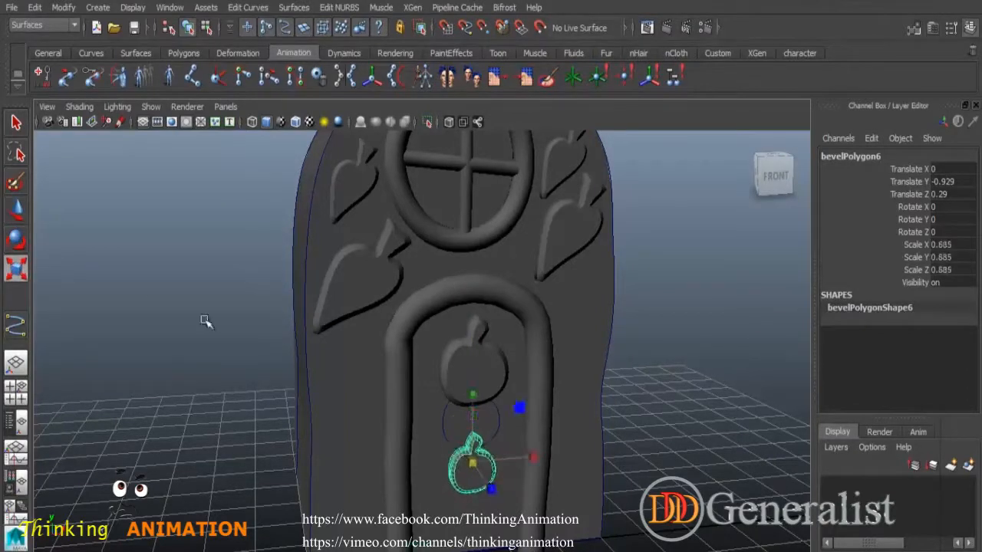
left_click(18, 211)
left_click_drag(535, 459, 504, 456)
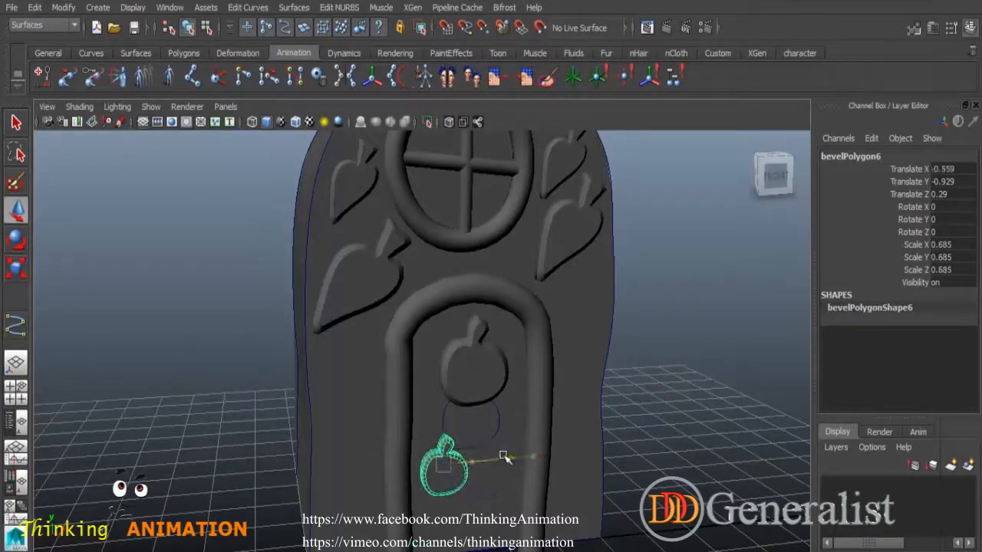
left_click_drag(445, 390, 431, 358)
Step: Duplicate the small door apple and move the copy beside it to about 0.504 in X
key("ctrl+d")
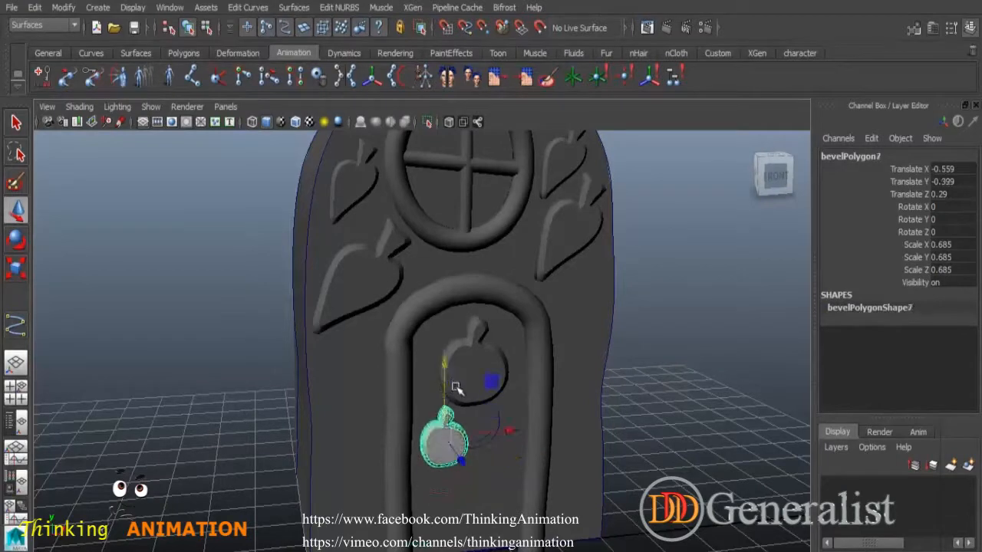
left_click_drag(513, 432, 565, 438)
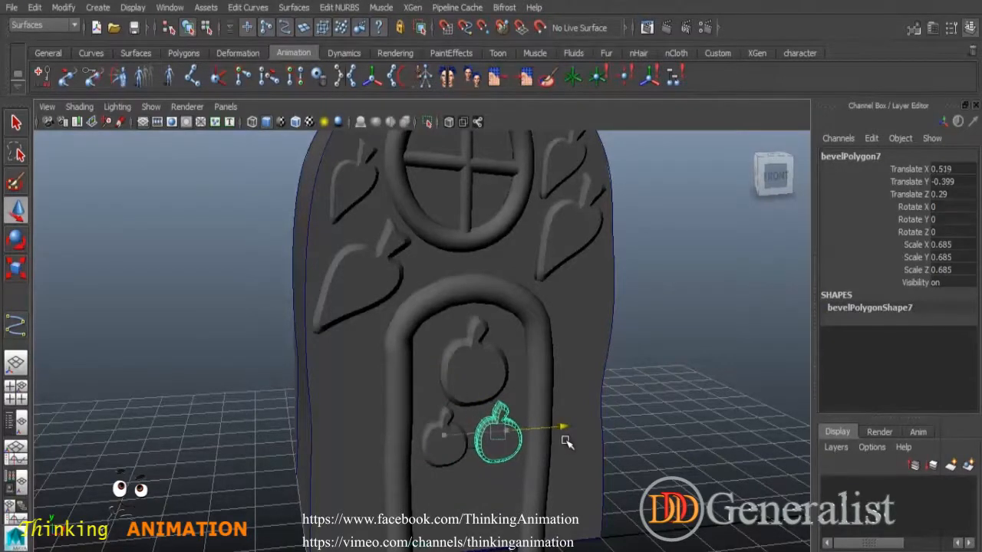
left_click_drag(548, 483, 496, 471, "alt")
right_click_drag(636, 545, 517, 506, "alt")
middle_click_drag(547, 483, 544, 445, "alt")
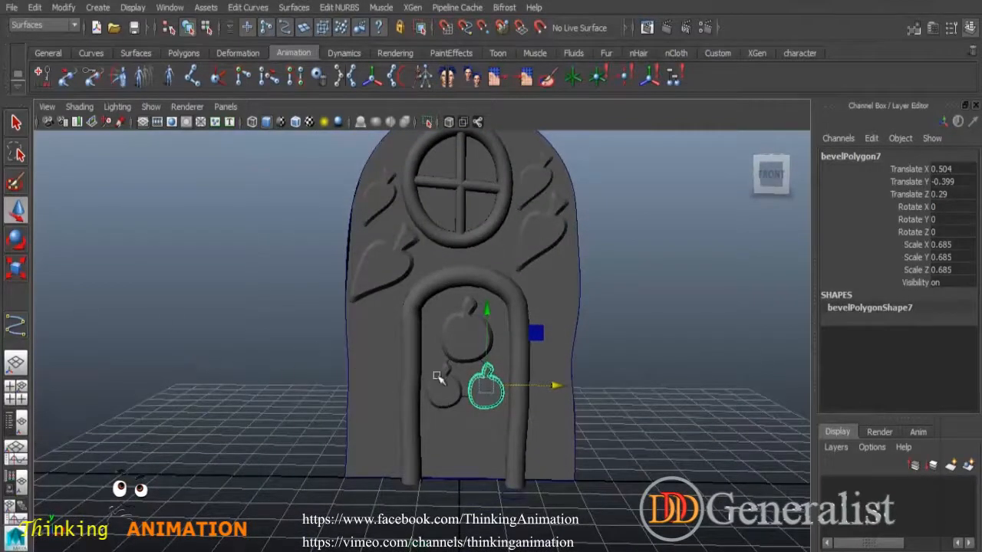
Step: Duplicate the small apple again and place the copy low on the door panel, at about 0.078 in X and -1.603 in Y
key("ctrl+d")
left_click_drag(488, 310, 484, 361)
left_click_drag(547, 429, 529, 438)
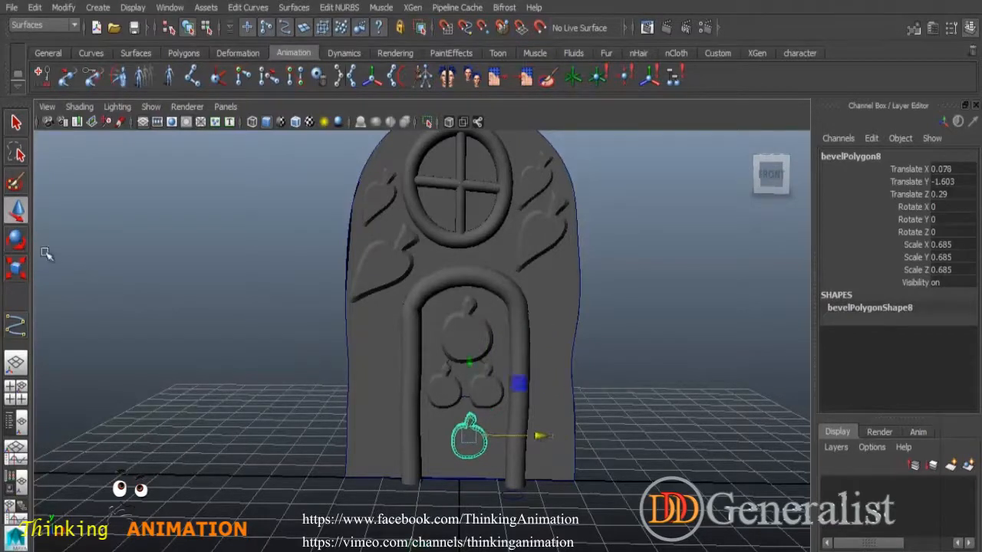
Step: Rotate the lowest door apple about 28.233 degrees in Z and scale it uniformly to about 1.014
left_click(16, 240)
left_click_drag(460, 370, 428, 381)
key("r")
left_click_drag(471, 438, 497, 437)
left_click(16, 209)
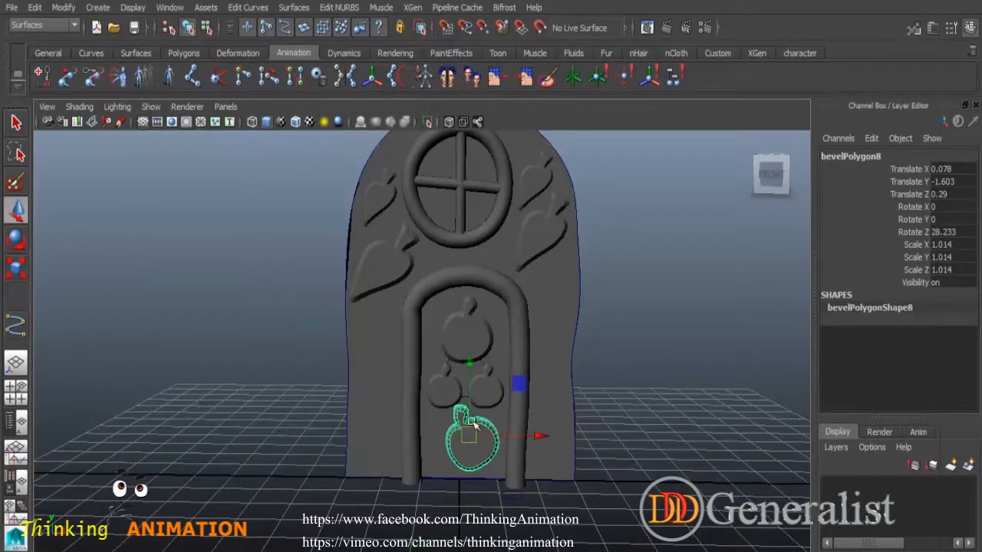
left_click(670, 450)
left_click_drag(671, 454, 553, 455, "alt")
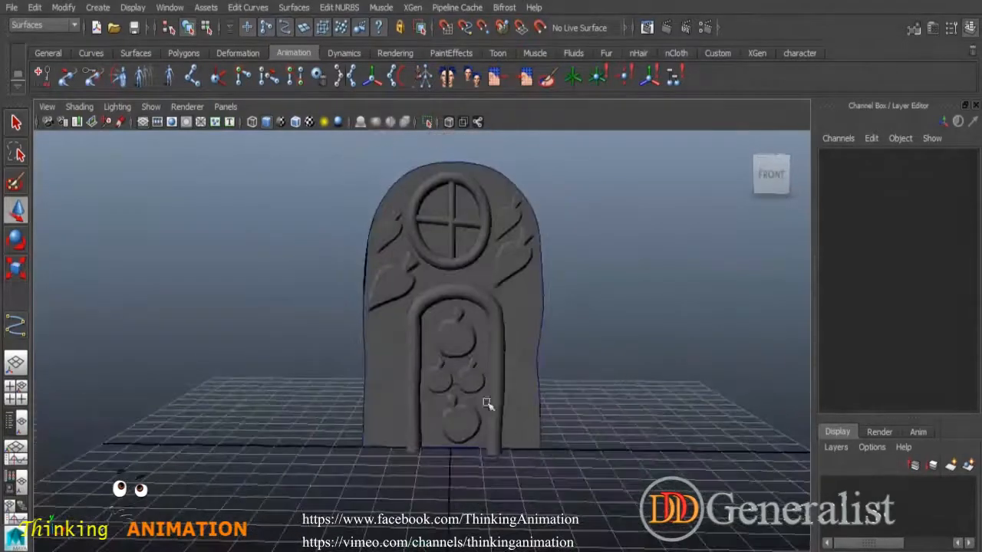
Step: Duplicate the top door apple and place the copy on the front wall left of the door, at about -2.303 in X and 0.63 in Y
left_click(463, 342)
key("ctrl+d")
left_click_drag(531, 338, 461, 338)
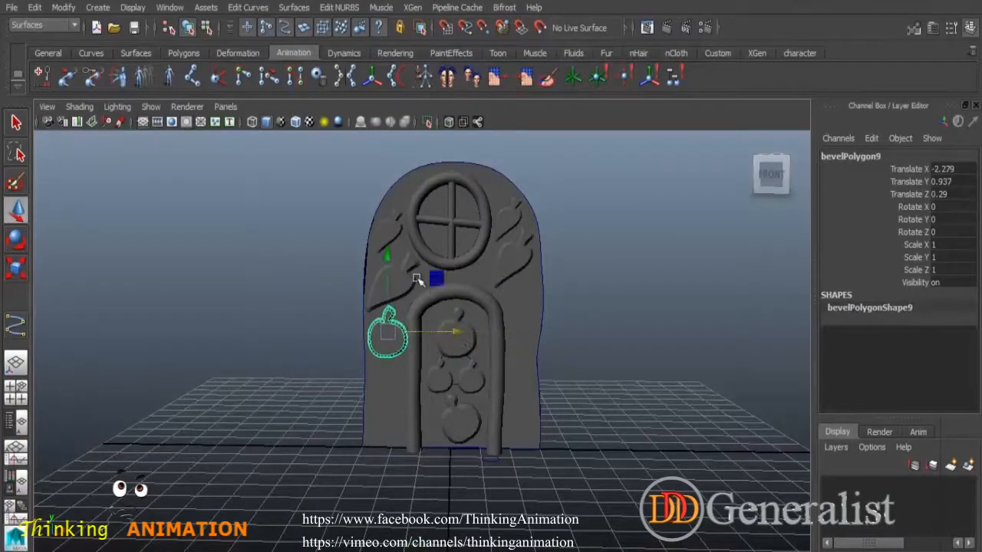
left_click_drag(388, 257, 394, 274)
left_click_drag(469, 345, 460, 344)
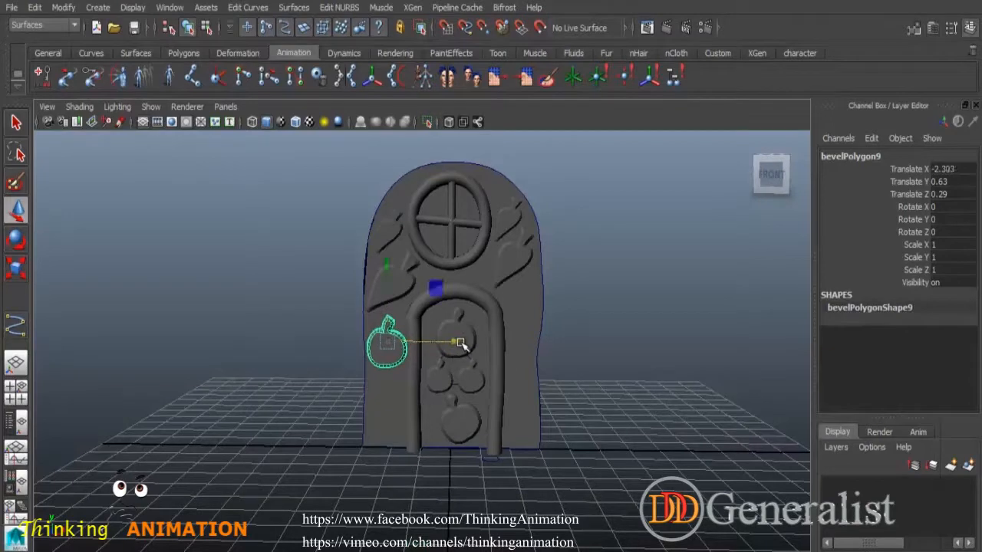
Step: Duplicate the left wall apple, scale the copy to about 0.842, lower it to about -1.256 in Y and rotate it about 5.968 degrees in Z
key("ctrl+d")
left_click(16, 269)
left_click_drag(386, 341, 373, 341)
left_click(16, 212)
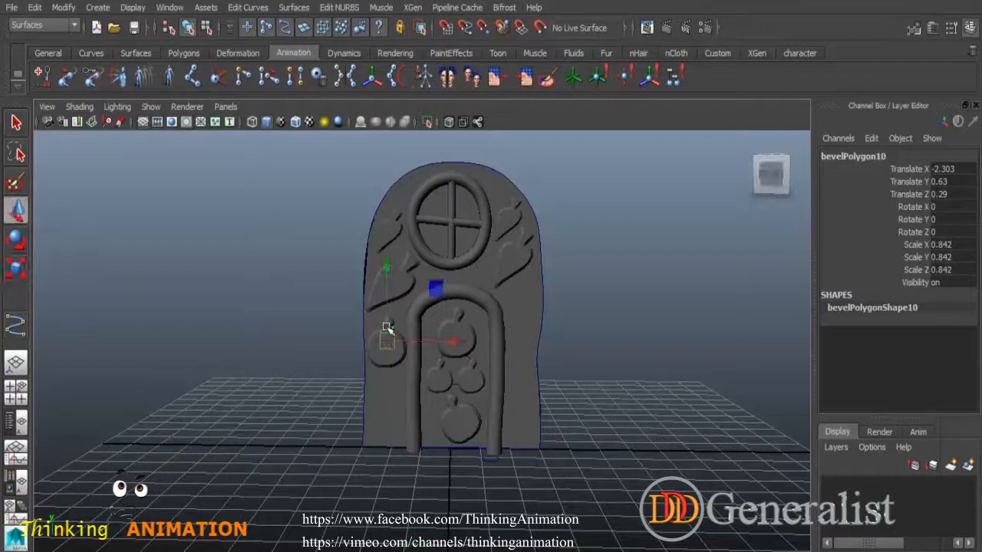
left_click_drag(387, 260, 390, 327)
left_click(16, 240)
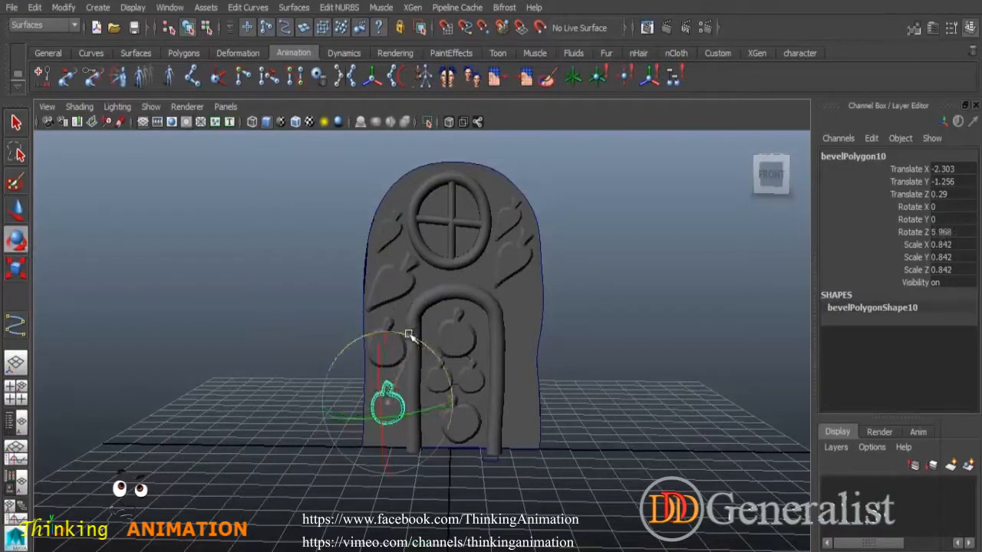
left_click(607, 391)
Step: Rotate the upper apple left of the door to about 18.474 degrees in Z
left_click(383, 346)
left_click_drag(434, 302, 415, 283)
left_click(621, 382)
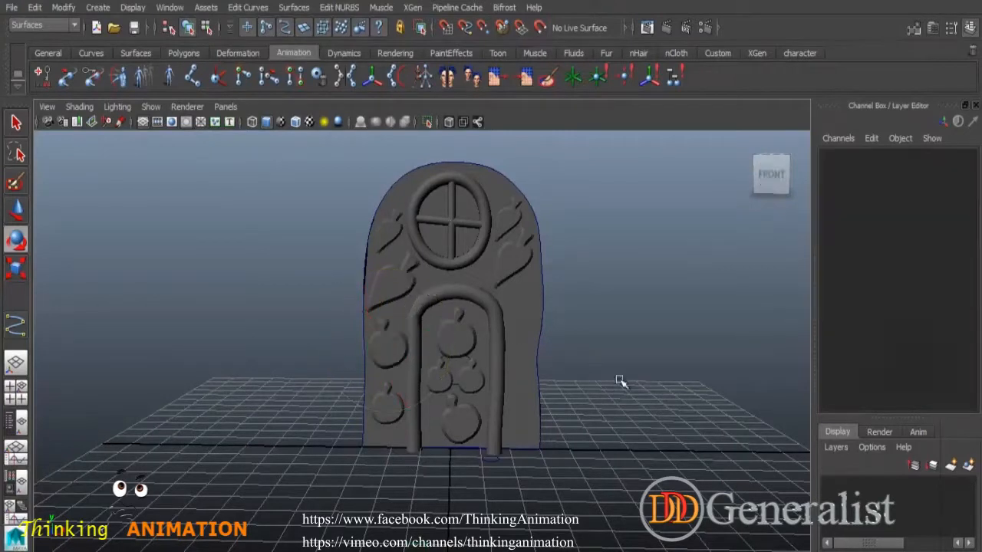
Step: Duplicate the lower left wall apple and place the copy right of the door, at about 2.09 in X and -1.779 in Y
left_click(391, 409)
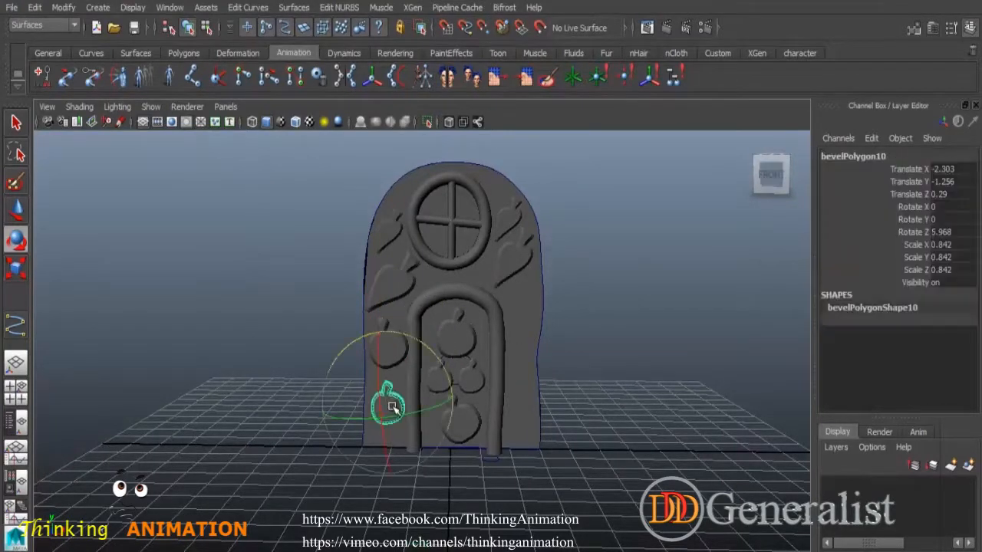
left_click(16, 208)
left_click_drag(488, 412, 587, 432)
left_click_drag(521, 331, 556, 369)
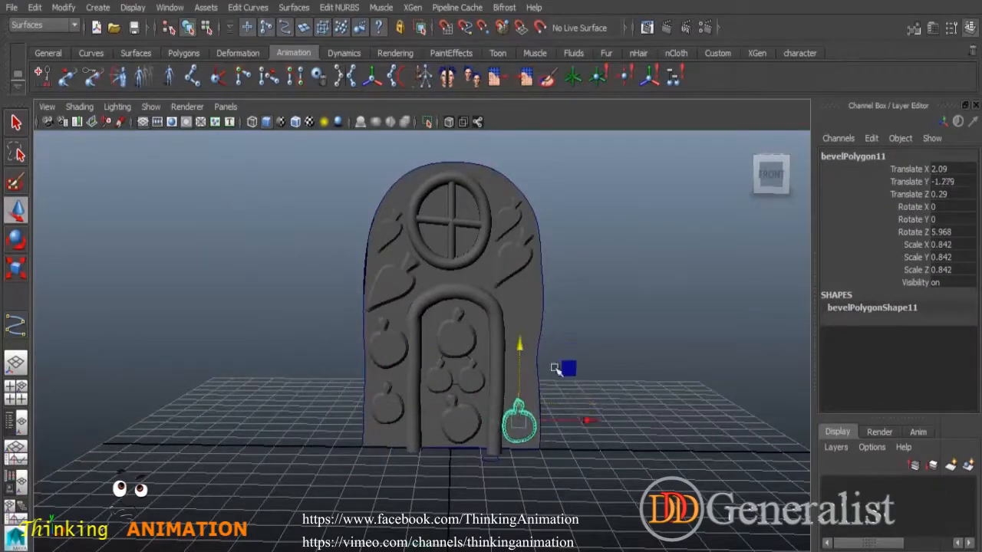
Step: Rotate the apple right of the door to about -33.526 degrees in Z and shift it to about 2.233 in X
left_click(16, 240)
left_click_drag(502, 357, 545, 376)
left_click(17, 209)
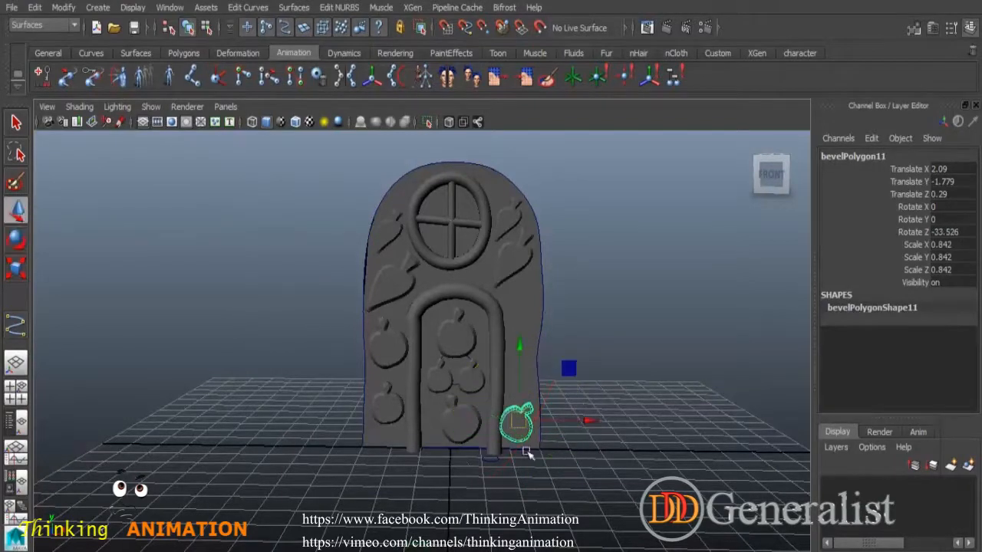
left_click_drag(586, 416, 595, 422)
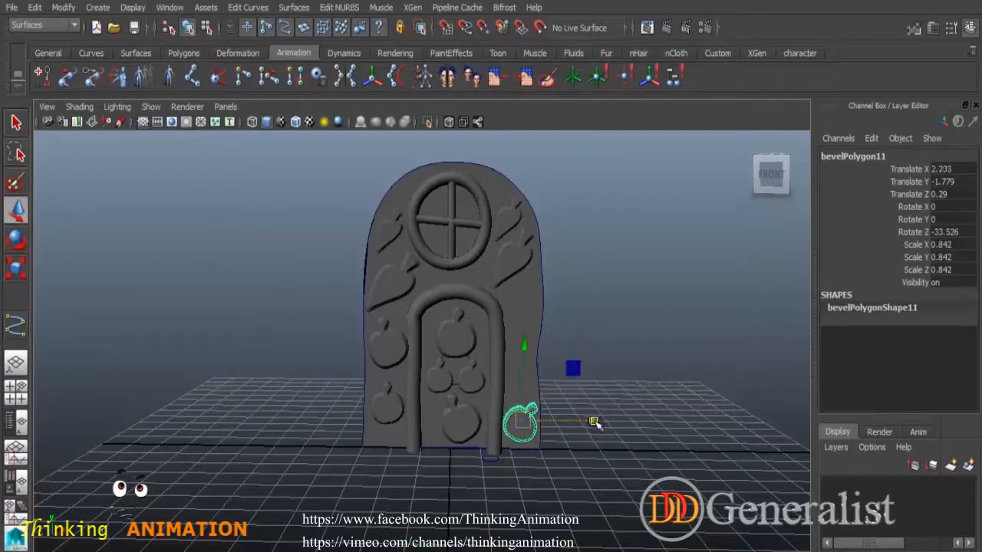
Step: Duplicate the apple right of the door, raise the copy to about 0.147 in Y and scale it to about 0.645
key("ctrl+d")
left_click_drag(523, 342, 523, 280)
left_click(18, 268)
left_click_drag(530, 361, 522, 359)
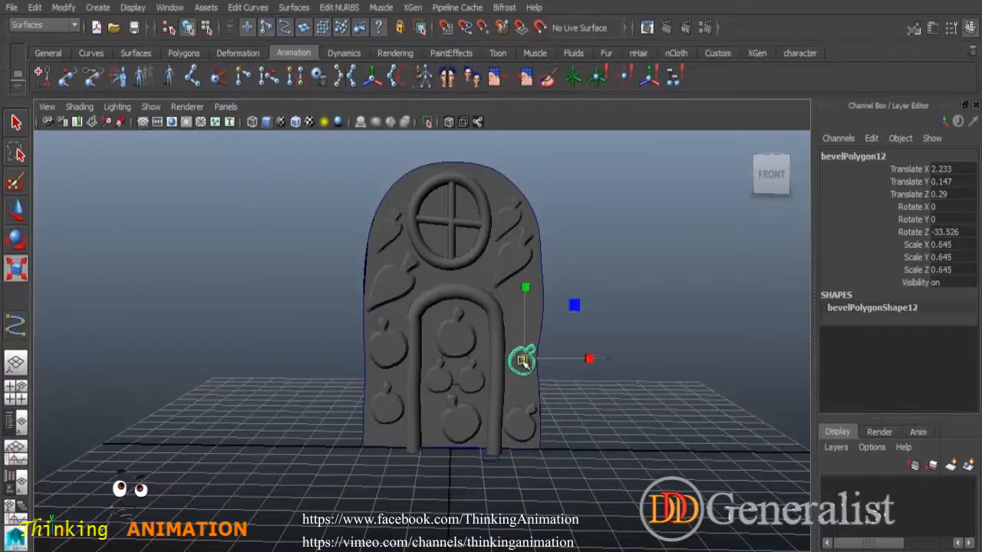
Step: Duplicate the small right wall apple, raise the copy to about 1.737 in Y below the leaves and enlarge it slightly
left_click(17, 209)
left_click_drag(525, 288, 534, 232)
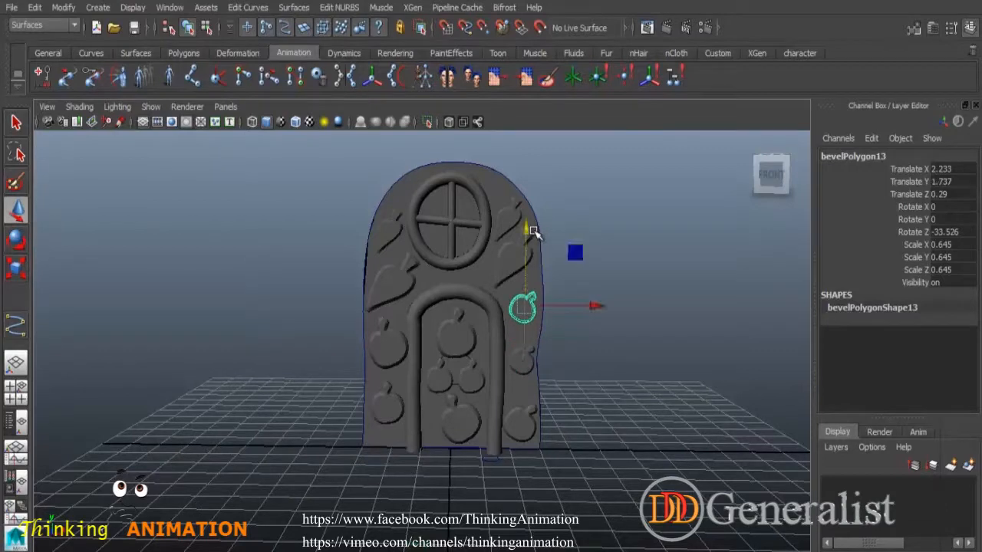
left_click(16, 267)
left_click_drag(522, 306, 529, 308)
left_click(618, 257)
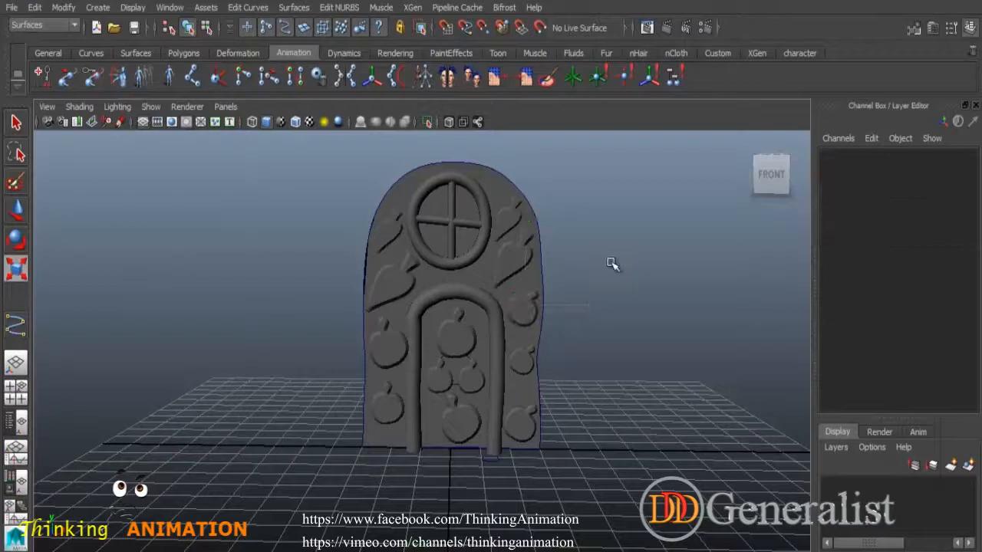
scroll(713, 376, "down", 4)
left_click_drag(588, 346, 542, 385, "alt")
scroll(515, 350, "up", 4)
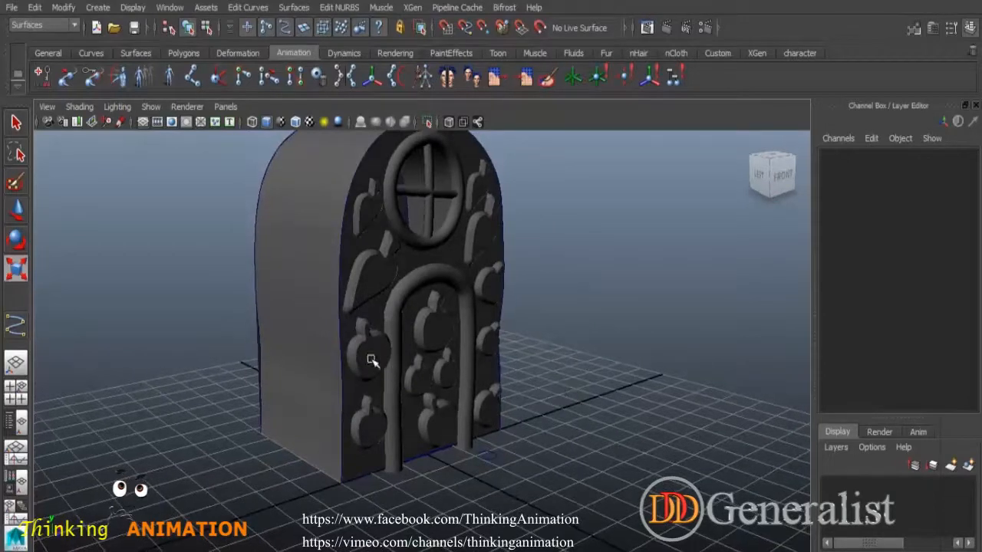
left_click(370, 359)
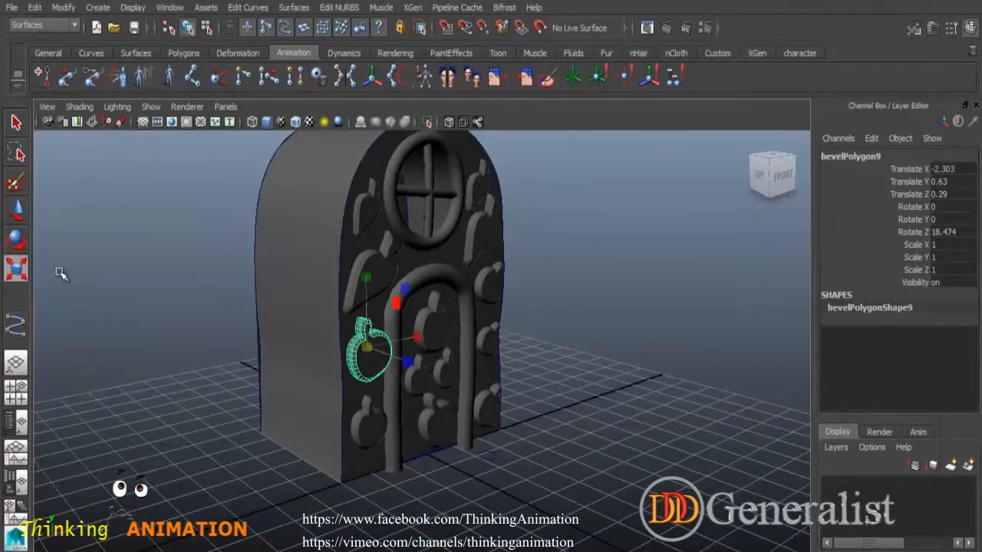
key("ctrl+d")
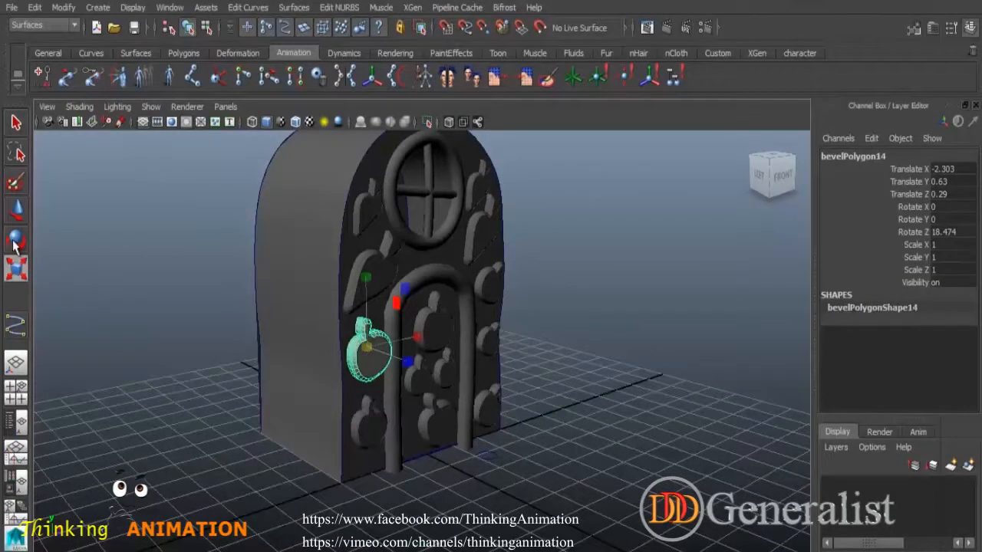
left_click(15, 243)
left_click_drag(400, 369, 311, 373)
left_click(314, 371)
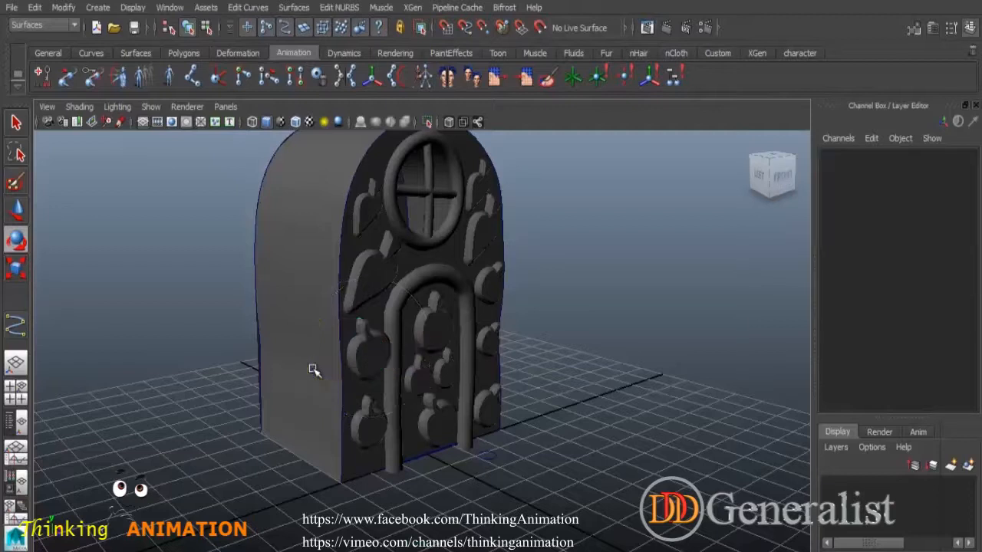
Step: Duplicate the top door apple and set the copy's Y rotation to -90 degrees
left_click(434, 330)
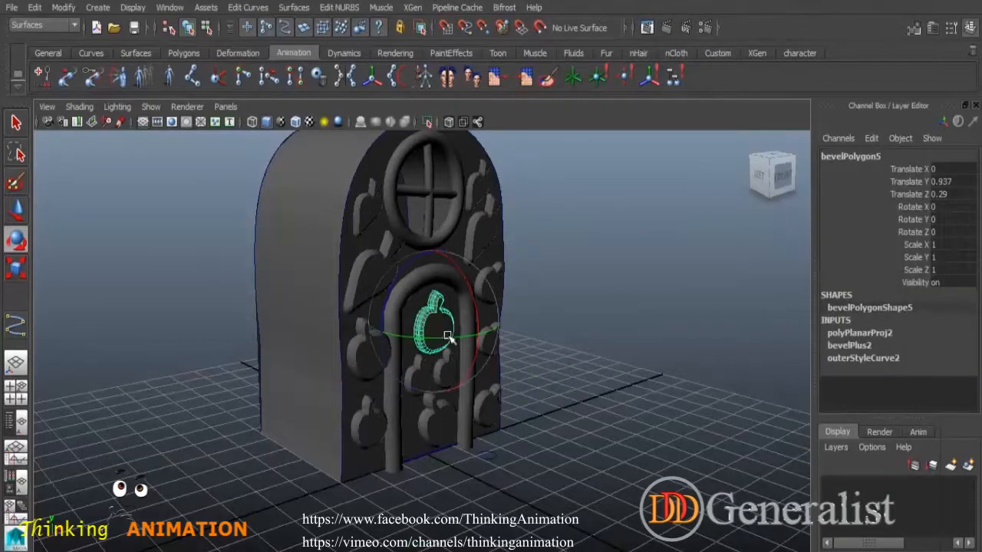
key("ctrl+d")
left_click_drag(460, 336, 403, 336)
double_click(948, 220)
type("-9")
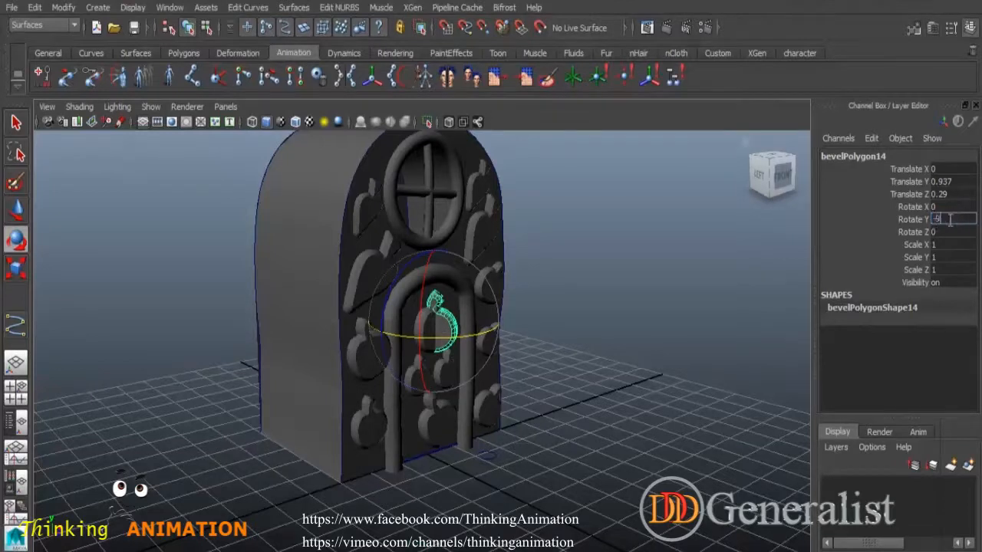
key("Return")
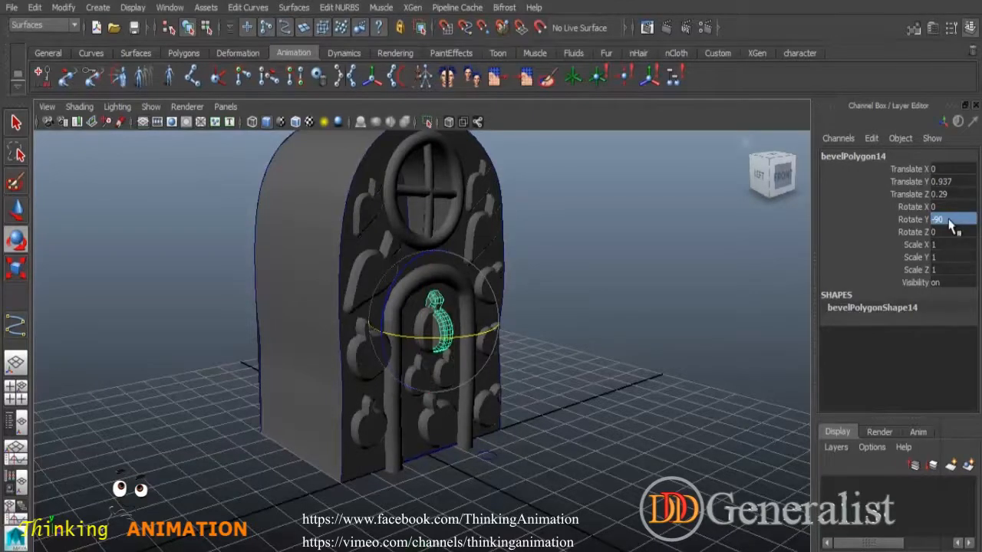
Step: Place the turned apple low on the left side wall at about -3.204, -1.702, -3.269 and duplicate it forward to about -1.698 in Z
left_click(17, 209)
left_click_drag(483, 312, 340, 344)
left_click_drag(324, 399, 299, 355, "alt")
left_click_drag(230, 274, 217, 397)
key("ctrl+d")
left_click_drag(307, 463, 370, 465)
left_click(17, 244)
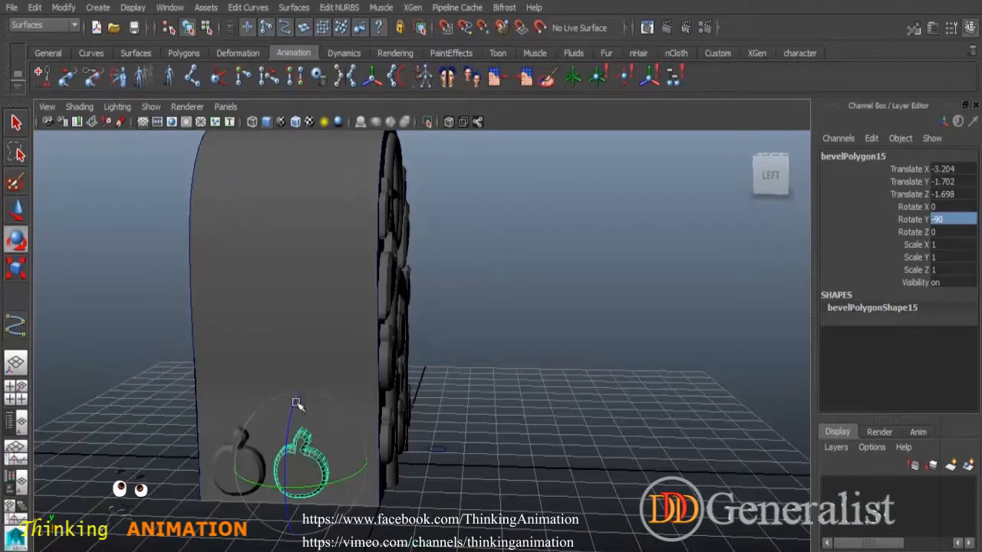
left_click(230, 458)
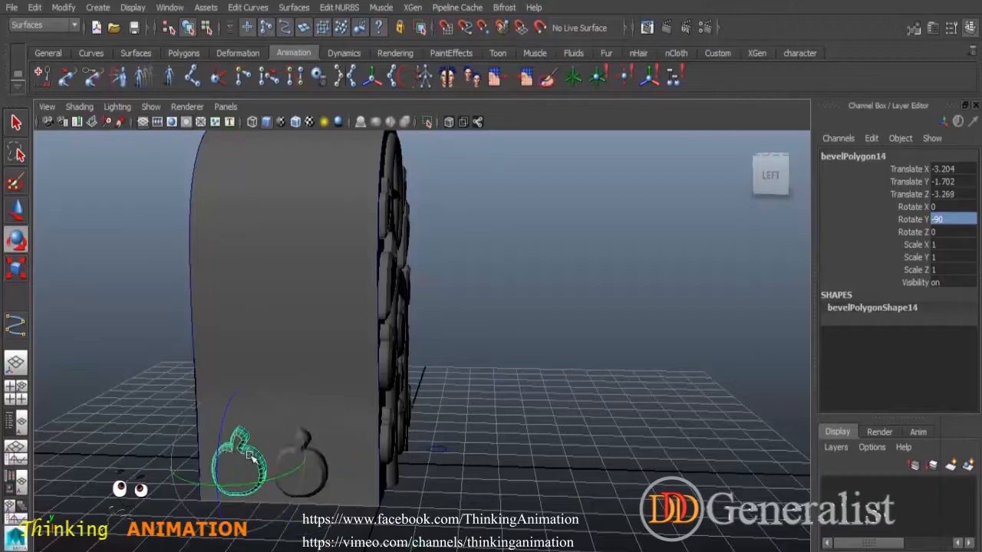
left_click(310, 491)
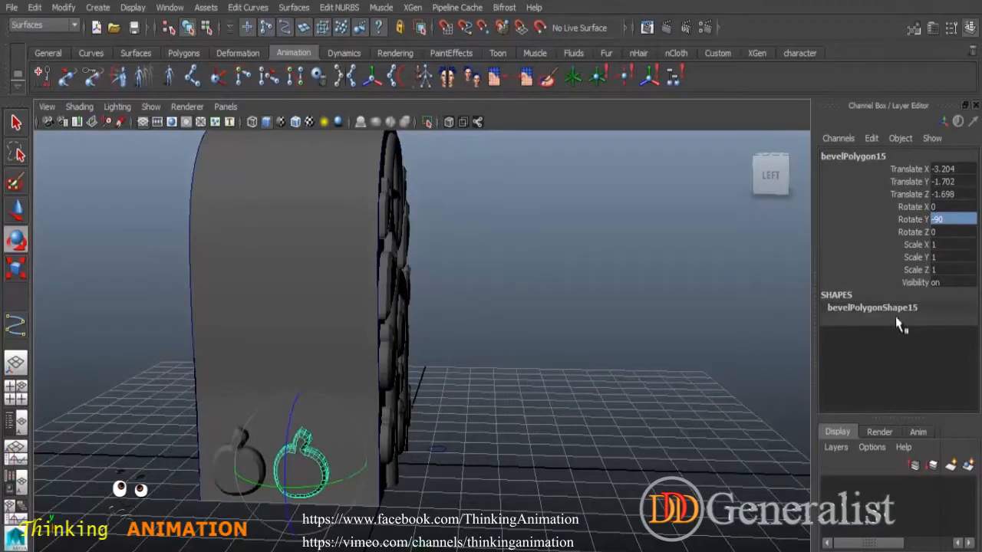
left_click(913, 207)
middle_click_drag(708, 269, 694, 287)
key("ctrl+z")
left_click(914, 232)
key("ctrl+z")
left_click(914, 219)
Step: Scale the second side-wall apple to about 0.698 and duplicate the large rear apple to about -0.544 in Z near the front edge
left_click(22, 264)
left_click_drag(304, 463, 289, 465)
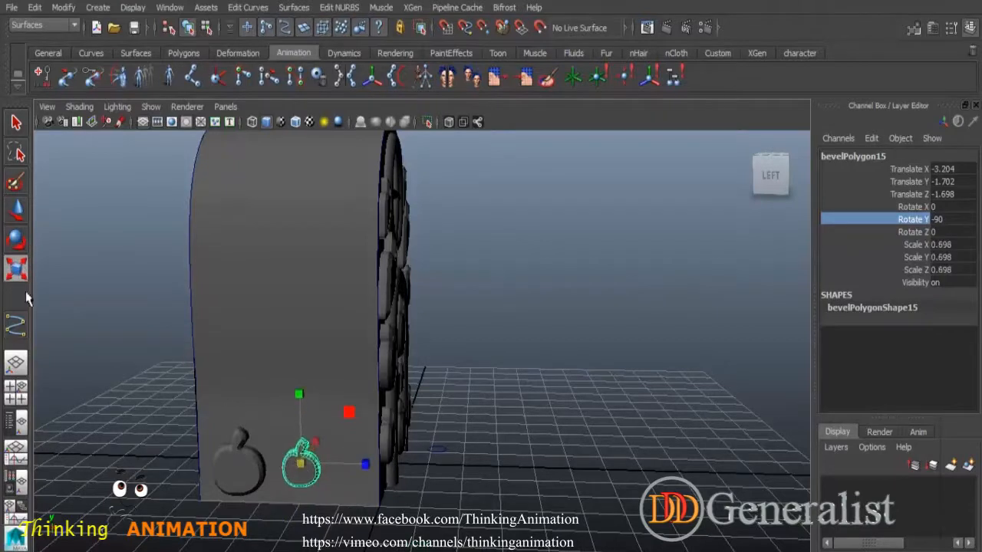
left_click(16, 208)
left_click_drag(365, 464, 413, 468)
left_click(249, 467)
key("ctrl+d")
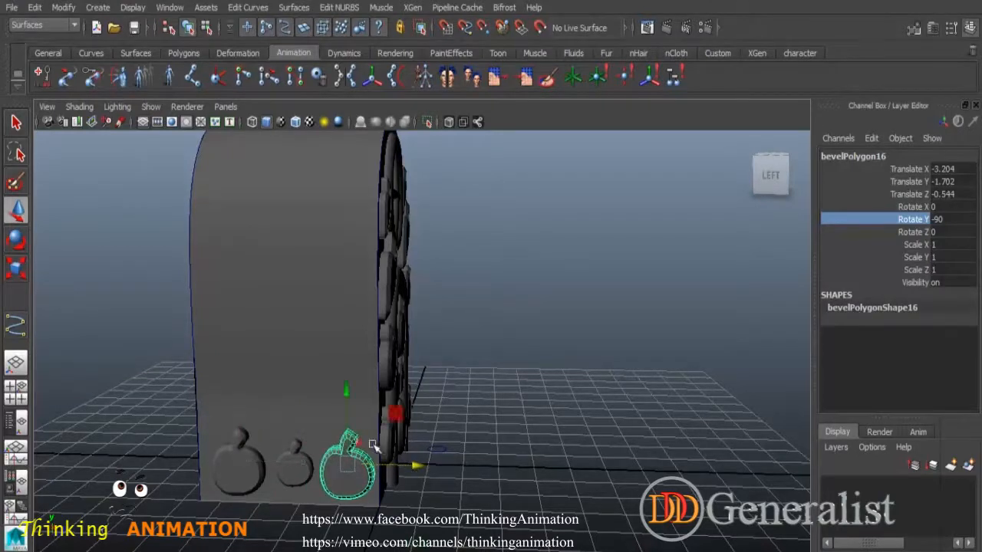
Step: Duplicate the small side-wall apple to about -0.41 in Y and -3.765 in Z, and place another copy further forward at that height
left_click(296, 472)
key("ctrl+d")
left_click_drag(293, 390, 292, 320)
left_click_drag(350, 403, 279, 400)
left_click_drag(215, 328, 214, 329)
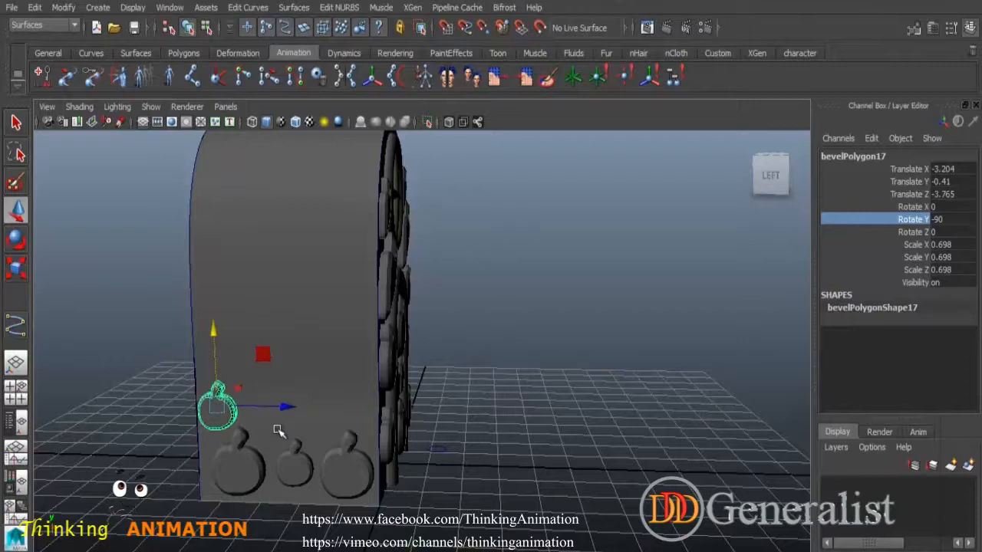
key("ctrl+d")
left_click_drag(284, 407, 389, 412)
Step: Duplicate the large rear bottom apple, scale the copy to about 0.882, and place it in the second row at about -0.445 in Y, -2.5 in Z
left_click(248, 460)
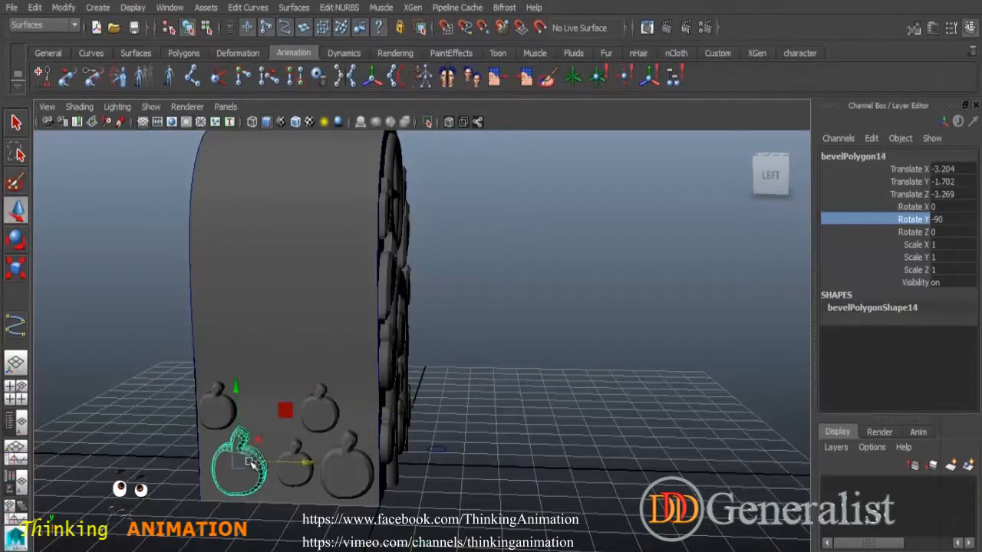
key("ctrl+d")
left_click(17, 269)
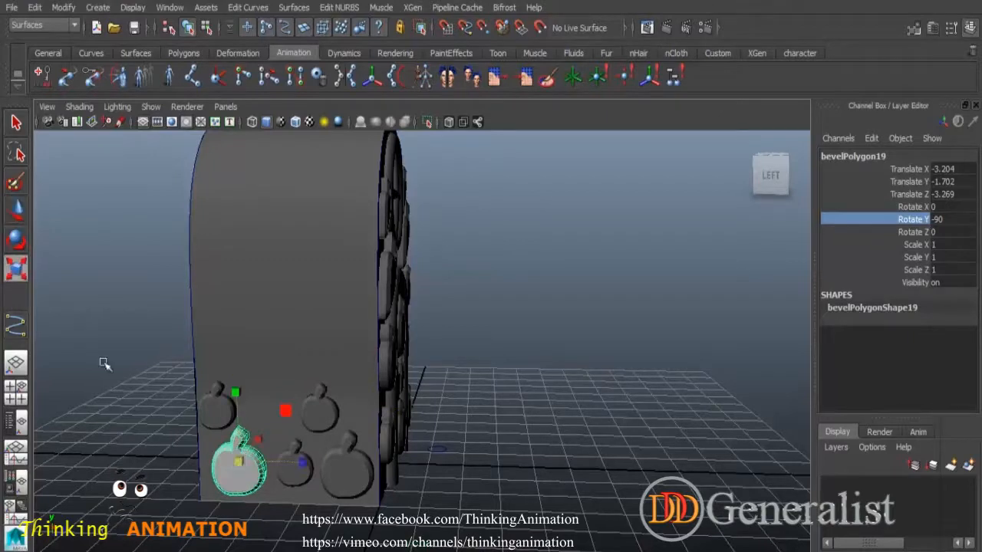
left_click_drag(238, 461, 228, 460)
left_click(16, 209)
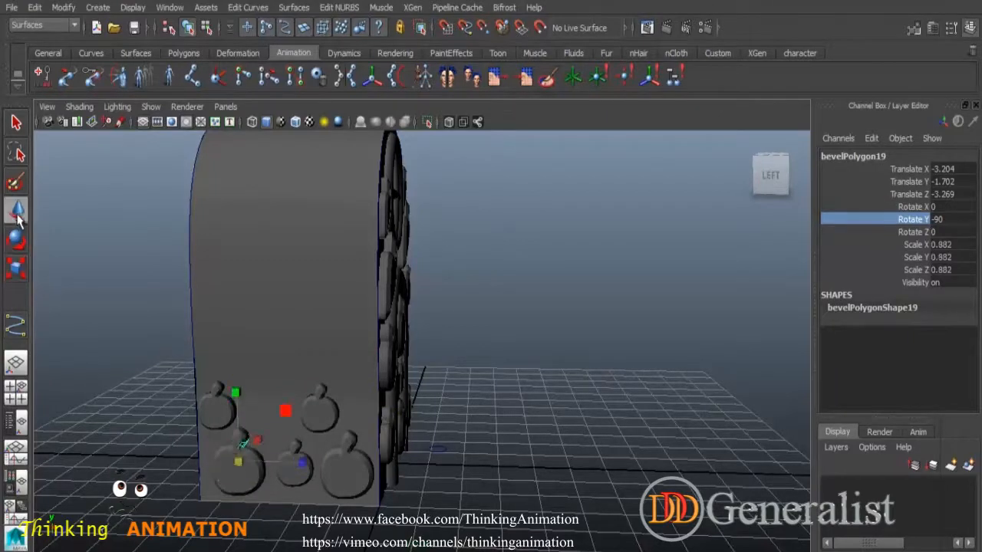
left_click_drag(235, 388, 249, 330)
left_click_drag(291, 412, 331, 412)
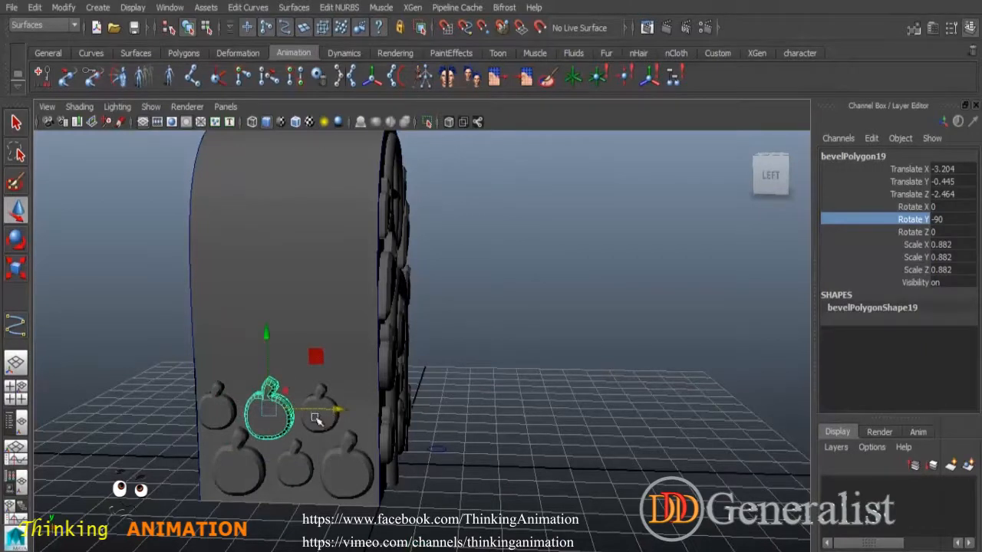
left_click_drag(338, 412, 334, 410)
Step: Shift the front small second-row apple slightly rearward, and duplicate the larger apple of that row forward to about -0.346 in Z
left_click(214, 399)
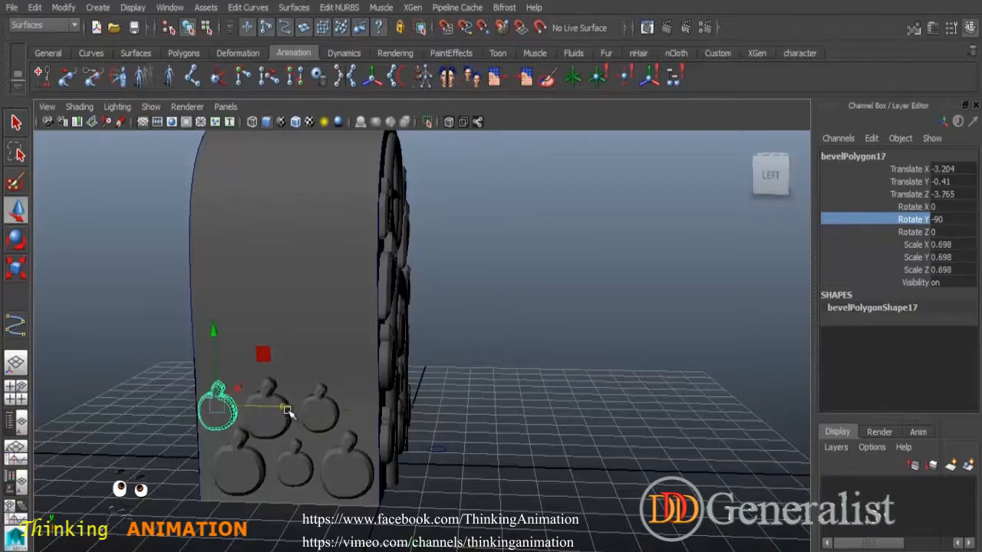
left_click(326, 414)
left_click_drag(393, 410, 427, 426)
left_click(267, 397)
key("ctrl+d")
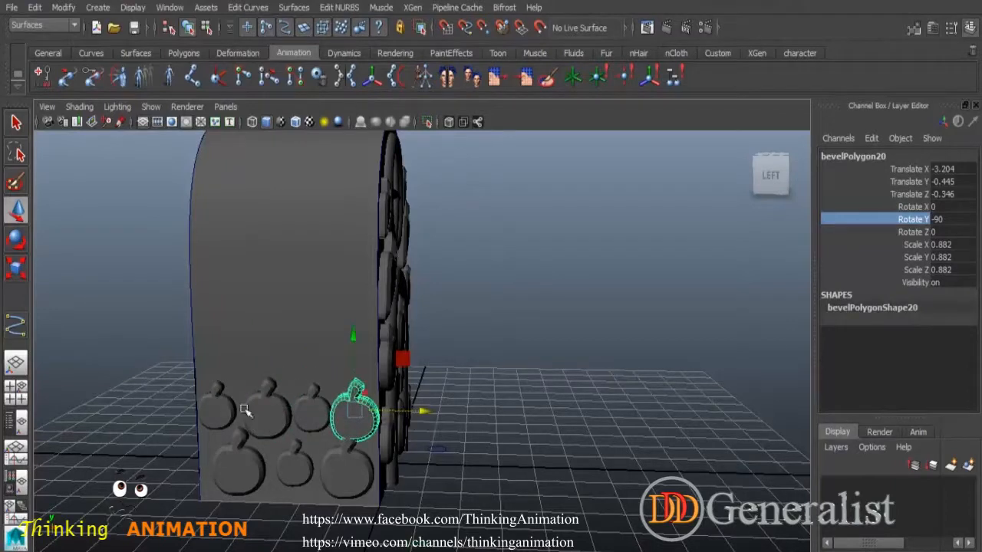
Step: Scale the front second-row apple to about 0.701 and raise it to about -0.201 in Y
left_click(15, 267)
left_click_drag(356, 408, 350, 407)
left_click(17, 209)
left_click_drag(353, 337, 353, 322)
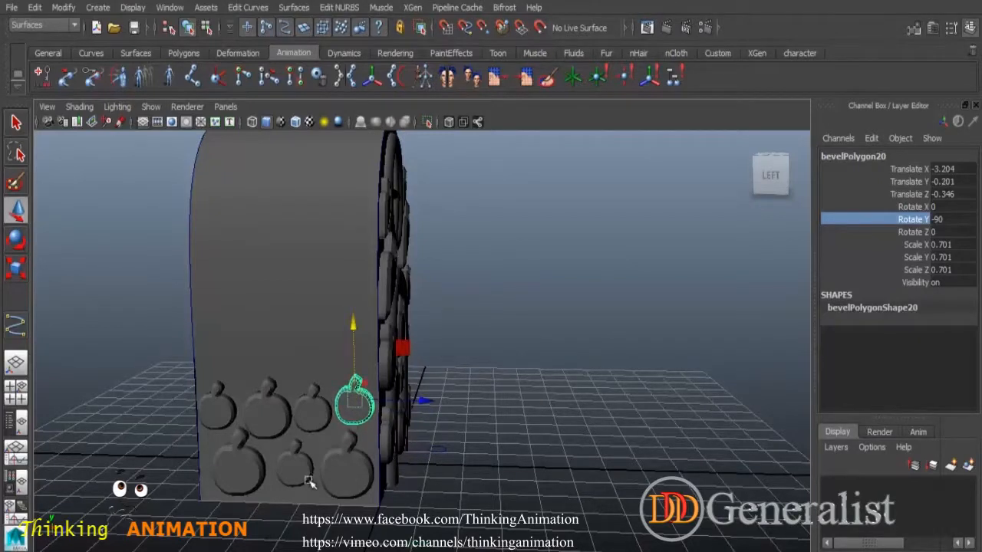
Step: Scale the rear bottom-row apple to about 0.797 and the middle bottom-row apple to about 0.765
left_click(247, 474)
left_click(18, 268)
left_click_drag(238, 463, 223, 461)
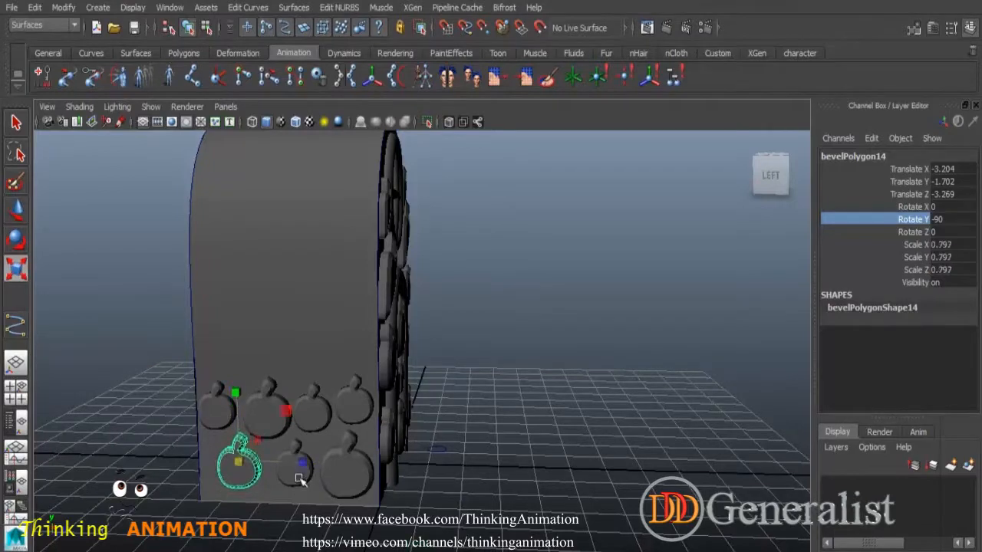
left_click(304, 466)
left_click_drag(298, 470, 302, 467)
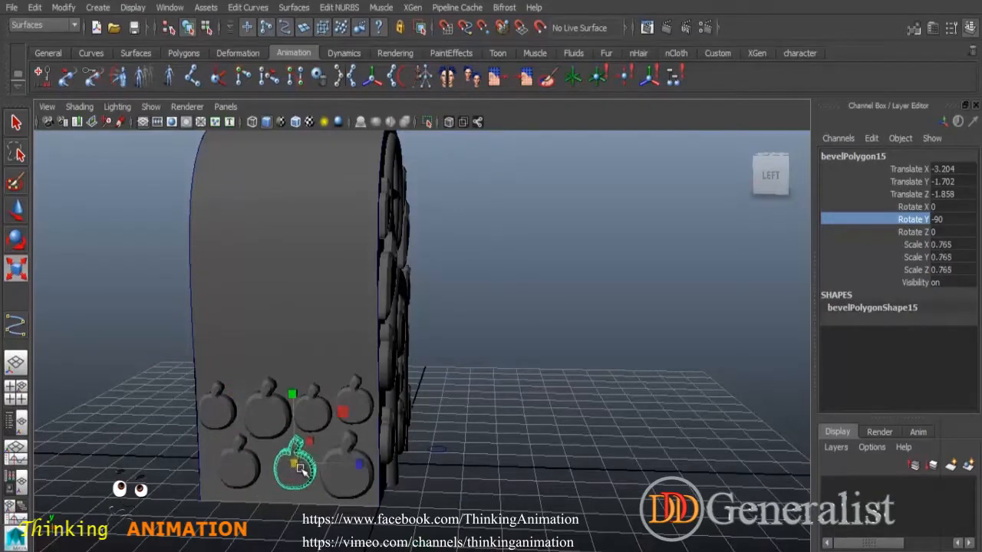
Step: Duplicate the middle bottom apple into the wall's lower rear corner at about -2.217 in Y, -4.003 in Z, scaled to about 0.311
left_click(281, 461)
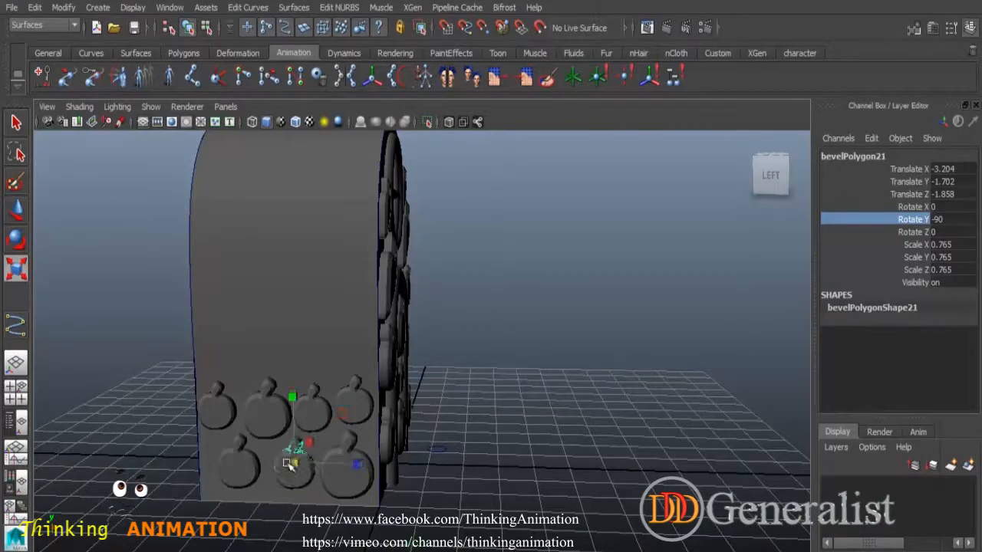
left_click(17, 211)
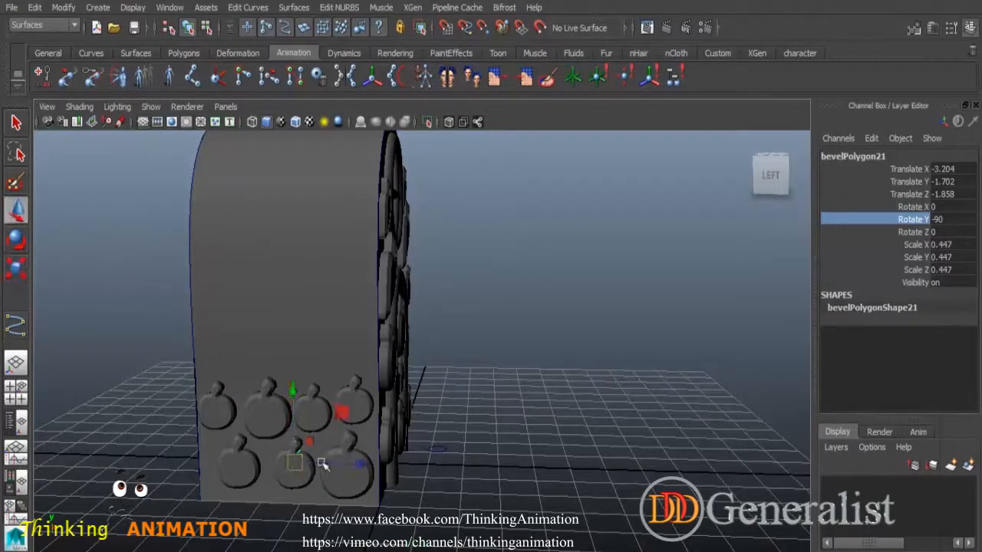
left_click_drag(347, 467, 266, 454)
left_click_drag(208, 383, 211, 403)
key("r")
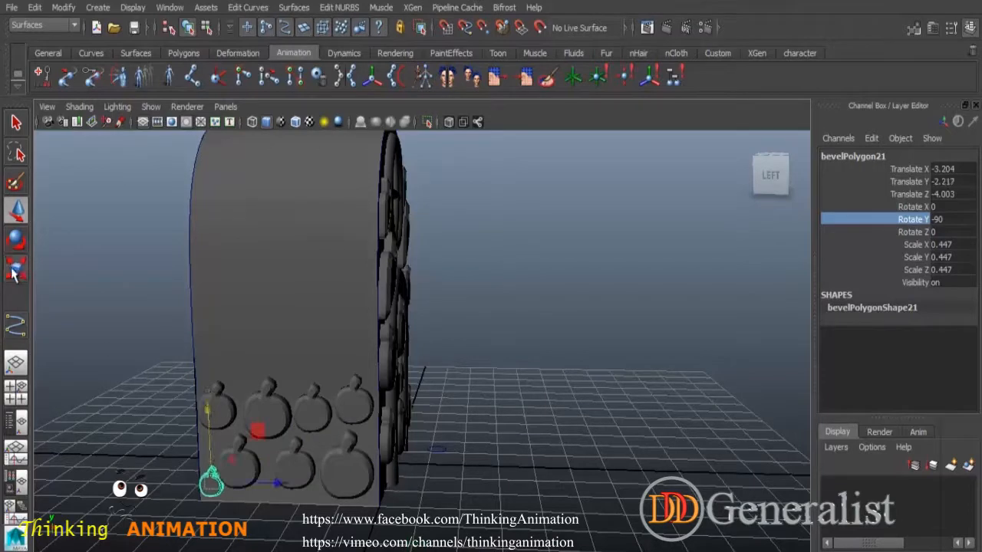
key("ctrl+d")
left_click_drag(213, 482, 154, 430)
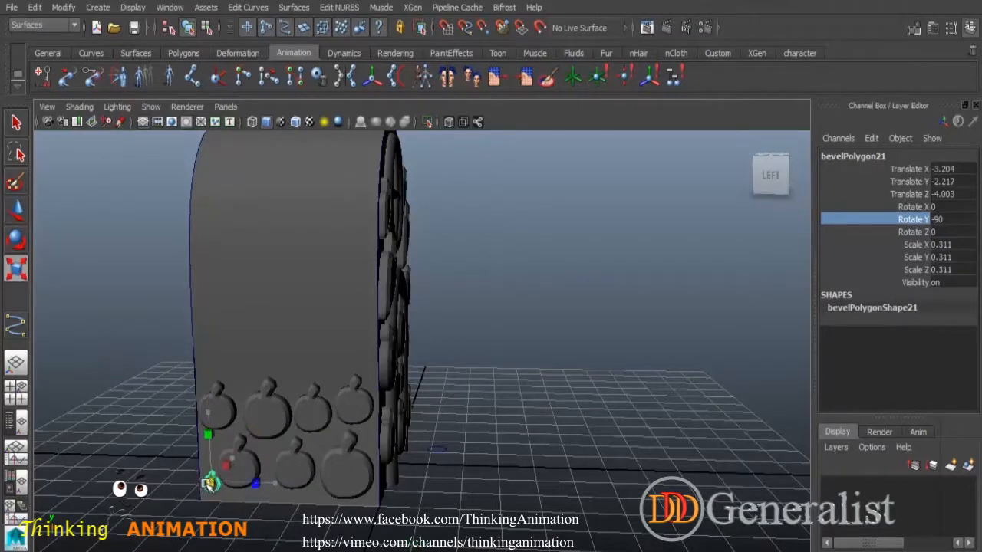
Step: Raise a copy of the tiny corner apple to about -1.39 in Y and scale it to about 0.361
left_click(17, 211)
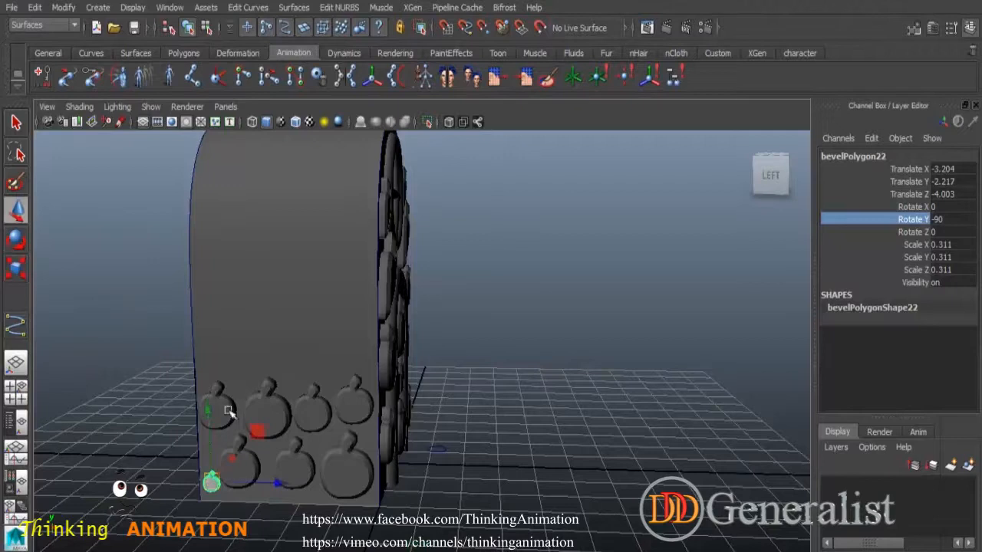
left_click_drag(209, 407, 213, 370)
key("r")
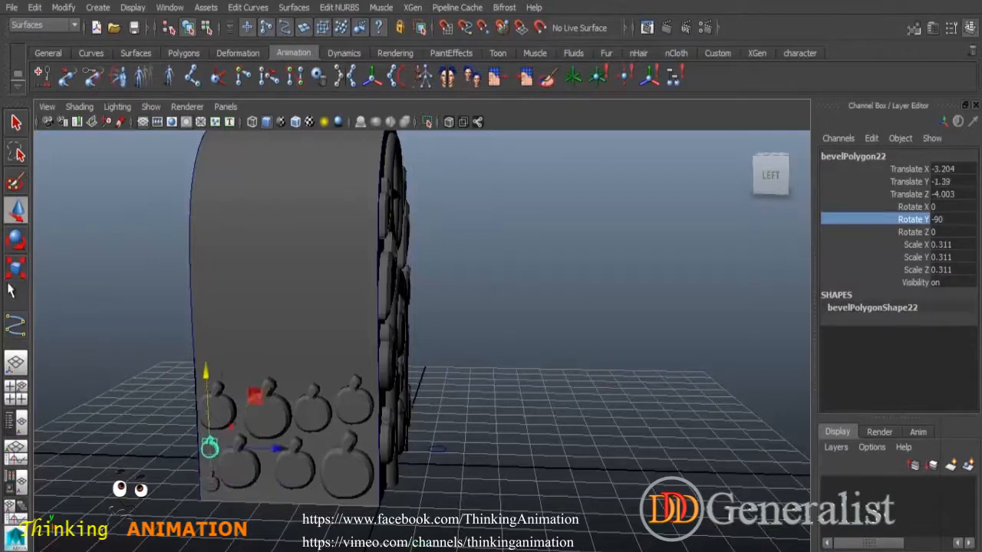
left_click_drag(209, 448, 217, 468)
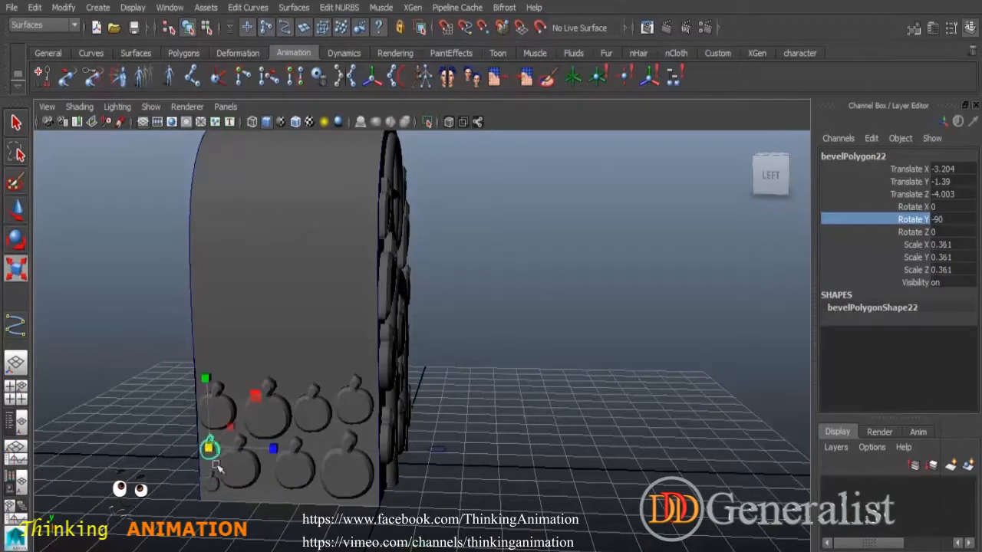
Step: Duplicate the tiny corner apple to about -2.346 in Y and -2.606 in Z, and scale the copy to about 0.395
left_click(211, 488)
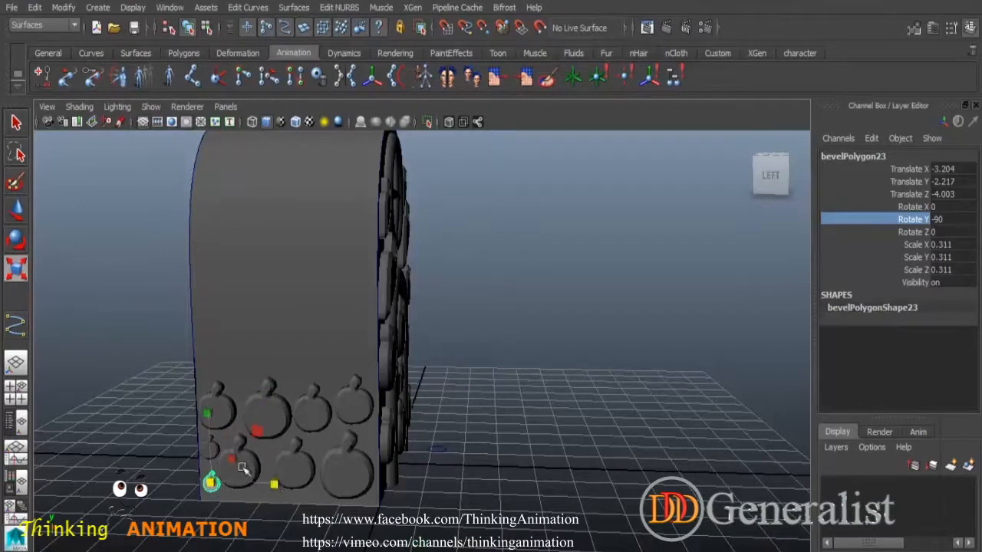
left_click(18, 211)
left_click_drag(282, 485, 334, 499)
left_click_drag(270, 398, 229, 450)
left_click(16, 268)
left_click_drag(276, 493, 287, 461)
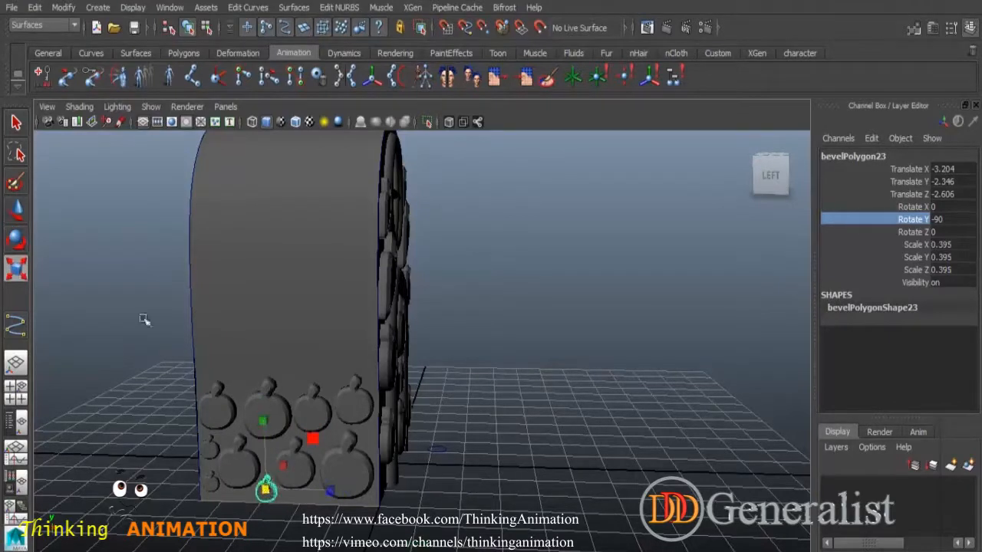
left_click(16, 123)
left_click(213, 484, "shift")
left_click(205, 447, "shift")
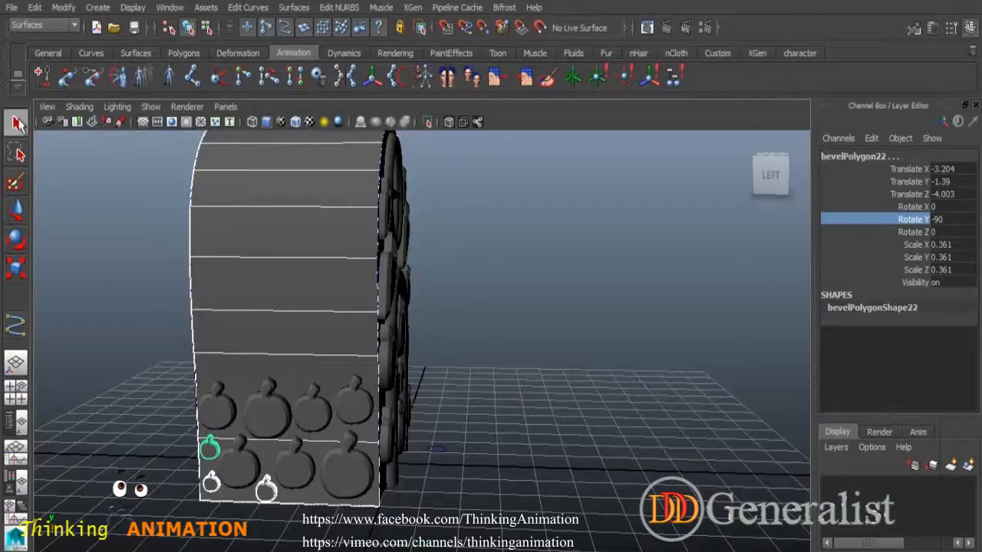
left_click(156, 500)
Step: Duplicate all the side-wall apples as a group and raise the copies until the large front apple is at about 1.249 in Y
left_click(213, 482)
left_click(209, 447, "shift")
left_click(217, 405, "shift")
left_click(238, 461, "shift")
left_click(267, 488, "shift")
left_click(295, 465, "shift")
left_click(268, 407, "shift")
left_click(312, 407, "shift")
left_click(353, 402, "shift")
left_click(351, 472, "shift")
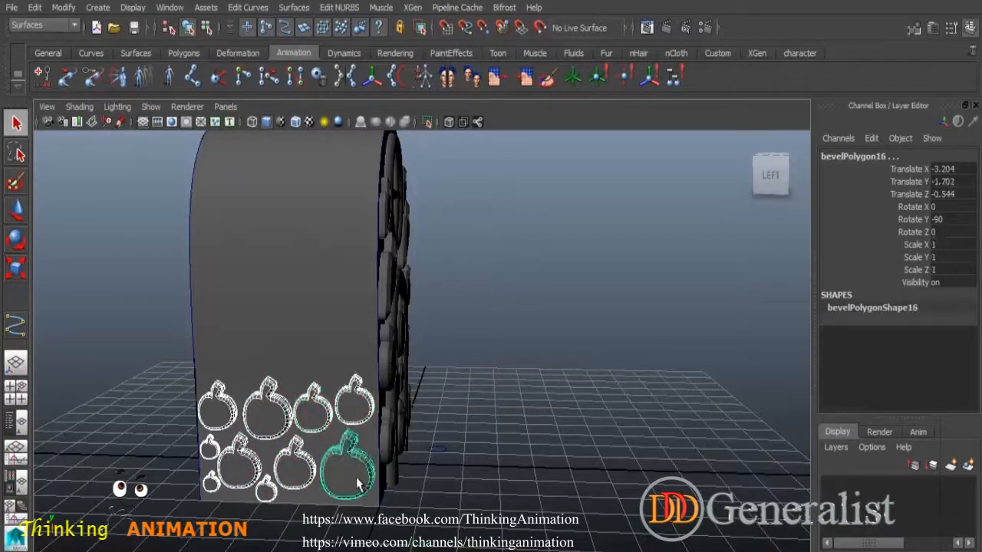
key("ctrl+d")
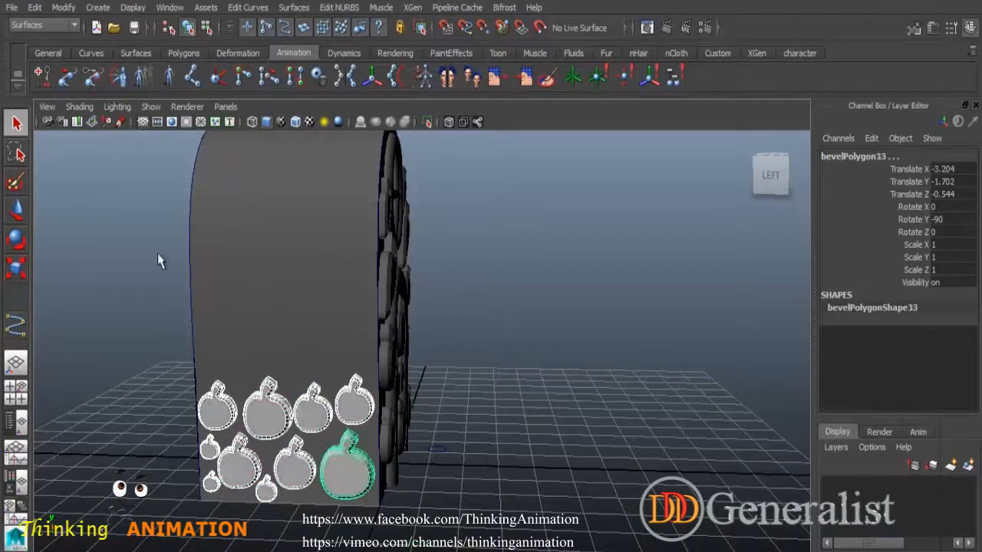
left_click(19, 210)
left_click_drag(338, 370, 340, 247)
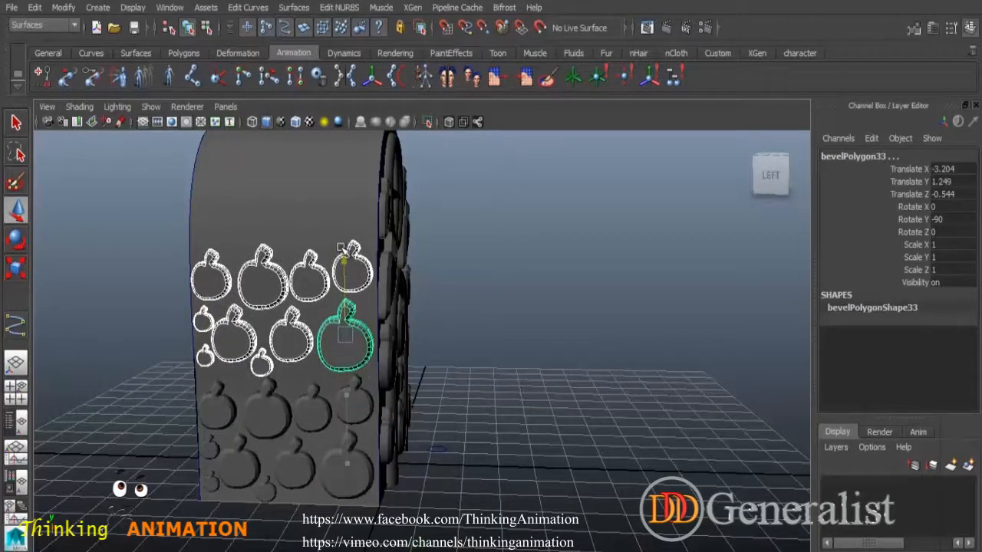
left_click(489, 386)
Step: Duplicate both groups of left side-wall apples together and move the copies across the house to about 3.353 in X
left_click_drag(534, 491, 344, 477, "alt")
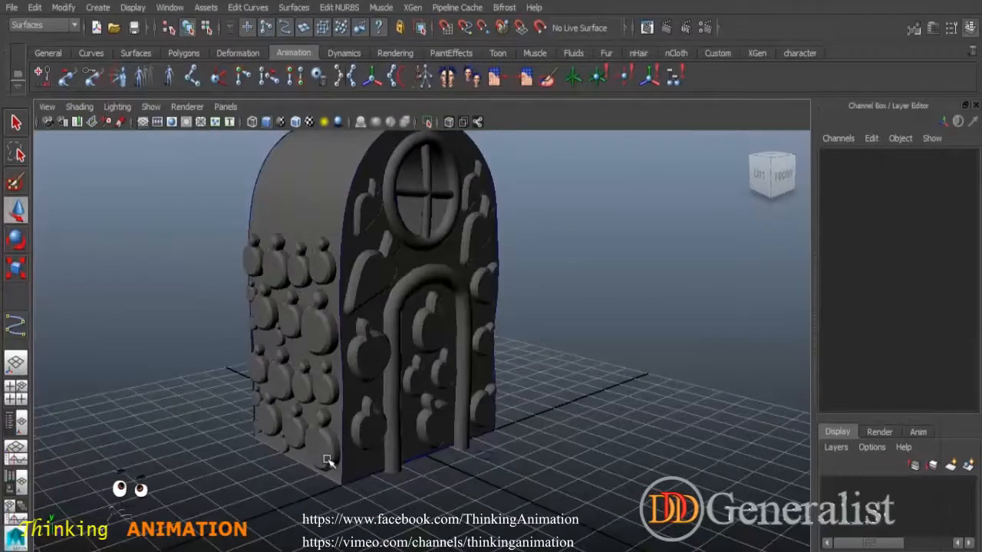
left_click(327, 325)
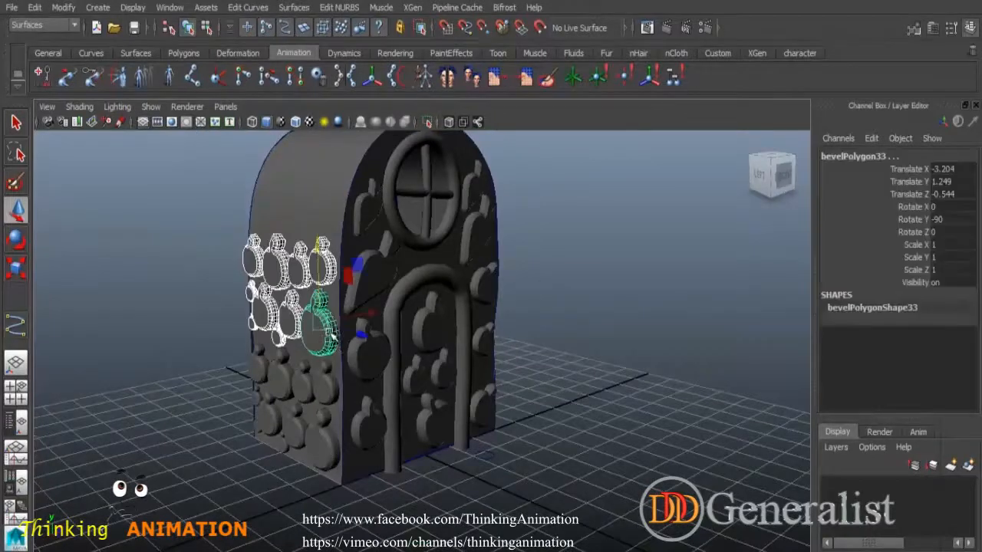
left_click(328, 381, "shift")
left_click(306, 380, "shift")
left_click(281, 378, "shift")
left_click(260, 376, "shift")
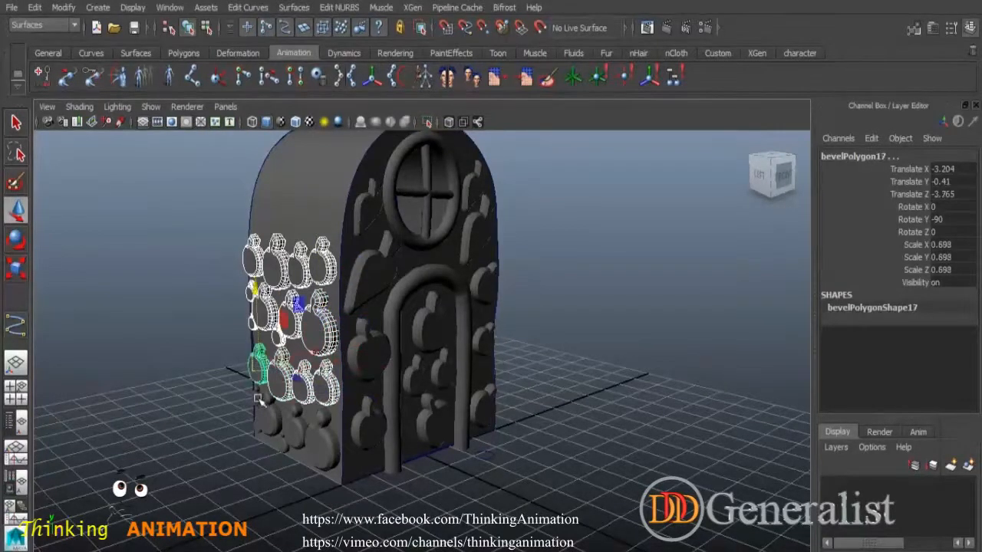
left_click(264, 408, "shift")
left_click(299, 440, "shift")
left_click(322, 448, "shift")
left_click(267, 441, "shift")
left_click(255, 390, "shift")
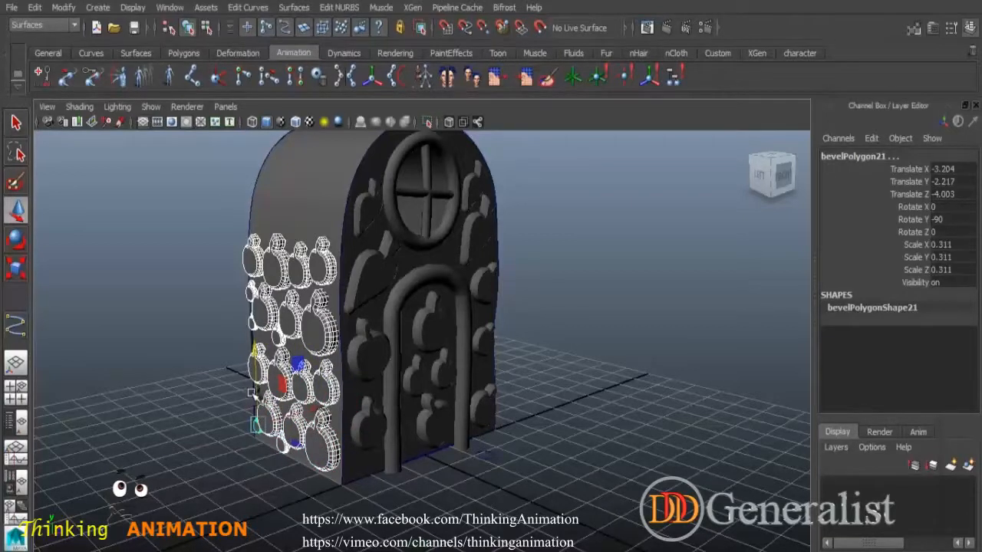
left_click(254, 394, "shift")
key("ctrl+d")
left_click_drag(320, 378, 481, 376)
Step: Nudge the copied apples inward so they sit against the opposite side wall, and deselect them
left_click_drag(491, 430, 391, 448, "alt")
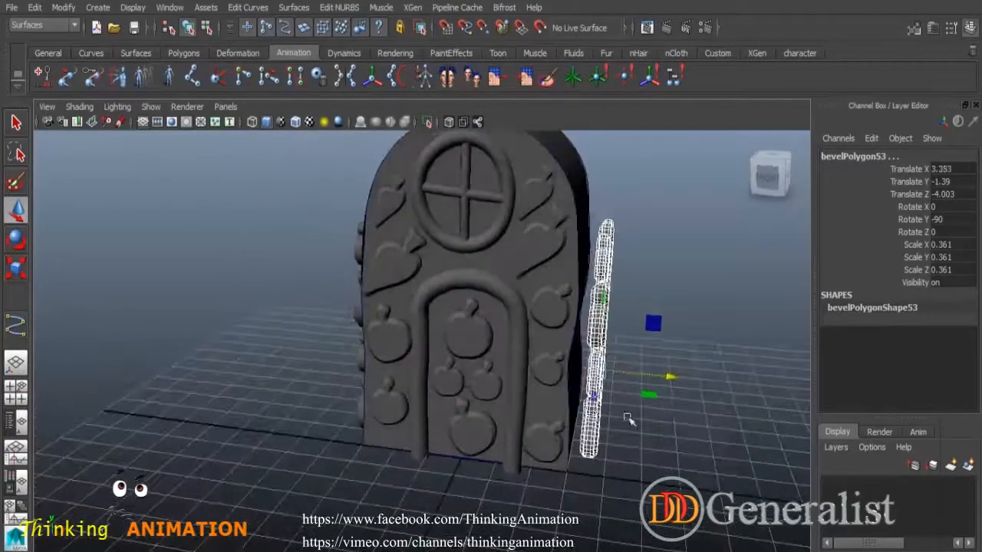
left_click_drag(671, 377, 653, 372)
left_click_drag(649, 440, 526, 422, "alt")
left_click(730, 416)
left_click_drag(730, 418, 427, 380, "alt")
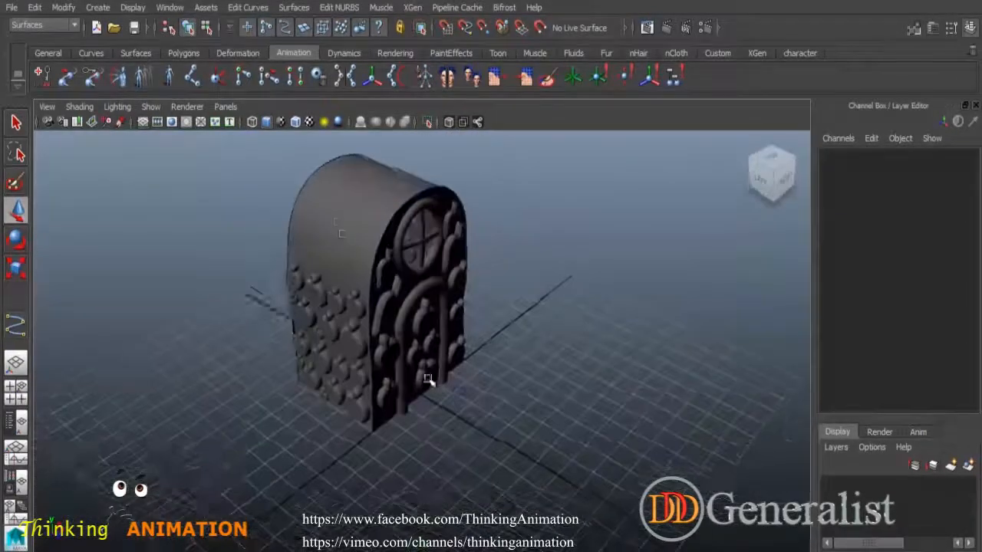
Step: Duplicate the 0.882-scale apple in the left wall's top row and raise the copy to about 4.215 in Y
left_click_drag(435, 228, 337, 375, "alt")
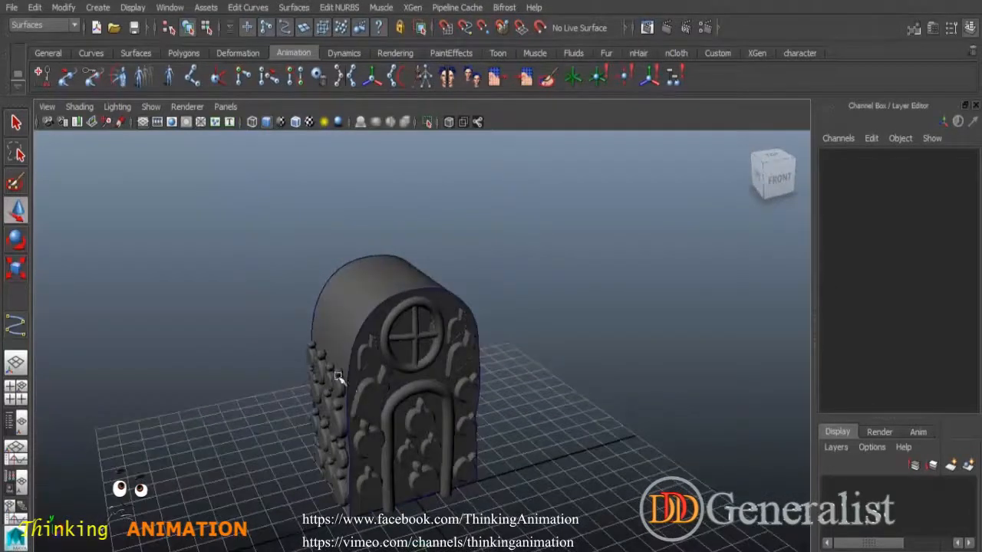
left_click(337, 376)
key("ctrl+d")
left_click_drag(318, 294, 328, 262)
key("space")
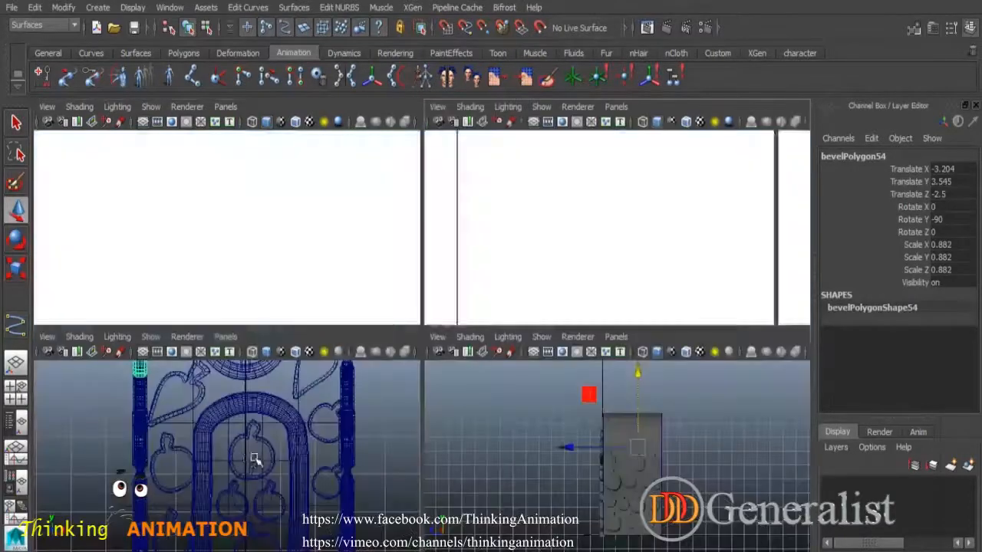
key("space")
middle_click_drag(540, 501, 556, 467, "alt")
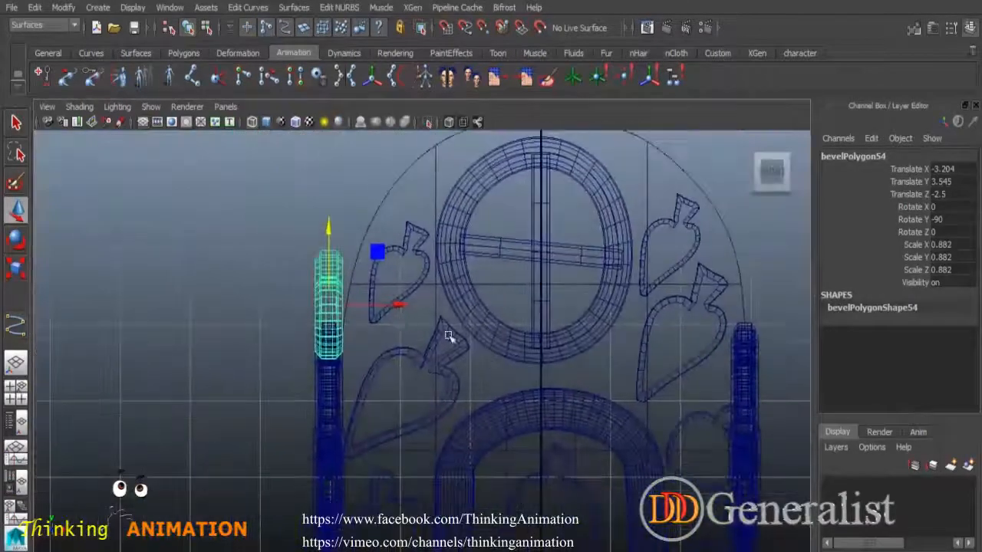
left_click_drag(333, 226, 336, 171)
Step: Tilt the raised apple to about -17.818 degrees in X and move it inward to about -2.998 in X along the wall's curve
key("e")
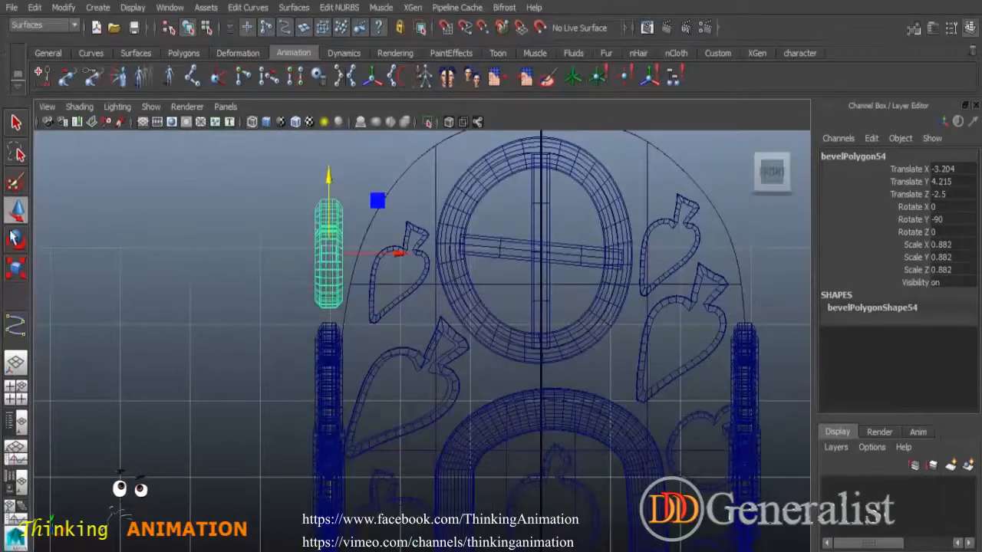
left_click_drag(386, 217, 397, 237)
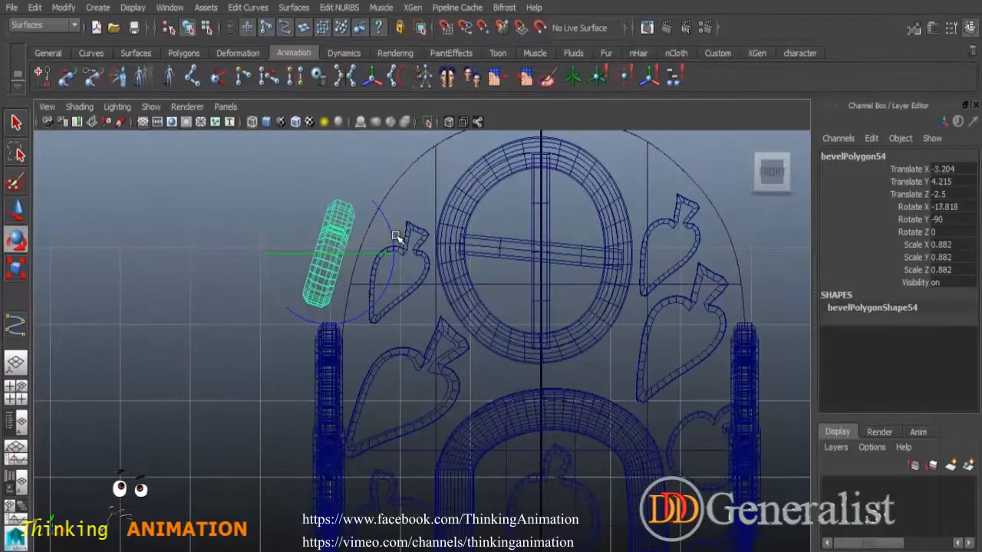
key("w")
left_click_drag(344, 256, 359, 257)
Step: Duplicate the tilted apple and raise one of the two overlapping apples to about 5.338 in Y
key("ctrl+d")
middle_click_drag(359, 257, 347, 368, "alt")
left_click(373, 291, "shift")
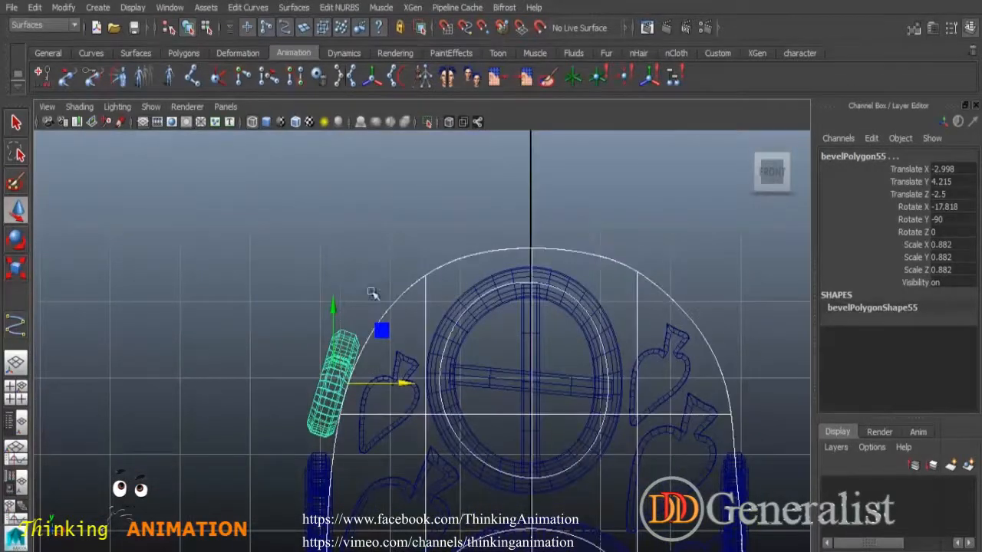
left_click_drag(332, 364, 331, 369)
left_click_drag(334, 309, 368, 267)
key("ctrl+z")
left_click(375, 284)
left_click(344, 338)
left_click_drag(335, 310, 336, 224)
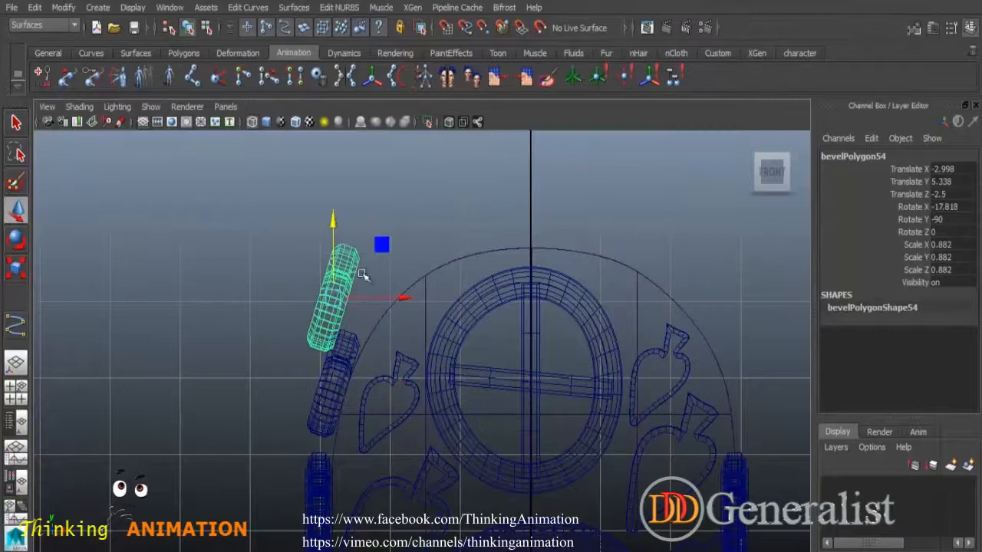
Step: Move the topmost apple to about -2.122 in X and 5.555 in Y, tilt it to about -49.76 degrees in X, and deselect it
left_click_drag(346, 297, 374, 268)
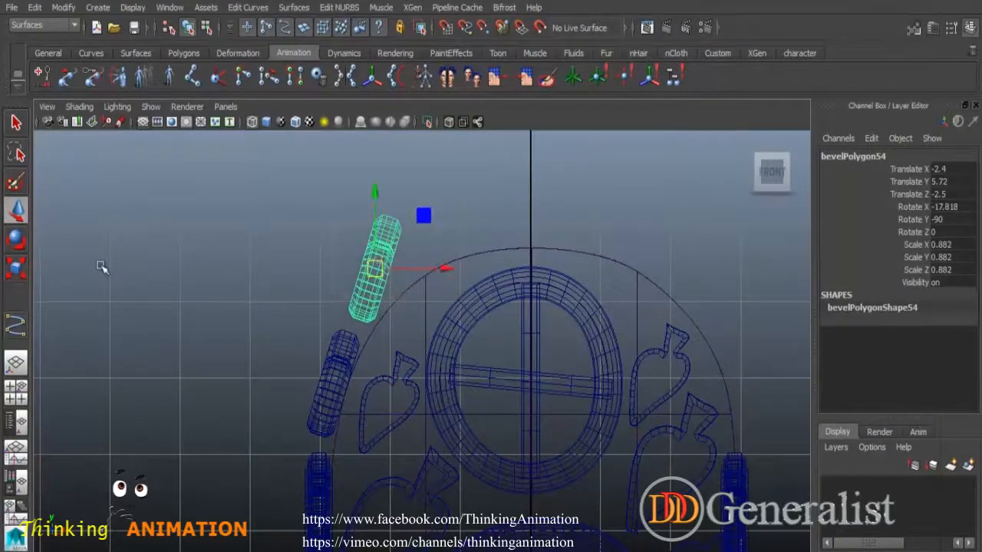
left_click(15, 240)
left_click_drag(436, 239, 451, 273)
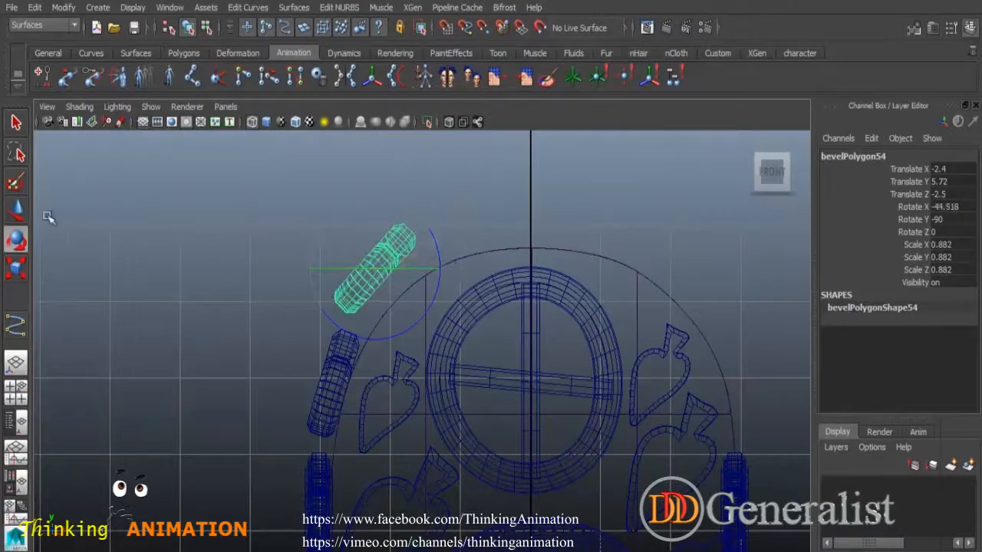
left_click(15, 209)
left_click_drag(384, 273, 404, 283)
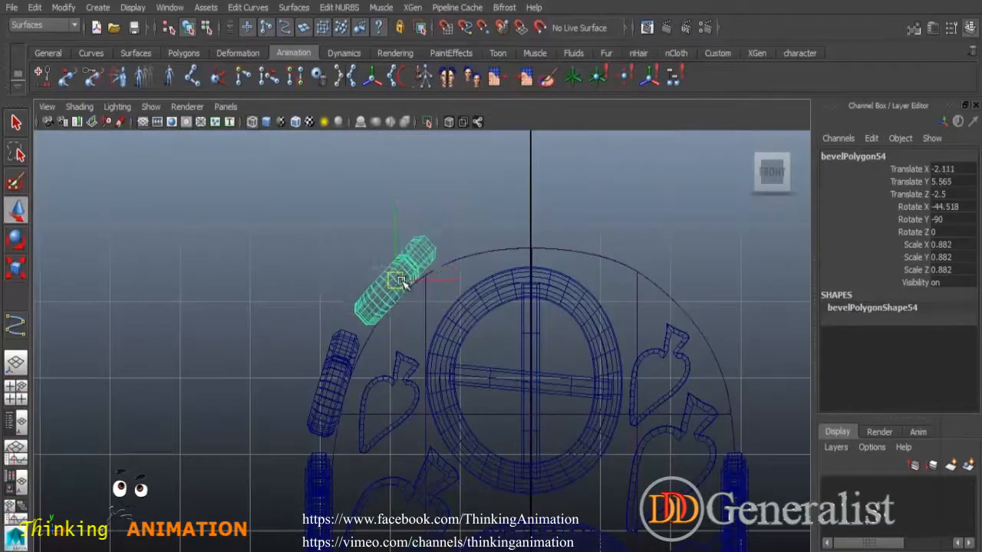
left_click(15, 241)
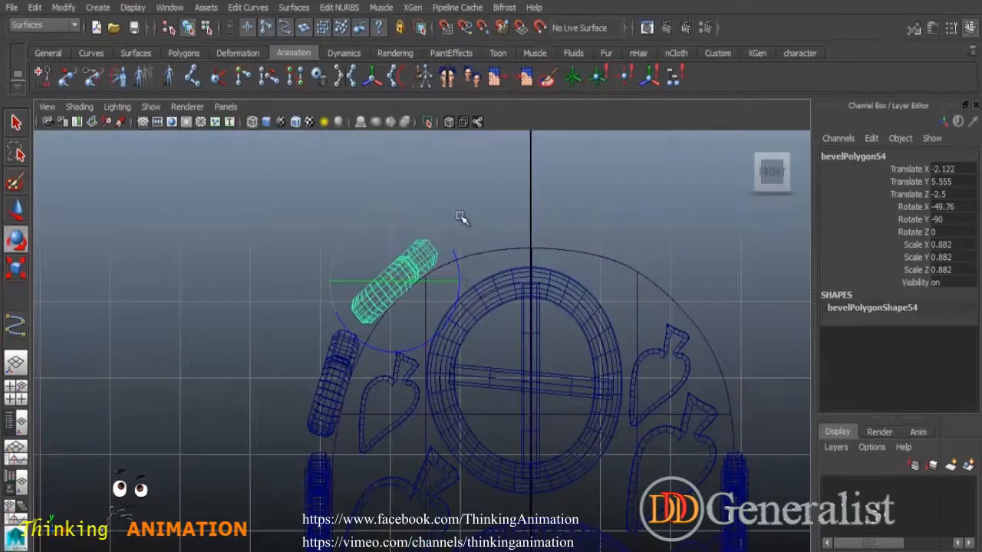
left_click(488, 224)
Step: Assign a new Blinn material to the house's front wall surface and color it orange (R 1.000, G 0.303, B 0.000)
key("space")
key("space")
left_click_drag(452, 320, 329, 347, "alt")
left_click_drag(471, 391, 594, 438, "alt")
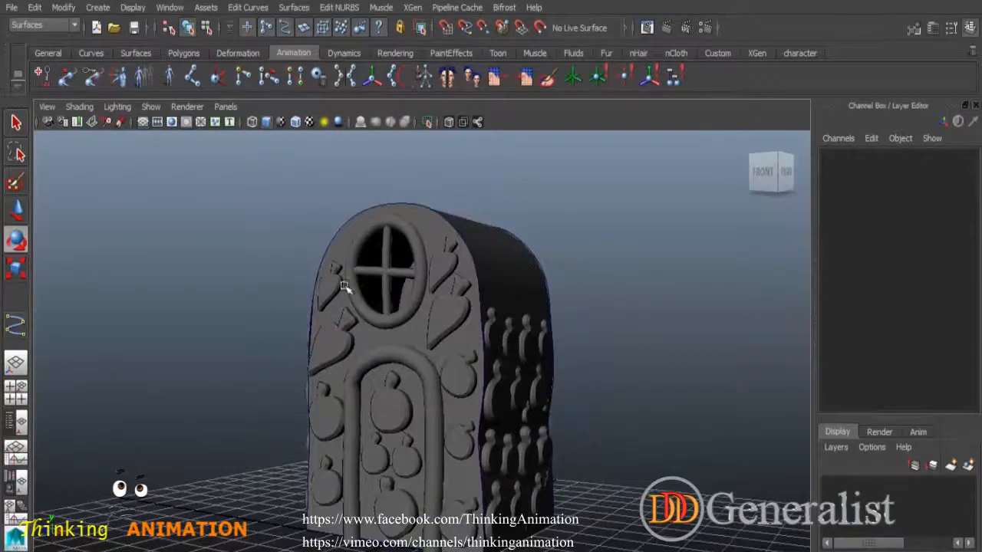
key("q")
left_click_drag(557, 423, 412, 392, "alt")
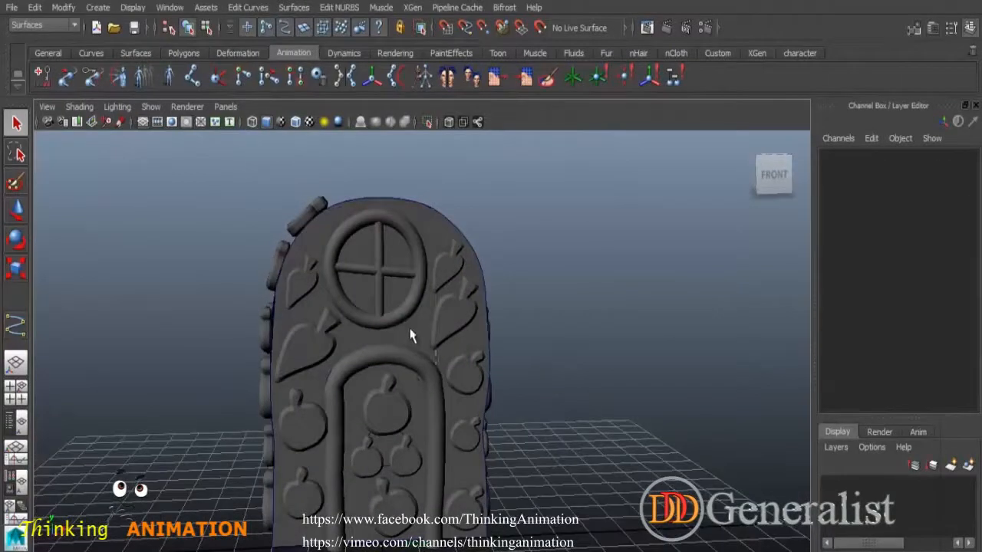
left_click(411, 336)
right_click_drag(412, 335, 436, 521)
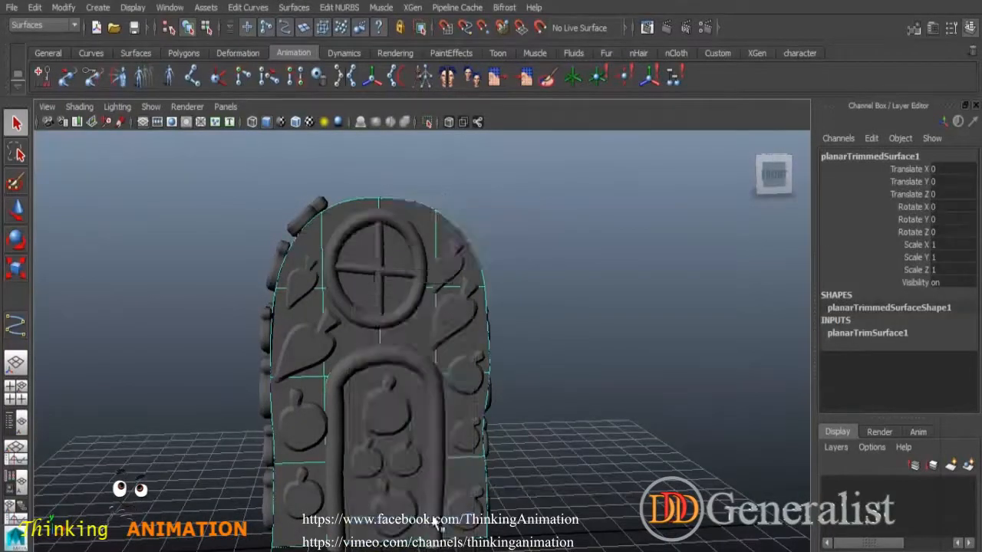
left_click(470, 251)
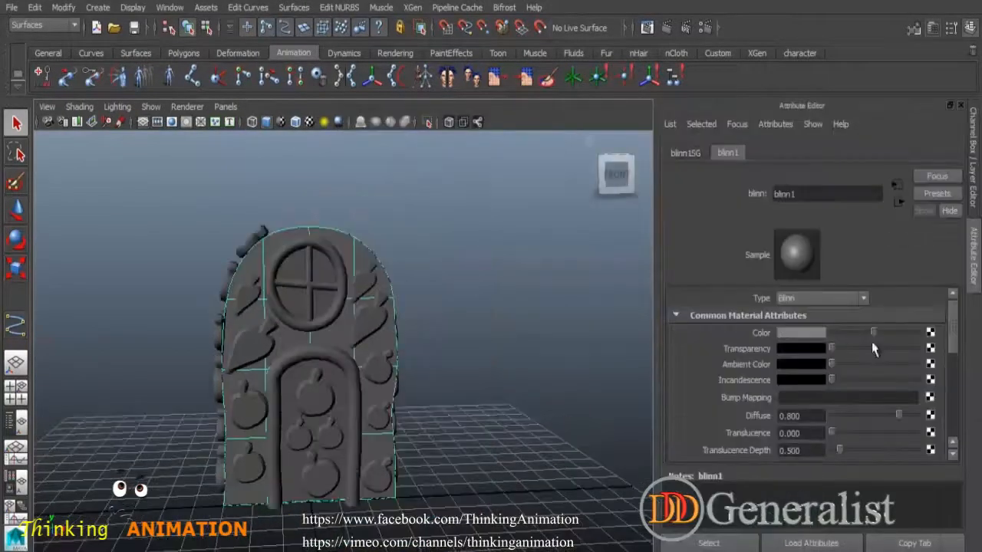
left_click(816, 333)
left_click(759, 295)
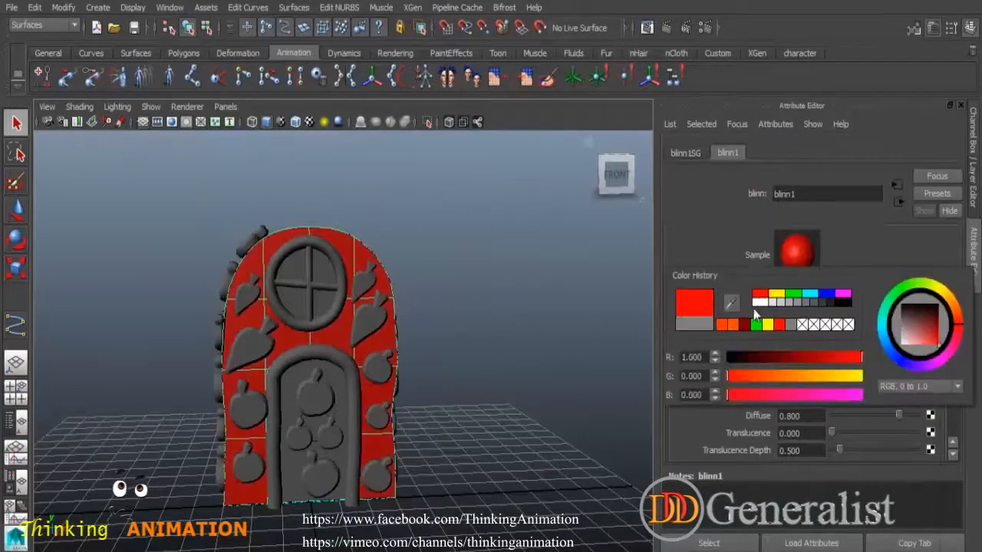
left_click(733, 327)
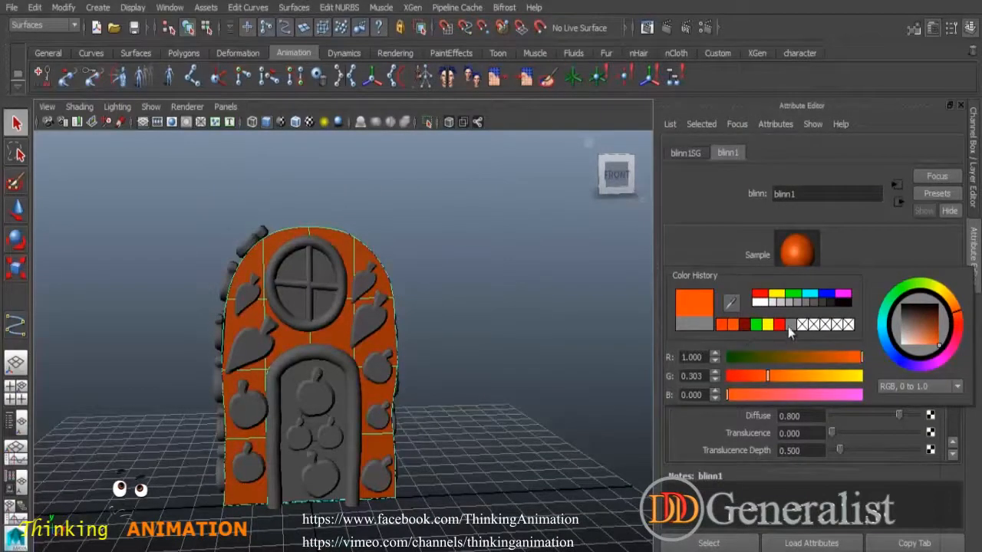
left_click(555, 274)
Step: Assign the existing orange material blinn1 to the lofted surface forming the side walls and curved roof
left_click_drag(500, 390, 384, 395, "alt")
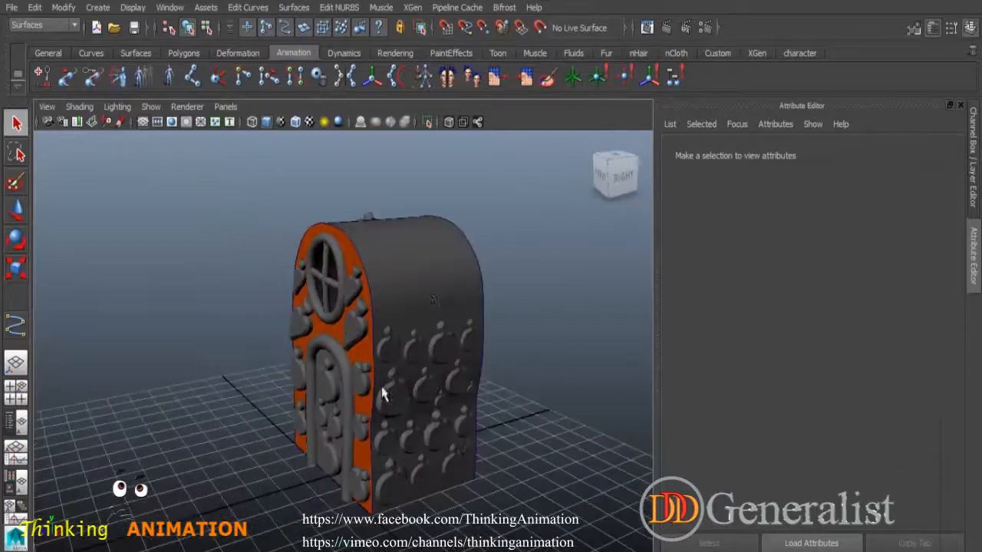
left_click(428, 290)
right_click(418, 240)
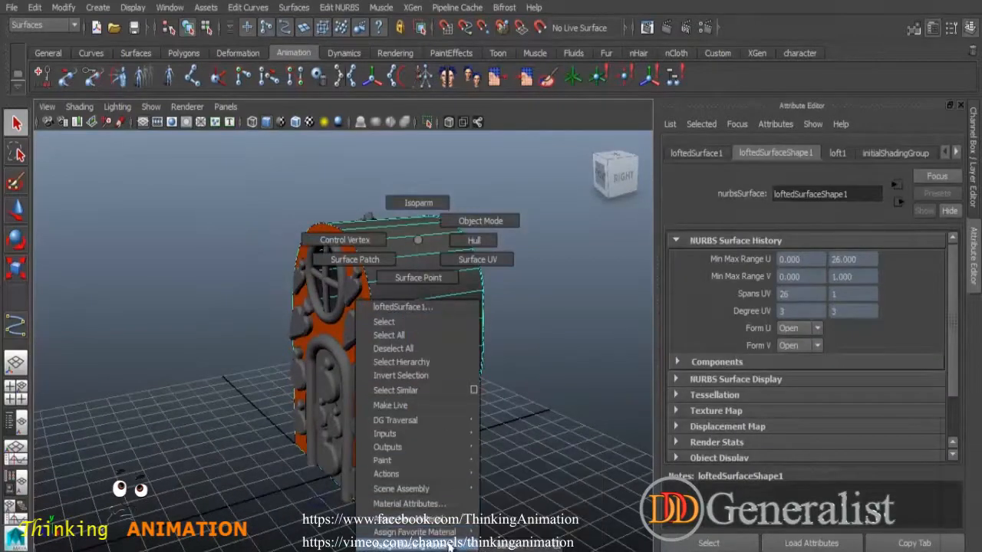
left_click(521, 543)
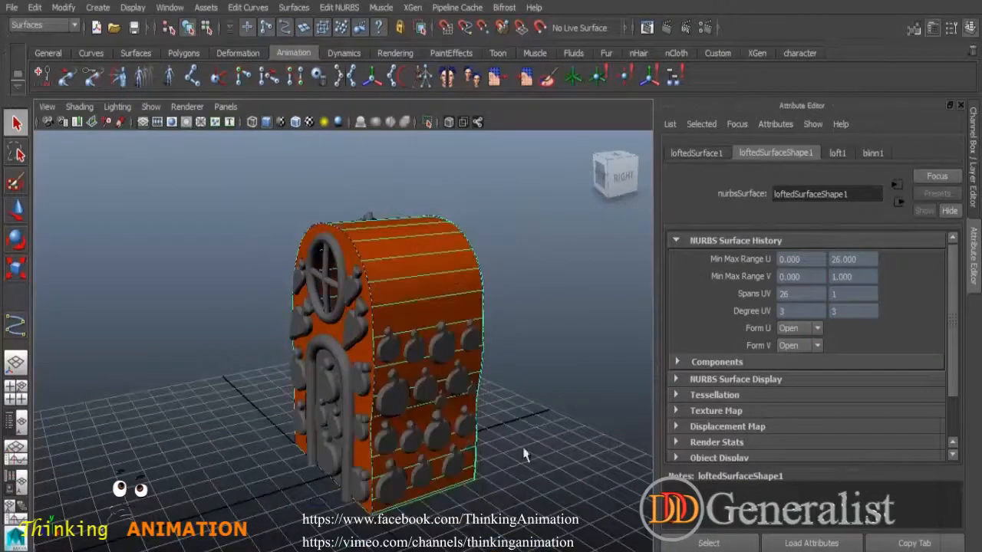
Step: Assign the existing orange material to the house's back wall surface and deselect it
left_click_drag(524, 455, 445, 409, "alt")
left_click(463, 373)
right_click(459, 240)
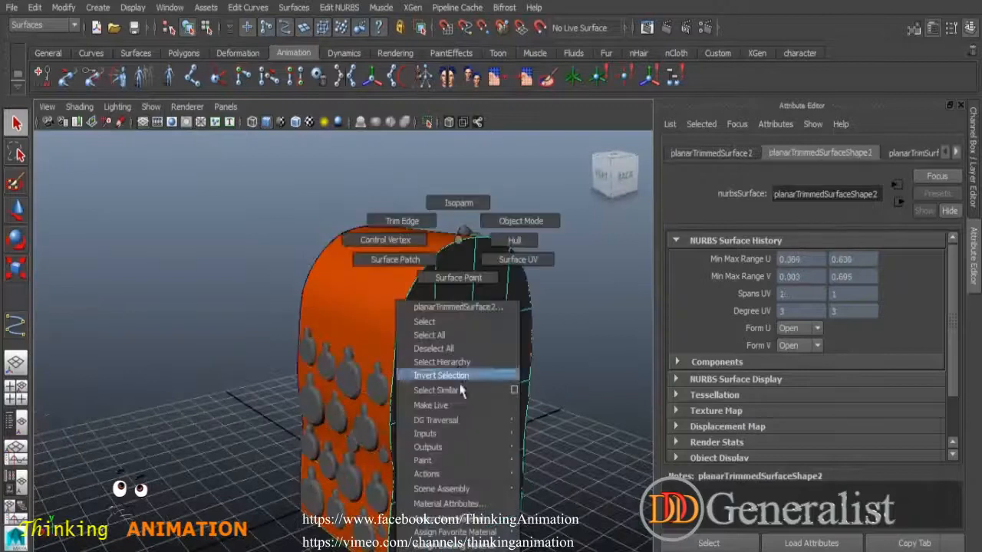
left_click(502, 545)
left_click(575, 469)
Step: Assign a new Blinn material to the extruded door frame and color it yellow
left_click_drag(575, 470, 451, 406, "alt")
left_click(347, 362)
right_click(344, 358)
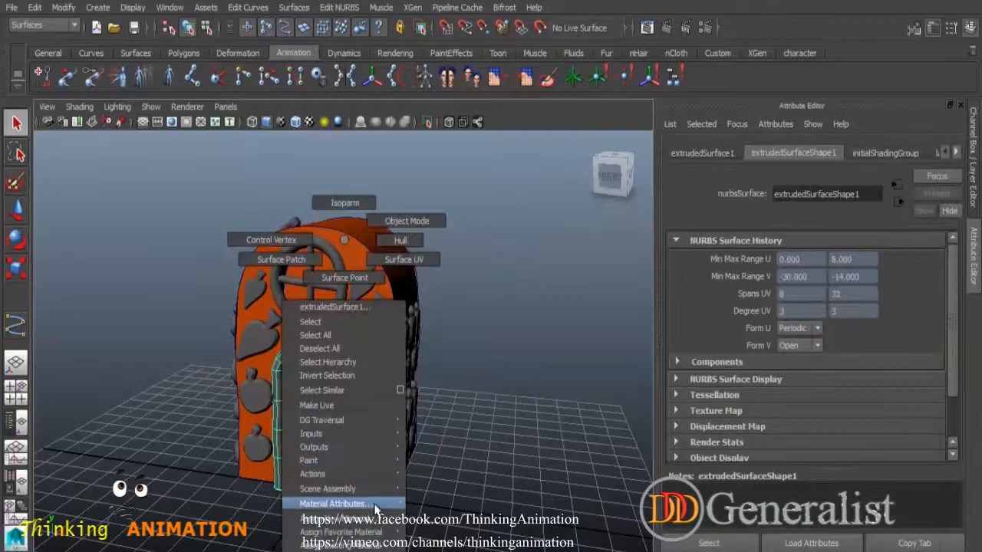
left_click(353, 545)
left_click(472, 253)
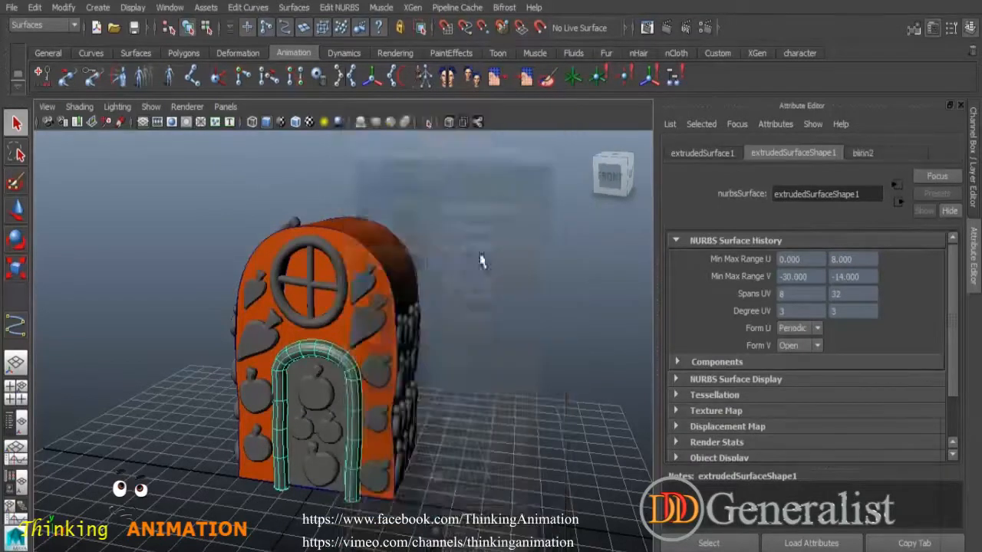
left_click(790, 332)
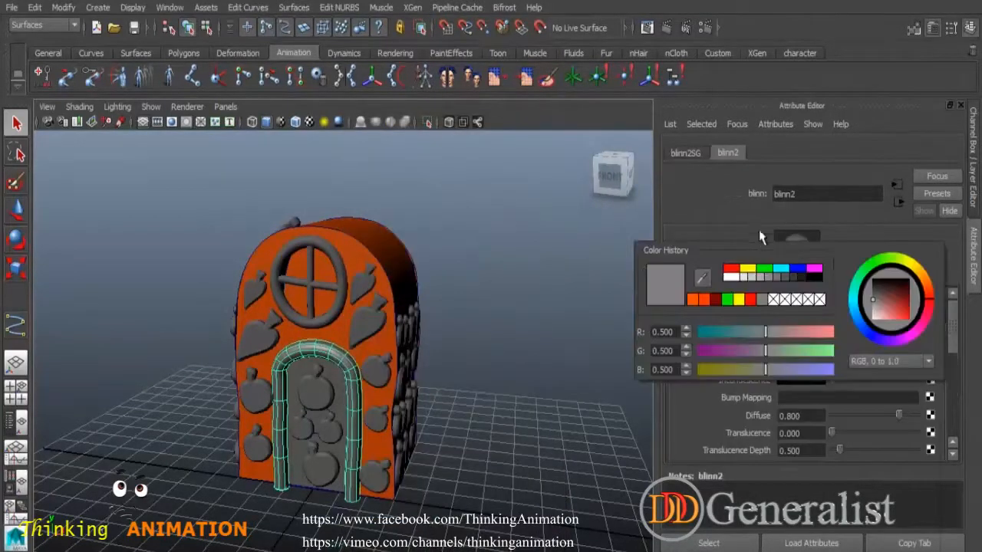
left_click(749, 275)
left_click(559, 291)
Step: Assign the existing yellow material blinn2 to the round window frame and both of its crossbars
left_click(340, 263)
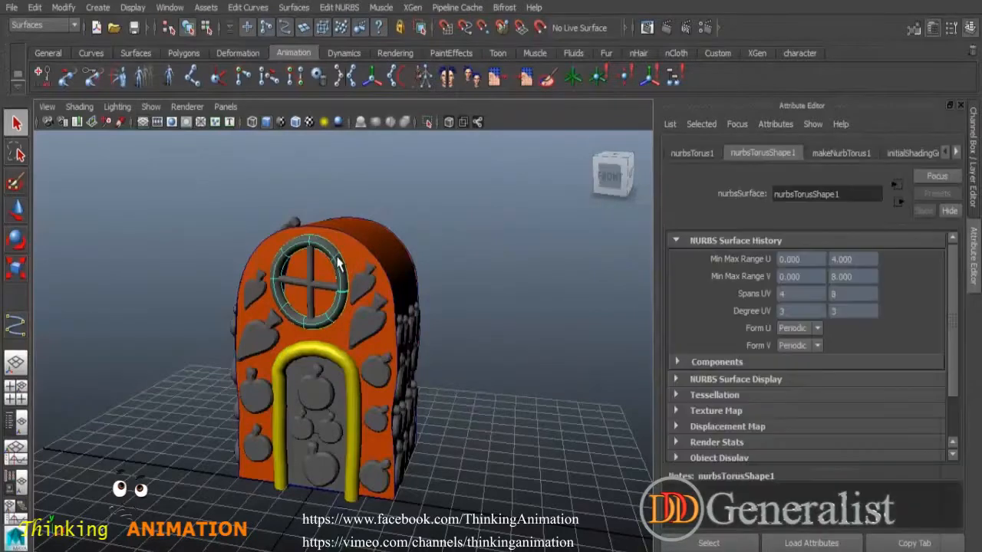
right_click_drag(340, 263, 398, 453)
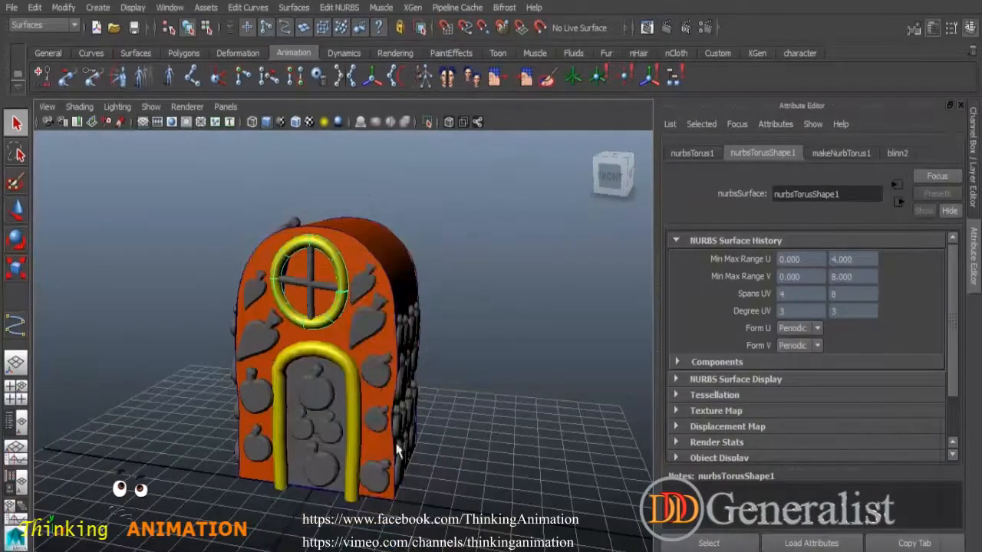
left_click(324, 290)
left_click(311, 265)
right_click_drag(311, 240, 420, 535)
left_click(498, 460)
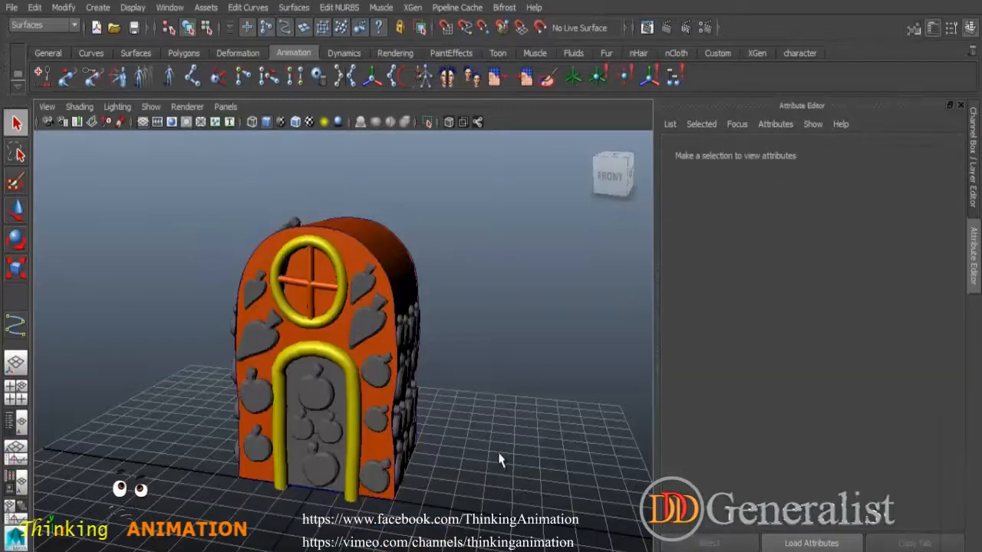
left_click(309, 279)
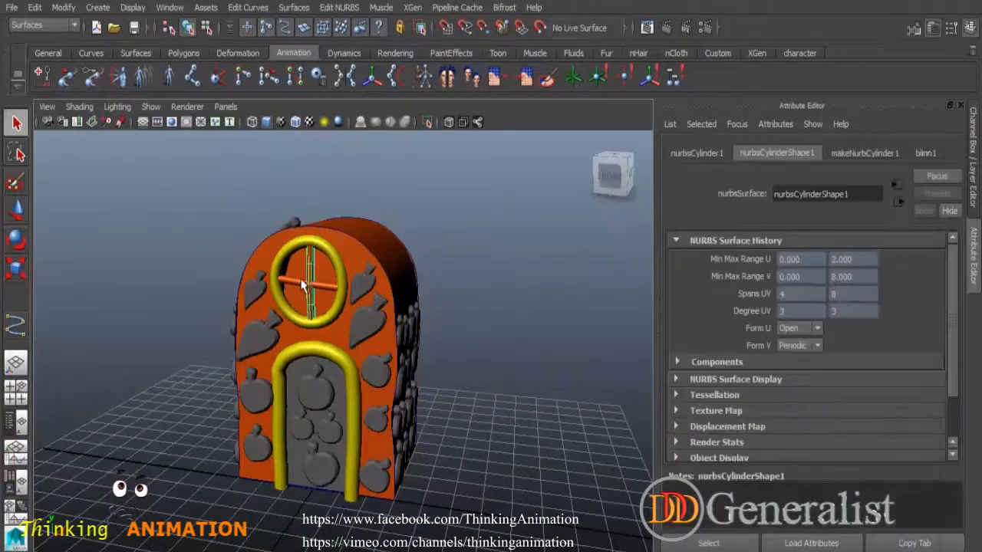
right_click_drag(308, 279, 456, 508)
left_click(490, 466)
Step: Select the four leaf ornaments around the window and assign them a new Blinn material
left_click_drag(379, 414, 428, 391, "alt")
left_click(369, 297)
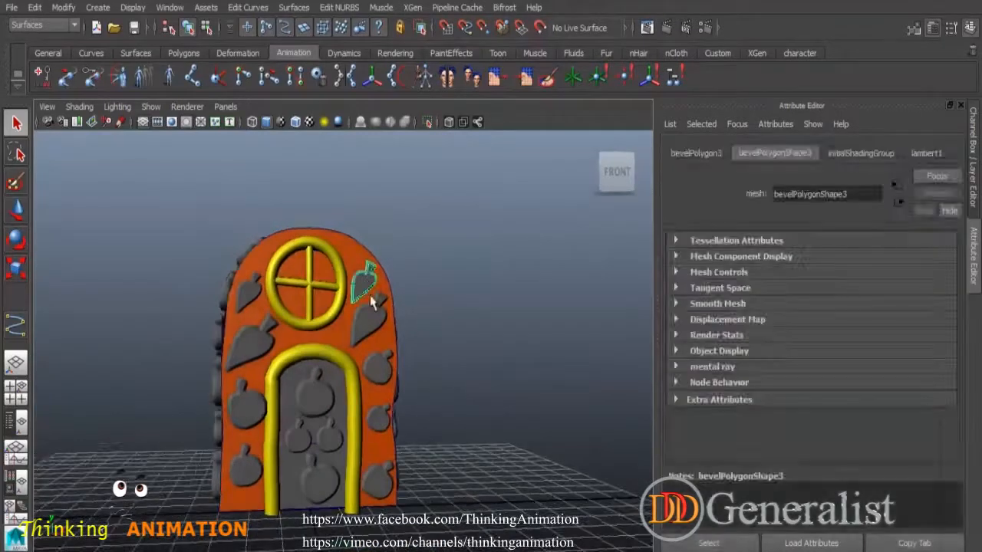
left_click(372, 322, "shift")
left_click(255, 337, "shift")
left_click(248, 292, "shift")
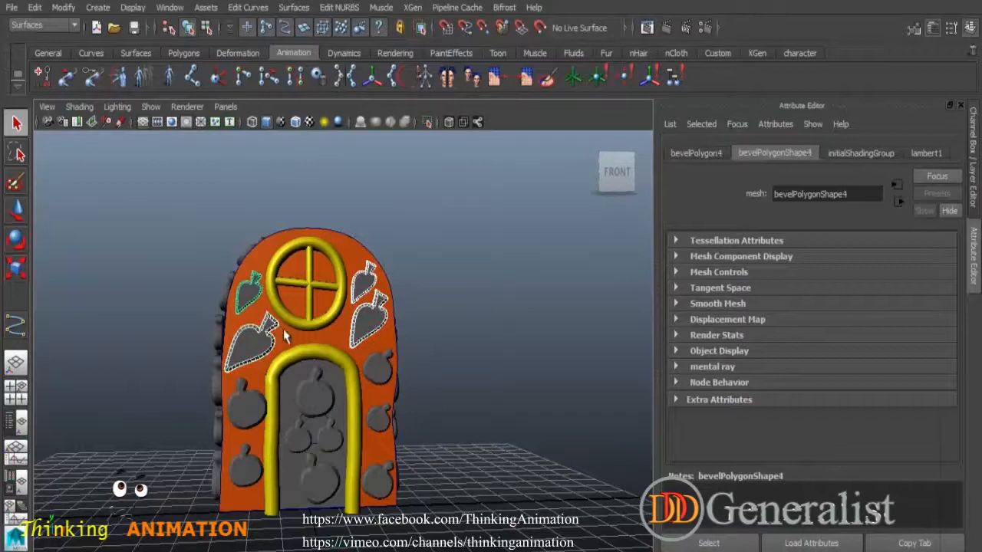
right_click_drag(248, 300, 251, 525)
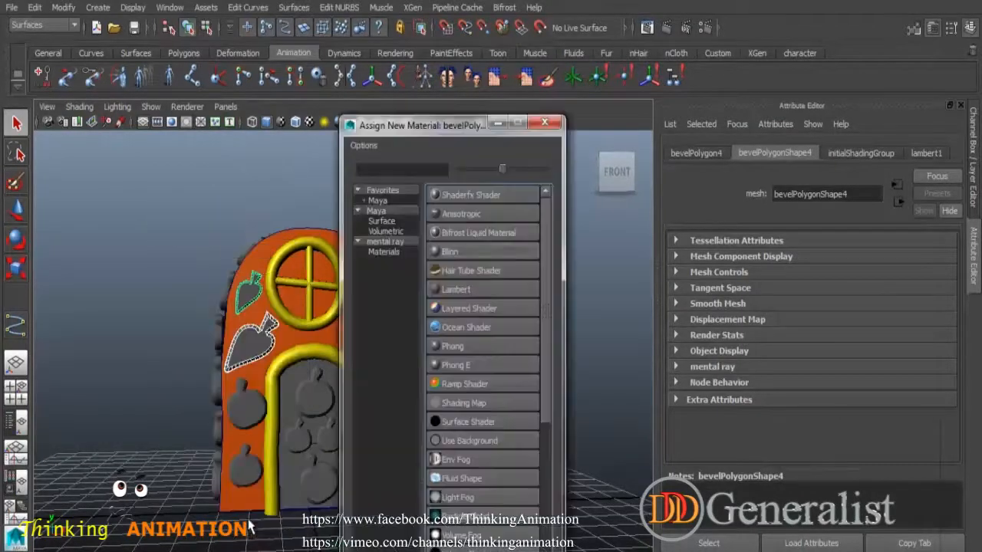
left_click(451, 251)
Step: Color the leaves' material dark green and deselect the leaves
left_click(805, 333)
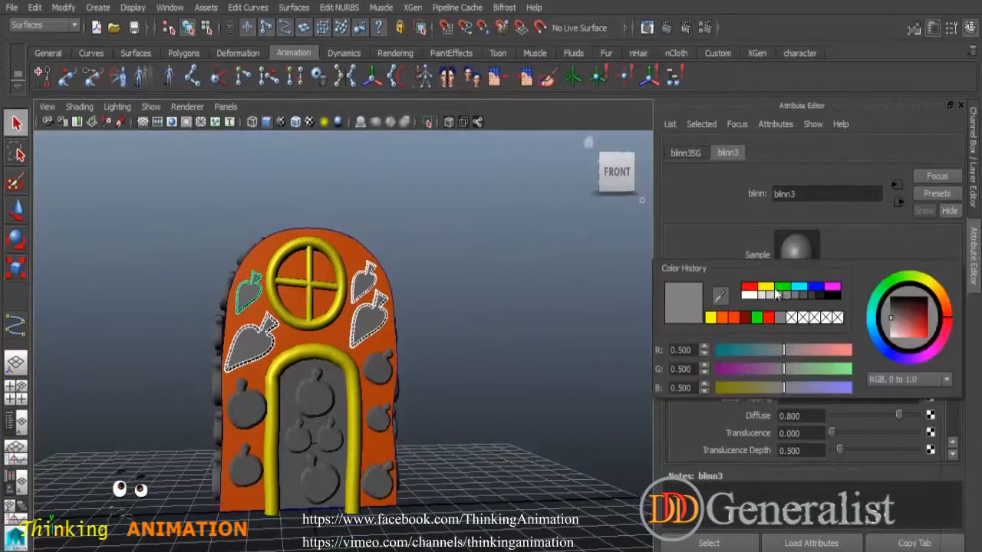
left_click(783, 289)
left_click_drag(775, 369, 757, 374)
left_click(537, 349)
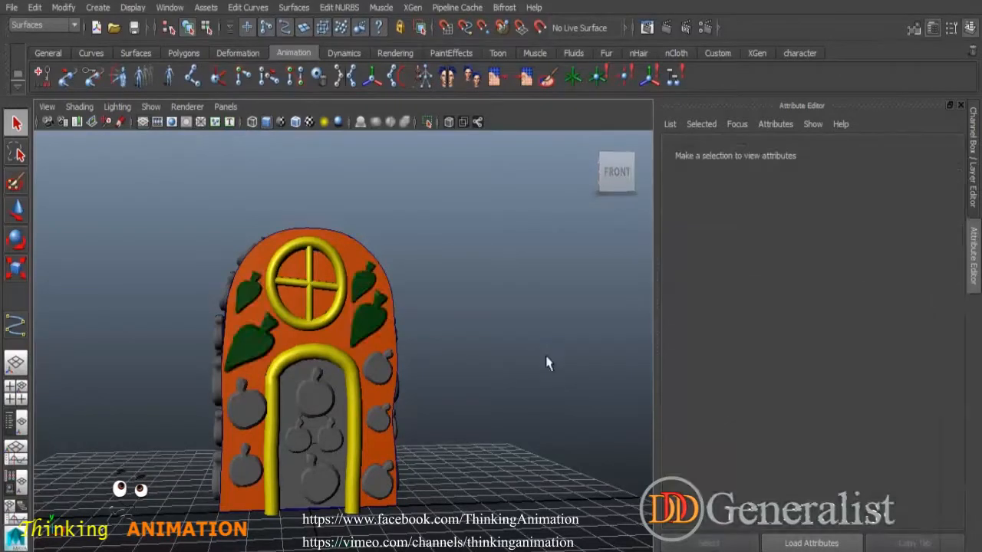
Step: Select all the apple ornaments on the front wall and the door together
left_click(381, 372)
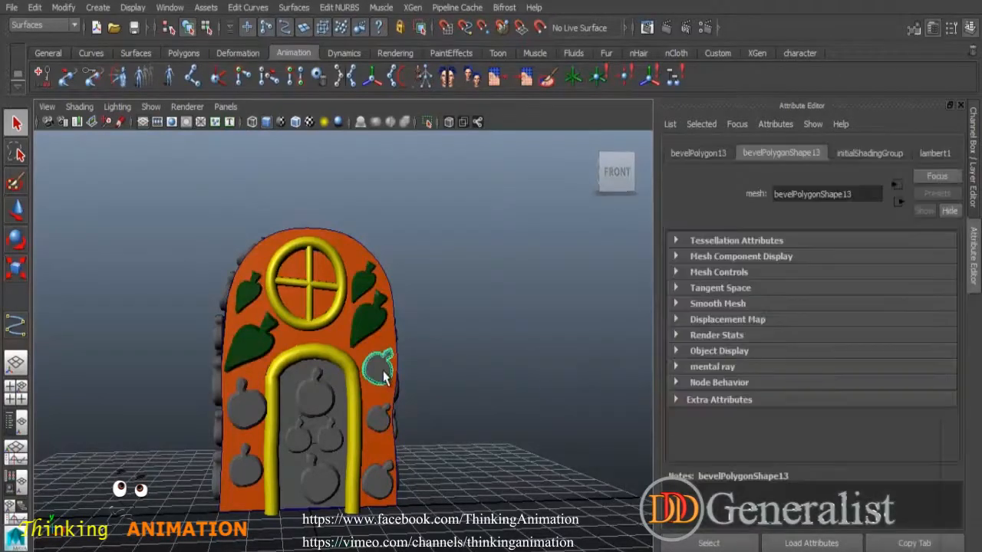
left_click(383, 422, "shift")
left_click(247, 403, "shift")
left_click(246, 465, "shift")
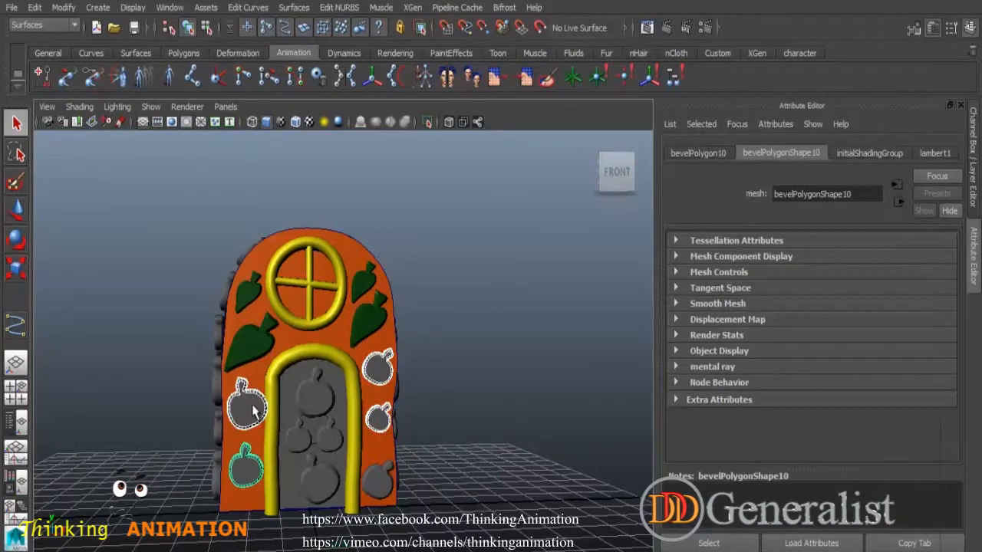
left_click(253, 411)
left_click(314, 393, "shift")
left_click(378, 368, "shift")
left_click(378, 419, "shift")
left_click(330, 436, "shift")
left_click(298, 438, "shift")
left_click(316, 482, "shift")
left_click(250, 478, "shift")
left_click(383, 486, "shift")
Step: Add all the apples on the left side wall and the two on the roof's curve to the selection
left_click_drag(338, 444, 437, 451, "alt")
left_click(271, 357, "shift")
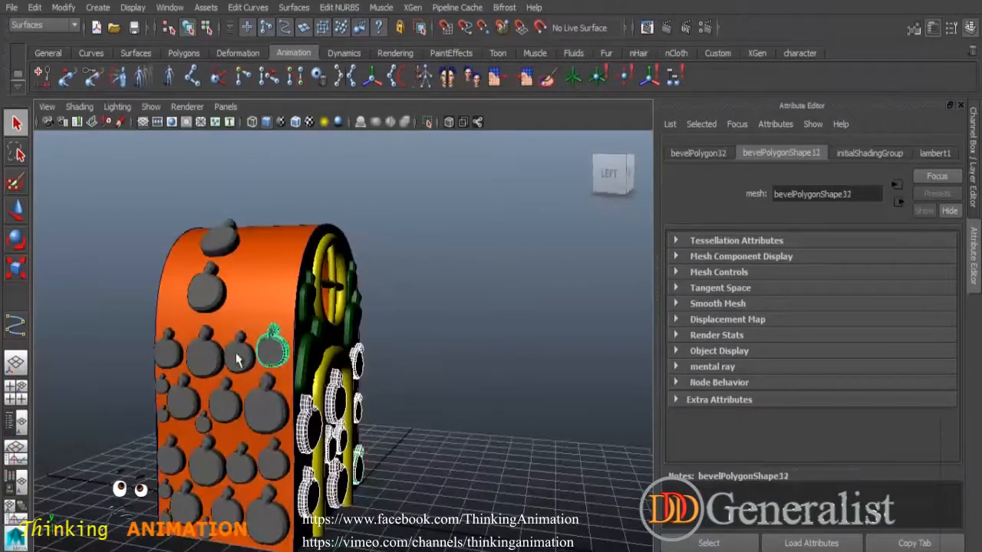
left_click(239, 358, "shift")
left_click(204, 359, "shift")
left_click(167, 364, "shift")
left_click(163, 383, "shift")
left_click(182, 400, "shift")
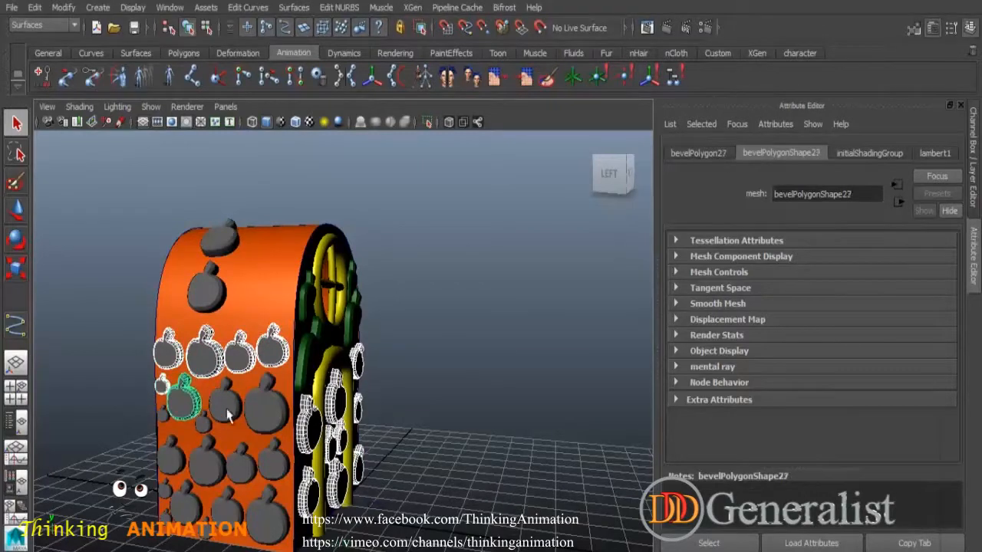
left_click(225, 400, "shift")
left_click(263, 400, "shift")
left_click(270, 460, "shift")
left_click(247, 466, "shift")
left_click(210, 465, "shift")
left_click(202, 425, "shift")
left_click(163, 417, "shift")
left_click(172, 459, "shift")
left_click(164, 490, "shift")
left_click(182, 508, "shift")
left_click(165, 520, "shift")
left_click(207, 533, "shift")
left_click(226, 508, "shift")
left_click(265, 519, "shift")
left_click(207, 287, "shift")
left_click(220, 239, "shift")
Step: Add all the apples on the right side wall to the selection
left_click_drag(501, 417, 386, 412, "alt")
left_click(398, 344, "shift")
left_click(424, 346, "shift")
left_click(442, 347, "shift")
left_click(465, 349, "shift")
left_click(458, 389, "shift")
left_click(426, 389, "shift")
left_click(398, 389, "shift")
left_click(442, 406, "shift")
left_click(471, 402, "shift")
left_click(464, 436, "shift")
left_click(441, 439, "shift")
left_click(417, 440, "shift")
left_click(392, 435, "shift")
left_click(399, 480, "shift")
left_click(427, 481, "shift")
left_click(459, 478, "shift")
left_click(472, 465, "shift")
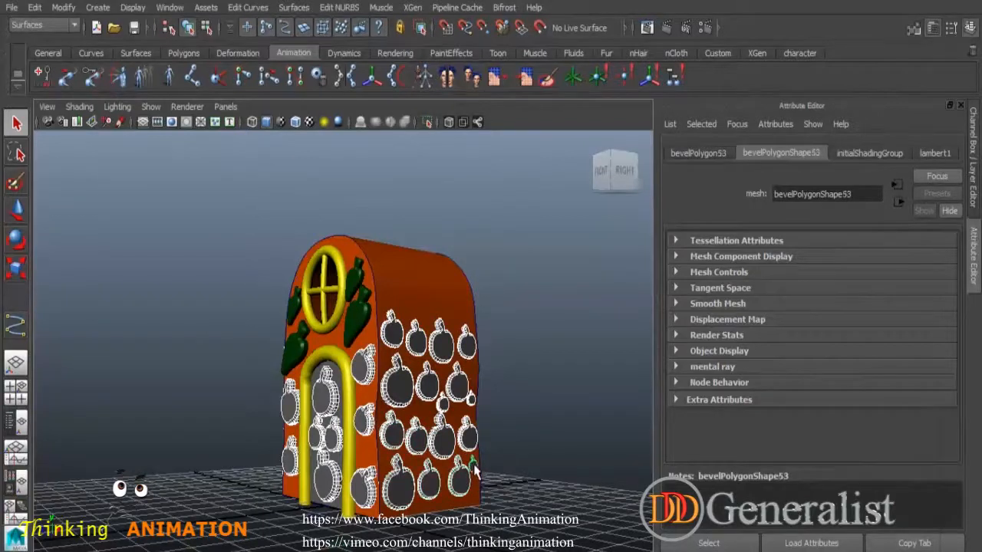
Step: Assign a new Blinn material to all the selected apples, color it dark red, deselect them, and close the attribute editor
right_click_drag(403, 393, 405, 523)
left_click(454, 254)
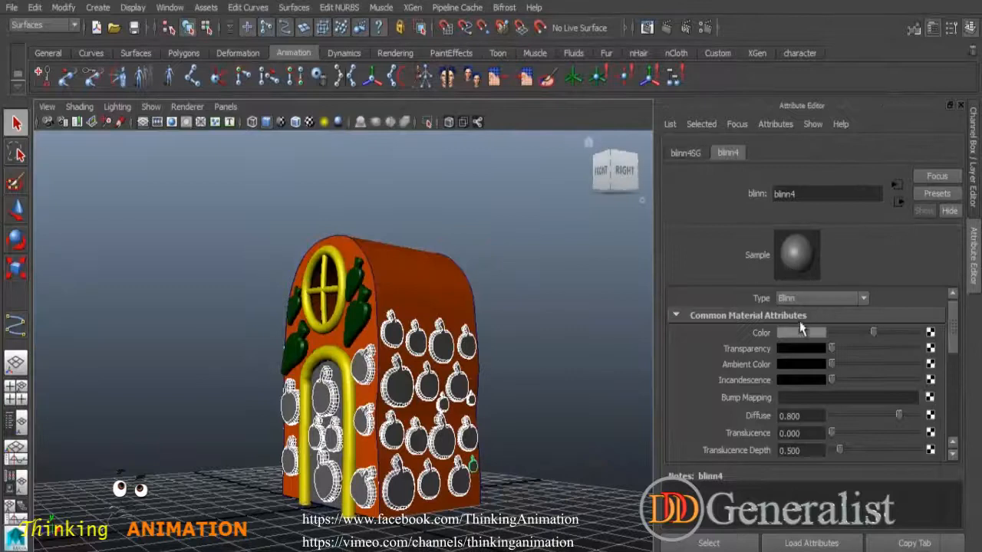
left_click(802, 334)
left_click(732, 280)
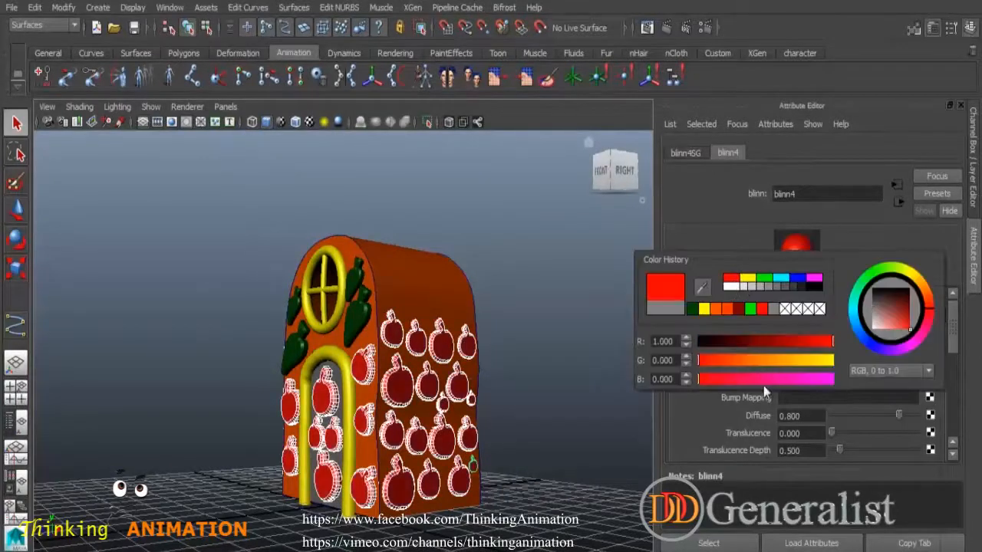
left_click_drag(833, 341, 754, 351)
left_click(547, 252)
left_click(962, 106)
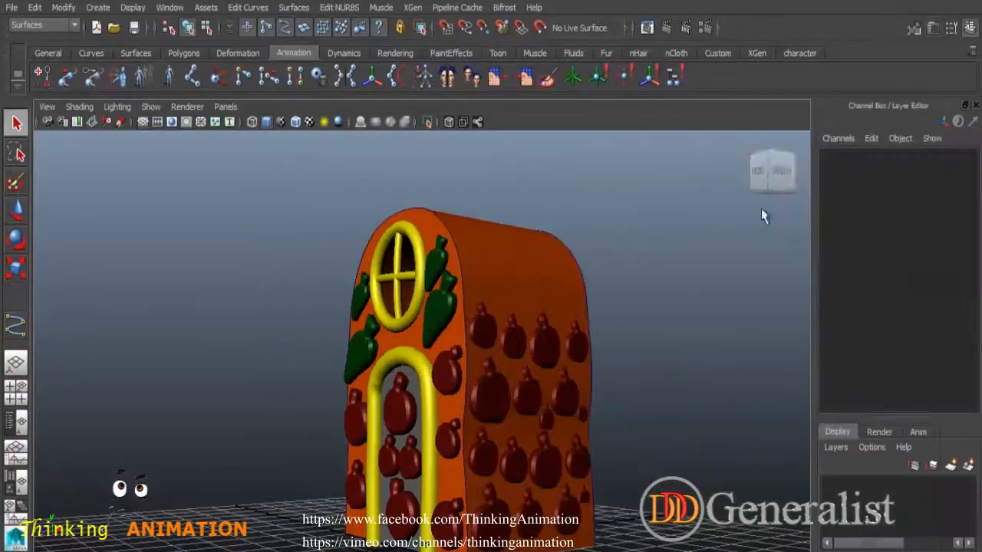
Step: Assign a new Lambert material to the planar door surface and color it red
left_click_drag(717, 278, 473, 364, "alt")
left_click(418, 353)
right_click_drag(417, 241, 433, 522)
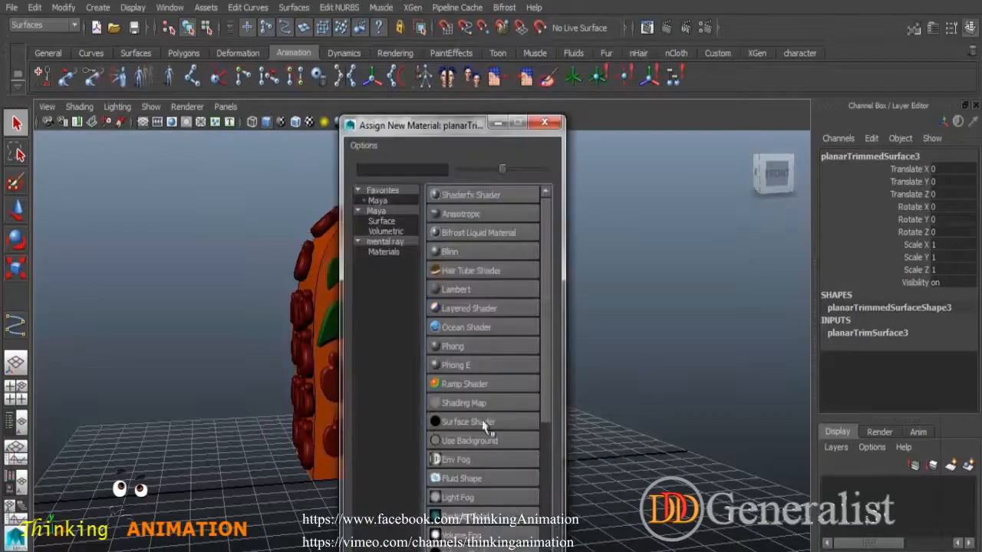
left_click(463, 289)
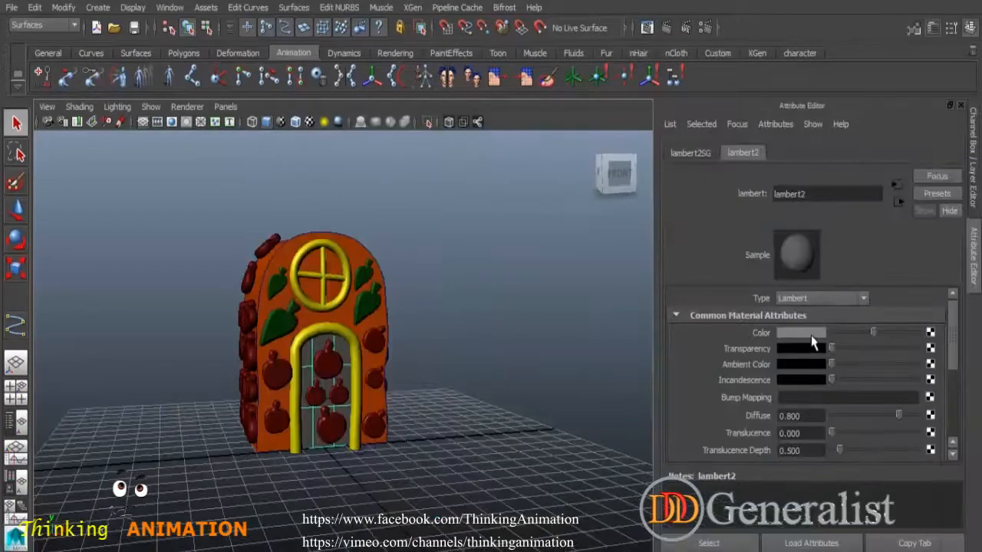
left_click(802, 333)
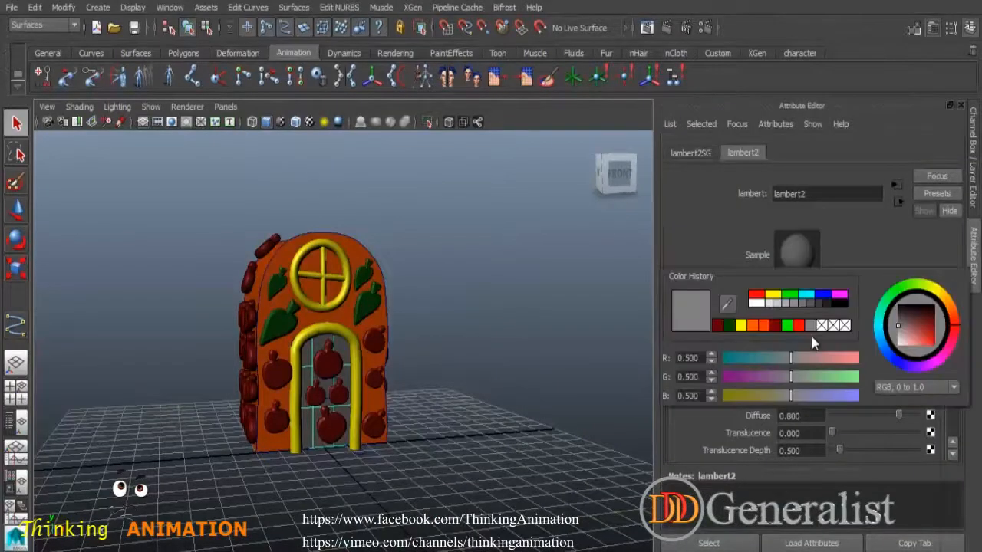
left_click(757, 298)
left_click_drag(856, 367, 834, 361)
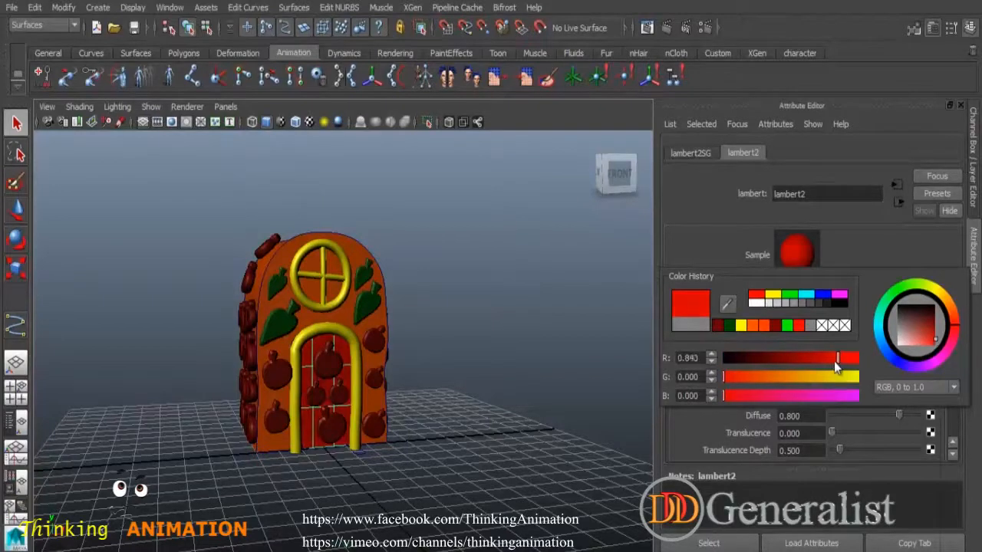
Step: Try orange tints for the door material by varying its red and green values
left_click(754, 377)
left_click_drag(755, 376, 775, 383)
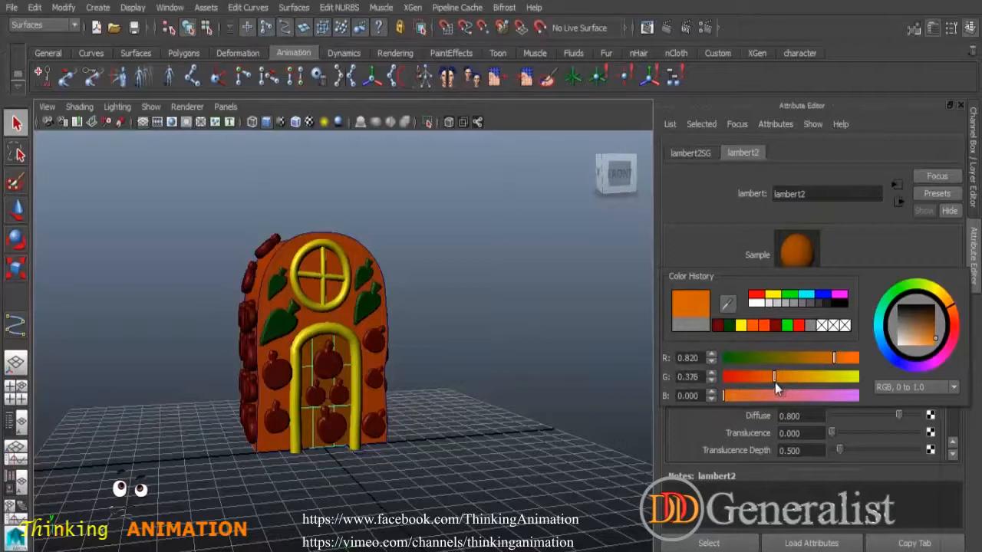
left_click(836, 359)
left_click_drag(836, 358, 845, 358)
left_click(768, 326)
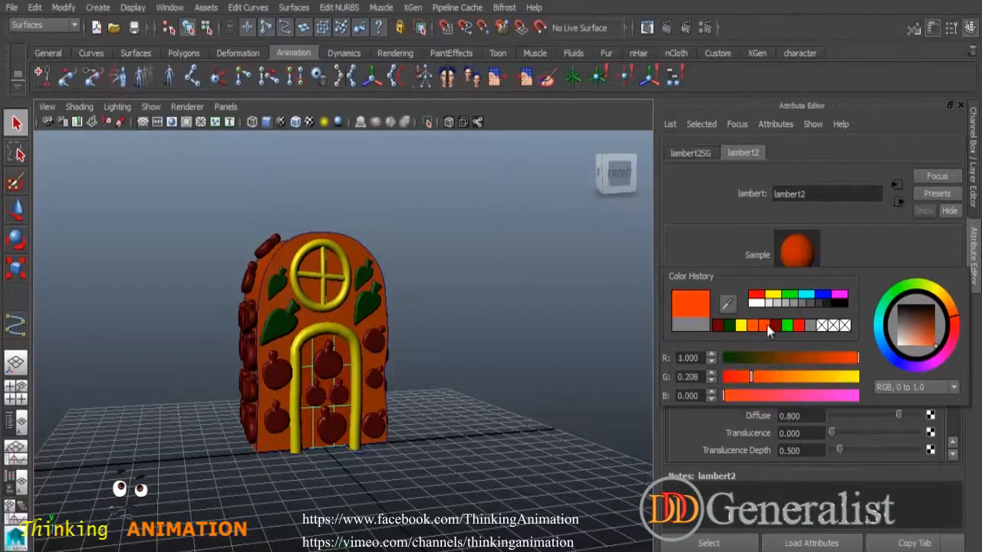
left_click_drag(757, 379, 766, 378)
left_click_drag(858, 358, 842, 358)
Step: Set the door material to a pure red with green at 0, and deselect the door
left_click_drag(766, 377, 723, 381)
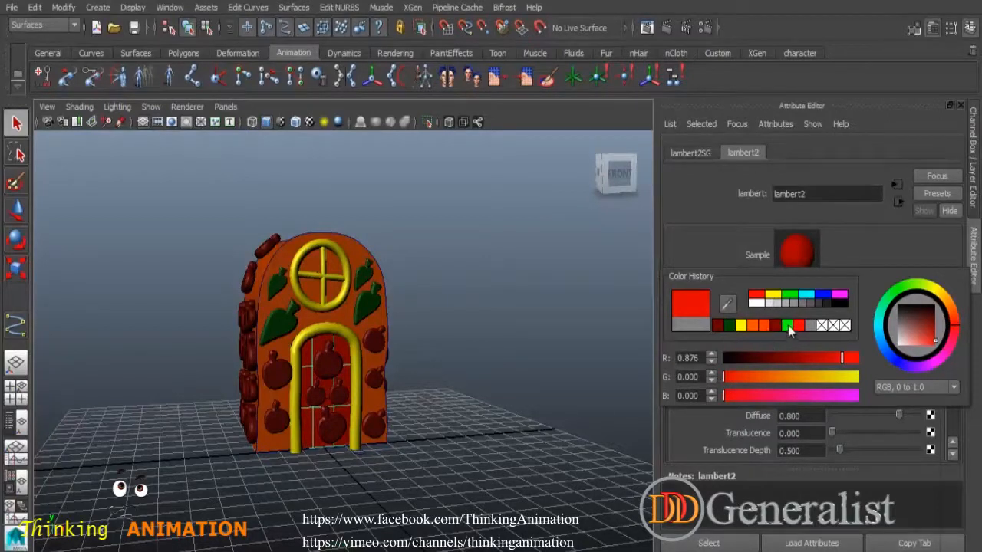
left_click(784, 358)
left_click_drag(781, 356, 847, 370)
left_click(560, 299)
Step: Fill the round window opening with a planar surface built from an isoparm of the window frame
left_click_drag(470, 384, 464, 362, "alt")
right_click_drag(465, 361, 504, 396, "alt")
left_click_drag(505, 395, 437, 311, "alt")
right_click_drag(436, 311, 450, 342, "alt")
left_click_drag(449, 342, 486, 337, "alt")
right_click_drag(487, 337, 455, 388, "alt")
left_click_drag(454, 389, 428, 201, "alt")
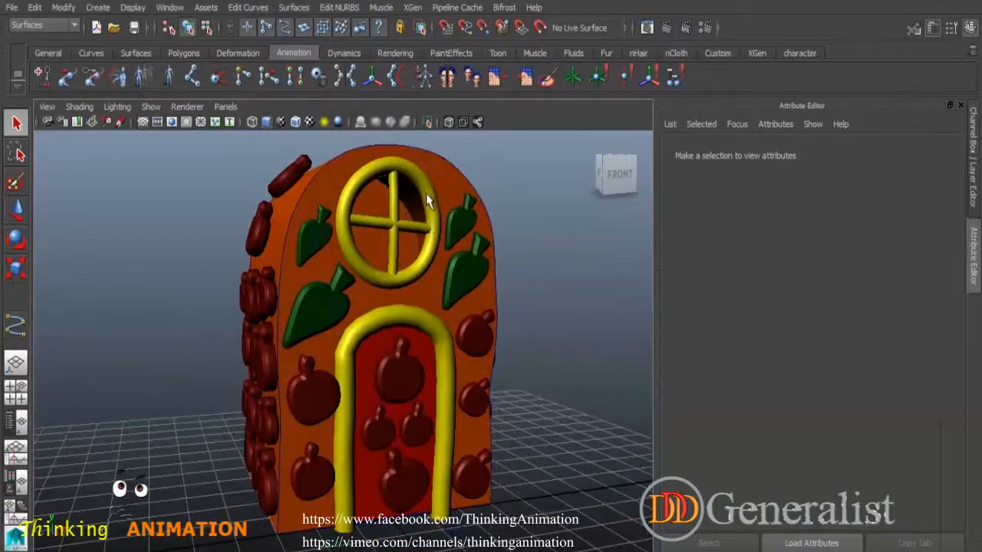
left_click(428, 201)
right_click_drag(432, 201, 424, 173)
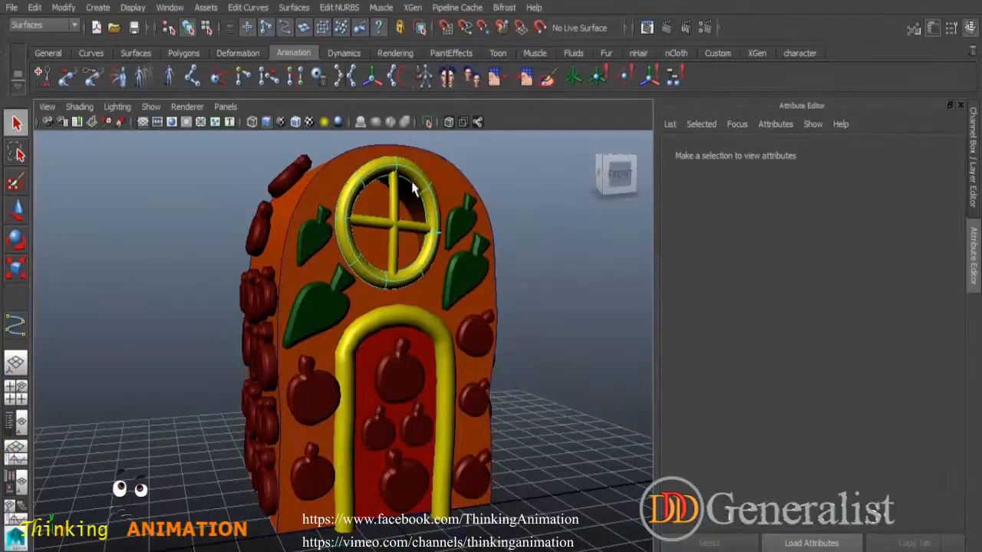
left_click(295, 8)
left_click(304, 61)
Step: Assign a new Blinn material to the window pane, color it pure green, make it about half transparent, and return to the channel box
right_click_drag(410, 205, 414, 491)
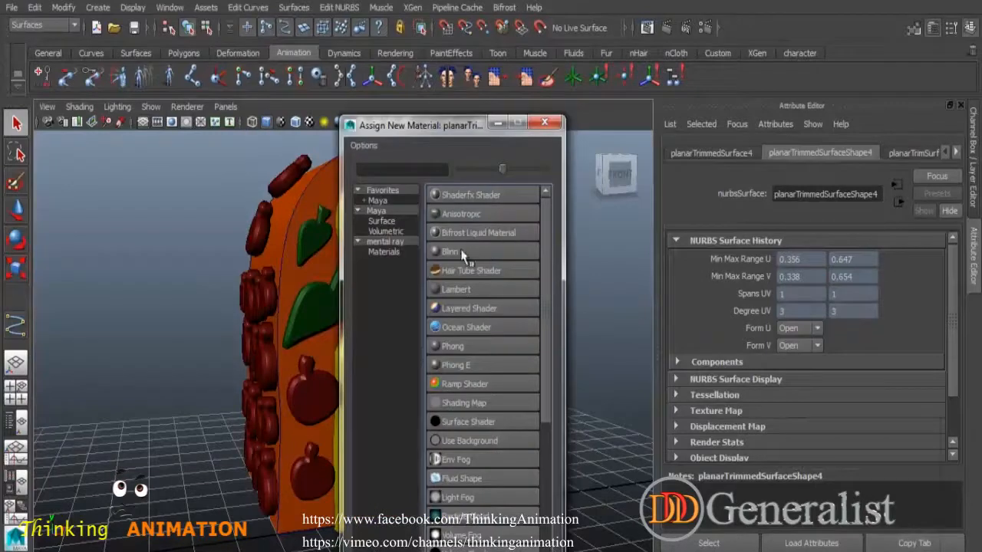
left_click(453, 252)
left_click(802, 333)
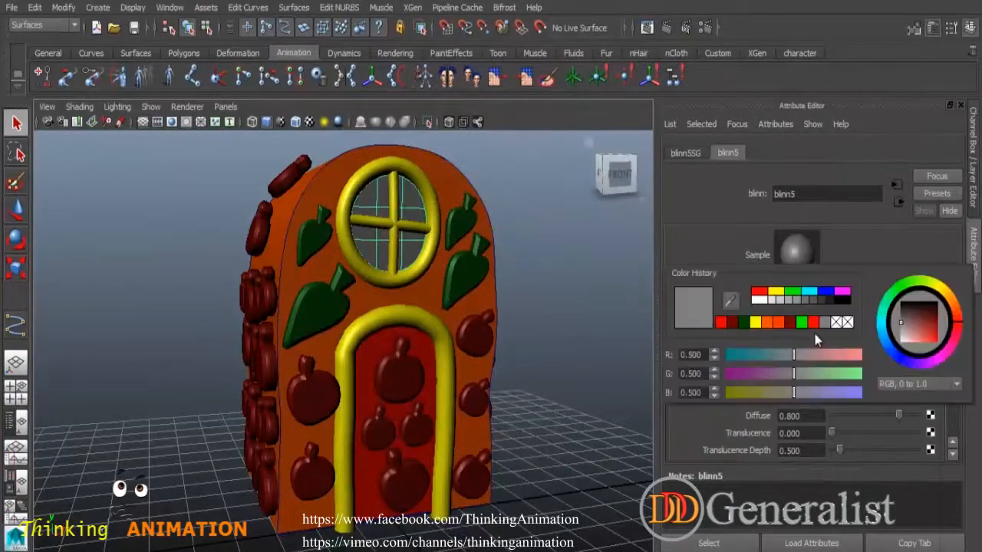
left_click(795, 293)
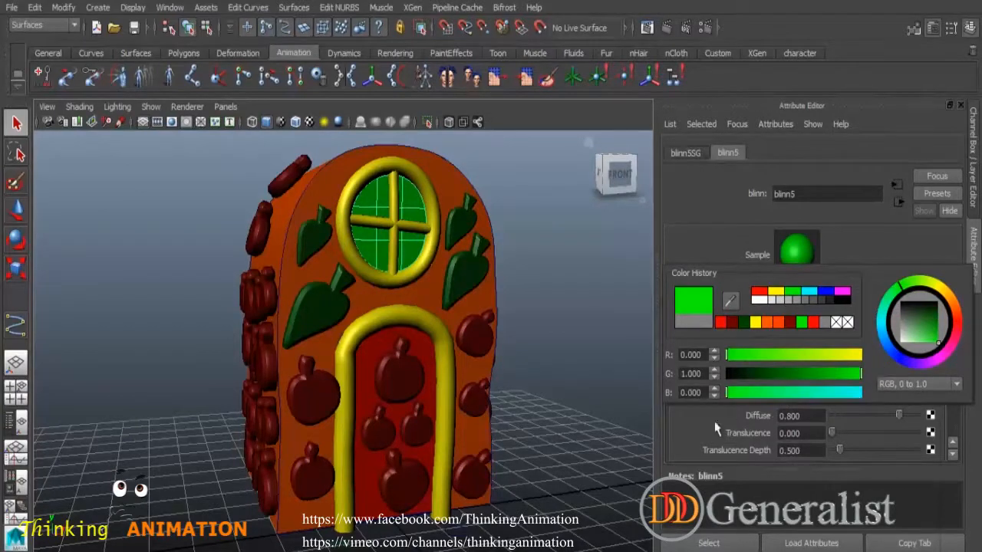
left_click_drag(831, 346, 873, 364)
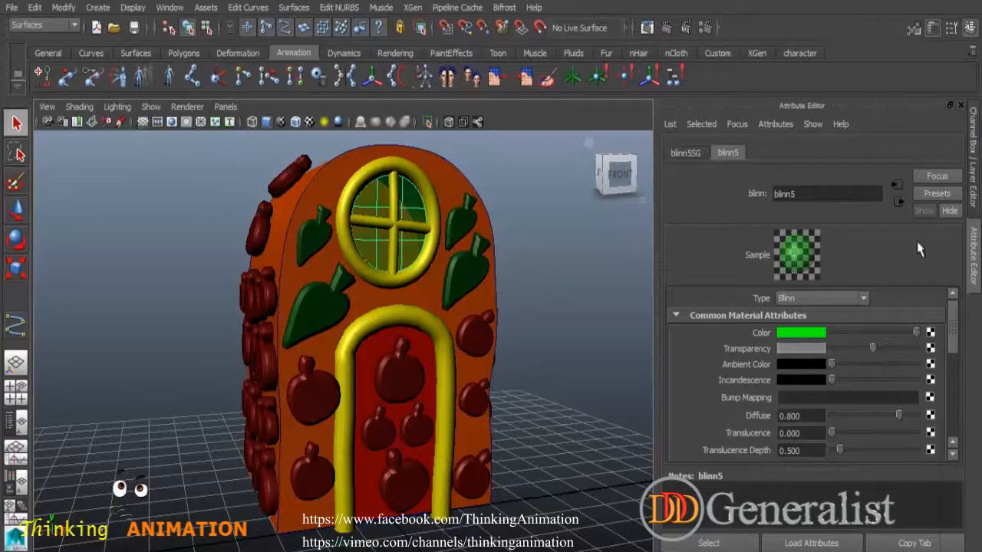
left_click(972, 120)
left_click(726, 257)
Step: Move the upper apple beside the door's left edge outward to about Translate X -2.513, and deselect it
scroll(660, 313, "down", 4)
left_click_drag(589, 313, 506, 338, "alt")
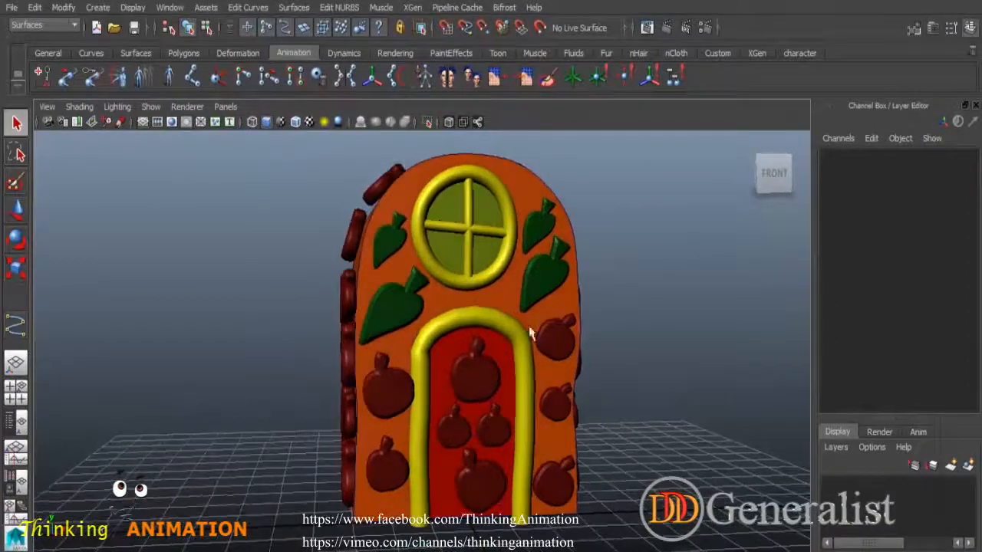
left_click(381, 391)
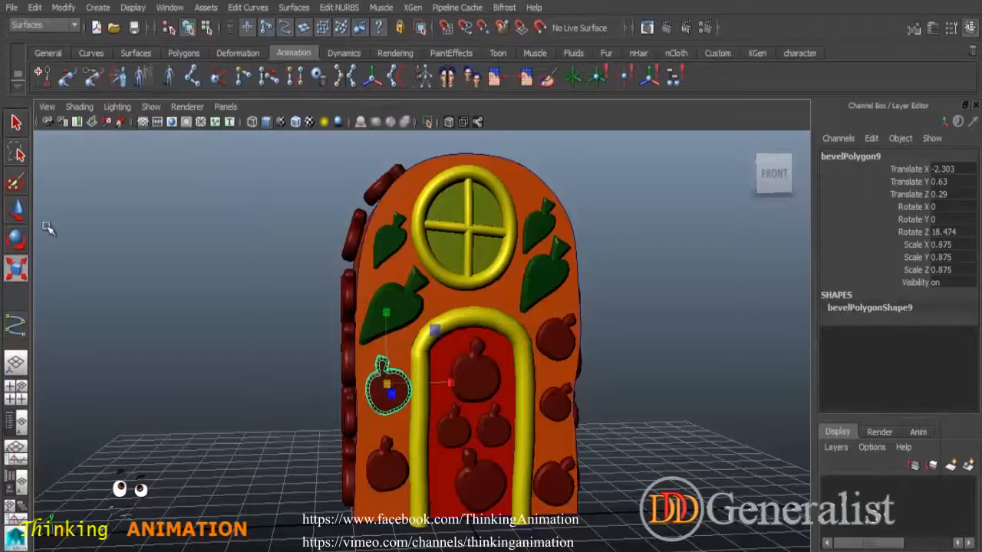
key("w")
left_click_drag(453, 389, 448, 387)
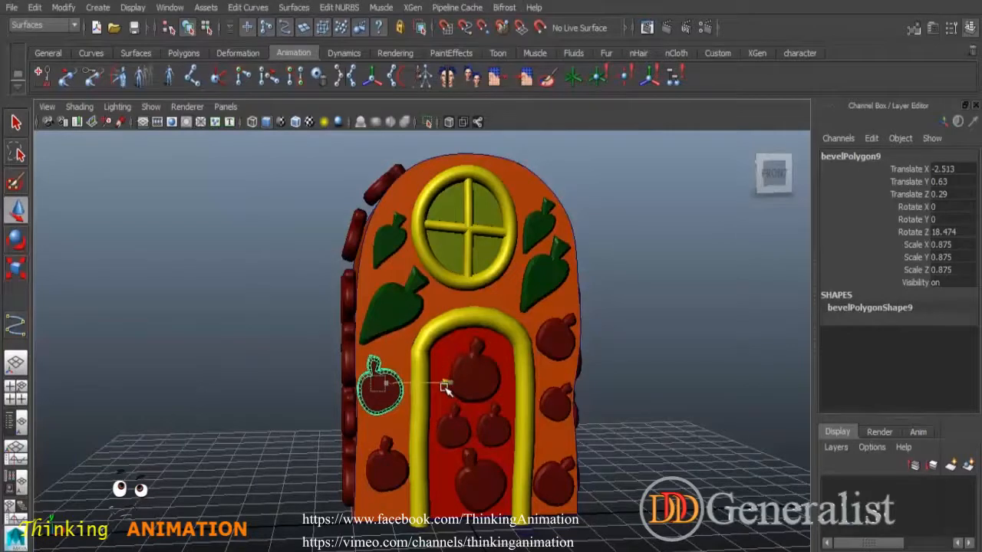
left_click(646, 439)
Step: Create a NURBS plane under the house as ground, scale it uniformly to 14.813, and deselect it
left_click_drag(662, 451, 537, 433, "alt")
left_click(98, 7)
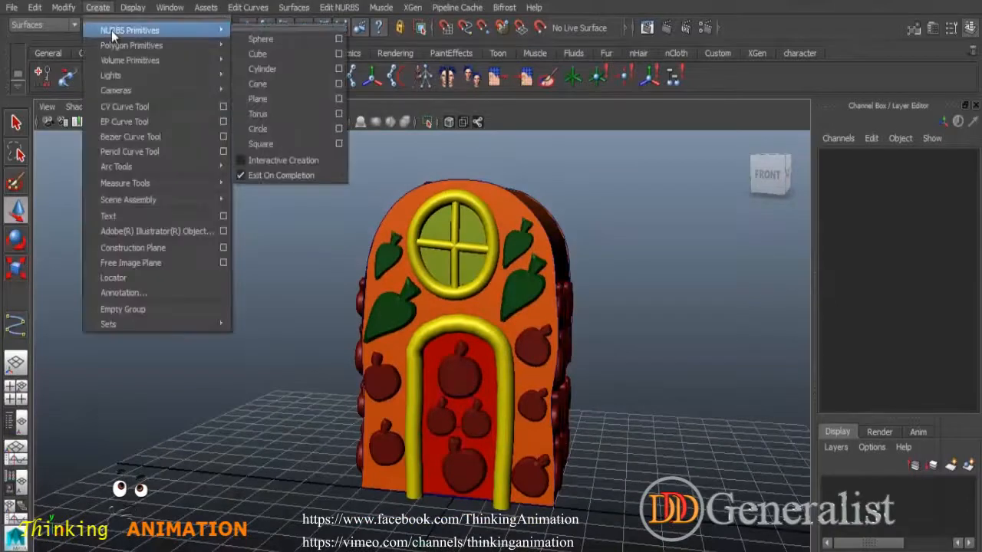
mouse_move(215, 35)
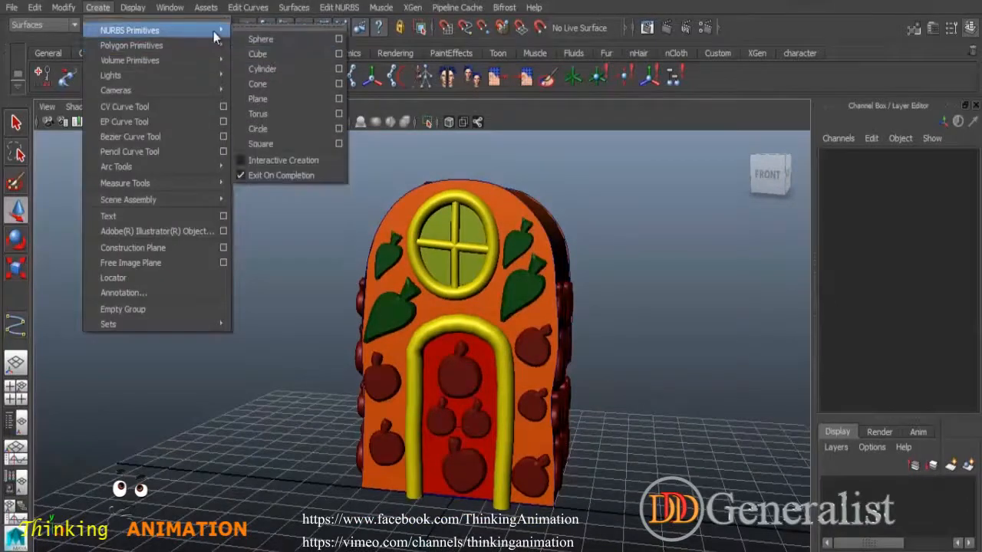
left_click(260, 99)
left_click(18, 266)
left_click_drag(454, 498, 844, 551)
left_click_drag(625, 502, 575, 502, "alt")
scroll(539, 399, "down", 2)
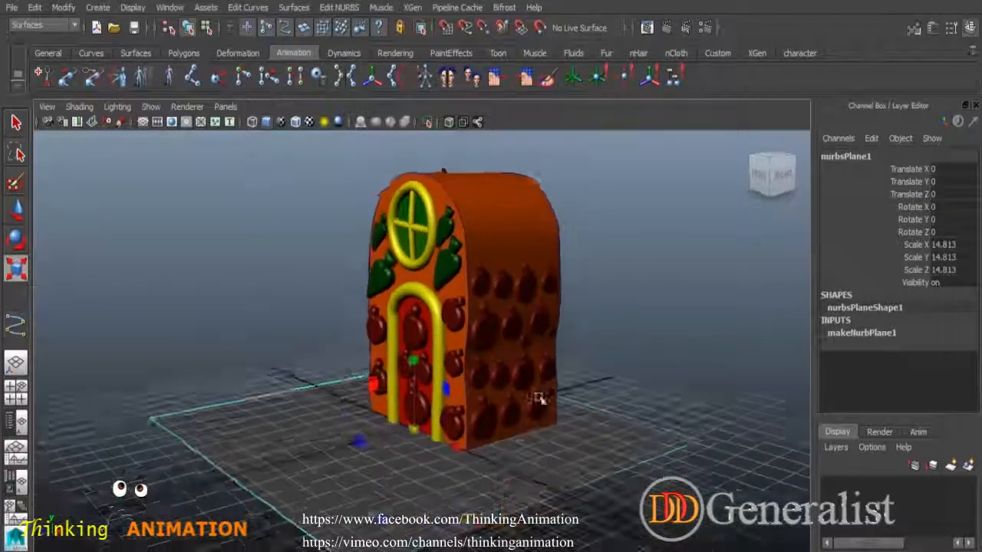
middle_click_drag(539, 399, 530, 364, "alt")
left_click_drag(343, 407, 335, 408)
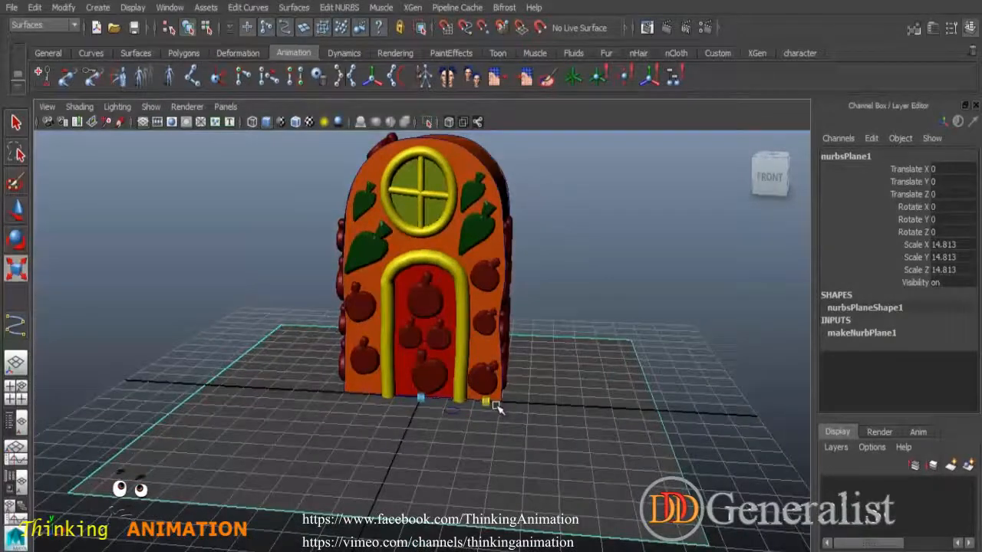
left_click(602, 313)
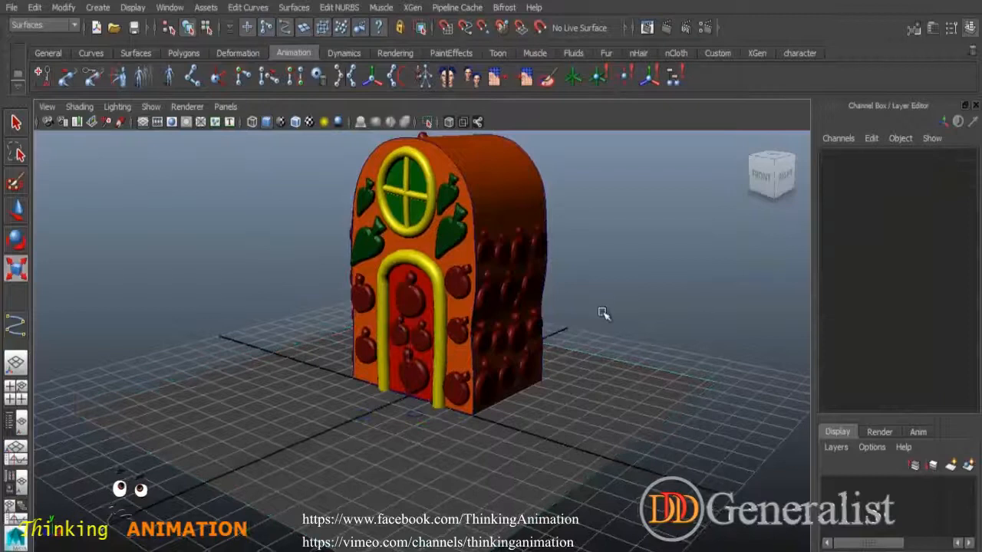